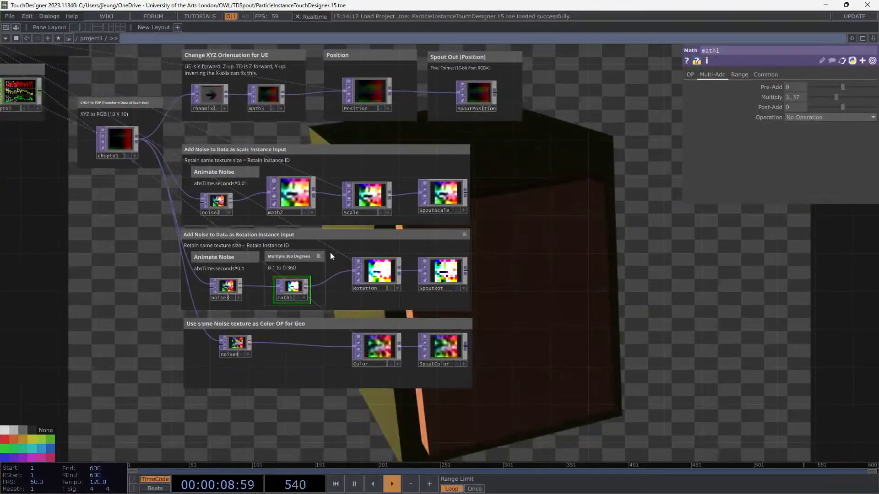
# Survey the whole operator network and read the "Particle Instance to UE via Spout" project note
pyautogui.scroll(-3, 167, 213)
pyautogui.scroll(4, 185, 246)
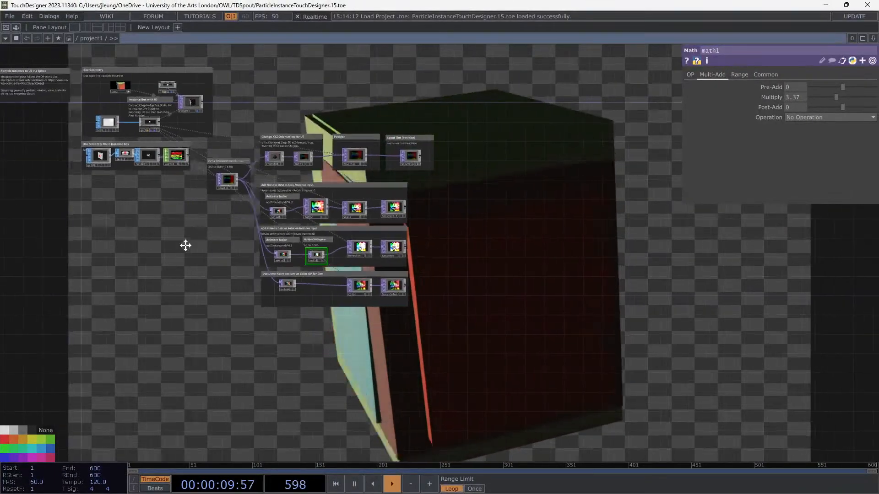
pyautogui.scroll(5, 185, 246)
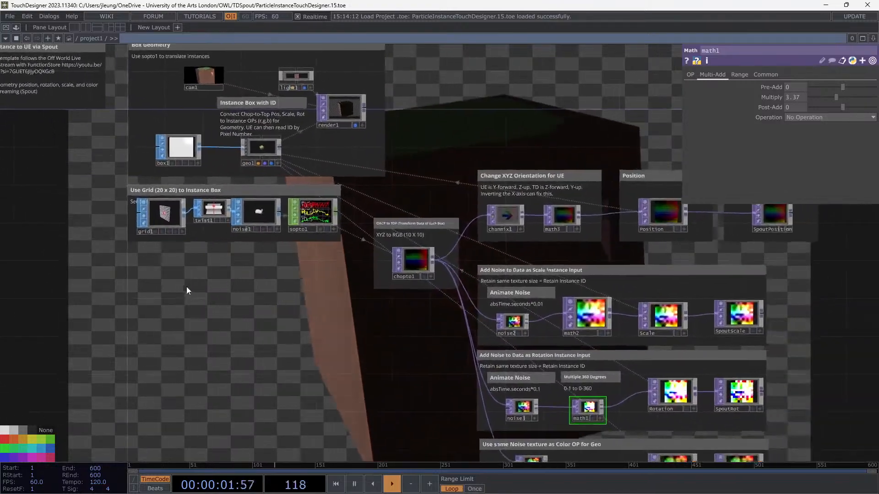
pyautogui.scroll(-3, 186, 287)
pyautogui.moveTo(189, 320); pyautogui.dragTo(288, 300)
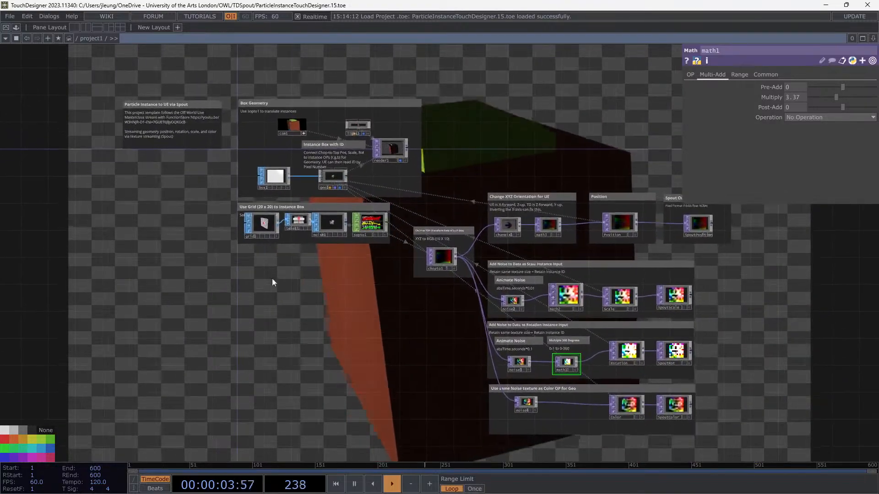
pyautogui.scroll(9, 88, 94)
pyautogui.scroll(2, 125, 153)
pyautogui.scroll(-2, 251, 271)
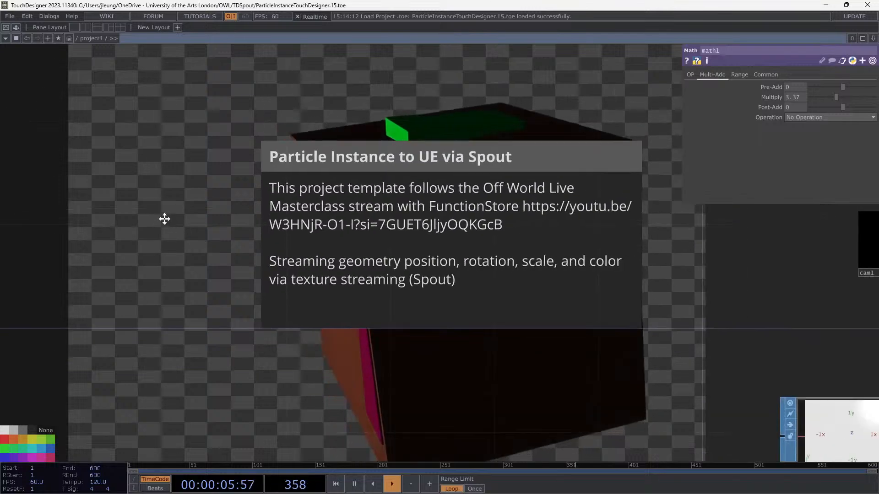
pyautogui.moveTo(164, 219); pyautogui.dragTo(72, 203)
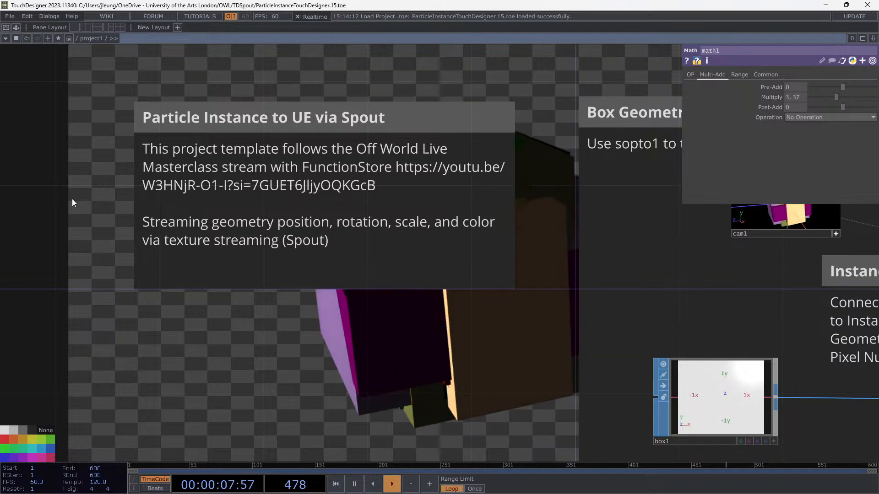
# Examine the Box Geometry group and look through the TOP operators available for creation
pyautogui.scroll(-5, 357, 349)
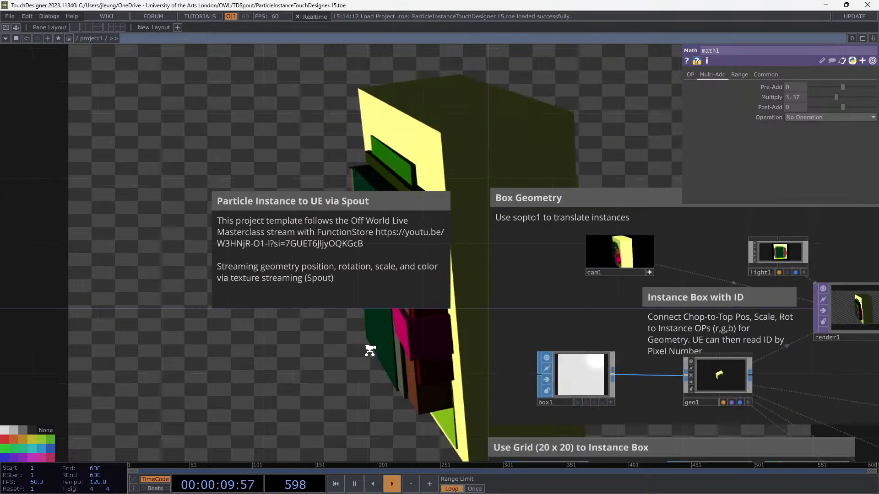
pyautogui.moveTo(368, 353); pyautogui.dragTo(0, 191)
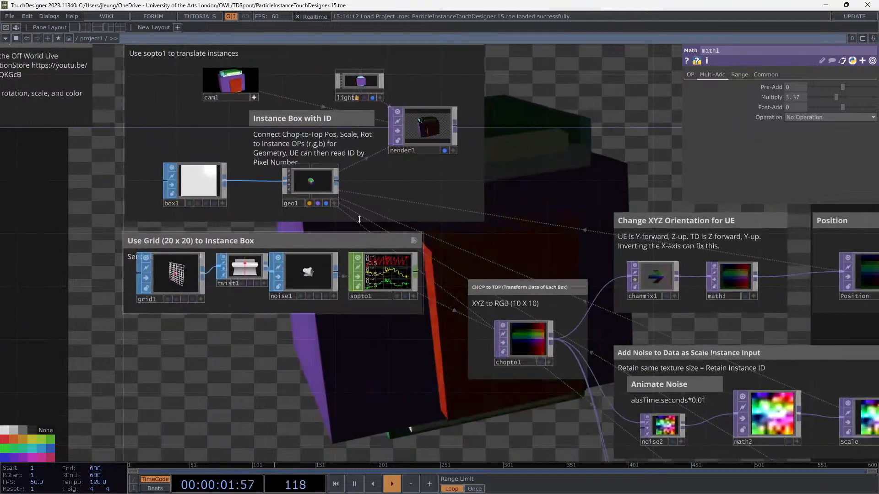
pyautogui.moveTo(580, 111); pyautogui.dragTo(626, 178)
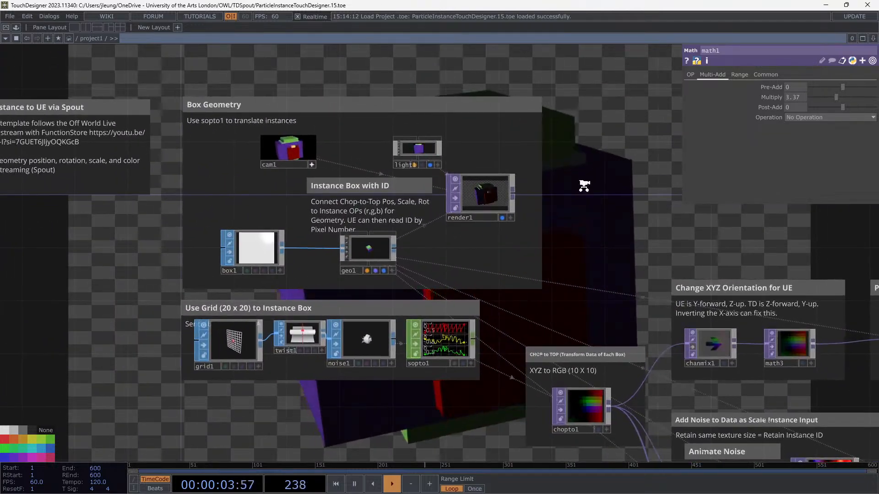
pyautogui.scroll(3, 584, 185)
pyautogui.moveTo(574, 221); pyautogui.dragTo(670, 242)
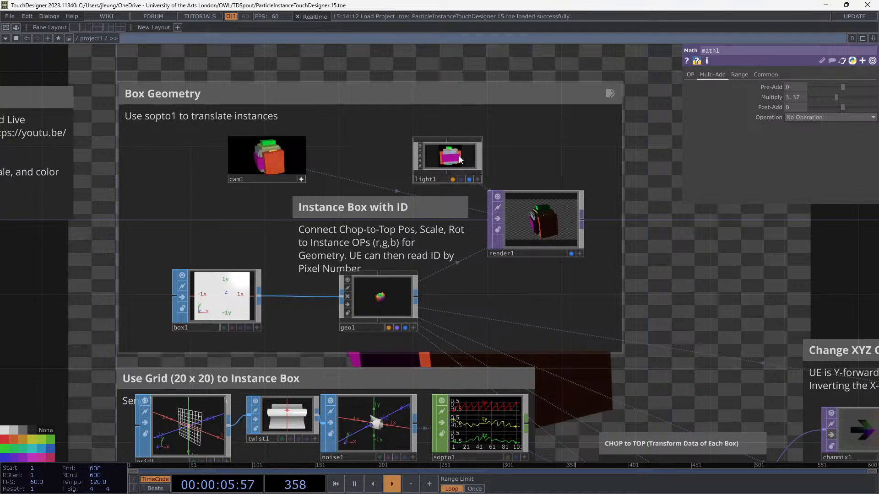
pyautogui.press('Tab')
pyautogui.click(445, 41)
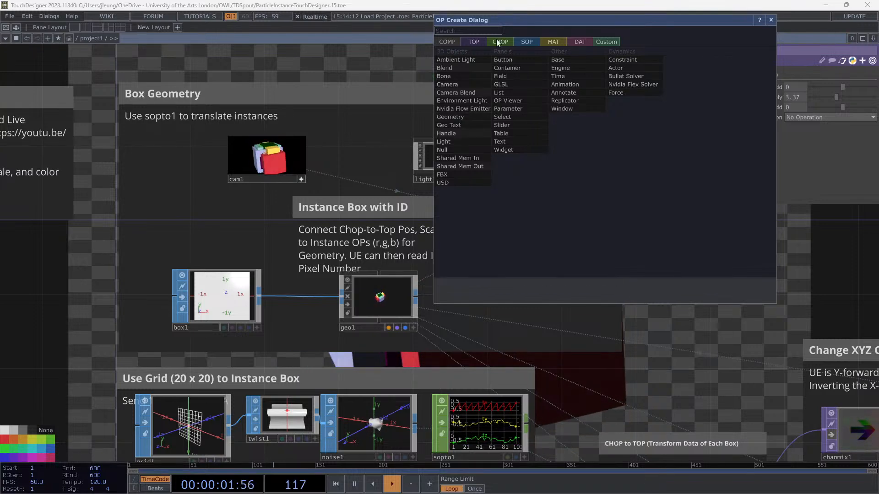
pyautogui.click(476, 42)
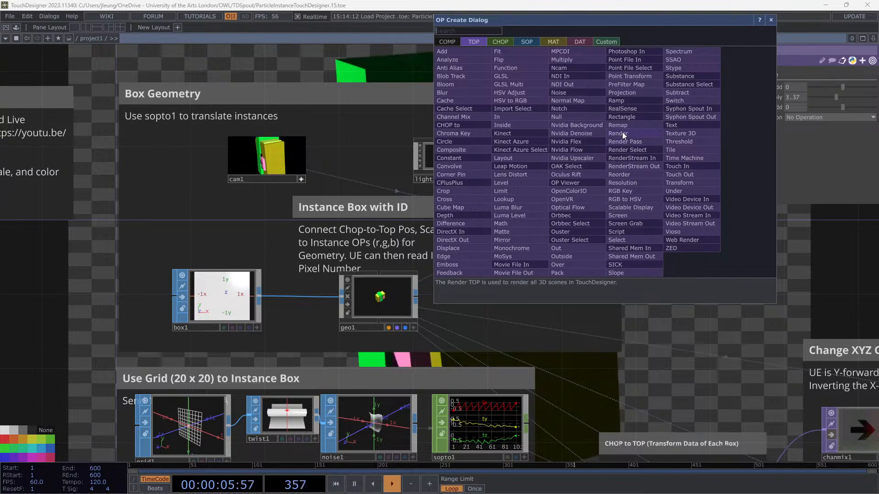
pyautogui.click(664, 324)
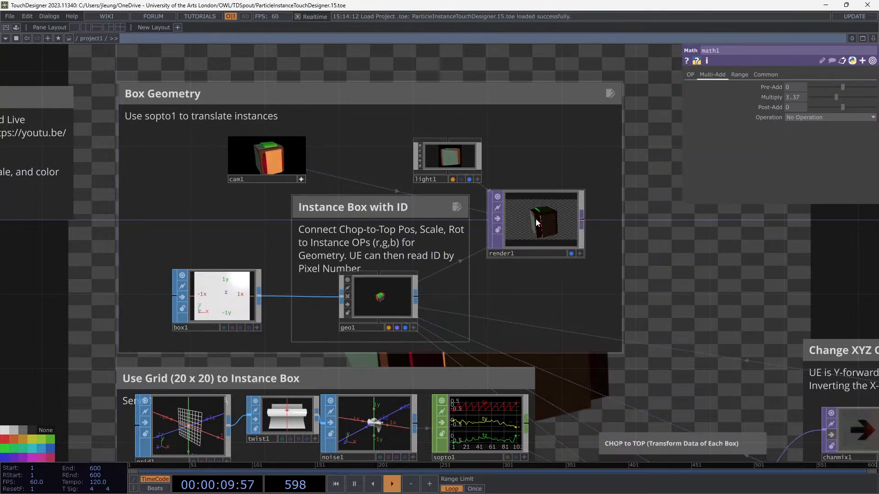
# Shift the render1 node slightly away from the "Instance Box with ID" note and select box1 to show its parameters
pyautogui.moveTo(535, 219); pyautogui.dragTo(554, 219)
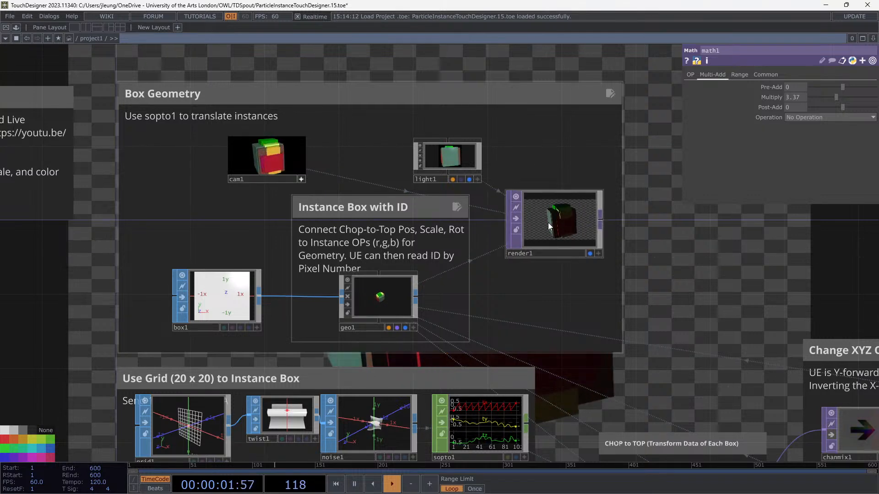
pyautogui.click(372, 297)
pyautogui.click(217, 298)
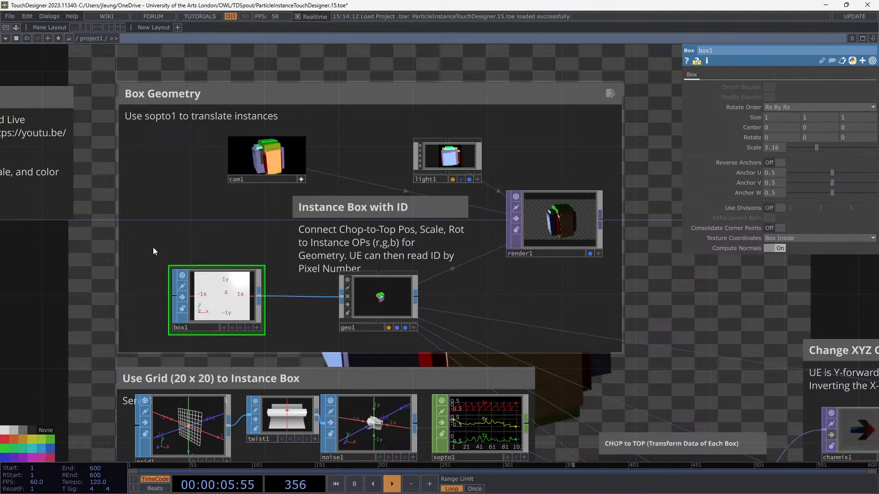
# Look through the SOP operators available for creation
pyautogui.press('Tab')
pyautogui.click(97, 128)
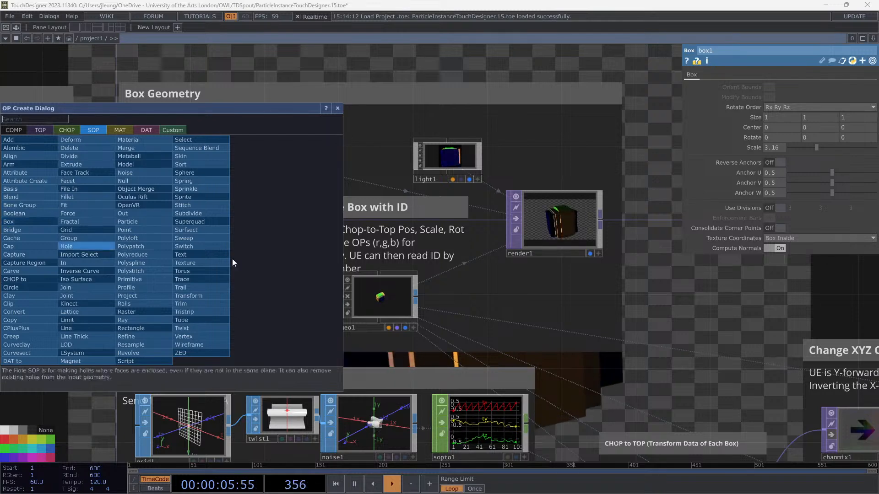
pyautogui.click(509, 275)
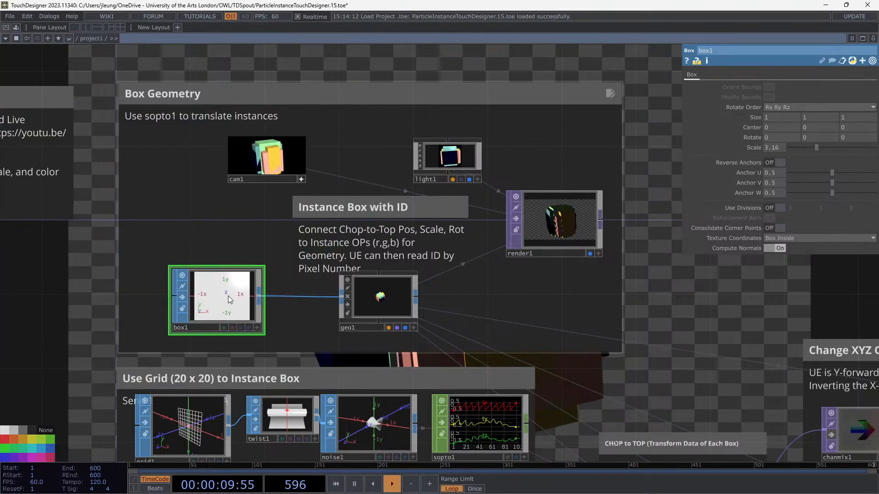
# Activate box1's viewer, zoom out and orbit to an angled view of the whole cube, and deactivate the viewer
pyautogui.click(256, 327)
pyautogui.scroll(-4, 239, 301)
pyautogui.moveTo(239, 300); pyautogui.dragTo(179, 308)
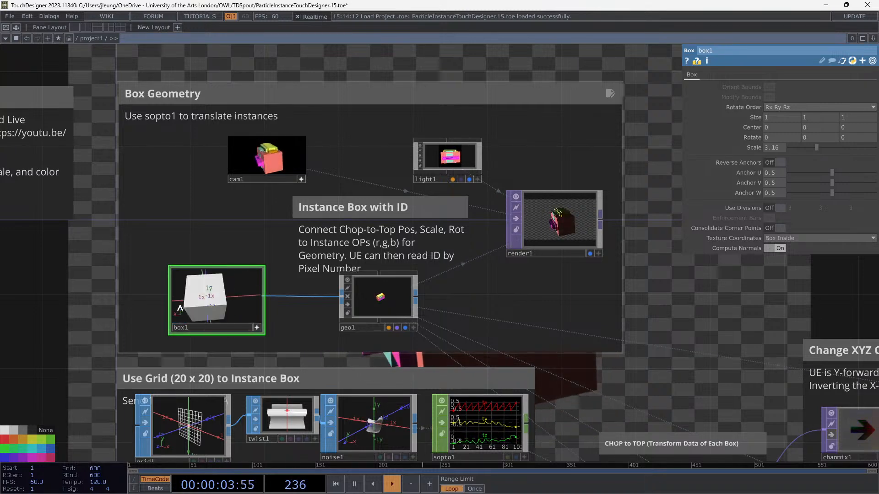
pyautogui.moveTo(224, 291); pyautogui.dragTo(236, 309)
pyautogui.click(259, 326)
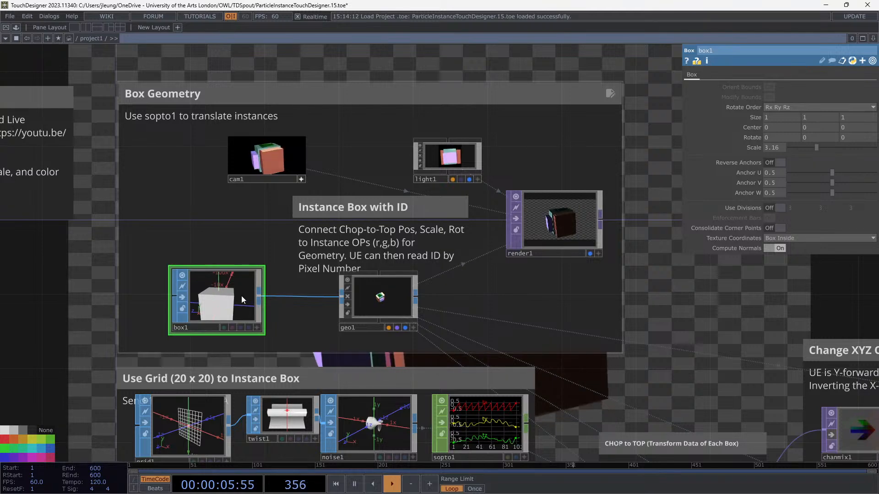
# Display geo1's Instance parameters with its translate, rotate and scale operator references
pyautogui.click(382, 304)
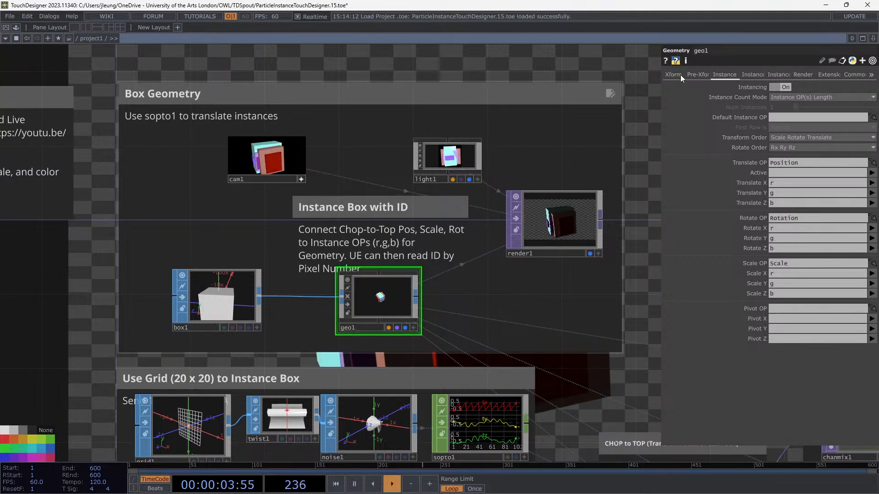
pyautogui.scroll(-3, 571, 297)
pyautogui.moveTo(618, 274); pyautogui.dragTo(569, 199)
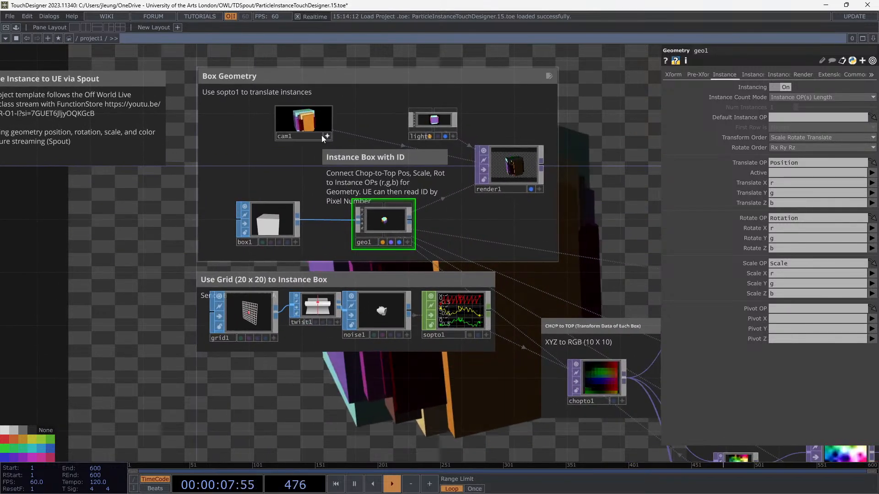
# Display cam1's transform parameters and examine the instanced boxes in the geo1 node up close
pyautogui.click(305, 118)
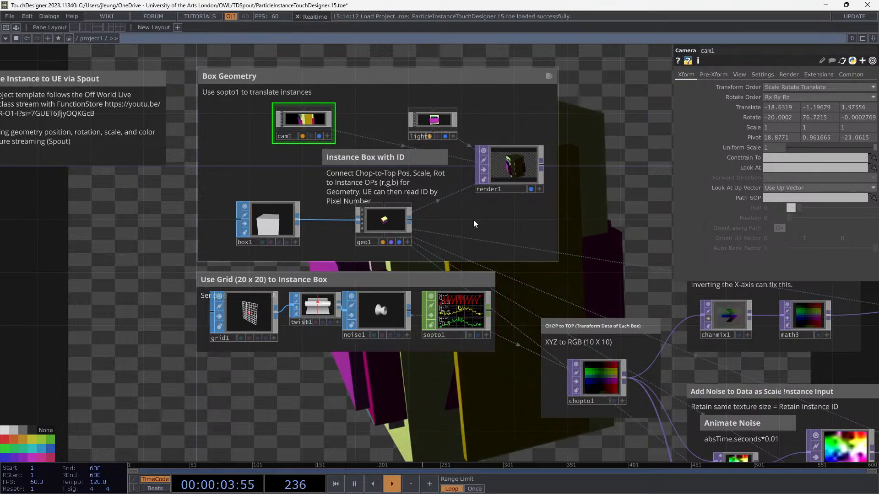
pyautogui.moveTo(515, 218); pyautogui.dragTo(501, 265)
pyautogui.scroll(6, 501, 264)
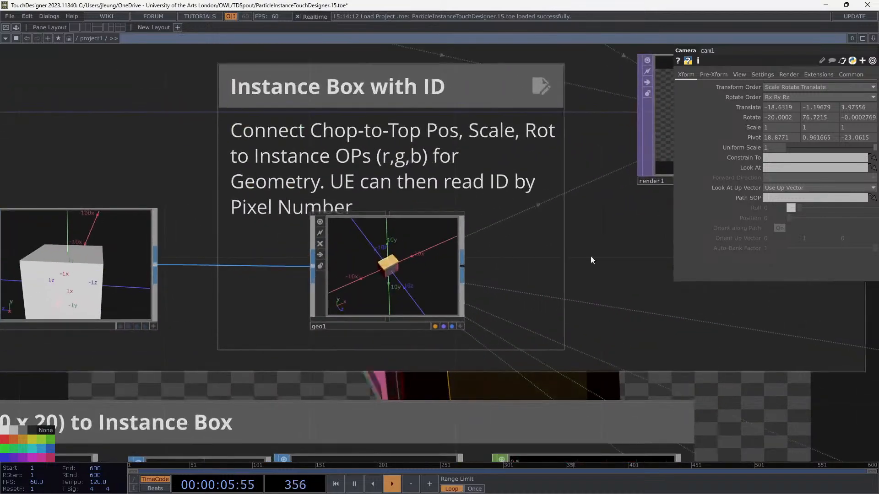
pyautogui.scroll(4, 422, 198)
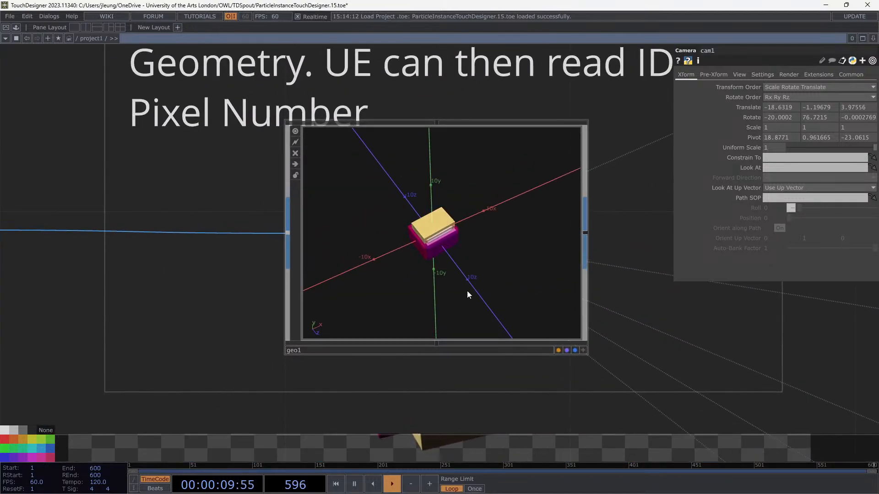
pyautogui.scroll(-10, 467, 291)
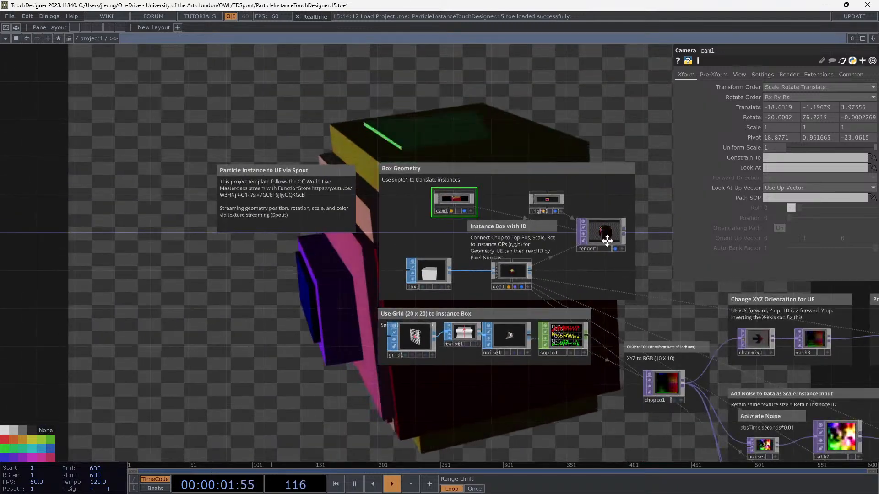
pyautogui.scroll(8, 418, 242)
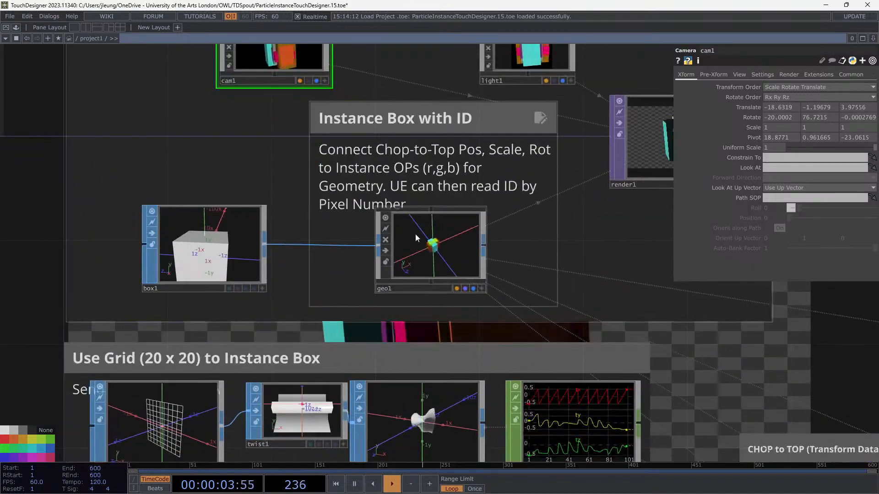
pyautogui.scroll(-3, 416, 234)
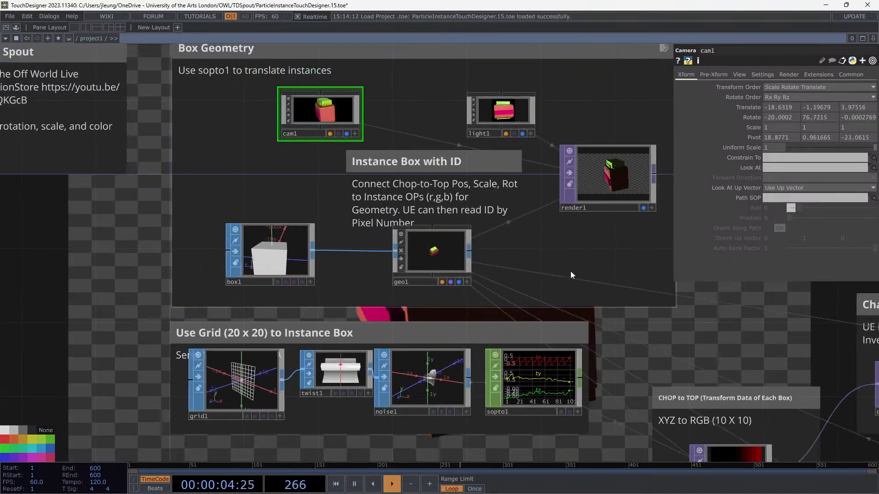
# Display render1's Render parameters and examine the grid group that feeds the box instances
pyautogui.click(612, 167)
pyautogui.moveTo(615, 213); pyautogui.dragTo(645, 203)
pyautogui.scroll(-3, 631, 269)
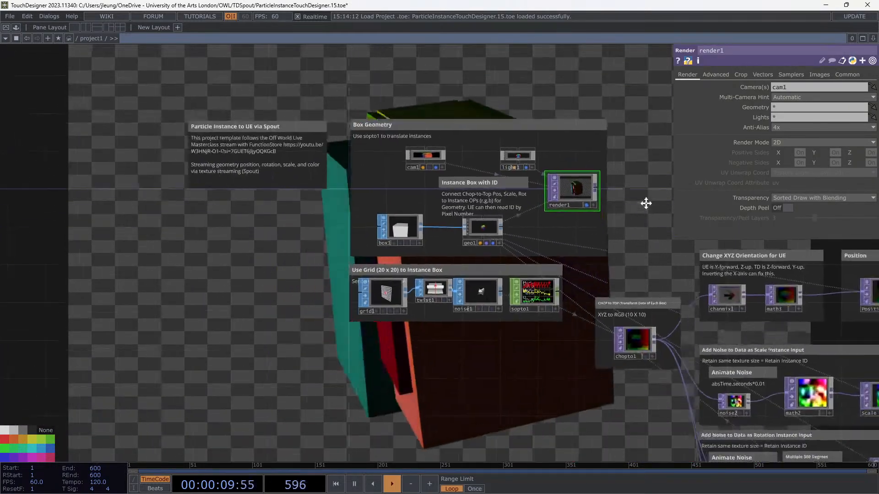
pyautogui.scroll(2, 484, 324)
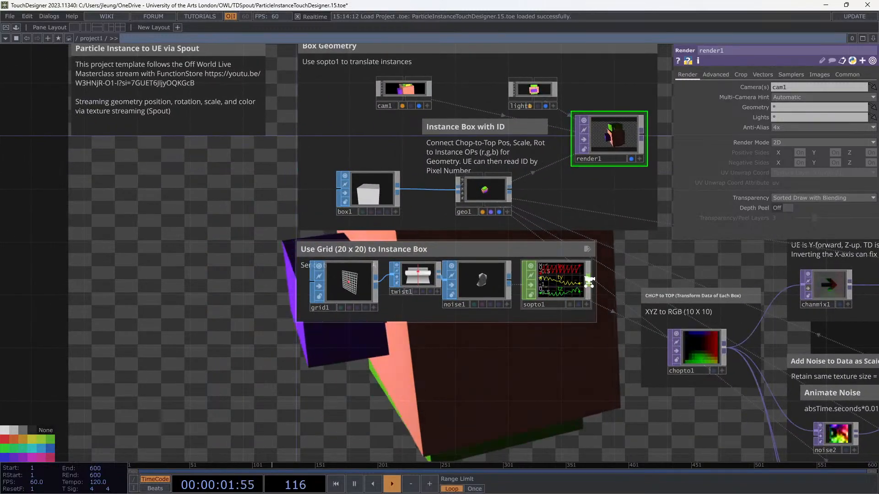
pyautogui.scroll(2, 589, 280)
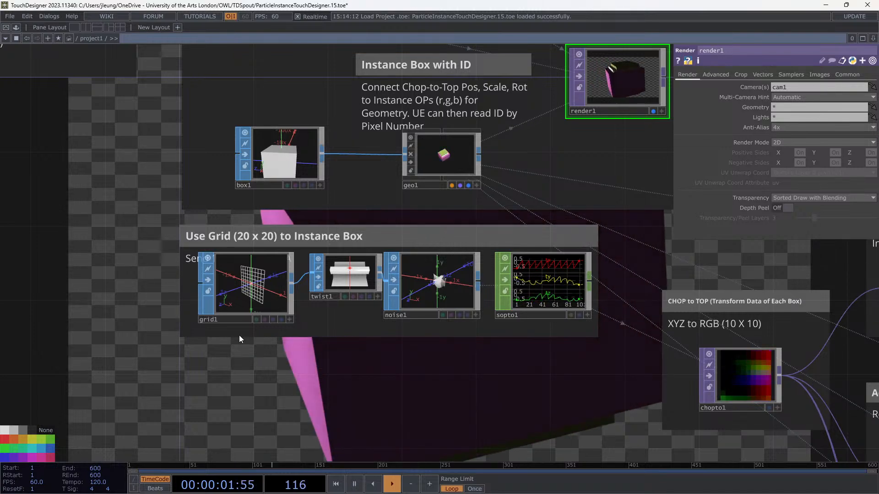
# Find the Grid operator among the SOPs available for creation and display the existing grid1 node's parameters
pyautogui.press('Tab')
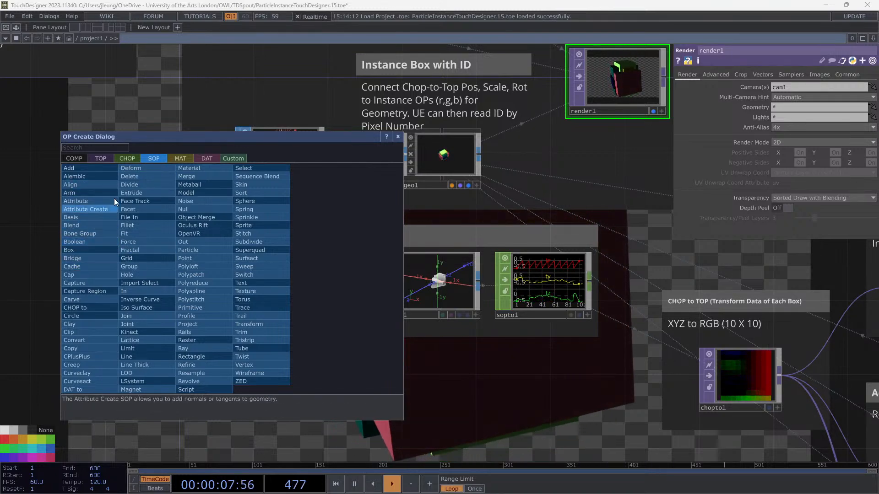
pyautogui.click(135, 258)
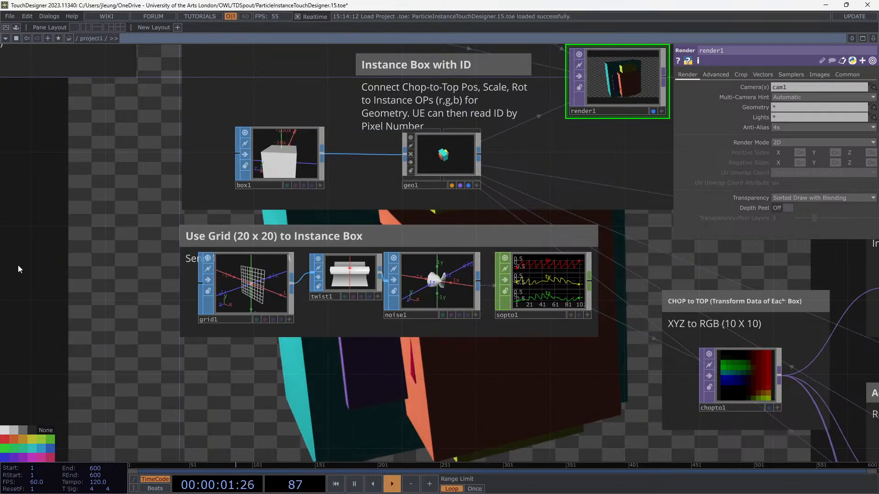
pyautogui.click(231, 290)
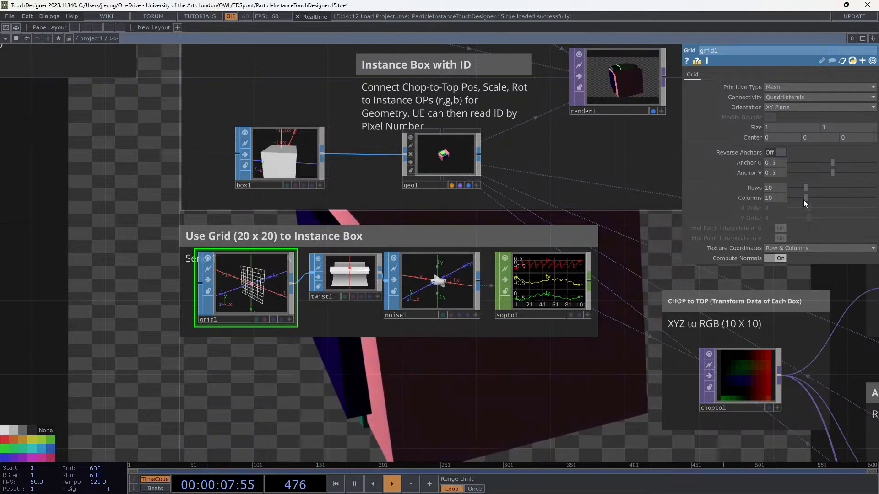
# Change the grid group's annotation title to "Use Grid (10 x 10) to Instance Box"
pyautogui.click(243, 236)
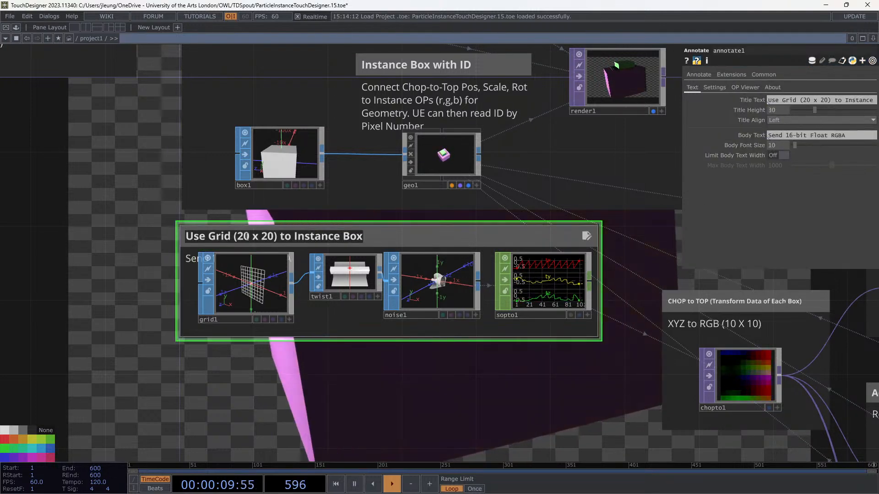
pyautogui.press('BackSpace')
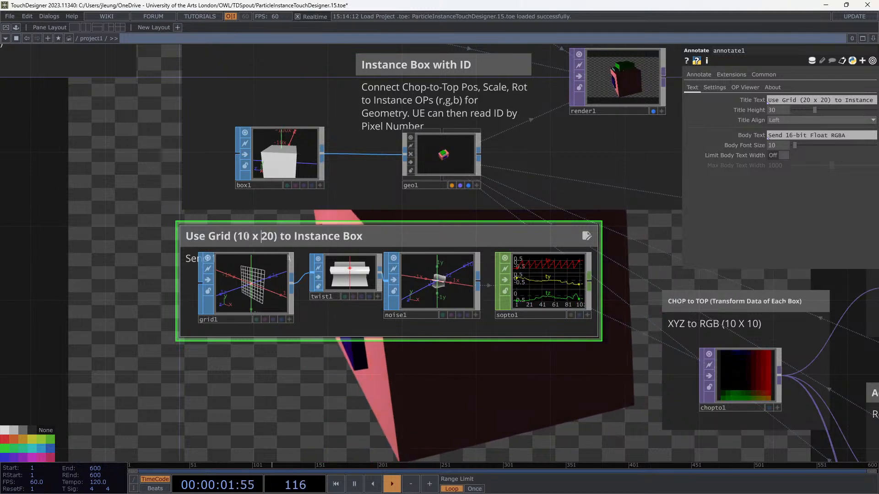
pyautogui.press('Delete')
pyautogui.write('1')
pyautogui.press('Return')
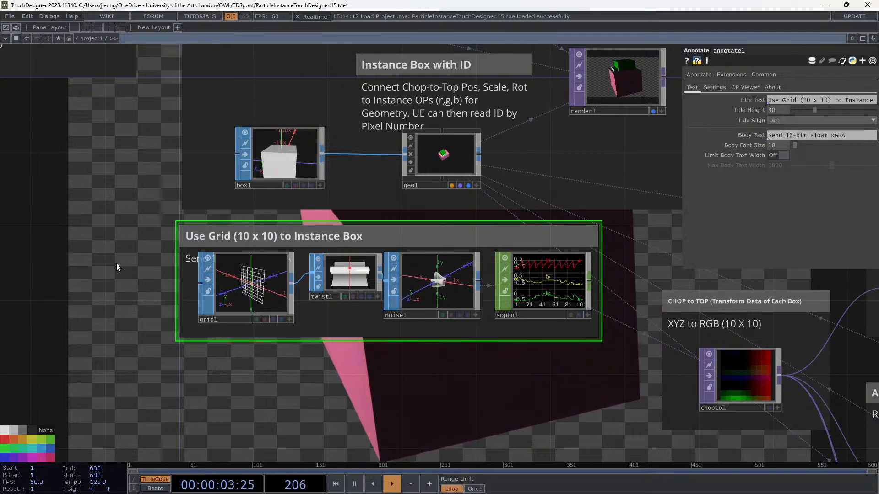
# Delete the twist1 operator between grid1 and noise1 in the grid group
pyautogui.click(268, 291)
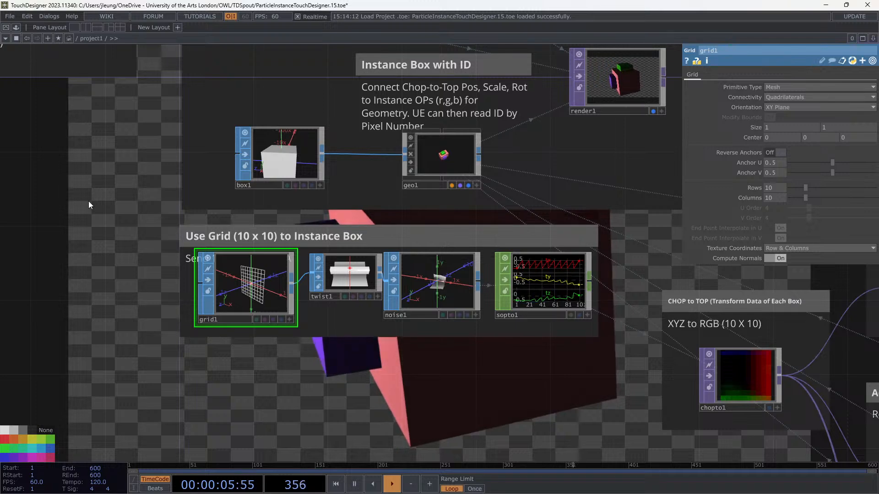
pyautogui.moveTo(89, 201); pyautogui.dragTo(18, 249)
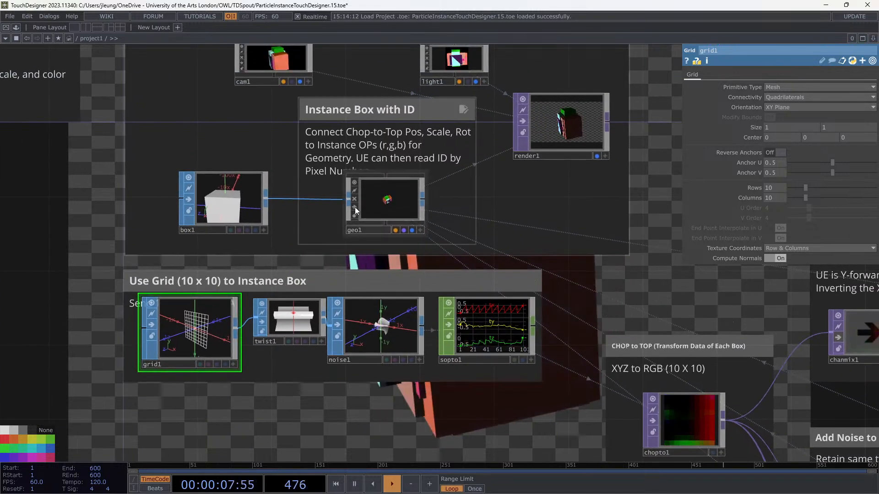
pyautogui.click(297, 321)
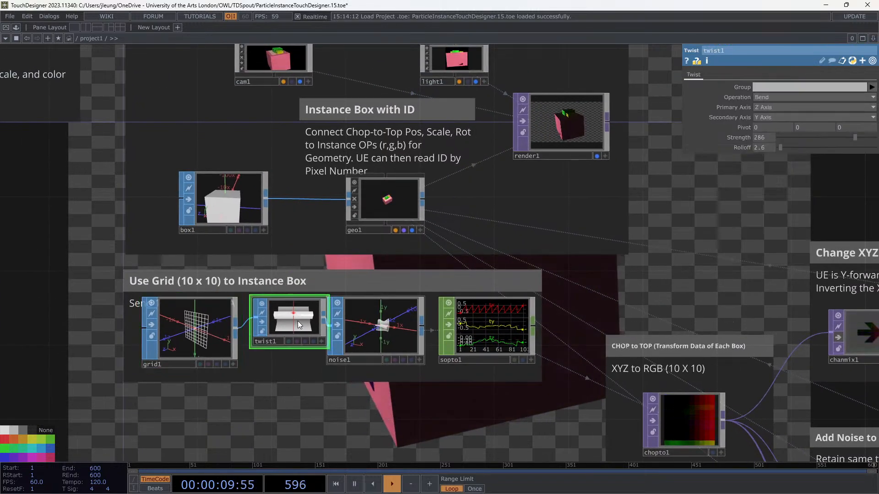
pyautogui.press('Delete')
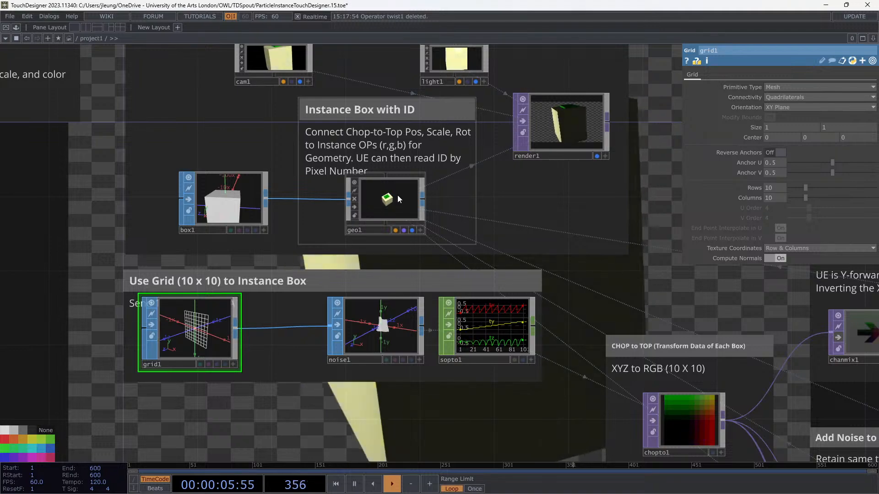
# Examine grid1's mesh up close and its direct connection to noise1 within the grid group
pyautogui.scroll(5, 350, 340)
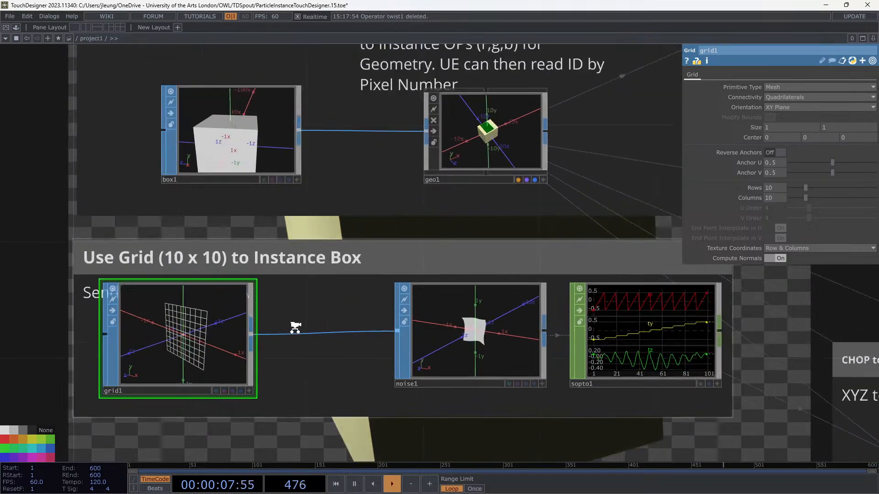
pyautogui.scroll(5, 295, 328)
pyautogui.moveTo(120, 90); pyautogui.dragTo(428, 19)
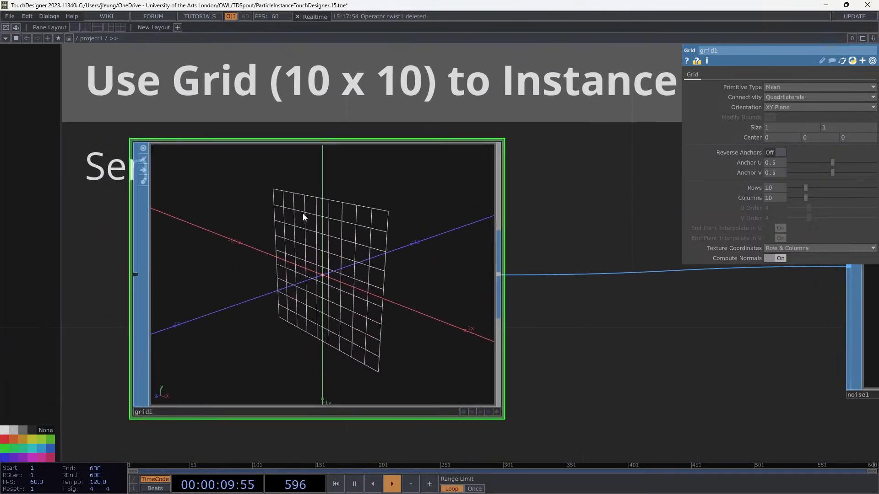
pyautogui.moveTo(303, 213); pyautogui.dragTo(306, 213)
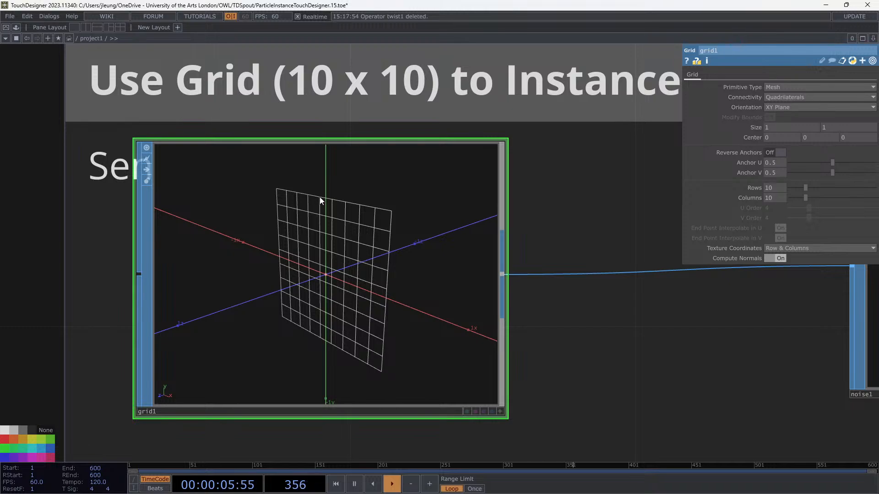
pyautogui.scroll(-10, 443, 224)
pyautogui.moveTo(389, 215); pyautogui.dragTo(133, 281)
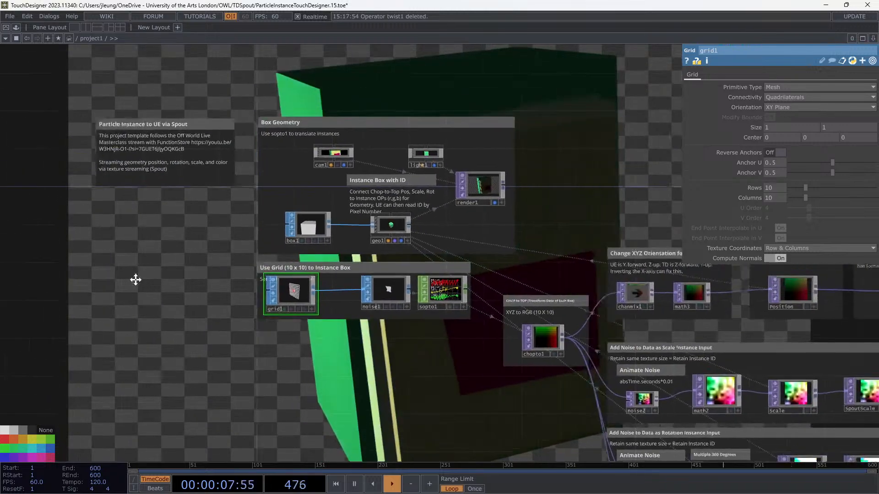
pyautogui.scroll(6, 277, 314)
pyautogui.scroll(4, 224, 333)
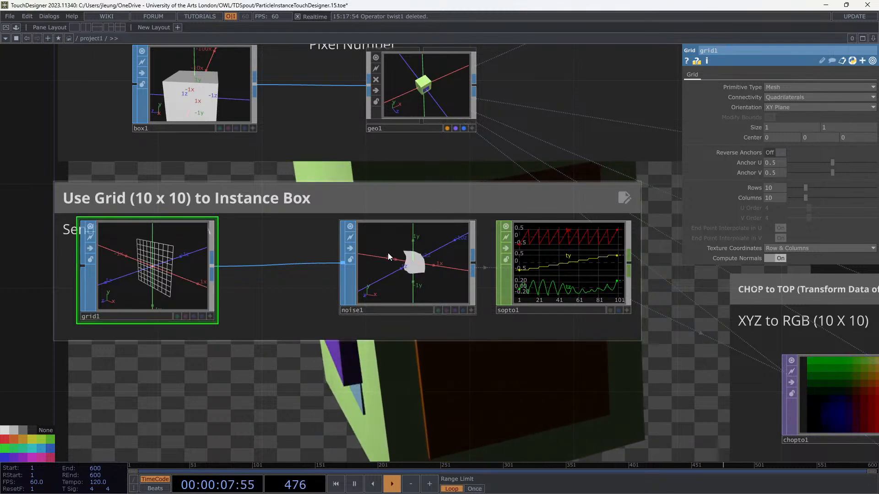
# Move noise1 closer to grid1 and switch grid1's viewer from wireframe to shaded display
pyautogui.moveTo(402, 257); pyautogui.dragTo(351, 257)
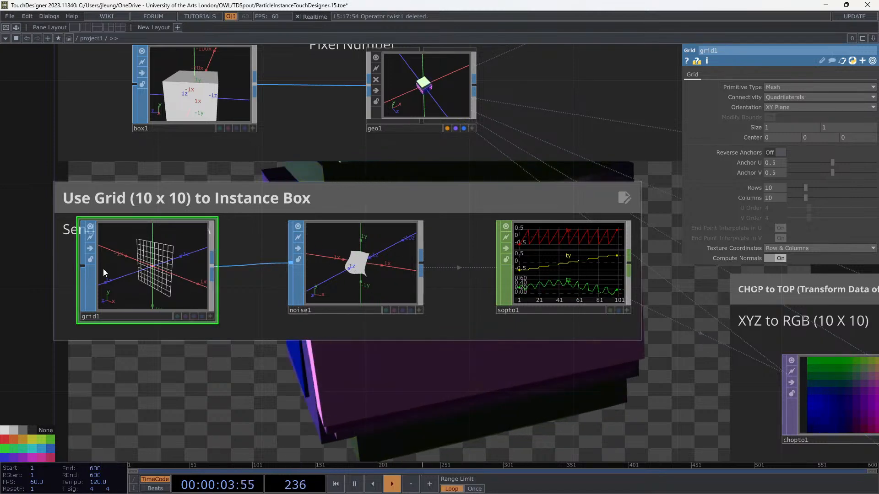
pyautogui.click(210, 316)
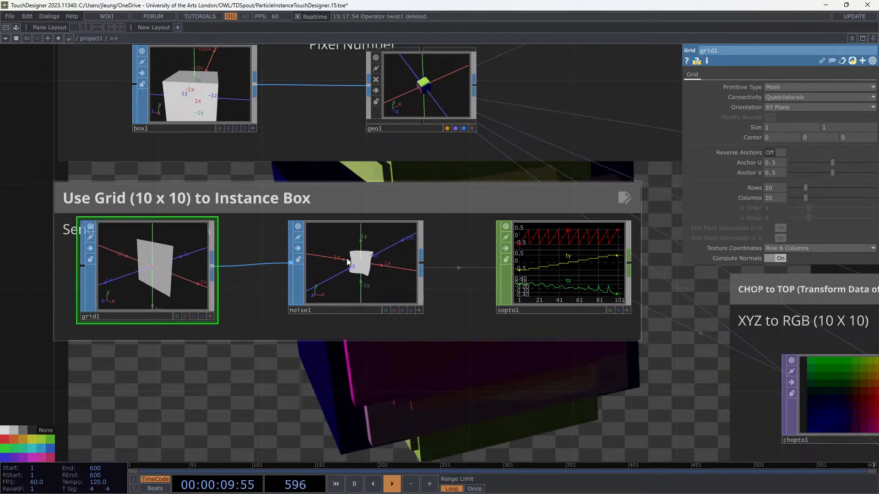
# Show noise1's geometry as a wireframe in its viewer and orbit the view to reveal the deformed grid
pyautogui.click(418, 314)
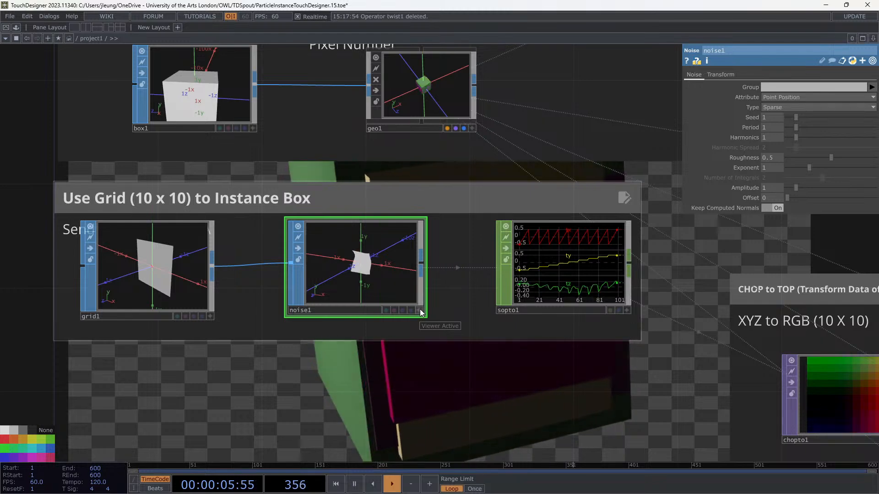
pyautogui.click(419, 309)
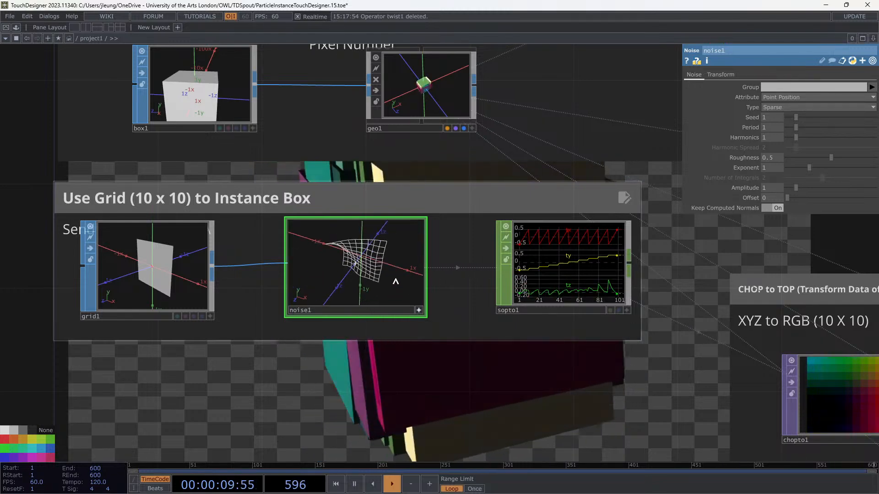
pyautogui.moveTo(395, 282)
pyautogui.mouseDown()
pyautogui.moveTo(420, 257)
pyautogui.moveTo(390, 276)
pyautogui.mouseUp()
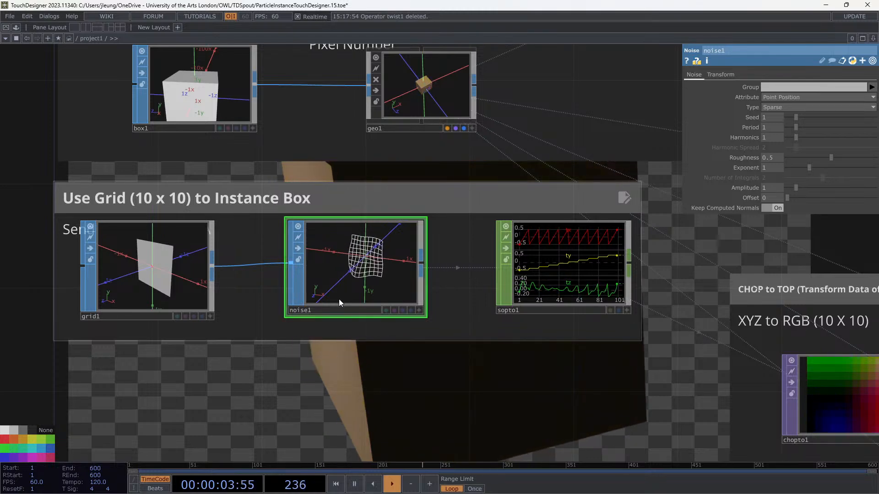
# Examine how noise1's deformed points are converted into the tx, ty and tz channels of sopto1
pyautogui.scroll(-4, 348, 297)
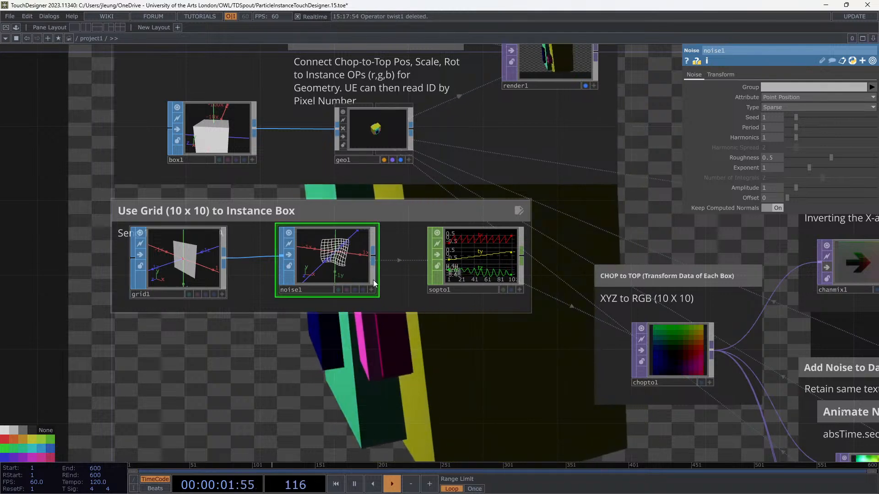
pyautogui.scroll(3, 485, 247)
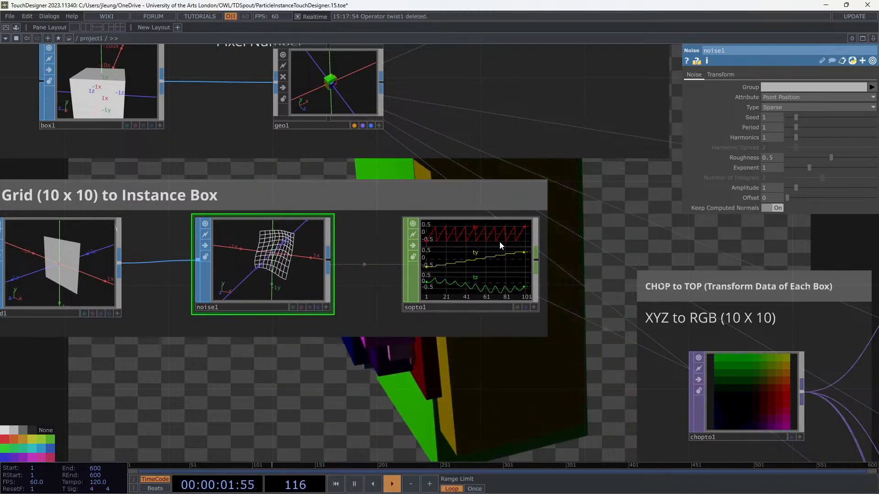
pyautogui.scroll(3, 501, 240)
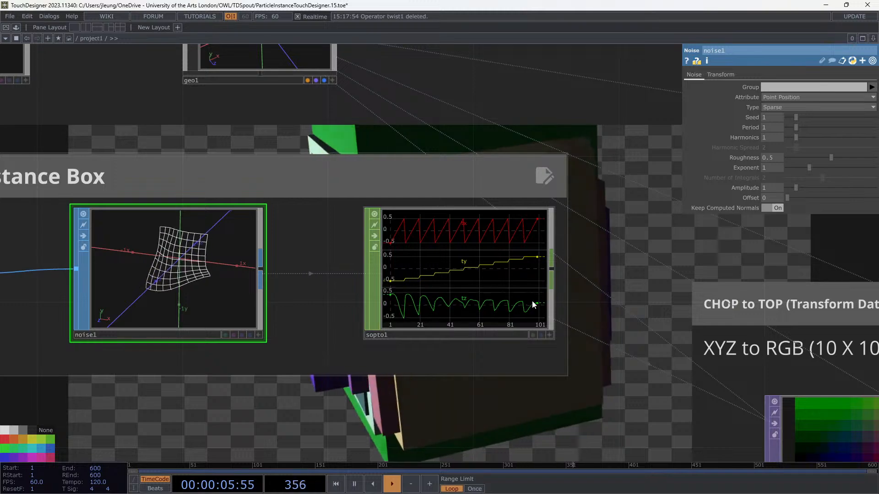
pyautogui.moveTo(397, 381); pyautogui.dragTo(481, 364)
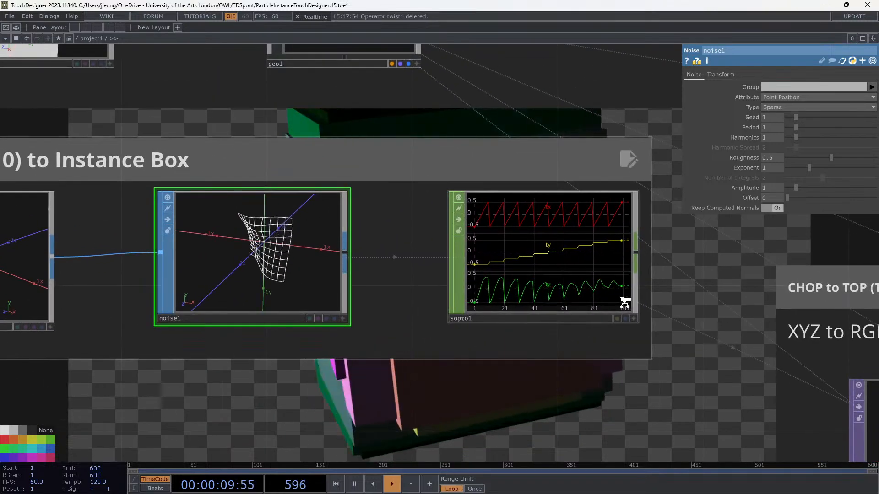
pyautogui.scroll(3, 622, 306)
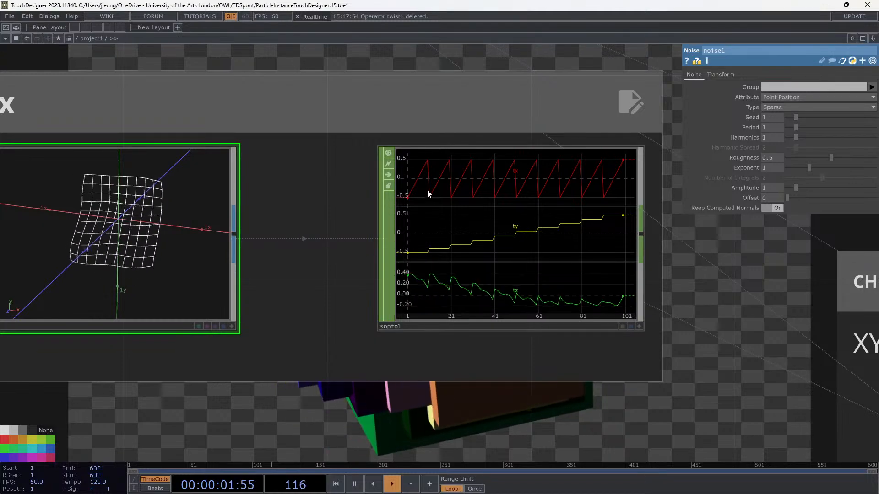
pyautogui.scroll(-7, 428, 194)
pyautogui.scroll(3, 416, 261)
pyautogui.scroll(3, 417, 262)
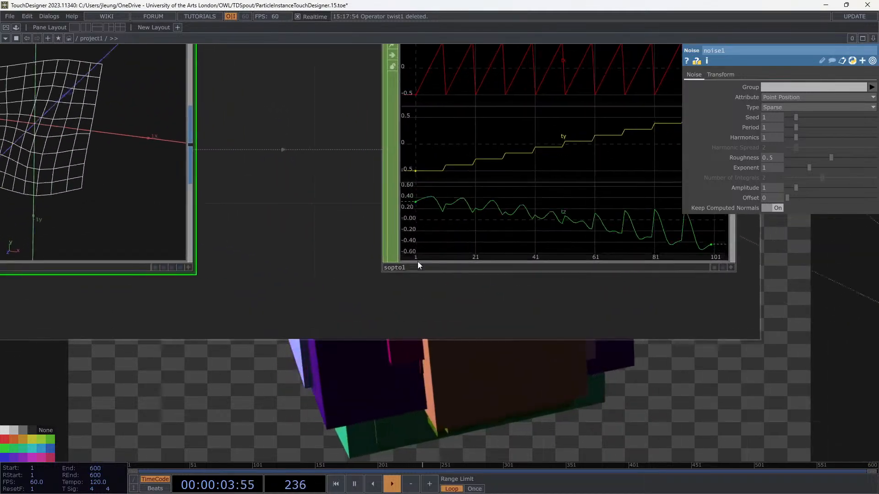
pyautogui.scroll(-2, 417, 262)
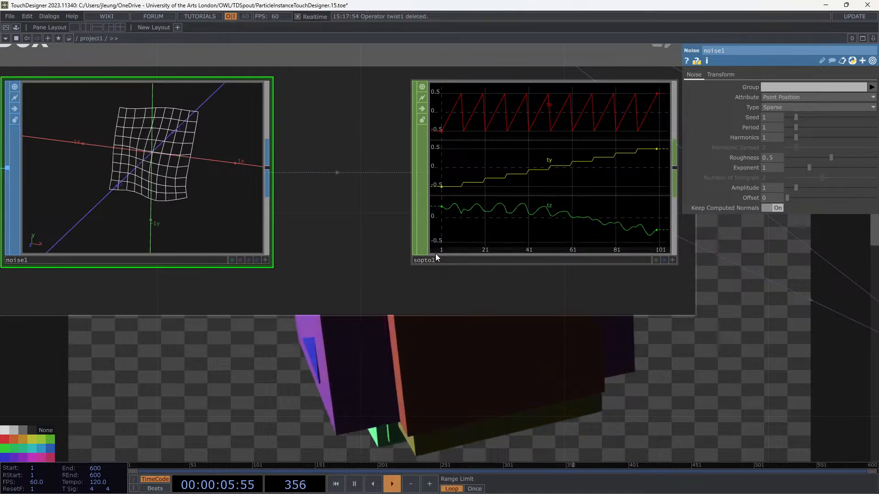
pyautogui.scroll(-4, 526, 235)
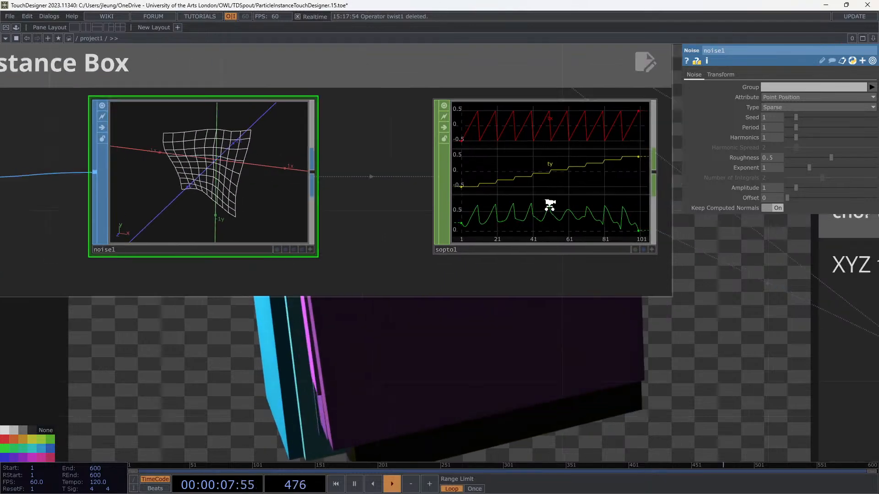
pyautogui.moveTo(450, 353); pyautogui.dragTo(559, 372)
# Display grid1's row and column parameters and compare them with the sample range of sopto1's channels
pyautogui.click(244, 215)
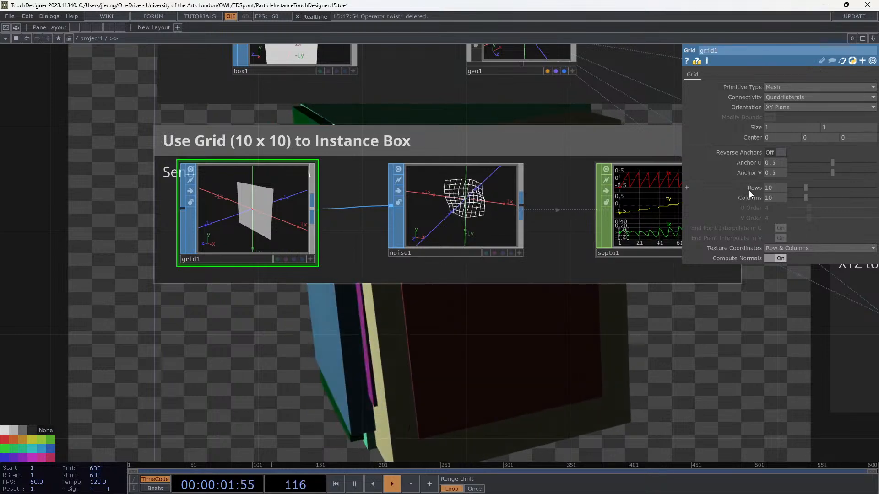
pyautogui.moveTo(508, 350); pyautogui.dragTo(345, 338)
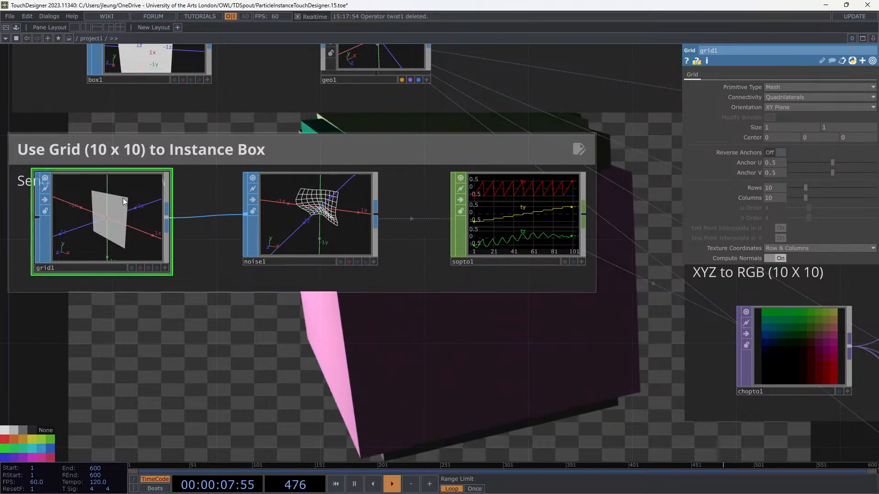
pyautogui.scroll(3, 509, 249)
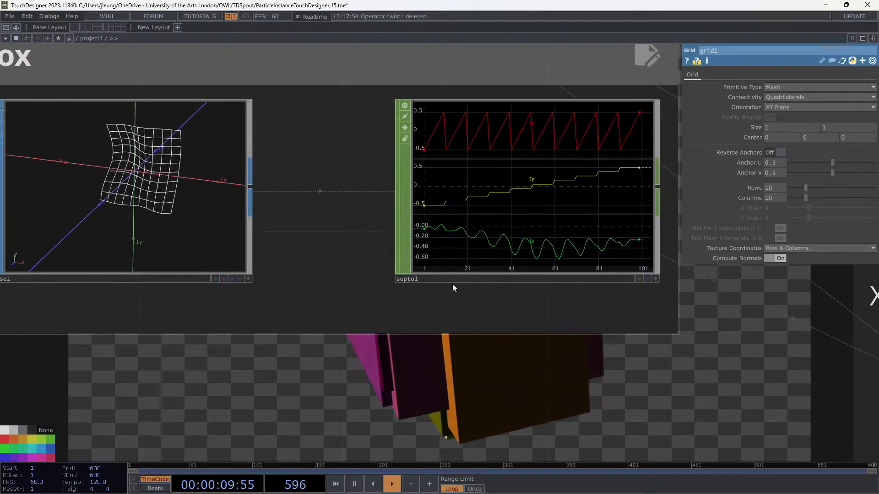
pyautogui.scroll(-3, 453, 288)
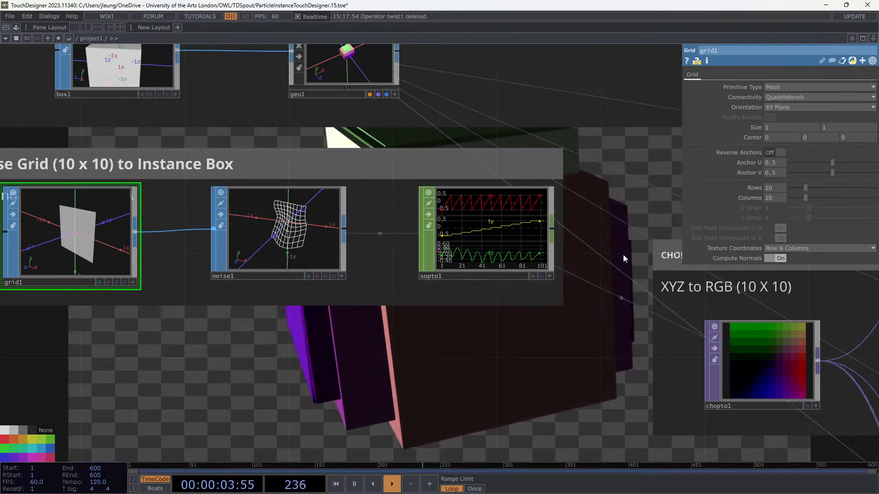
pyautogui.scroll(3, 555, 270)
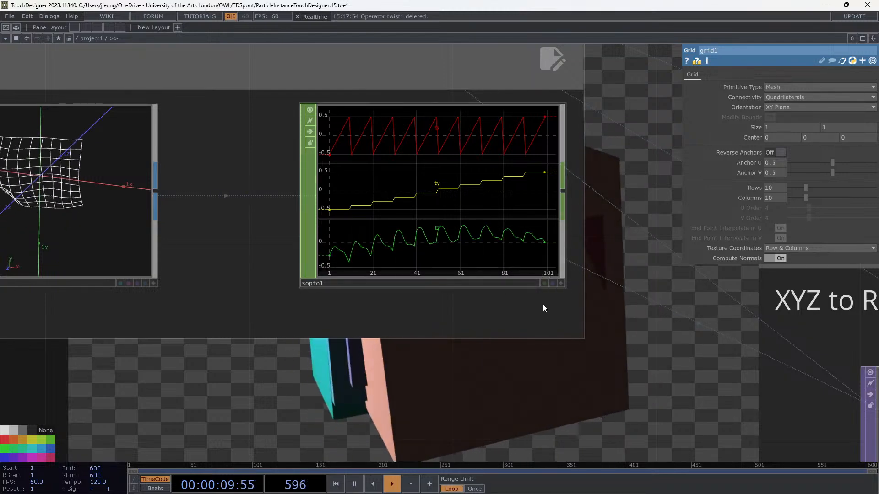
pyautogui.scroll(-3, 485, 318)
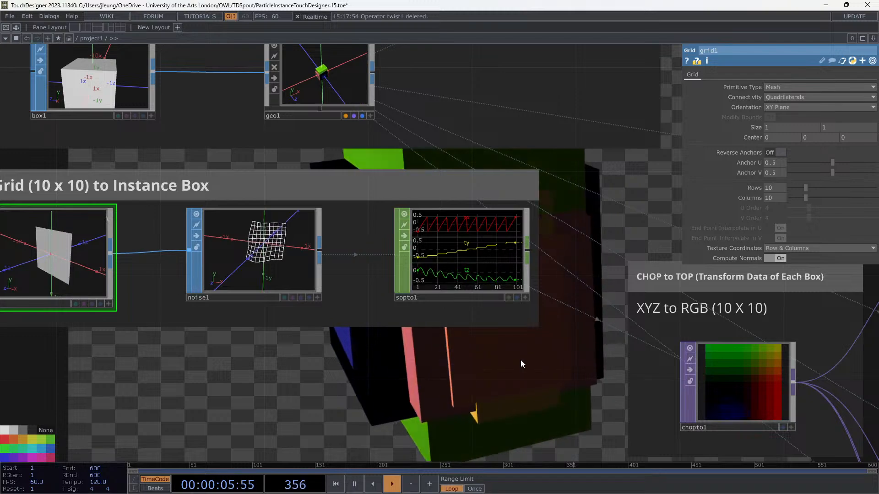
# Examine the path from sopto1 into chopto1 and the position, scale, rotation and color branches it feeds
pyautogui.moveTo(520, 360)
pyautogui.mouseDown()
pyautogui.moveTo(443, 342)
pyautogui.moveTo(397, 345)
pyautogui.moveTo(391, 282)
pyautogui.mouseUp()
pyautogui.scroll(-5, 397, 345)
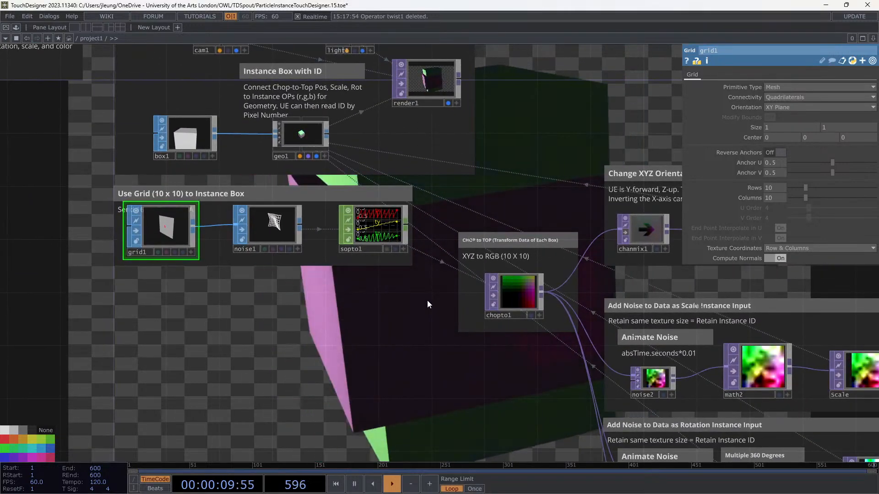
pyautogui.moveTo(395, 312); pyautogui.dragTo(444, 393)
pyautogui.scroll(4, 422, 321)
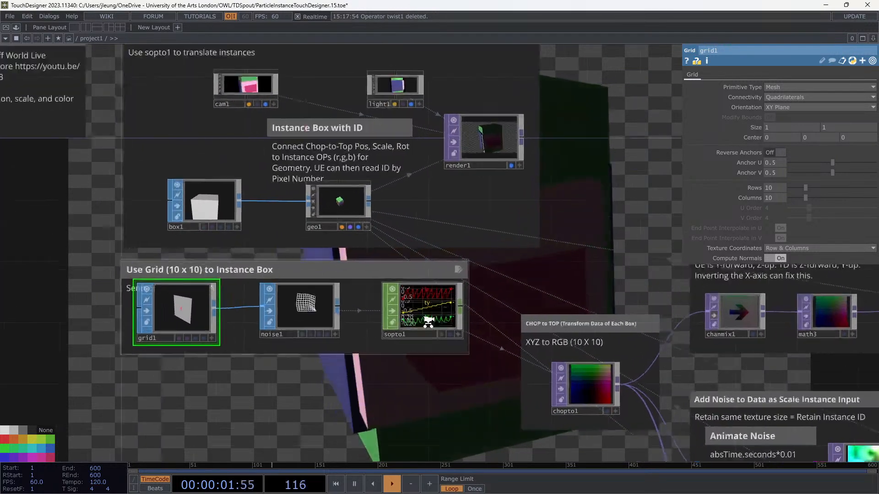
pyautogui.moveTo(432, 321); pyautogui.dragTo(412, 309)
pyautogui.moveTo(415, 347); pyautogui.dragTo(390, 287)
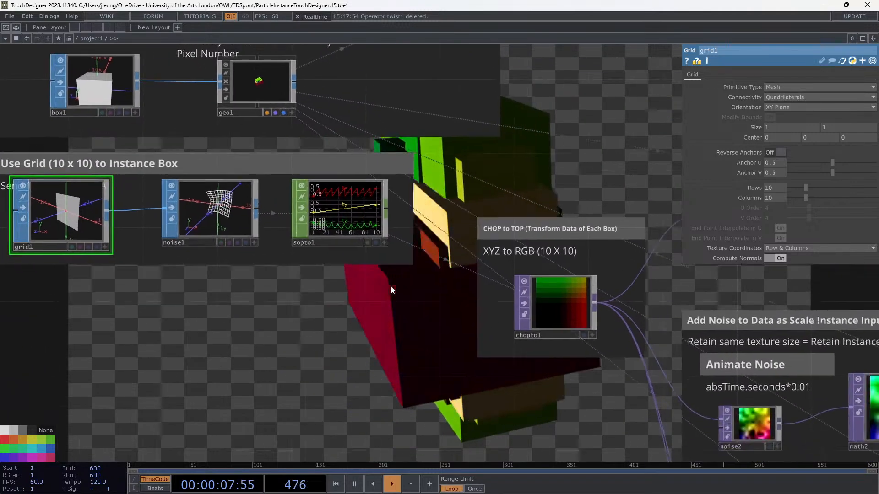
pyautogui.scroll(-3, 347, 309)
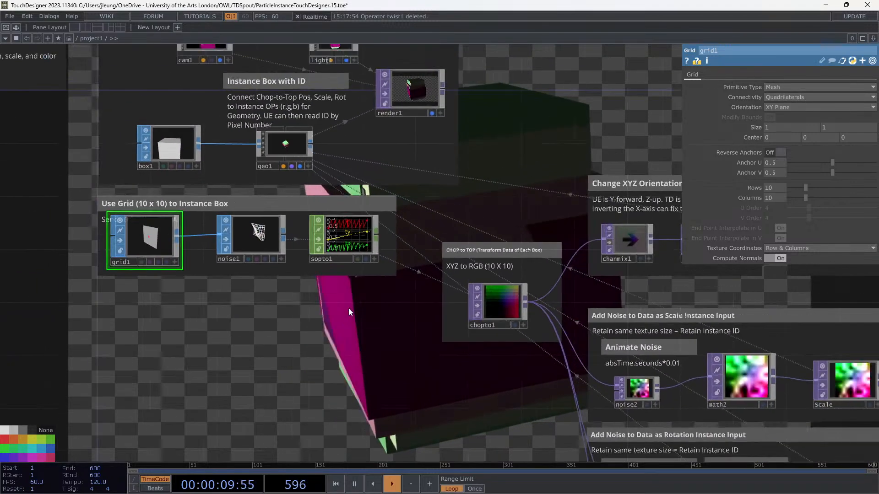
pyautogui.moveTo(349, 315); pyautogui.dragTo(385, 246)
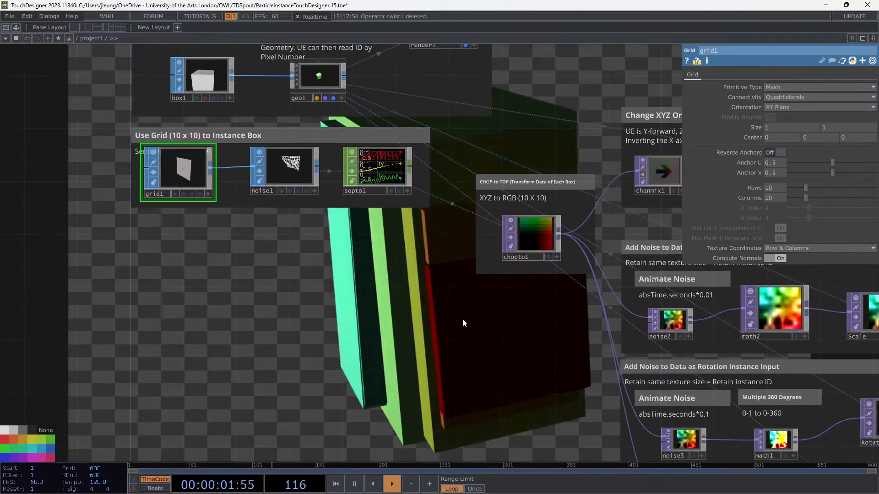
pyautogui.moveTo(460, 318); pyautogui.dragTo(422, 273)
pyautogui.scroll(3, 318, 134)
pyautogui.moveTo(359, 243); pyautogui.dragTo(294, 280)
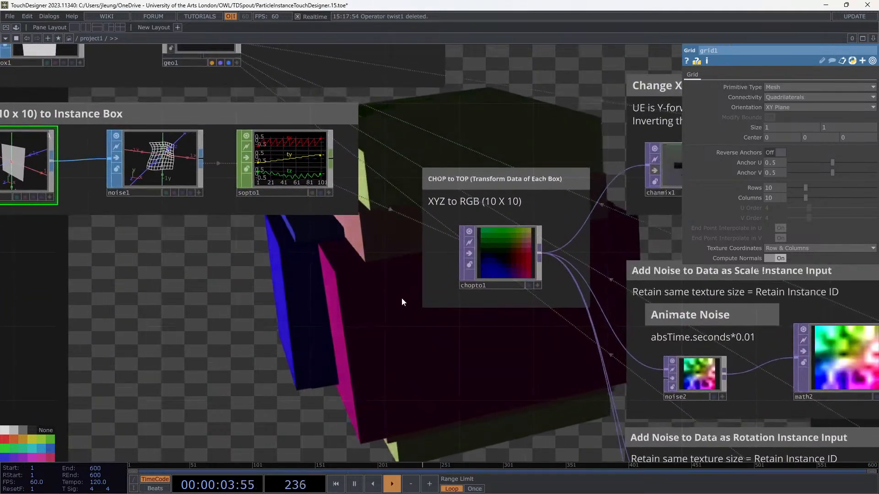
pyautogui.moveTo(372, 270); pyautogui.dragTo(174, 51)
pyautogui.scroll(-3, 313, 166)
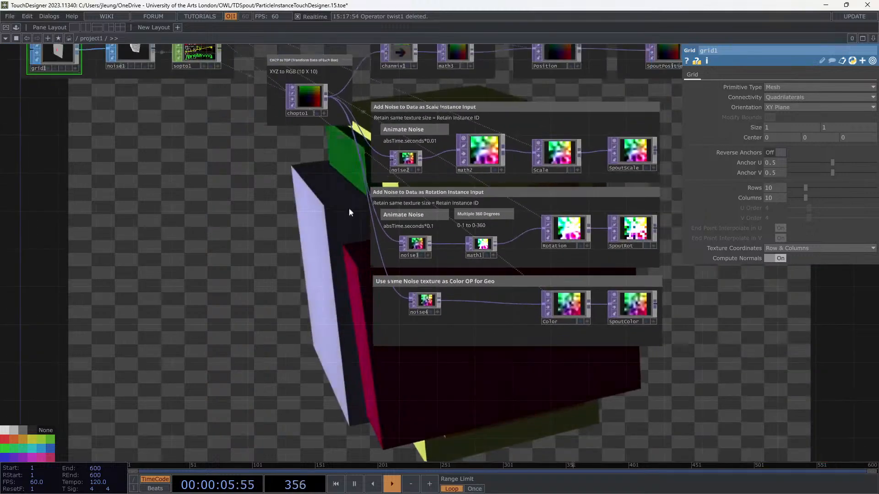
# Display geo1's pre-transform and transform parameters, then its instancing parameters for translate, rotate and scale
pyautogui.moveTo(315, 156); pyautogui.dragTo(420, 358)
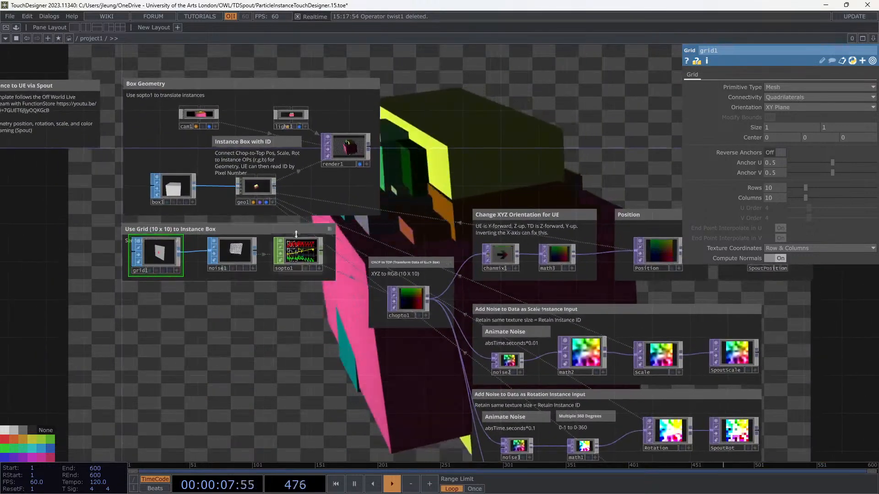
pyautogui.moveTo(298, 239)
pyautogui.mouseDown()
pyautogui.moveTo(288, 276)
pyautogui.moveTo(293, 250)
pyautogui.mouseUp()
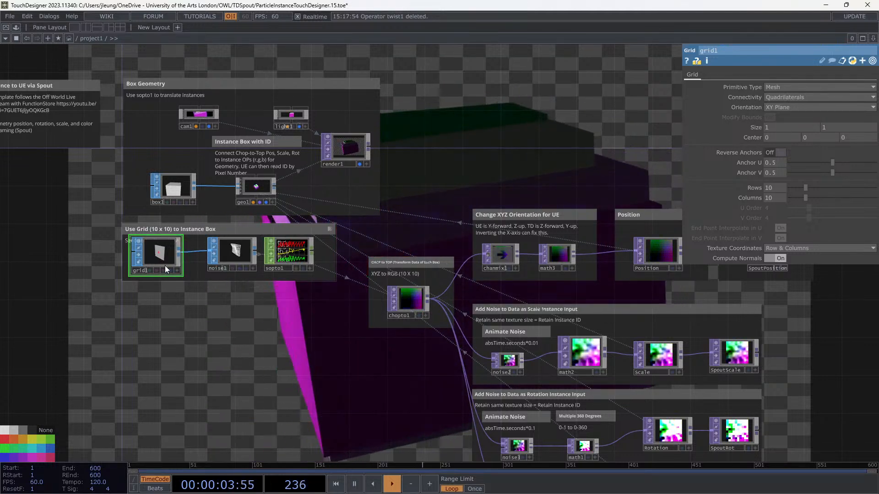
pyautogui.click(263, 184)
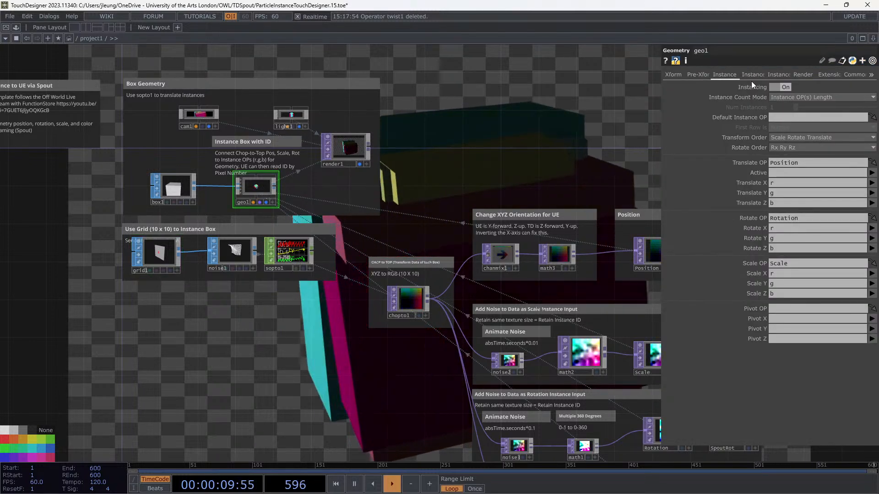
pyautogui.click(698, 74)
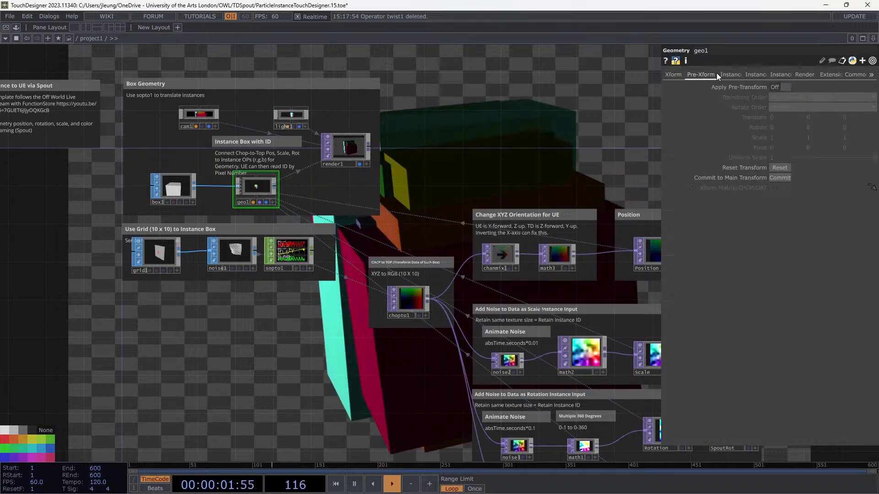
pyautogui.click(669, 75)
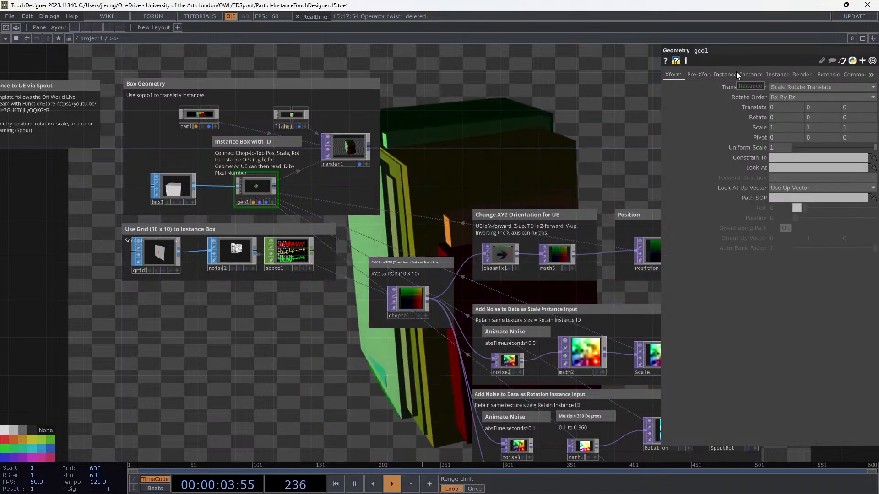
pyautogui.click(735, 73)
# Trace sopto1's channels into the CHOP to TOP conversion and display chopto1's common parameters
pyautogui.moveTo(331, 338); pyautogui.dragTo(229, 290)
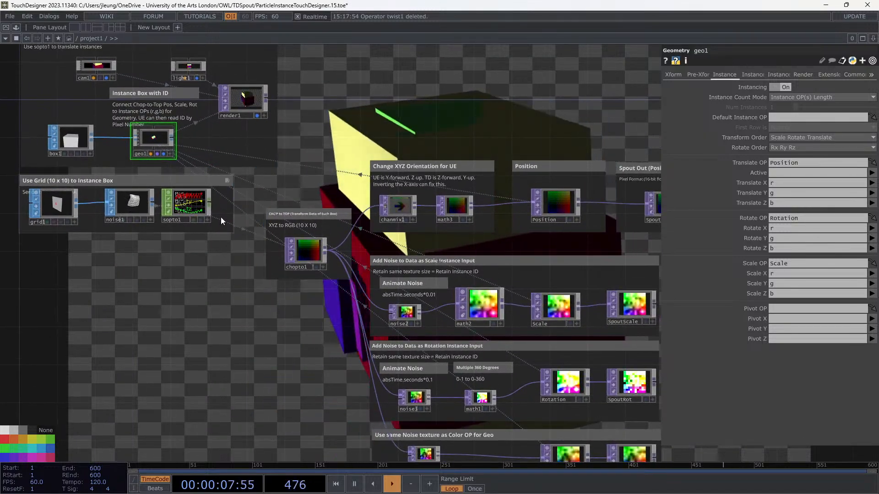
pyautogui.moveTo(186, 204)
pyautogui.mouseDown()
pyautogui.moveTo(176, 272)
pyautogui.moveTo(193, 207)
pyautogui.mouseUp()
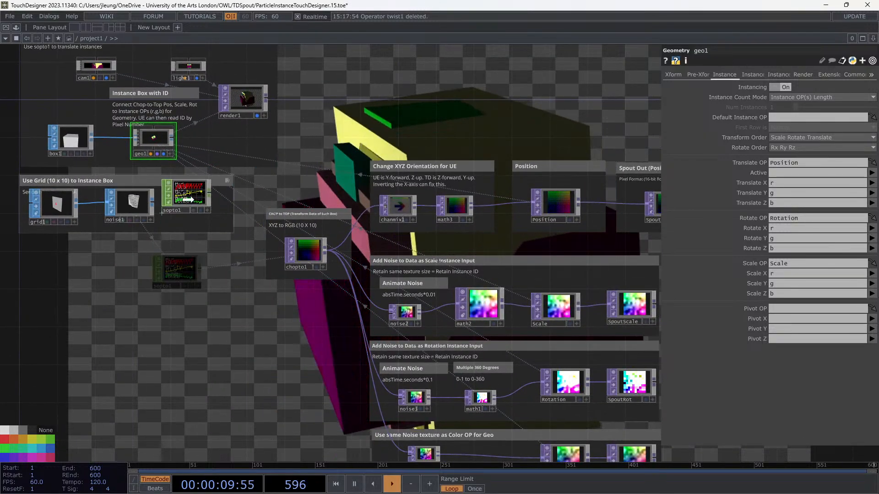
pyautogui.scroll(5, 321, 255)
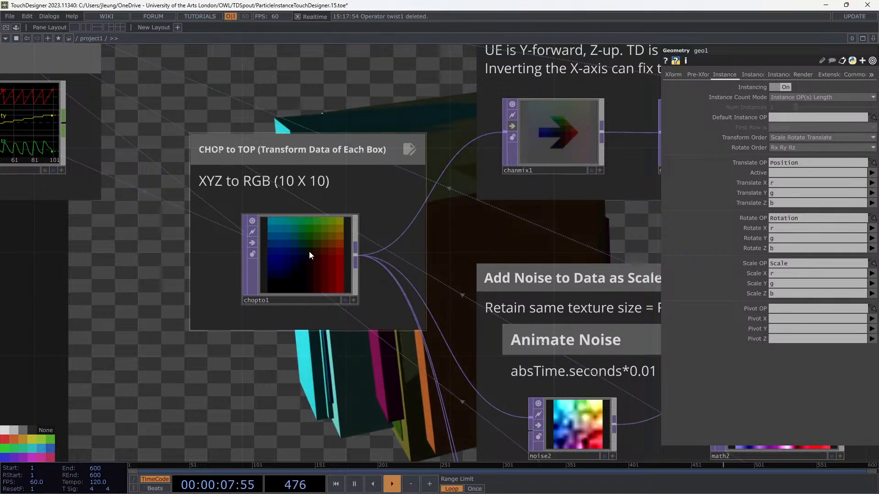
pyautogui.scroll(-3, 270, 157)
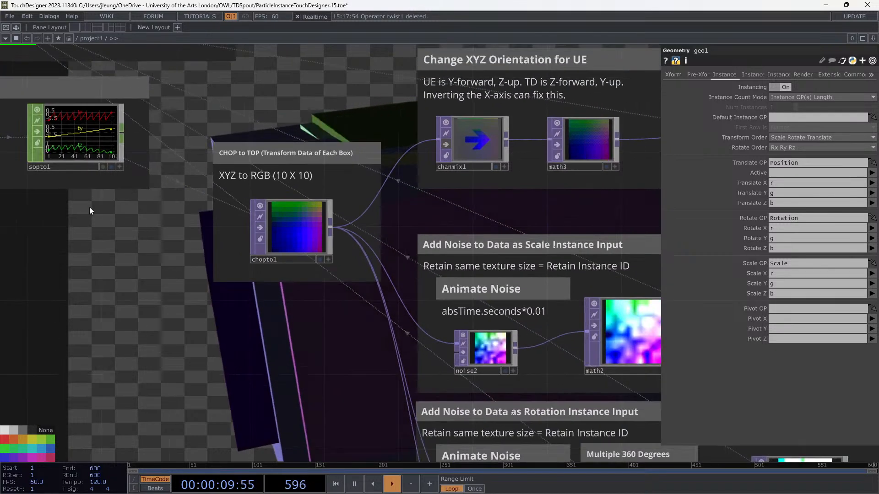
pyautogui.moveTo(95, 218); pyautogui.dragTo(161, 260)
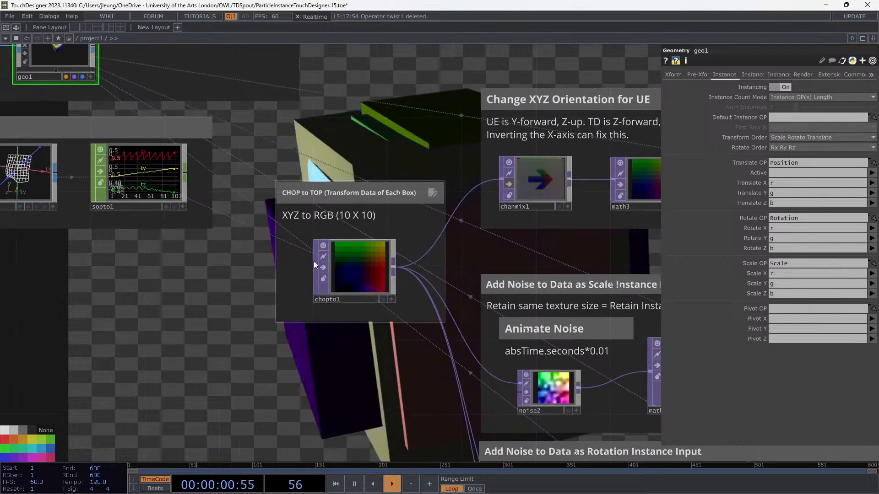
pyautogui.click(364, 275)
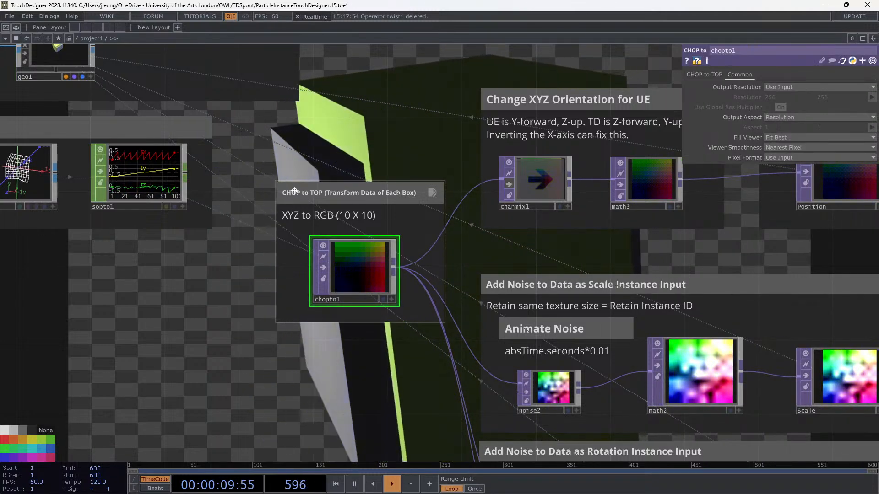
# Examine chopto1's individual pixels up close and compare them with the samples in sopto1's tx, ty and tz channels
pyautogui.moveTo(360, 354); pyautogui.dragTo(341, 301)
pyautogui.scroll(-3, 339, 261)
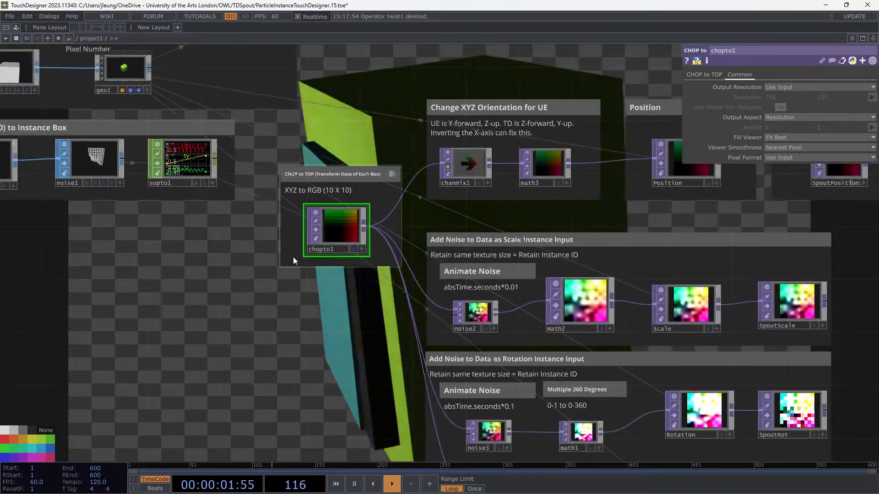
pyautogui.scroll(3, 294, 261)
pyautogui.moveTo(240, 258); pyautogui.dragTo(289, 305)
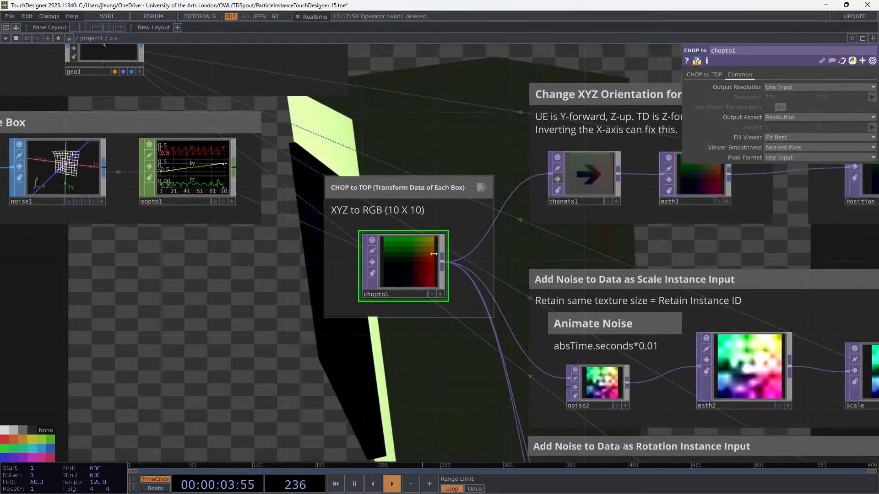
pyautogui.scroll(3, 429, 250)
pyautogui.scroll(-2, 183, 259)
pyautogui.moveTo(311, 258); pyautogui.dragTo(338, 258)
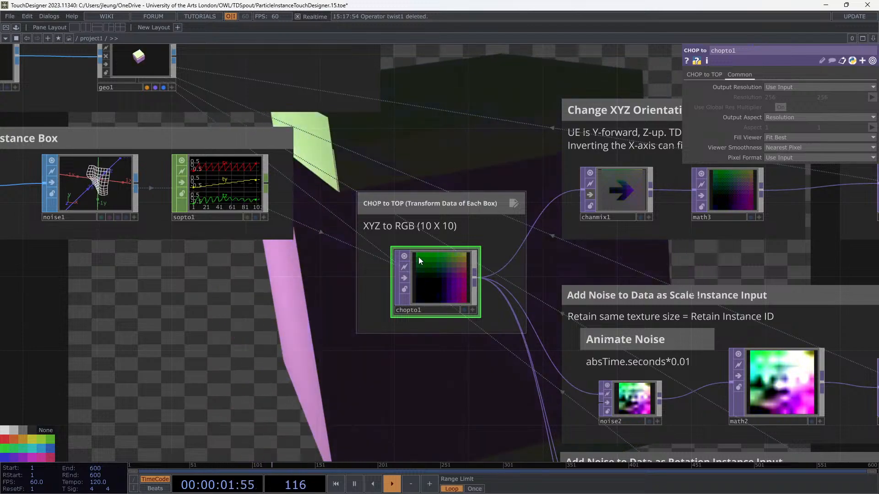
pyautogui.scroll(8, 418, 256)
pyautogui.scroll(-3, 329, 227)
pyautogui.scroll(-6, 375, 274)
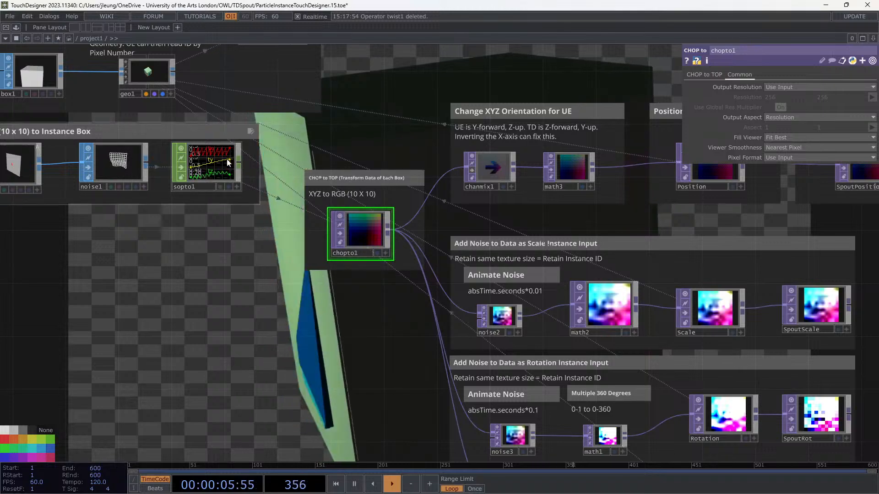
pyautogui.scroll(6, 366, 231)
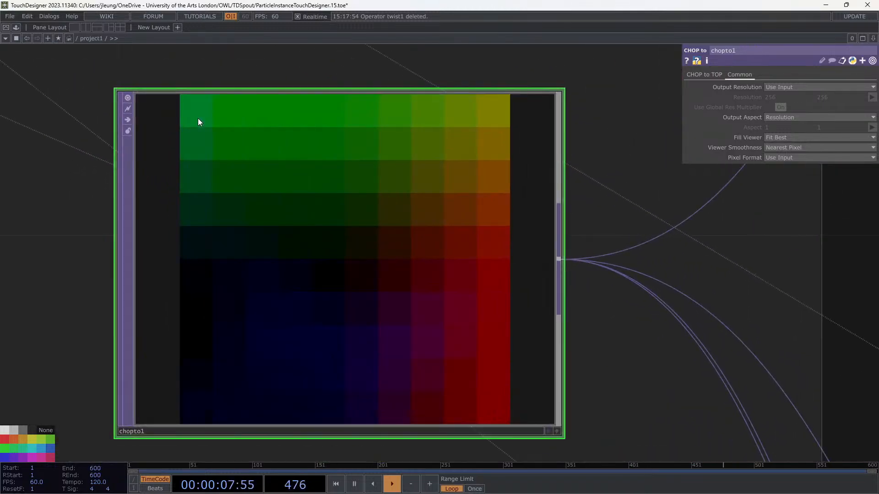
pyautogui.scroll(-6, 499, 108)
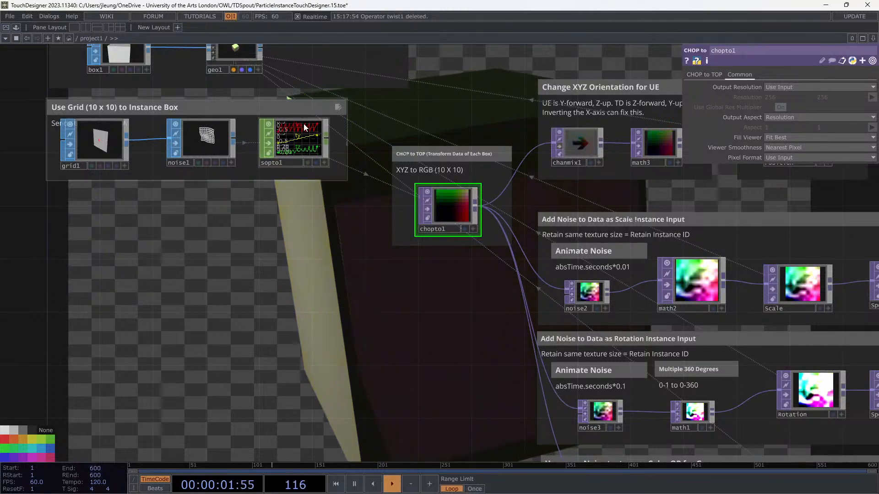
# Examine the position branch from chopto1 through chanmix1 and math3 to the Position null and its link with geo1
pyautogui.moveTo(287, 259); pyautogui.dragTo(183, 319)
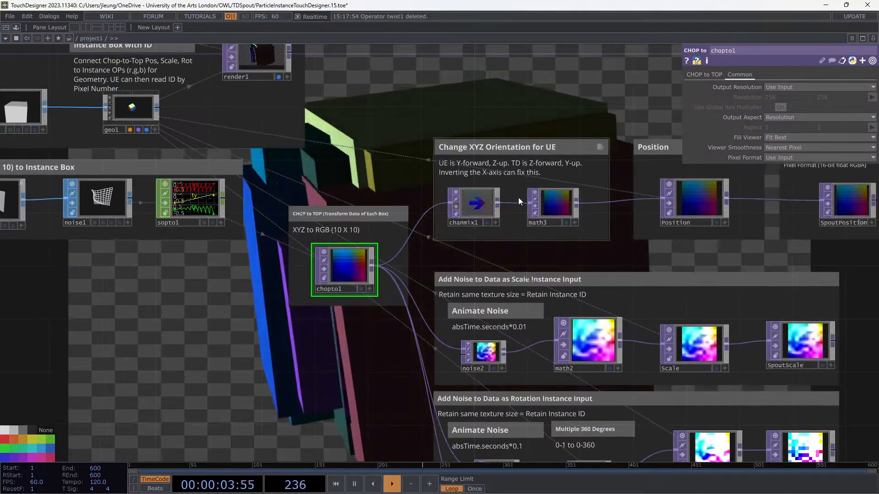
pyautogui.moveTo(710, 250); pyautogui.dragTo(701, 265)
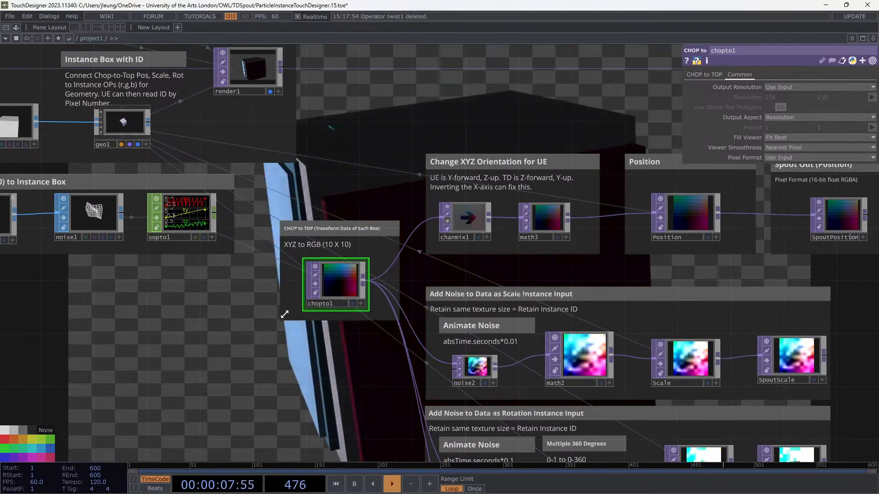
pyautogui.scroll(-3, 282, 294)
pyautogui.moveTo(283, 295); pyautogui.dragTo(274, 320)
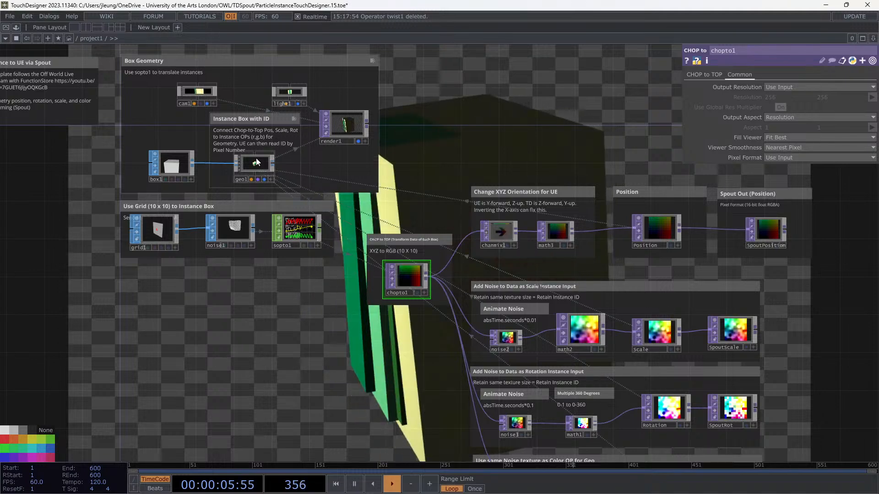
pyautogui.scroll(3, 323, 273)
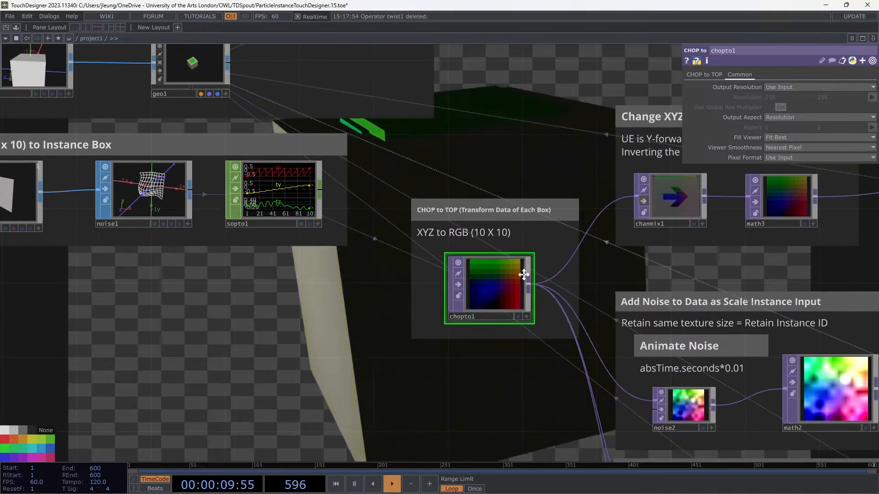
pyautogui.moveTo(835, 267); pyautogui.dragTo(368, 330)
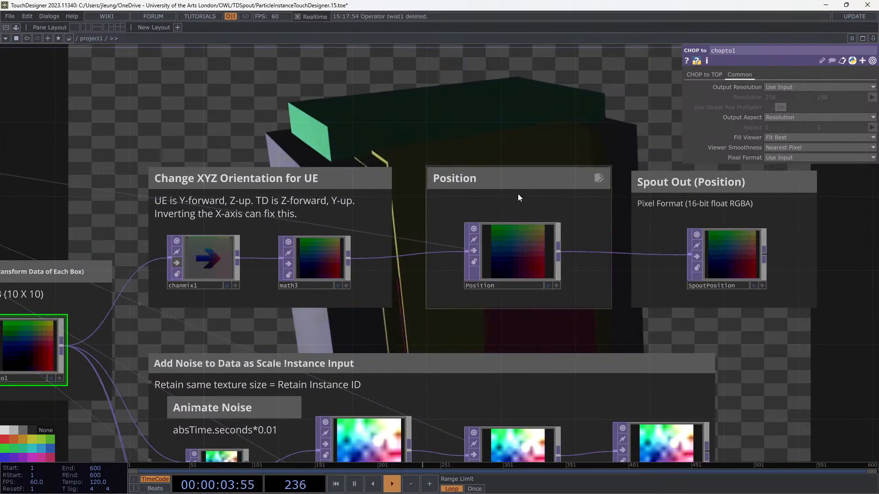
pyautogui.scroll(-3, 511, 247)
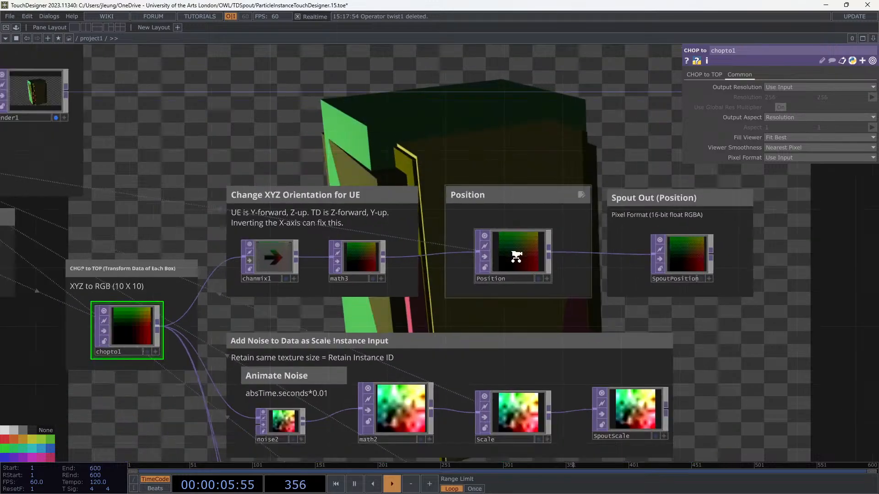
pyautogui.moveTo(323, 117); pyautogui.dragTo(479, 112)
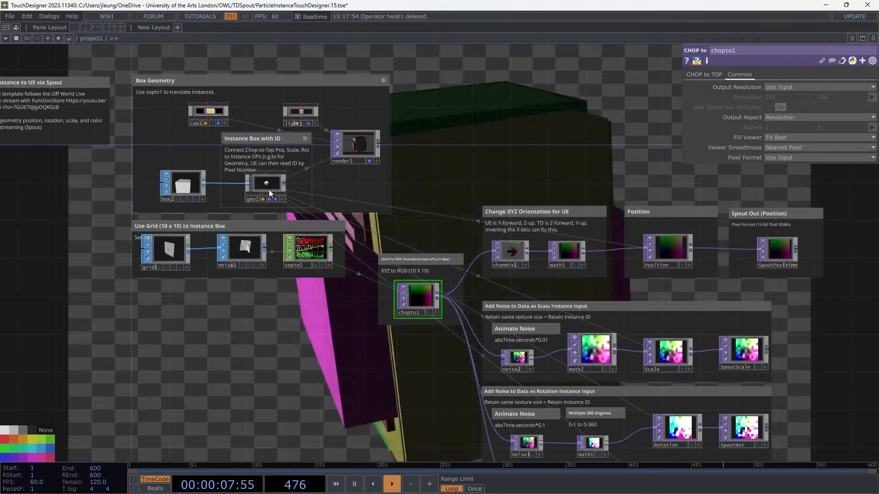
pyautogui.scroll(3, 270, 189)
pyautogui.moveTo(557, 153); pyautogui.dragTo(360, 127)
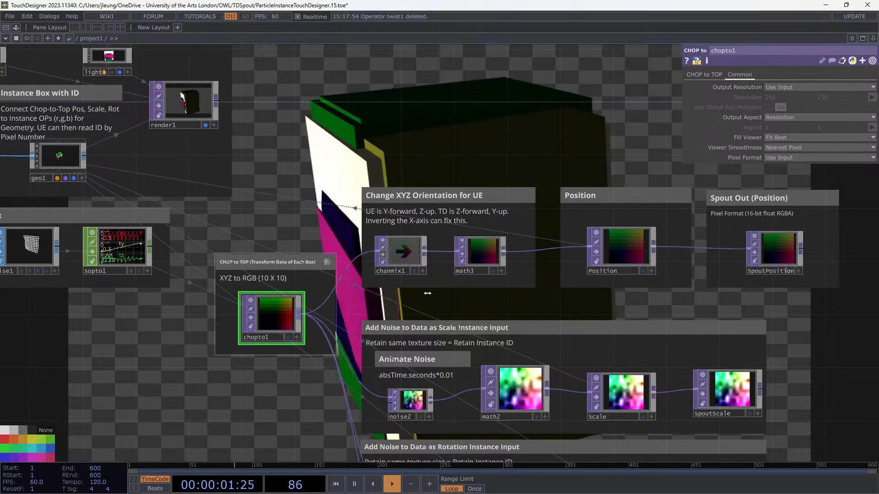
pyautogui.click(615, 242)
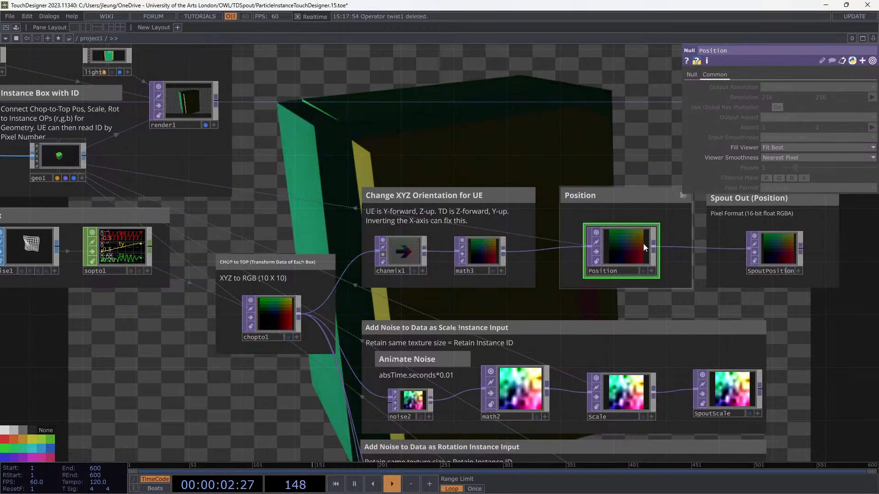
pyautogui.click(298, 312)
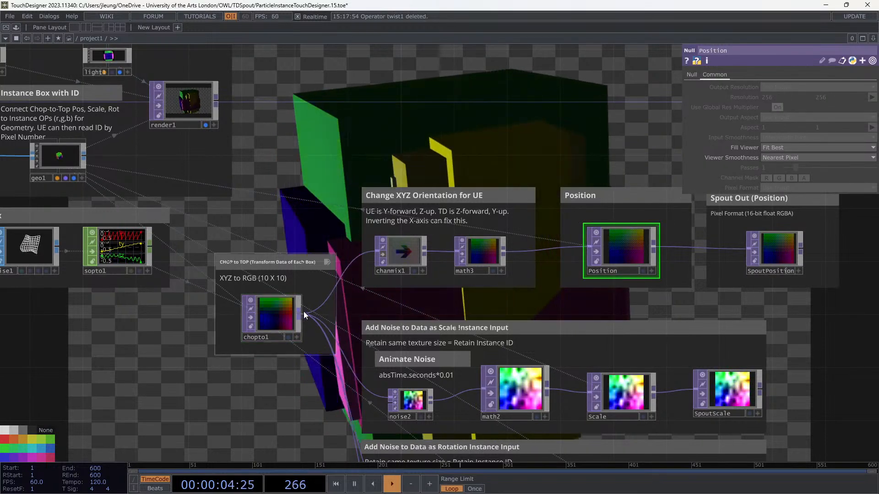
pyautogui.click(494, 85)
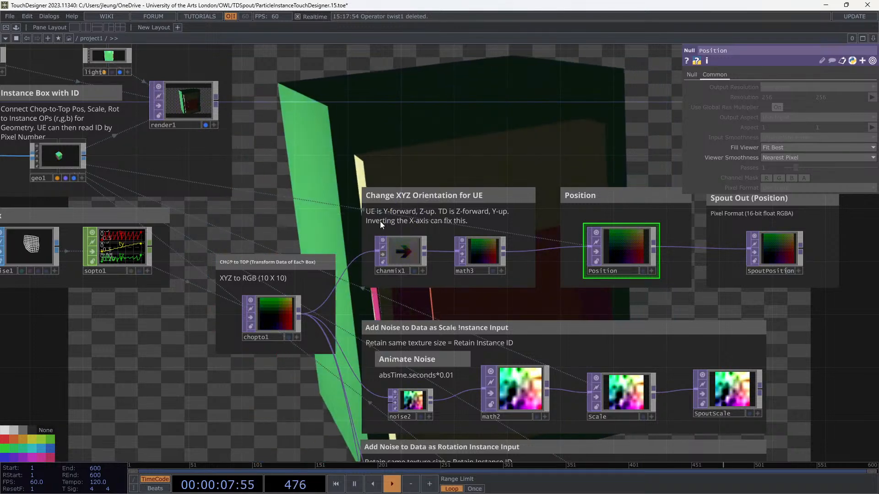
pyautogui.rightClick(299, 313)
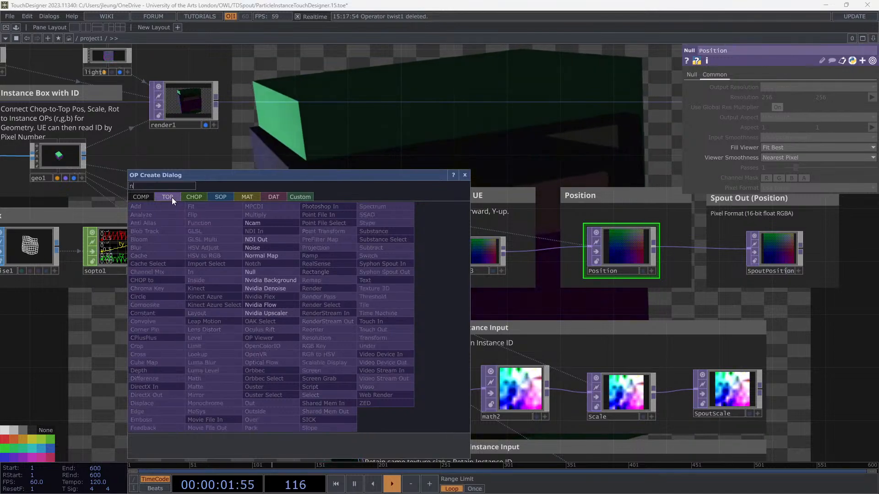
pyautogui.write('null')
pyautogui.click(290, 271)
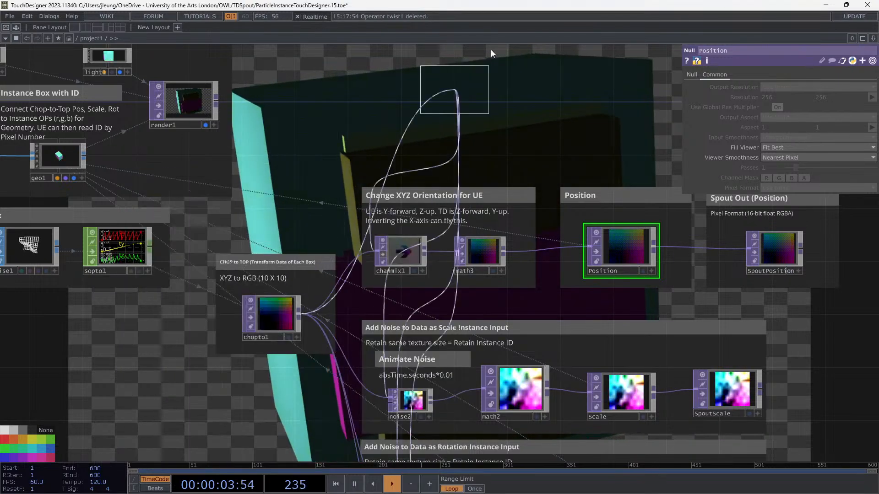
pyautogui.press('Escape')
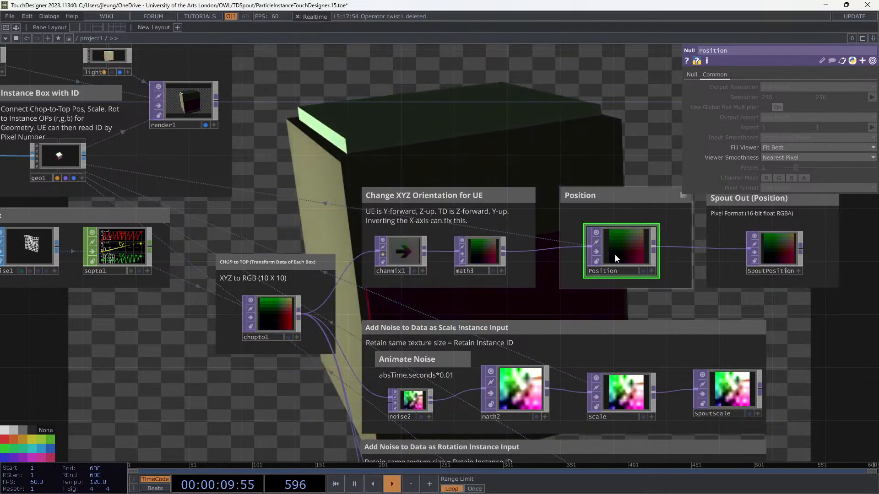
# Display geo1's instancing parameters and assign the Position null as its Translate OP
pyautogui.moveTo(575, 130); pyautogui.dragTo(659, 160)
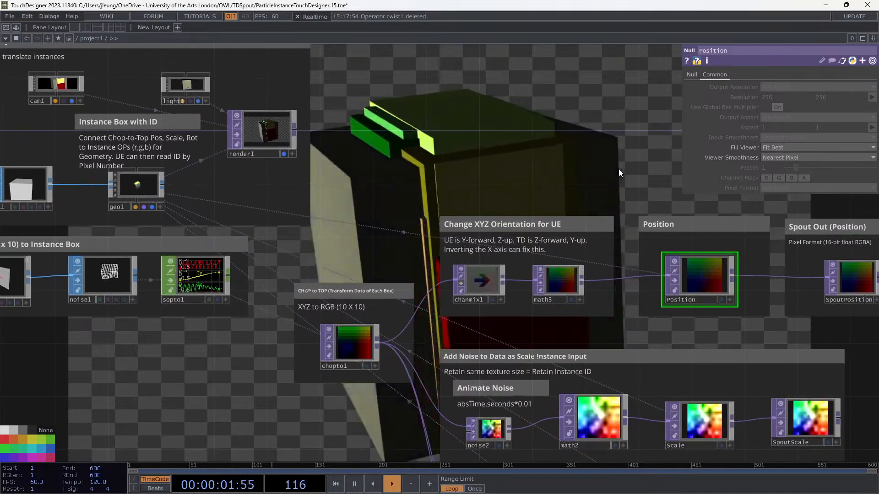
pyautogui.click(140, 188)
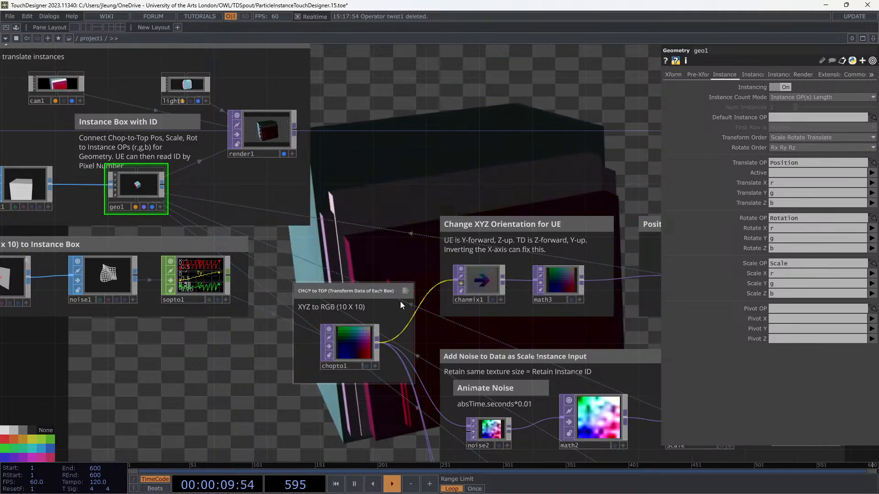
pyautogui.moveTo(562, 187); pyautogui.dragTo(496, 176)
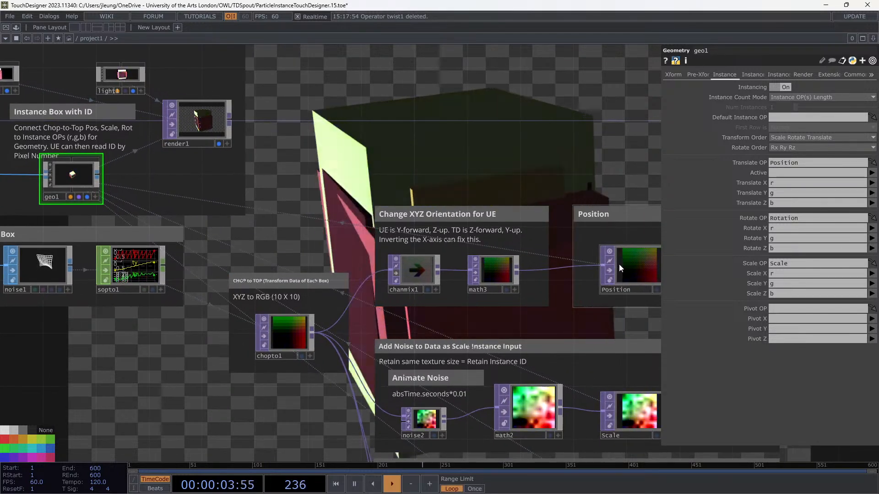
pyautogui.moveTo(624, 268); pyautogui.dragTo(794, 164)
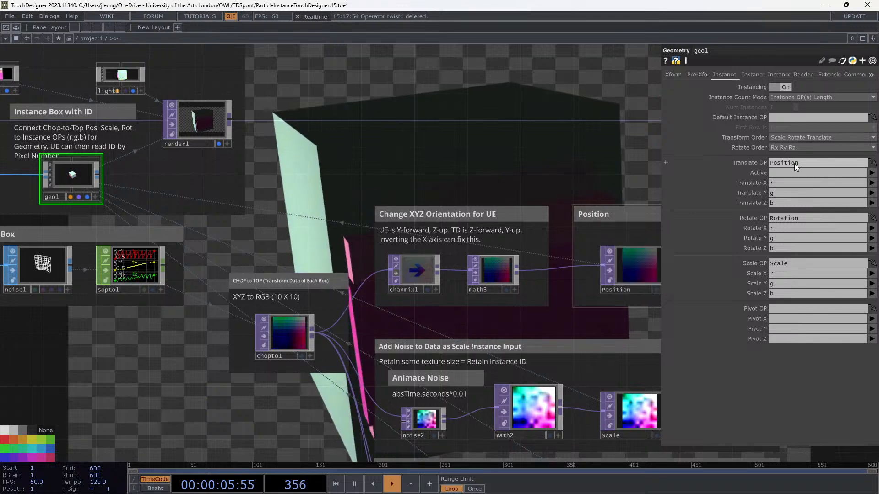
# Examine geo1's Translate X, Y and Z assignments to r, g and b and compare them with the Position branch
pyautogui.click(777, 184)
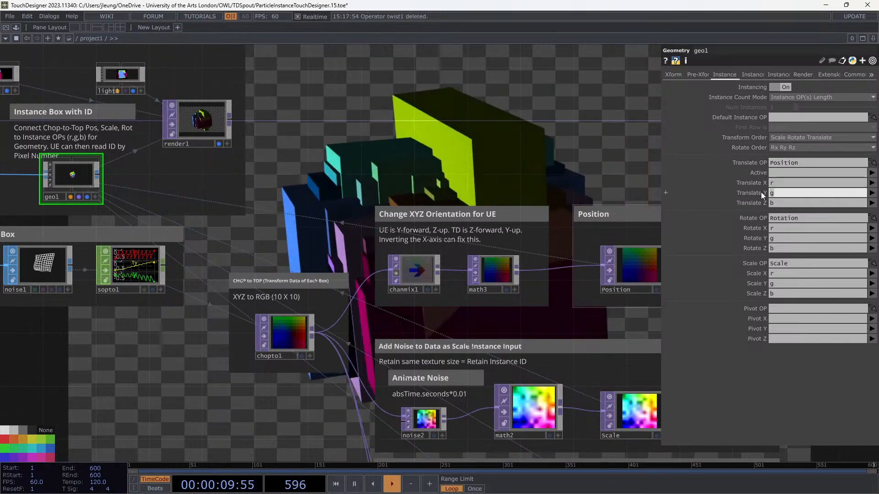
pyautogui.click(776, 201)
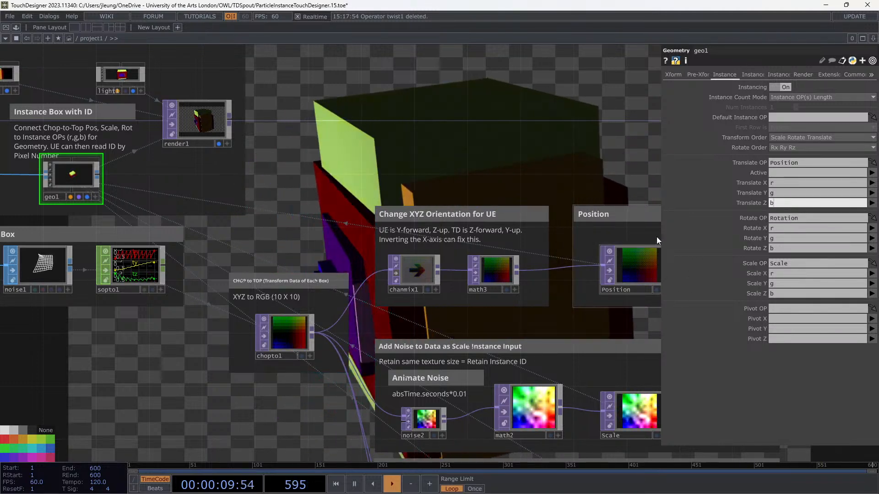
pyautogui.moveTo(372, 161); pyautogui.dragTo(574, 214)
pyautogui.moveTo(574, 173); pyautogui.dragTo(456, 92)
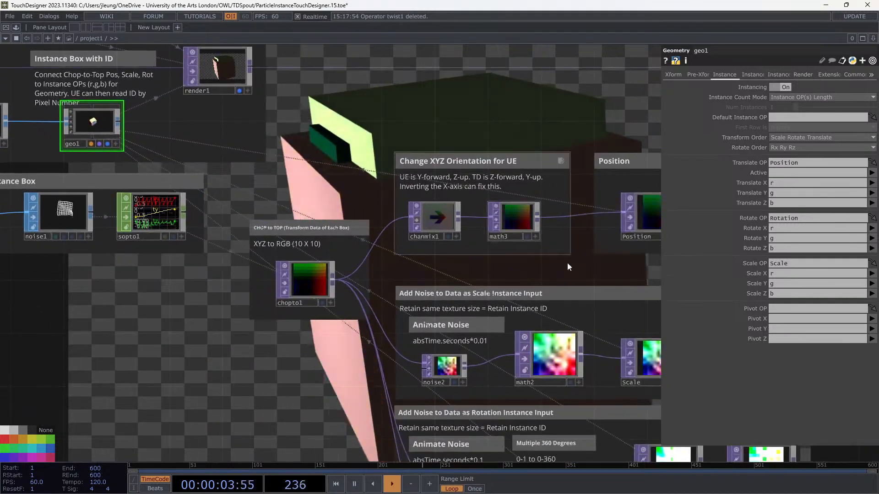
pyautogui.moveTo(574, 239); pyautogui.dragTo(449, 196)
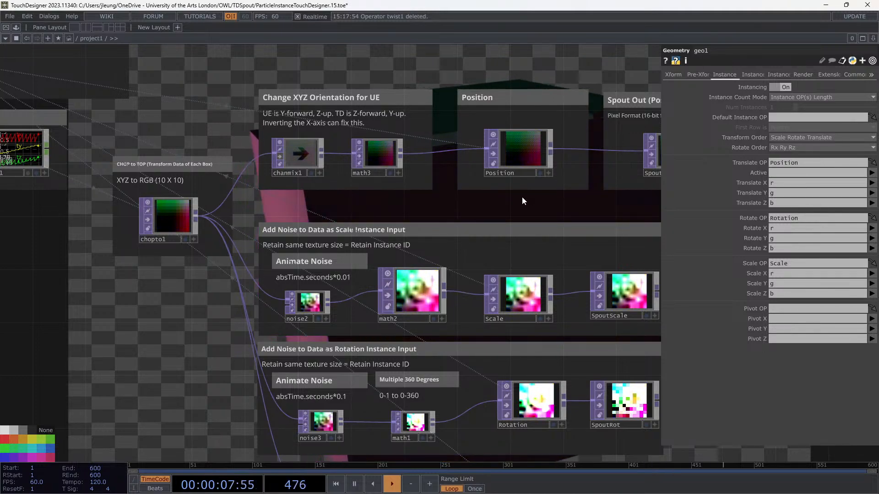
# Trace the links between geo1 and the position, scale, rotation and color branches fed by chopto1
pyautogui.scroll(-5, 569, 255)
pyautogui.scroll(3, 521, 248)
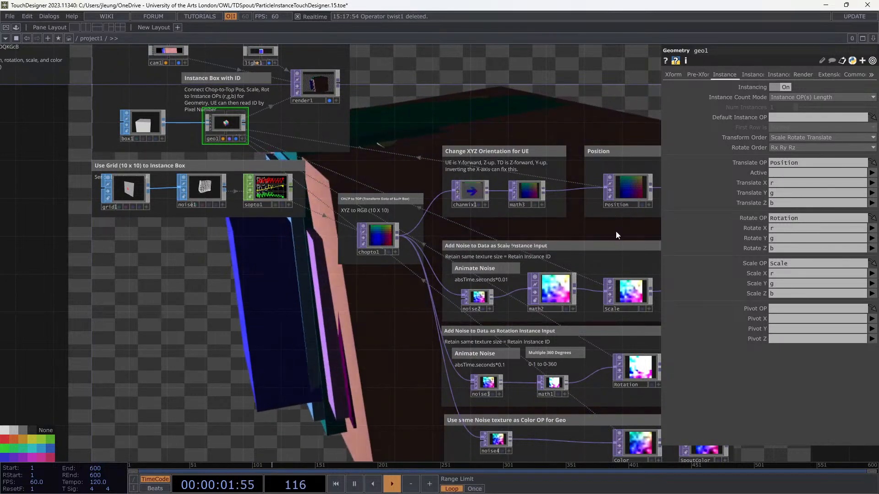
pyautogui.moveTo(542, 96); pyautogui.dragTo(488, 91)
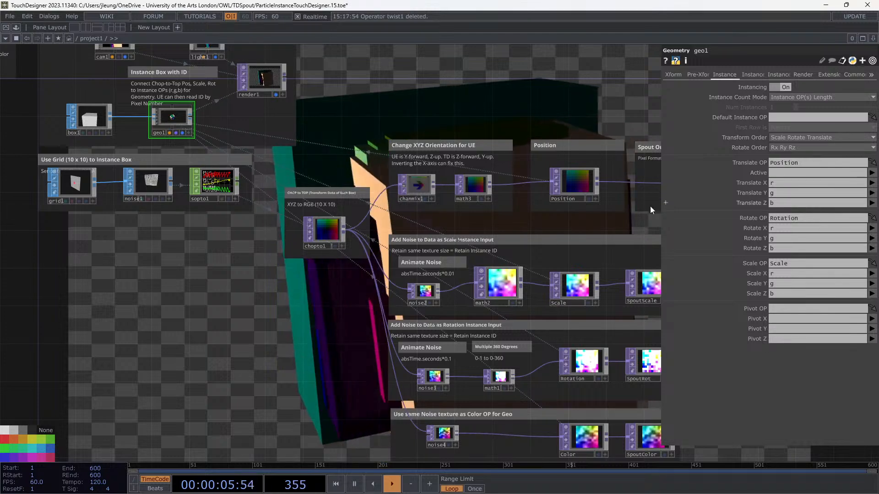
pyautogui.scroll(5, 224, 107)
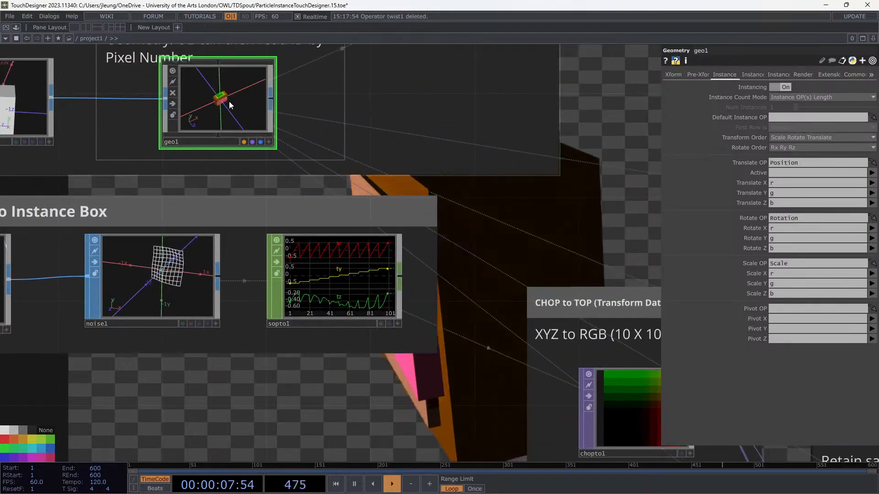
pyautogui.moveTo(445, 149); pyautogui.dragTo(80, 66)
pyautogui.scroll(-5, 269, 148)
pyautogui.moveTo(459, 215); pyautogui.dragTo(594, 261)
pyautogui.moveTo(344, 62); pyautogui.dragTo(356, 90)
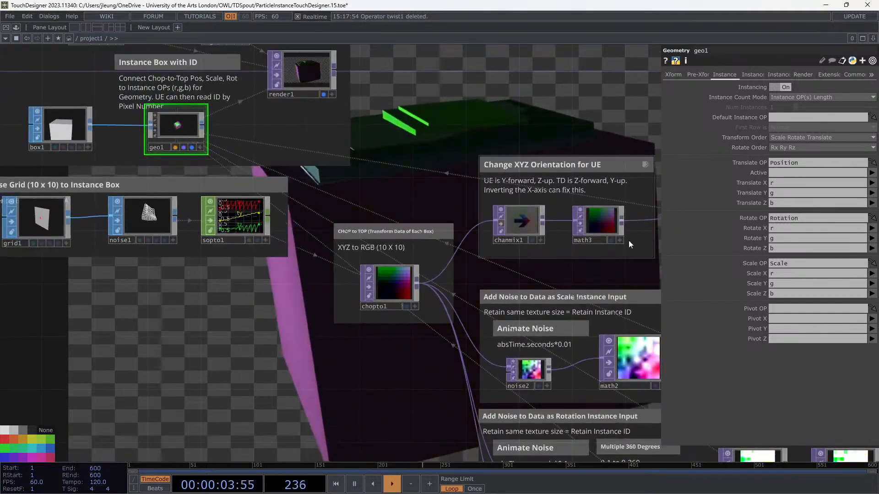
# Set math3's Multiply to 2.98 to spread out the instance positions and inspect the rendered boxes
pyautogui.moveTo(556, 264); pyautogui.dragTo(437, 240)
pyautogui.click(480, 201)
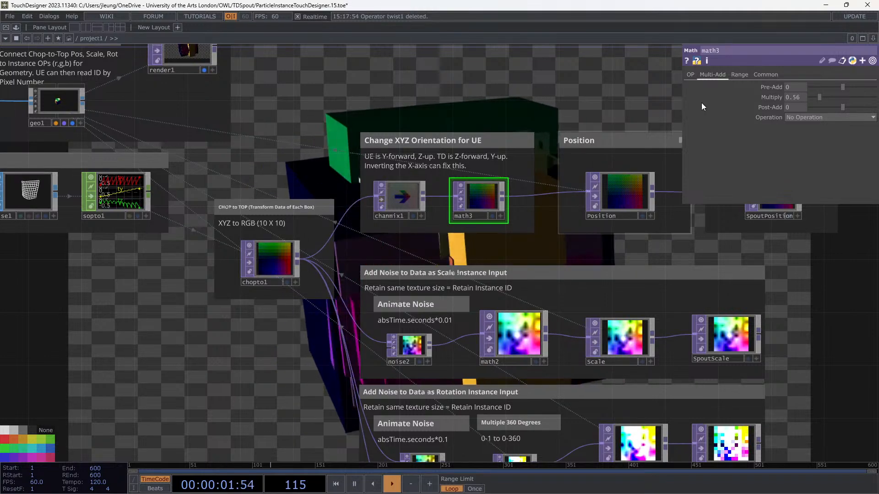
pyautogui.moveTo(508, 97); pyautogui.dragTo(302, 238)
pyautogui.scroll(-5, 537, 120)
pyautogui.moveTo(821, 97)
pyautogui.mouseDown()
pyautogui.moveTo(875, 96)
pyautogui.moveTo(794, 95)
pyautogui.moveTo(827, 94)
pyautogui.moveTo(818, 111)
pyautogui.moveTo(759, 110)
pyautogui.moveTo(852, 103)
pyautogui.moveTo(784, 98)
pyautogui.moveTo(811, 103)
pyautogui.moveTo(804, 99)
pyautogui.mouseUp()
pyautogui.scroll(9, 323, 216)
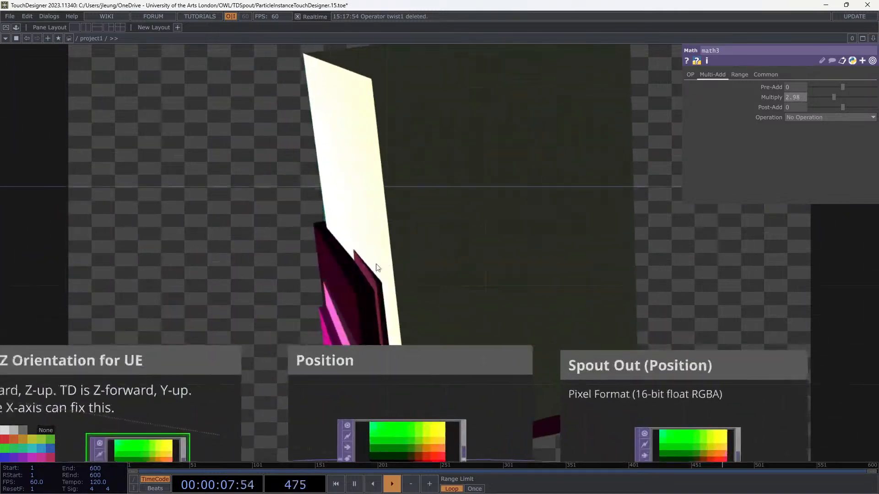
pyautogui.moveTo(444, 187); pyautogui.dragTo(478, 119)
pyautogui.scroll(-4, 526, 98)
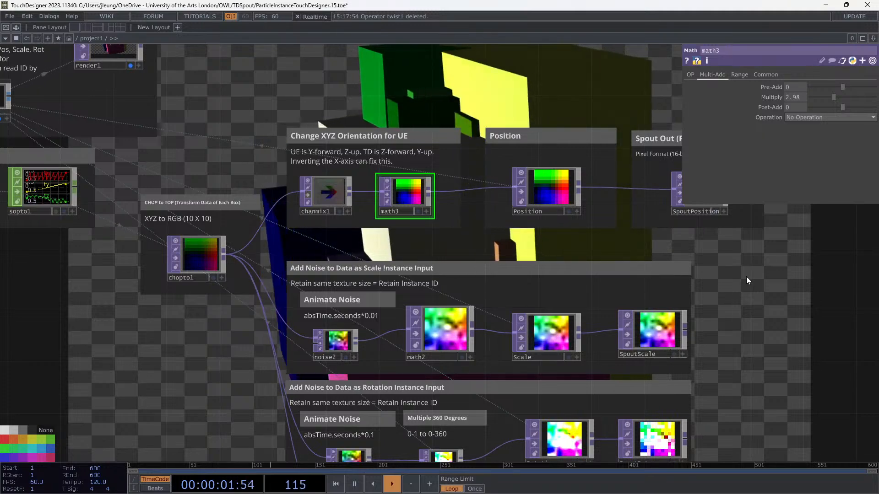
# Examine the scale branch from chopto1 into noise2, including noise2's Translate Z expression absTime.seconds*0.01
pyautogui.scroll(-3, 753, 277)
pyautogui.moveTo(784, 303); pyautogui.dragTo(631, 257)
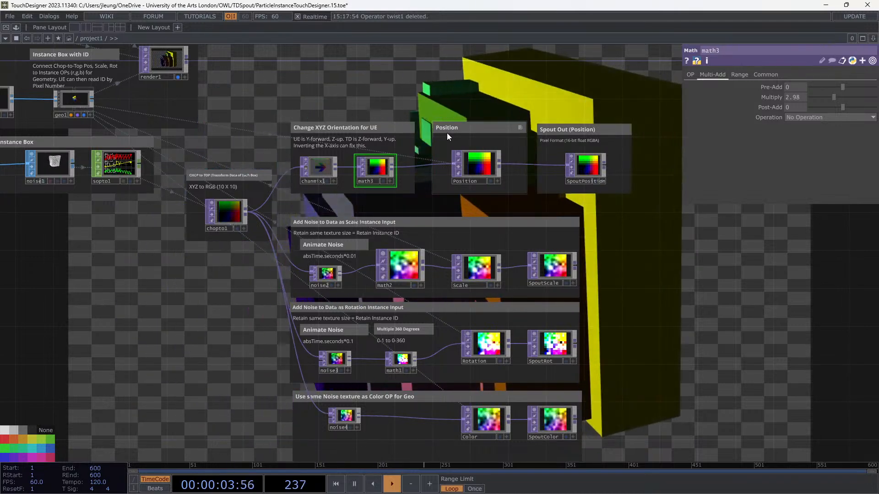
pyautogui.scroll(-3, 666, 342)
pyautogui.moveTo(654, 322); pyautogui.dragTo(616, 228)
pyautogui.scroll(5, 286, 187)
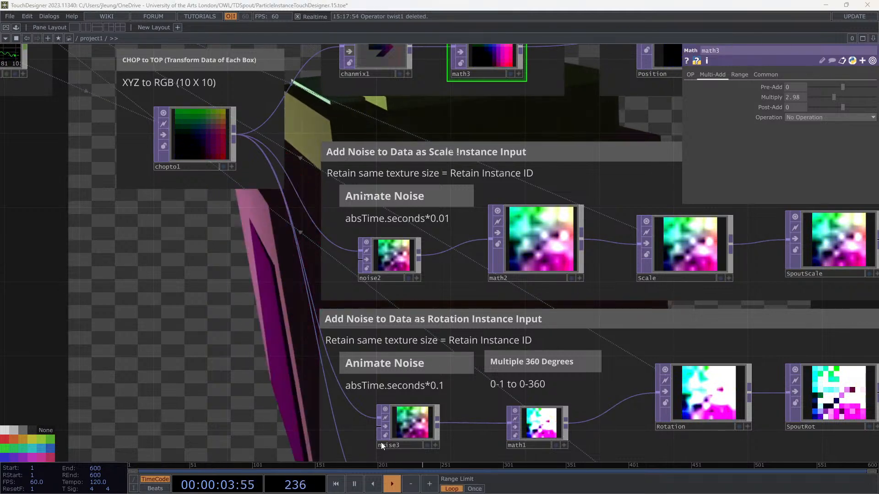
pyautogui.click(385, 248)
pyautogui.click(222, 127)
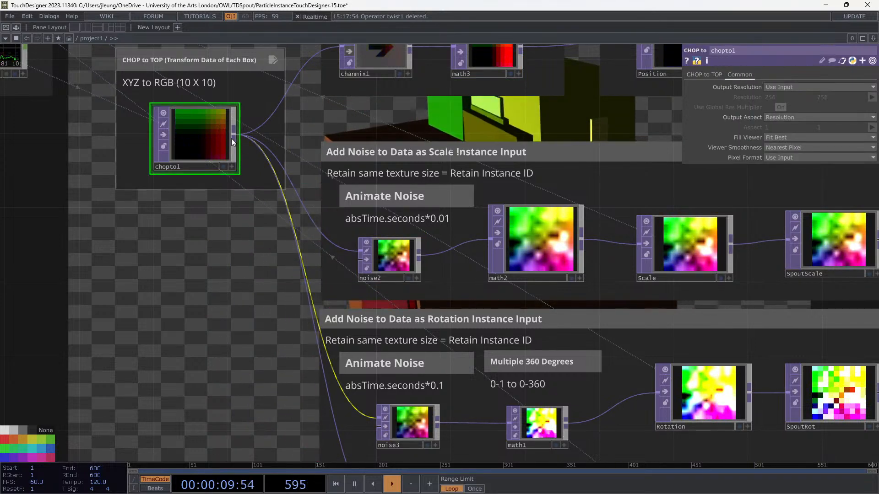
pyautogui.moveTo(180, 262); pyautogui.dragTo(154, 206)
pyautogui.click(329, 200)
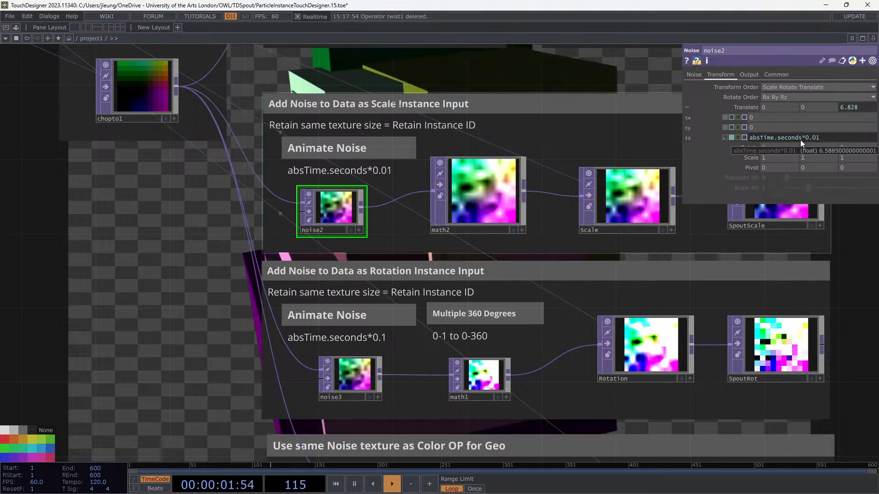
# Lower math2's Multiply to about 1.03 to reduce the scale of the instanced boxes
pyautogui.click(482, 195)
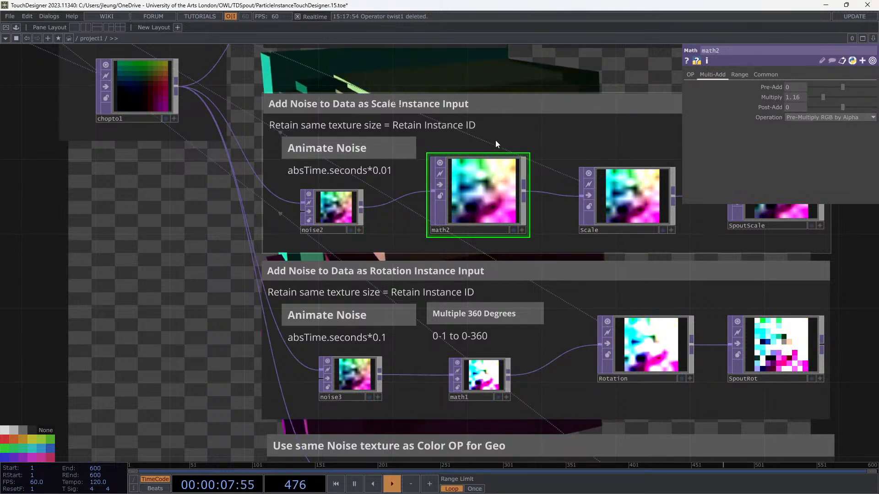
pyautogui.scroll(-5, 495, 140)
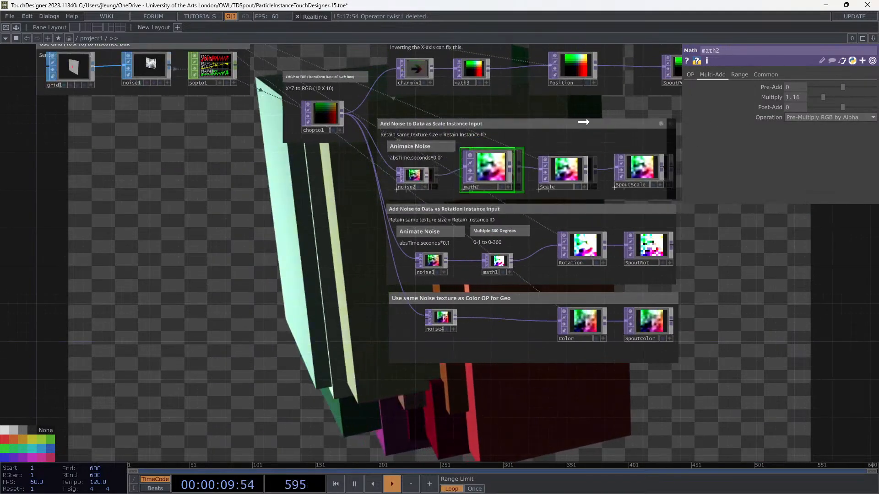
pyautogui.moveTo(627, 121)
pyautogui.mouseDown()
pyautogui.moveTo(555, 184)
pyautogui.moveTo(569, 181)
pyautogui.mouseUp()
pyautogui.moveTo(822, 97)
pyautogui.mouseDown()
pyautogui.moveTo(853, 98)
pyautogui.moveTo(804, 94)
pyautogui.moveTo(836, 95)
pyautogui.moveTo(813, 90)
pyautogui.mouseUp()
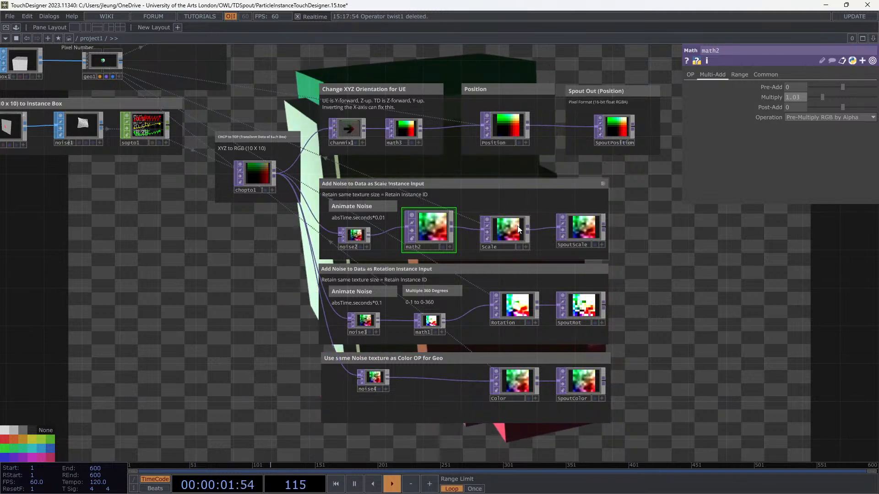
# Examine the Scale null's link to geo1's Scale OP and the r, g and b channels driving Scale X, Y and Z
pyautogui.moveTo(507, 228); pyautogui.dragTo(506, 225)
pyautogui.moveTo(194, 236); pyautogui.dragTo(242, 277)
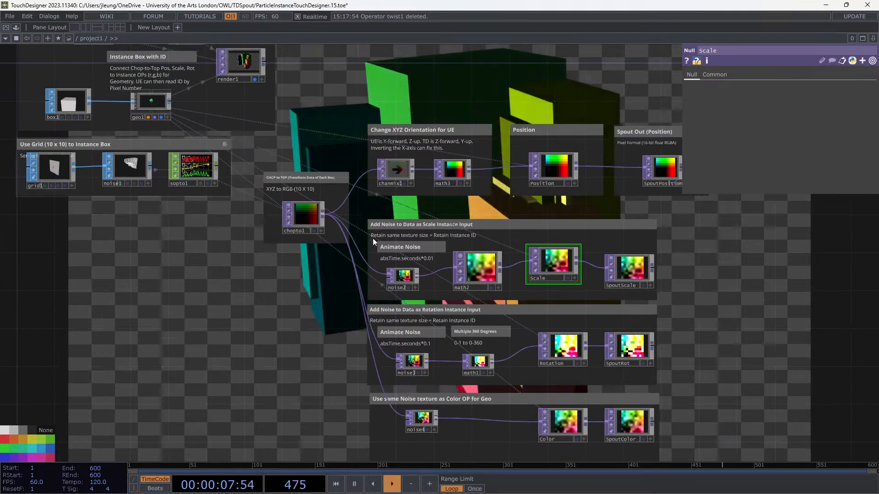
pyautogui.click(151, 105)
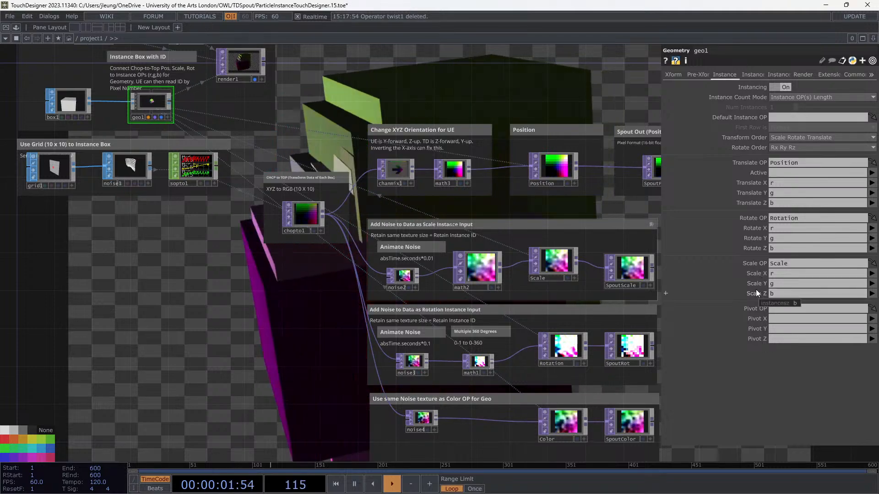
pyautogui.moveTo(554, 263); pyautogui.dragTo(556, 271)
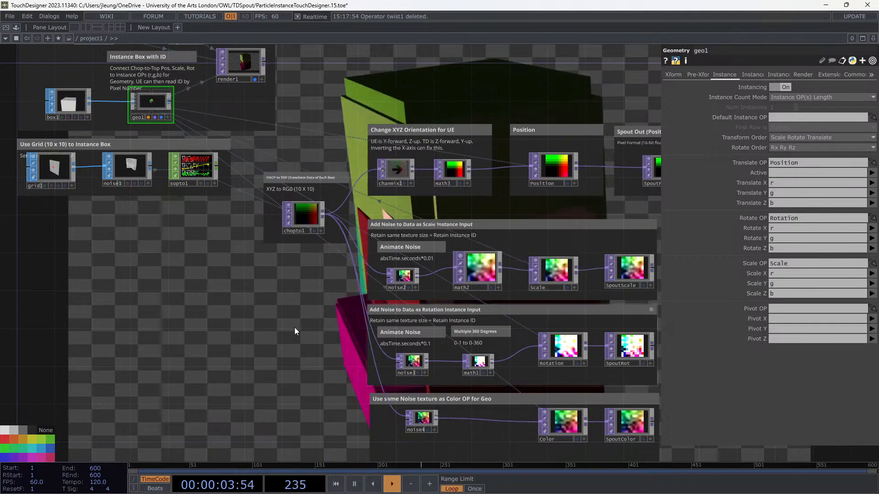
# Inspect noise3 in the rotation branch and expand its Translate parameters to read the time-based Z expression
pyautogui.moveTo(293, 298); pyautogui.dragTo(225, 248)
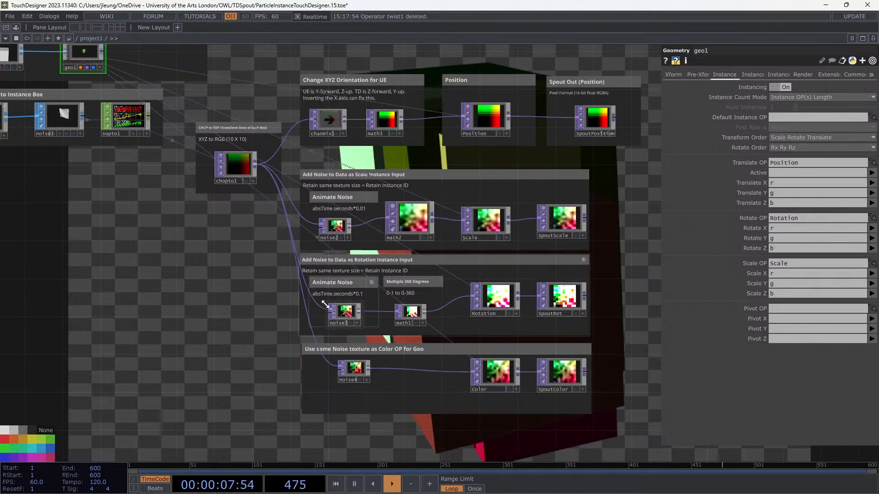
pyautogui.scroll(3, 313, 236)
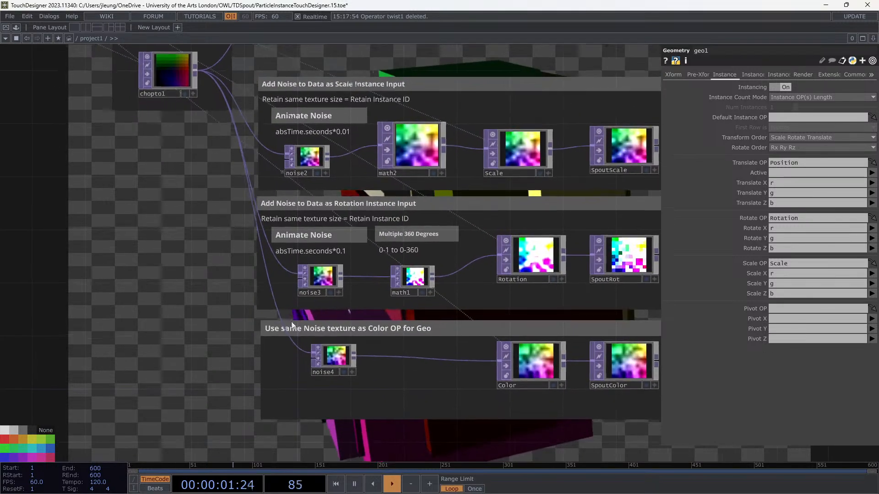
pyautogui.moveTo(209, 284); pyautogui.dragTo(171, 216)
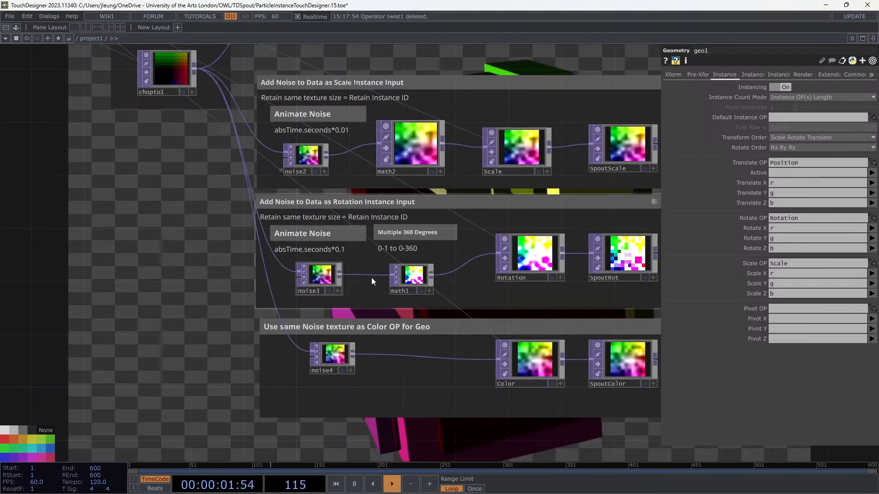
pyautogui.click(320, 276)
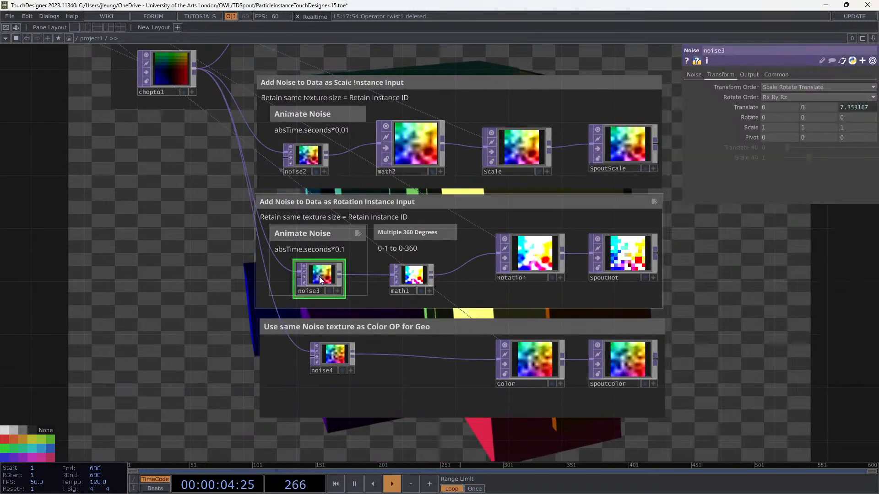
pyautogui.click(694, 107)
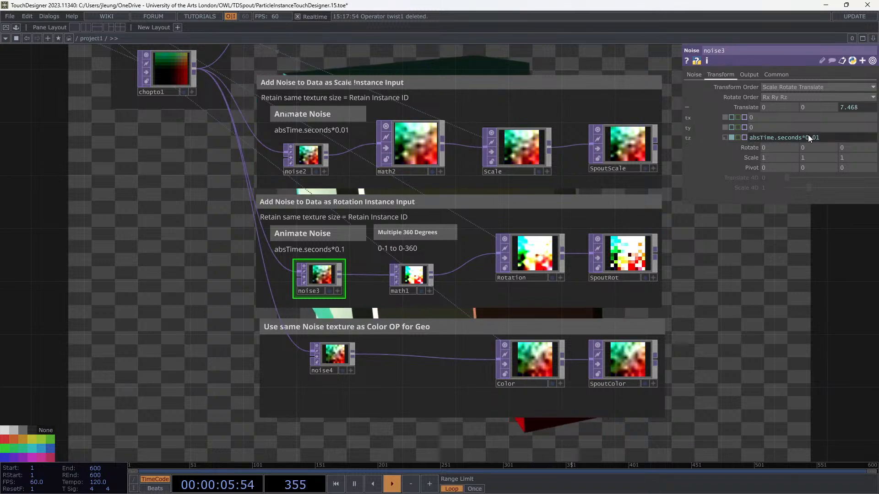
pyautogui.moveTo(808, 136)
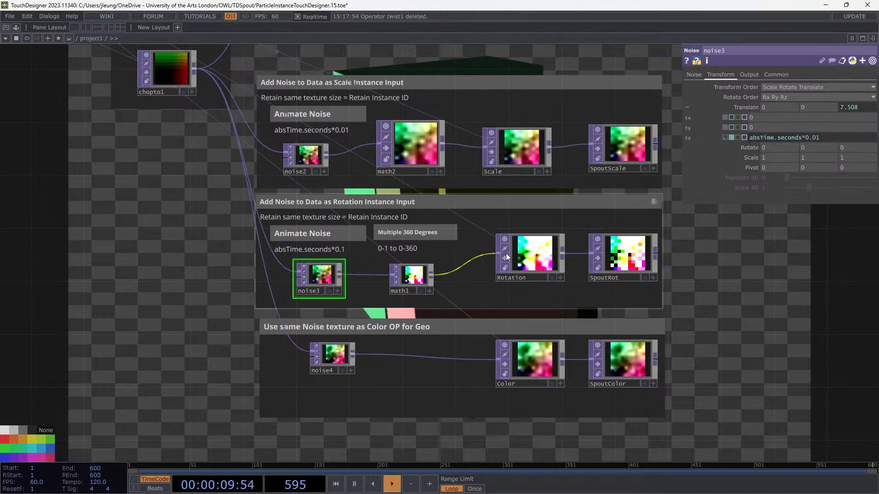
# Examine the Rotation null and its use as geo1's Rotate OP with r, g and b for Rotate X, Y and Z
pyautogui.click(545, 265)
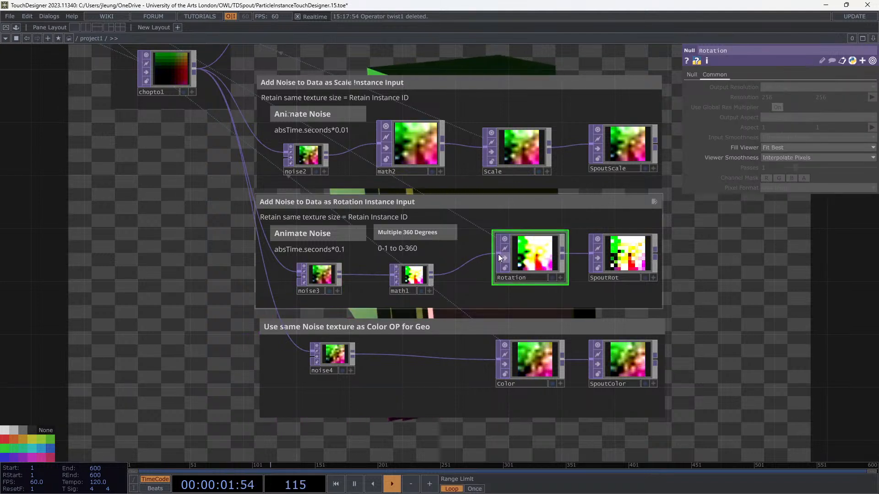
pyautogui.moveTo(525, 265); pyautogui.dragTo(512, 265)
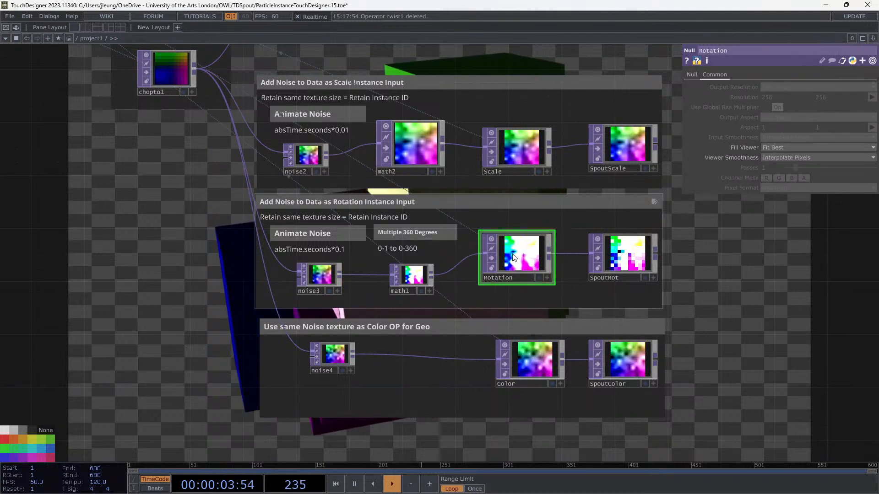
pyautogui.scroll(-3, 726, 284)
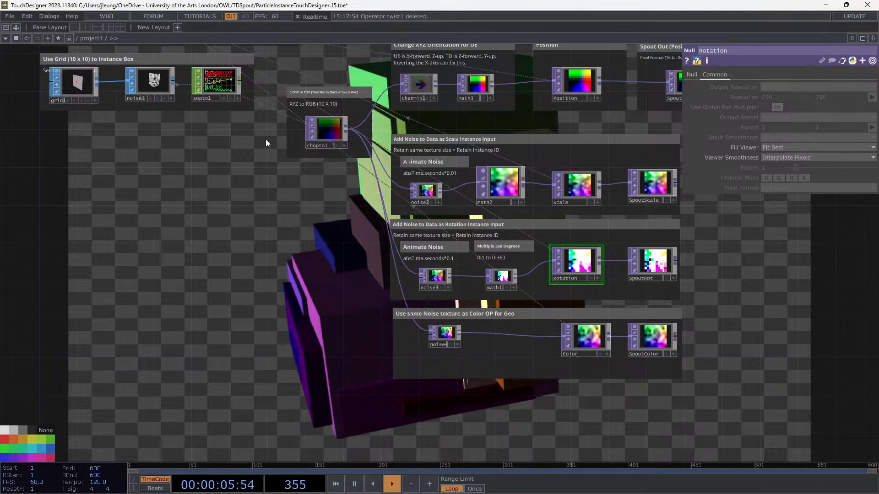
pyautogui.moveTo(267, 141); pyautogui.dragTo(197, 236)
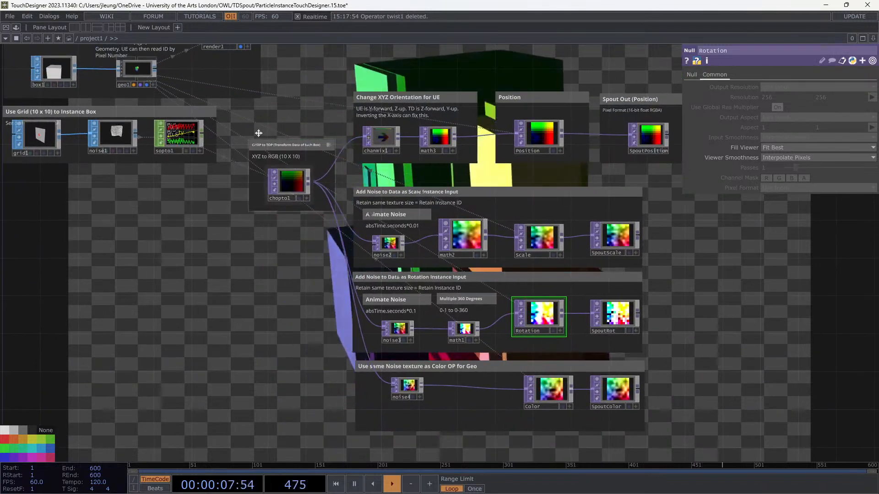
pyautogui.click(140, 71)
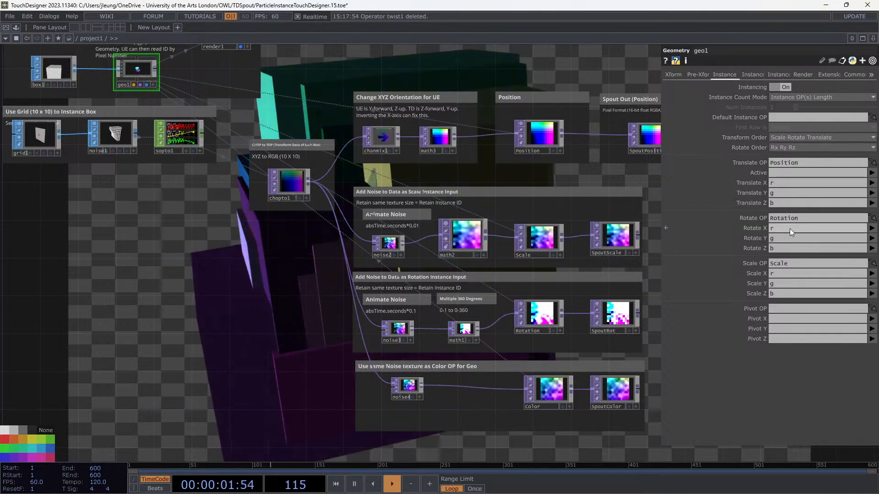
# Examine the color branch, from noise4 through the Color null to SpoutColor
pyautogui.moveTo(257, 264); pyautogui.dragTo(223, 165)
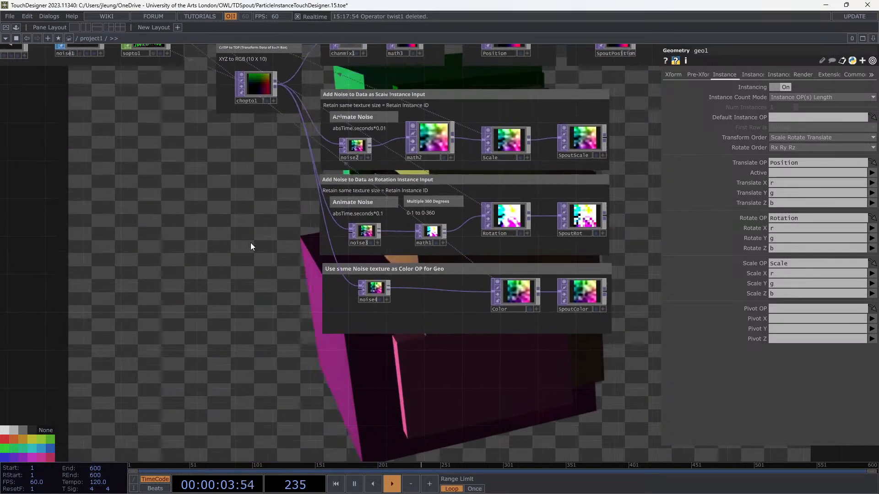
pyautogui.moveTo(338, 338); pyautogui.dragTo(364, 362, button='middle')
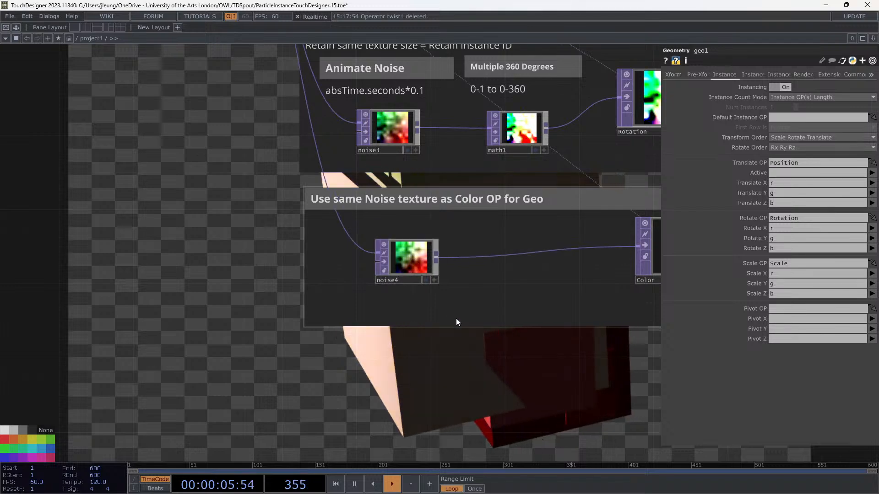
pyautogui.scroll(-3, 487, 366)
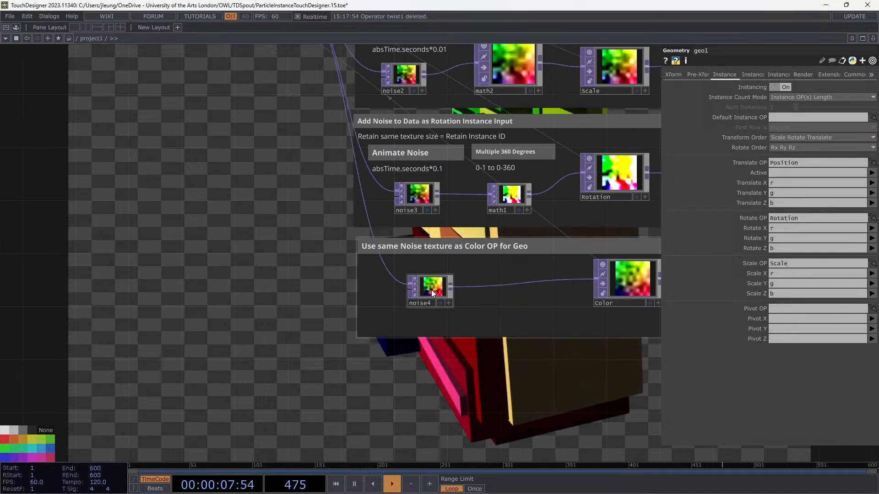
pyautogui.moveTo(430, 290); pyautogui.dragTo(429, 277)
pyautogui.moveTo(488, 380); pyautogui.dragTo(358, 338)
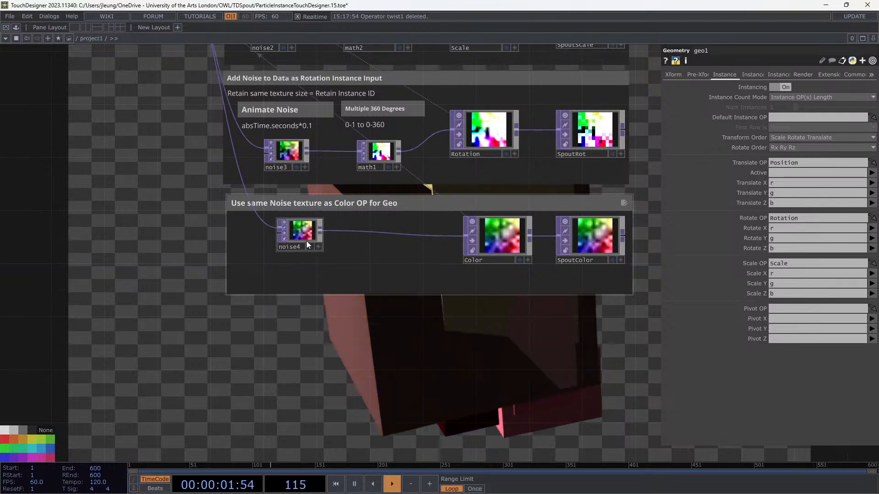
pyautogui.click(502, 236)
# Inspect geo1's secondary instancing parameters for the Color OP and its r, g and b channel assignments
pyautogui.scroll(-4, 494, 314)
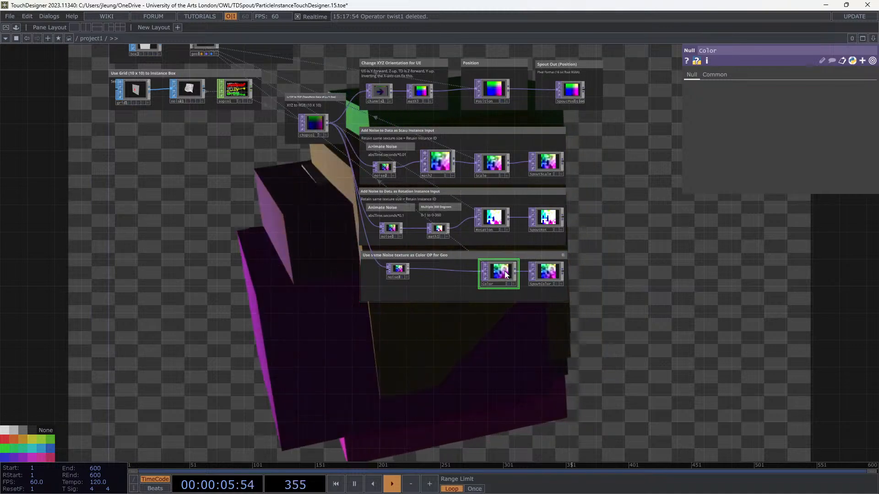
pyautogui.scroll(2, 210, 133)
pyautogui.moveTo(204, 143); pyautogui.dragTo(212, 192)
pyautogui.scroll(-2, 211, 151)
pyautogui.click(219, 128)
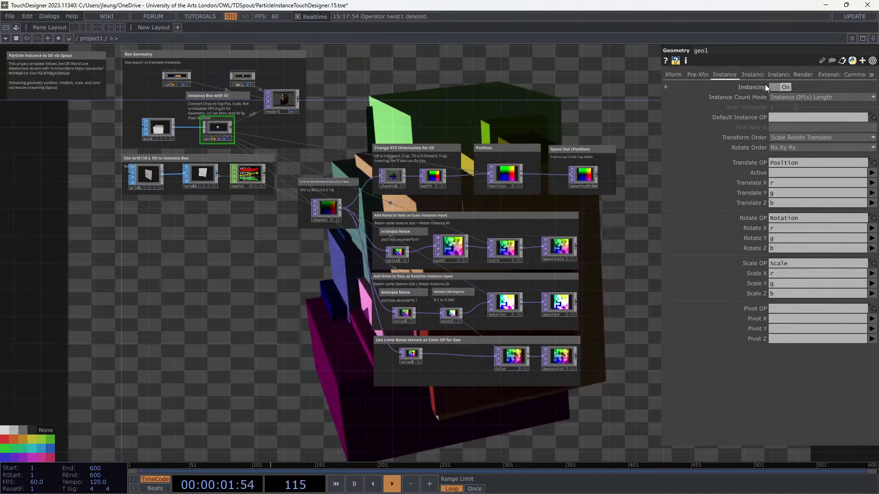
pyautogui.click(749, 75)
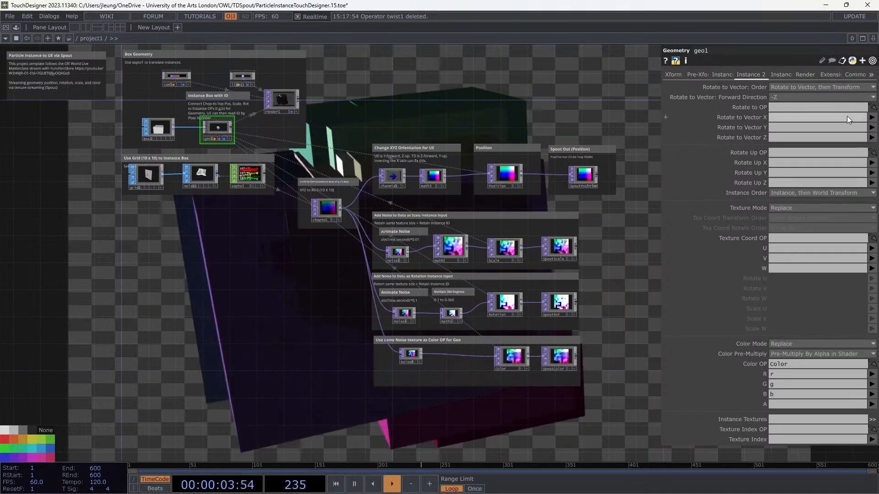
pyautogui.scroll(-5, 792, 242)
pyautogui.scroll(3, 801, 302)
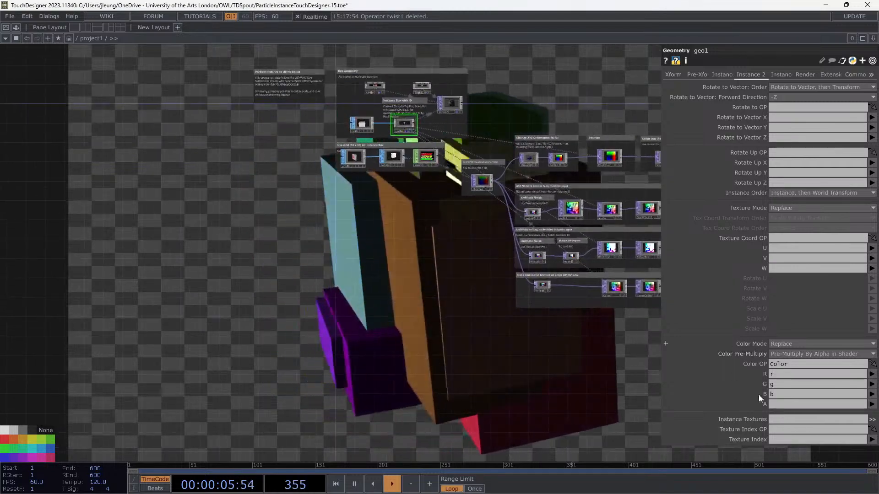
pyautogui.moveTo(496, 336); pyautogui.dragTo(384, 343)
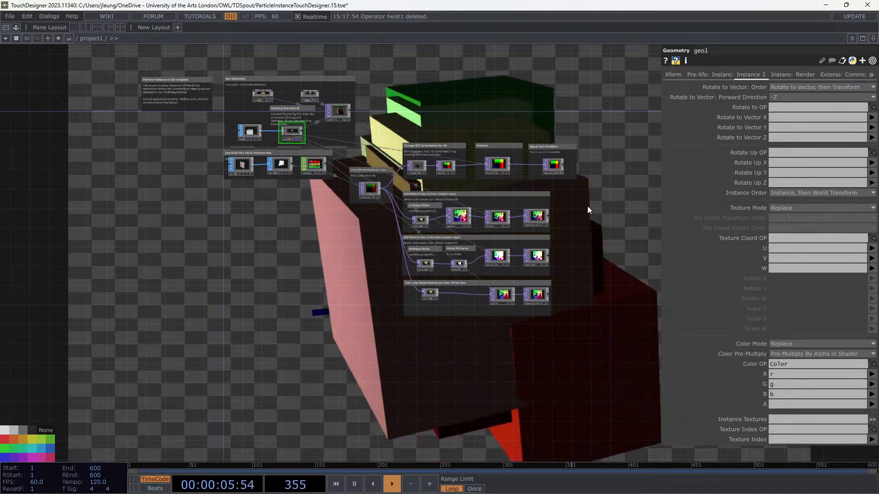
pyautogui.scroll(4, 587, 206)
pyautogui.moveTo(650, 282); pyautogui.dragTo(609, 251)
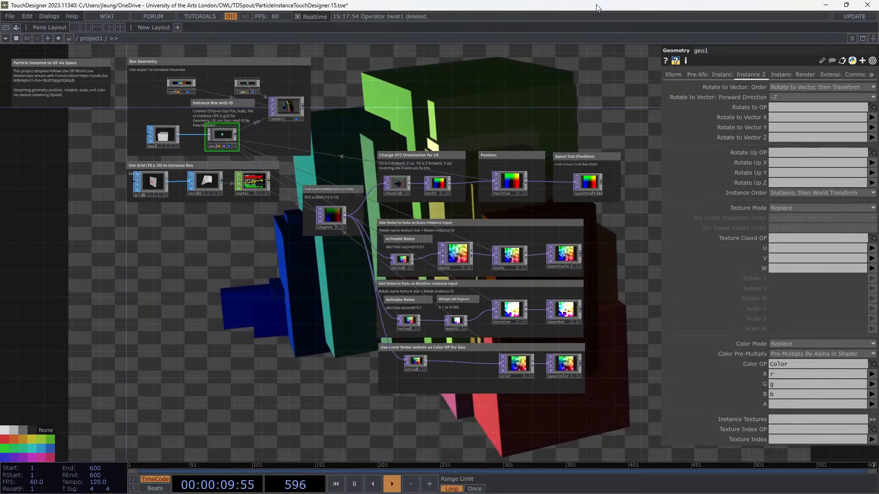
pyautogui.moveTo(596, 5); pyautogui.dragTo(1, 186)
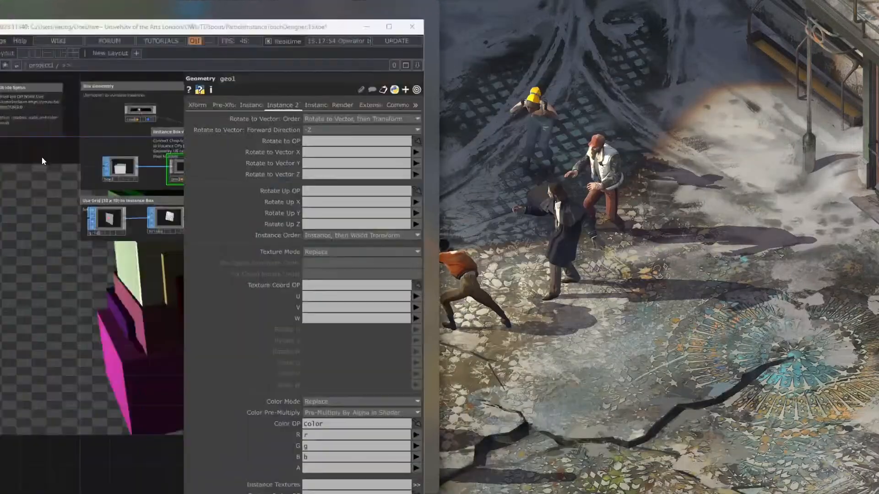
pyautogui.click(298, 10)
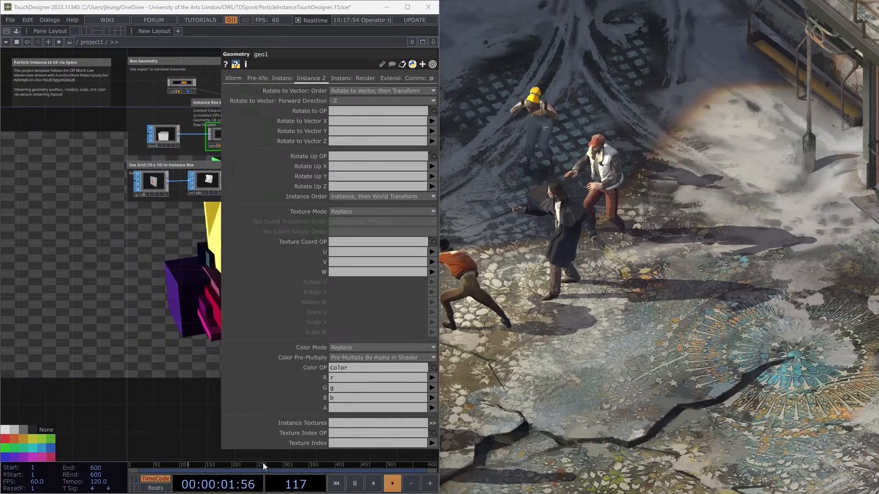
pyautogui.click(406, 9)
# Examine the Spout outputs for position, scale, rotation and color at the ends of the four branches
pyautogui.scroll(-4, 416, 277)
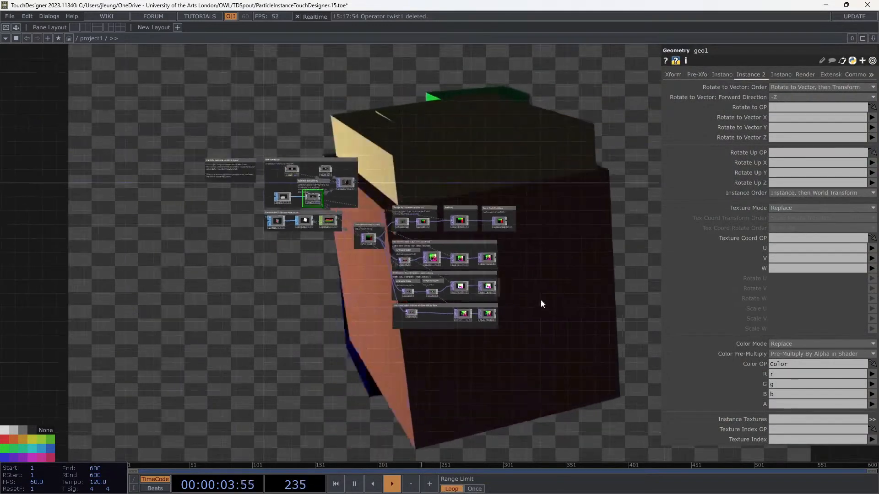
pyautogui.scroll(4, 542, 302)
pyautogui.moveTo(540, 302); pyautogui.dragTo(616, 281)
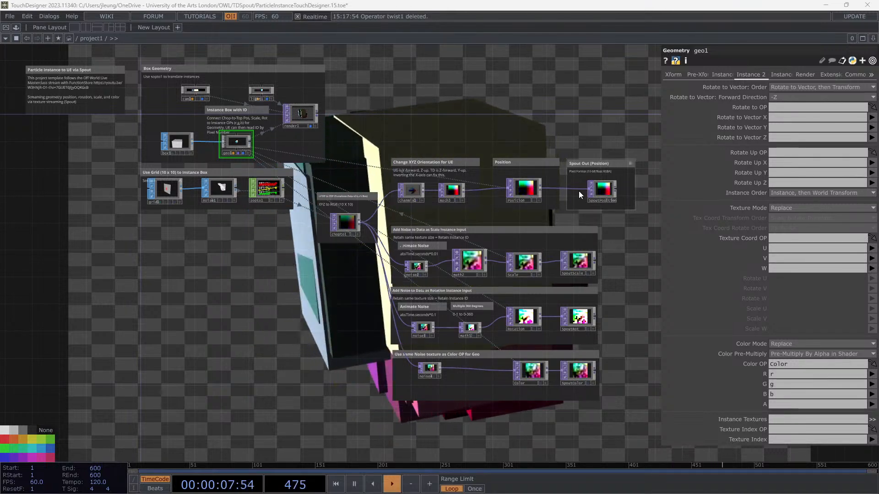
pyautogui.scroll(5, 579, 191)
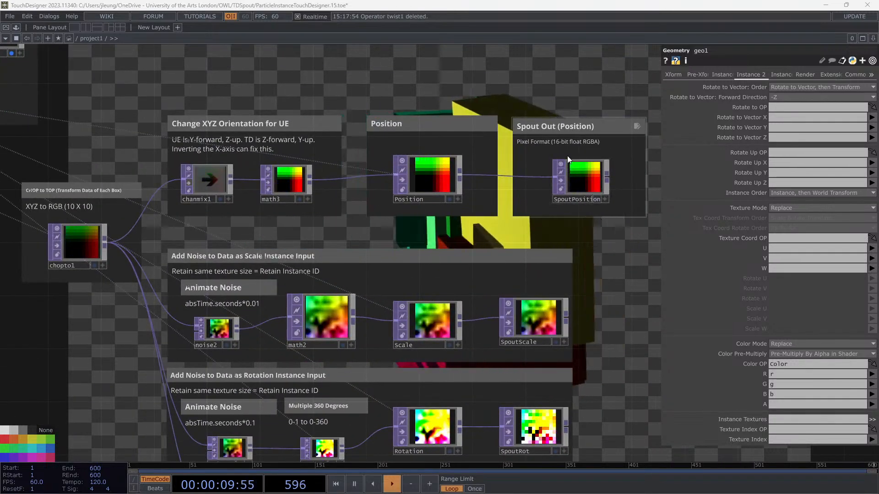
pyautogui.moveTo(627, 315); pyautogui.dragTo(543, 133)
pyautogui.moveTo(561, 304); pyautogui.dragTo(522, 169)
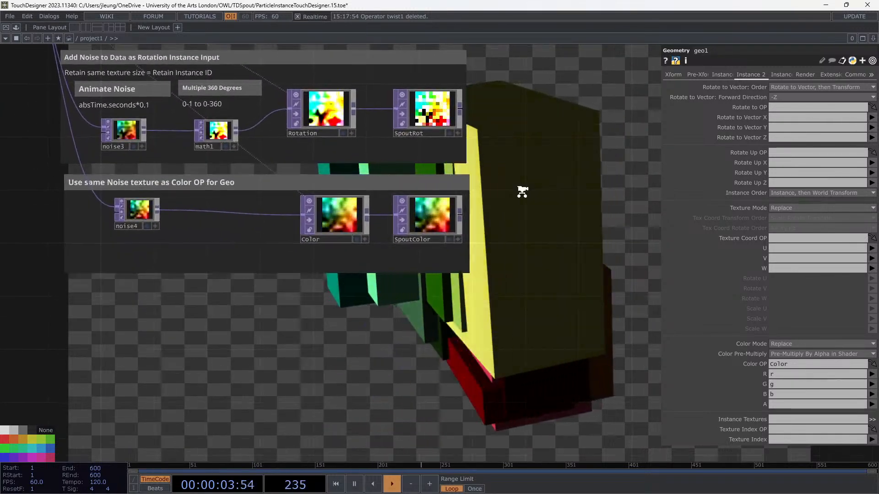
pyautogui.scroll(-8, 557, 194)
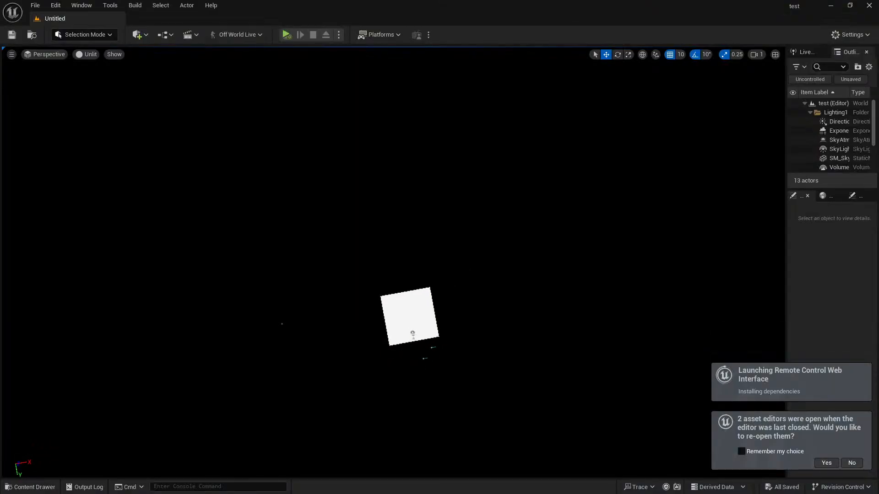
# In Unreal Editor, set the viewport to Lit and frame the floor and the upright plane from the front
pyautogui.click(86, 55)
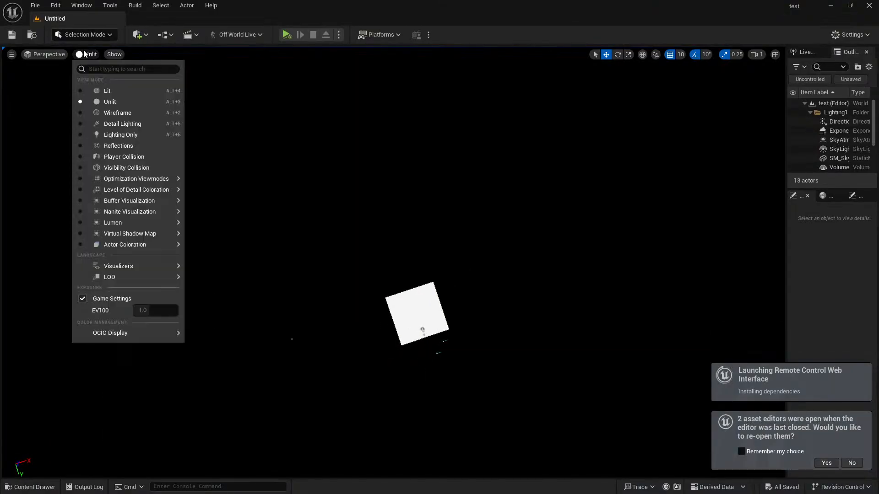
pyautogui.click(105, 90)
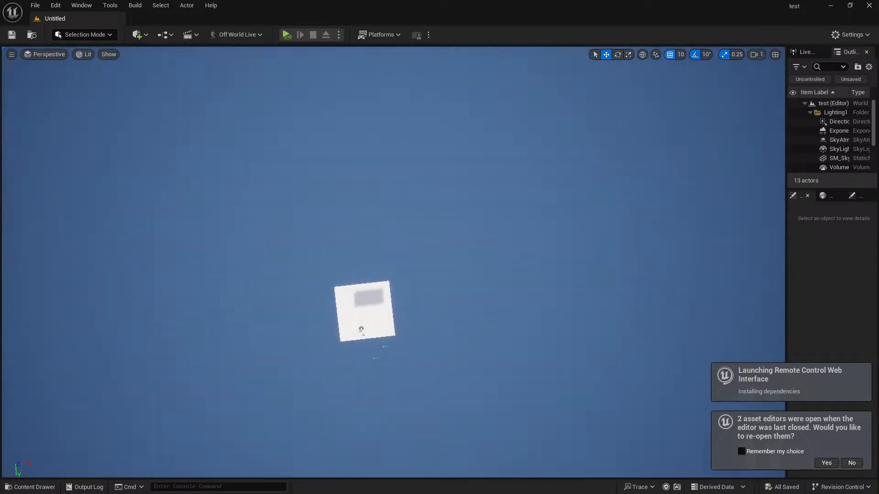
pyautogui.moveTo(394, 263); pyautogui.dragTo(354, 164, button='right')
pyautogui.press('s')
pyautogui.press('q')
pyautogui.press('w')
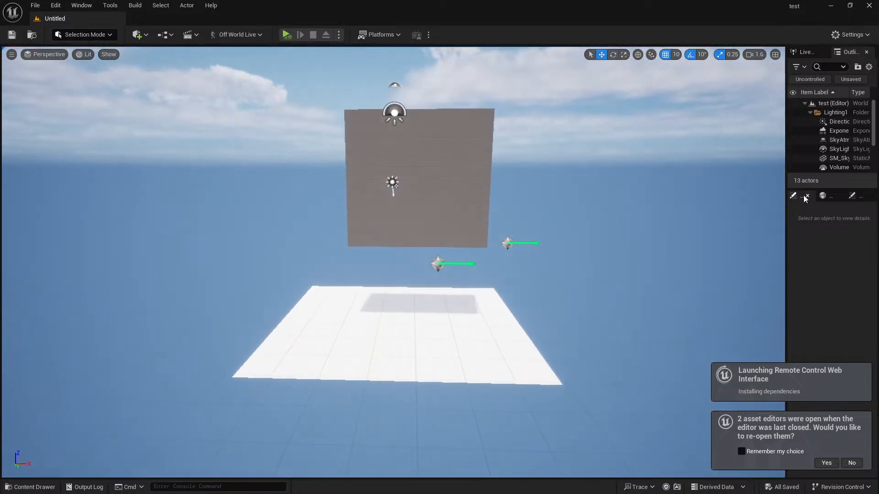
# Delete the NS_PointCloudfromRT actor from the level and select NS_InstancingSystem to view its Niagara user parameters
pyautogui.moveTo(786, 184); pyautogui.dragTo(586, 184)
pyautogui.scroll(-3, 639, 161)
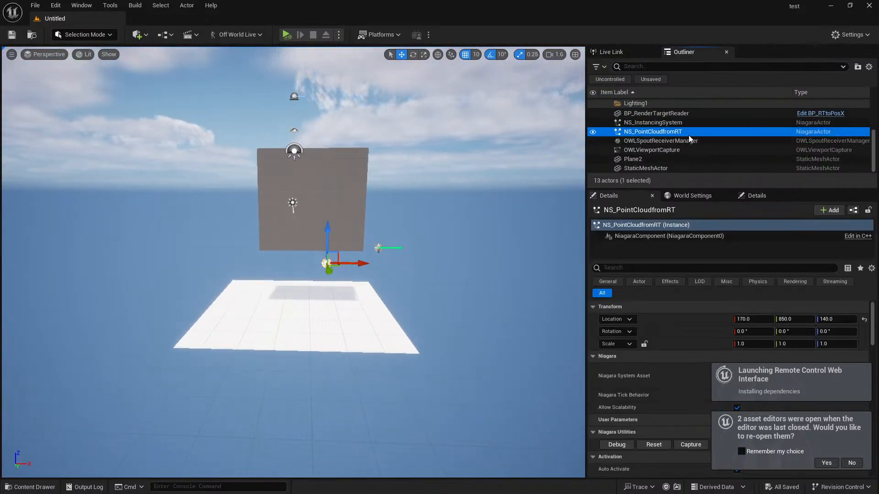
pyautogui.press('Delete')
pyautogui.click(664, 131)
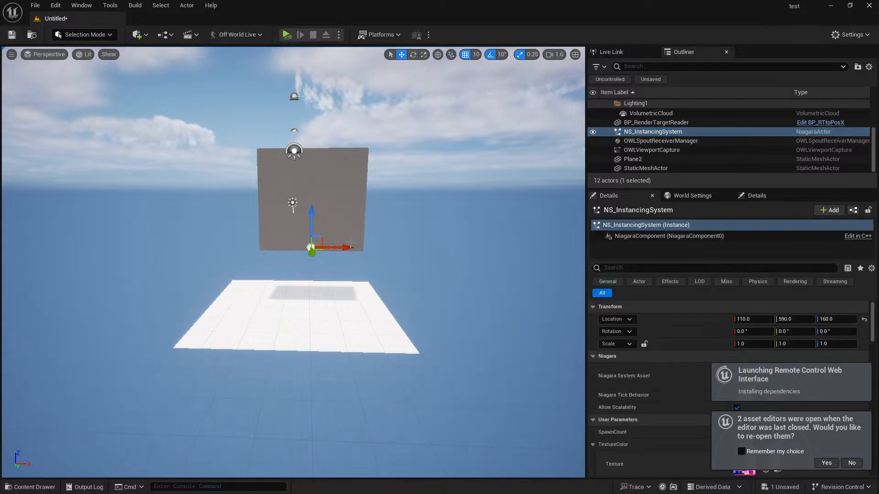
pyautogui.scroll(-2, 732, 363)
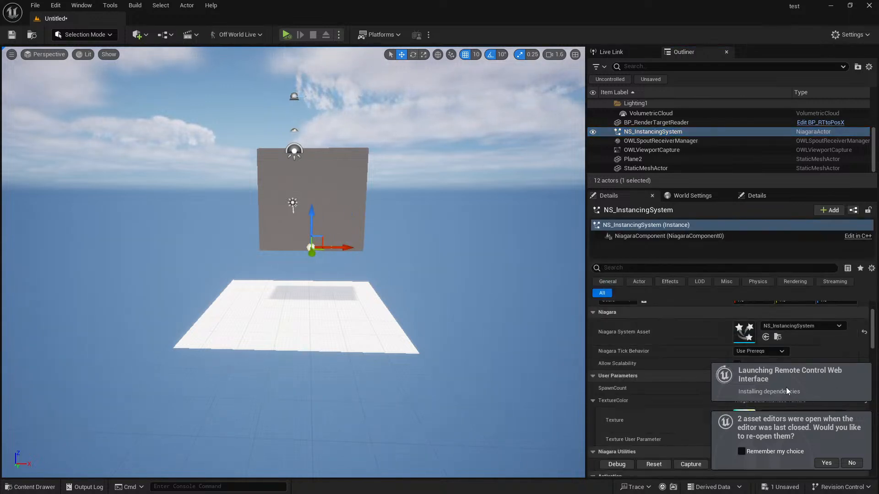
# Inspect OWLSpoutReceiverManager's receivers at Index 0 and Index 1 for their Spout names and render targets
pyautogui.click(669, 141)
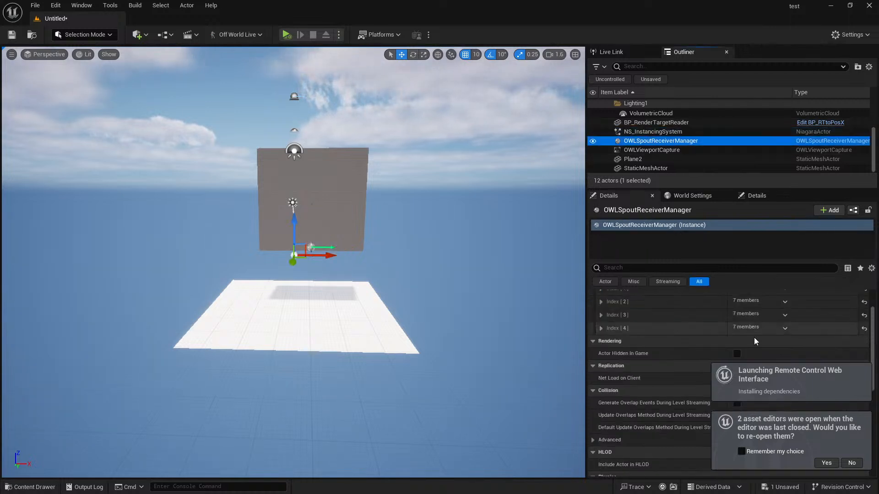
pyautogui.scroll(2, 654, 309)
pyautogui.click(601, 304)
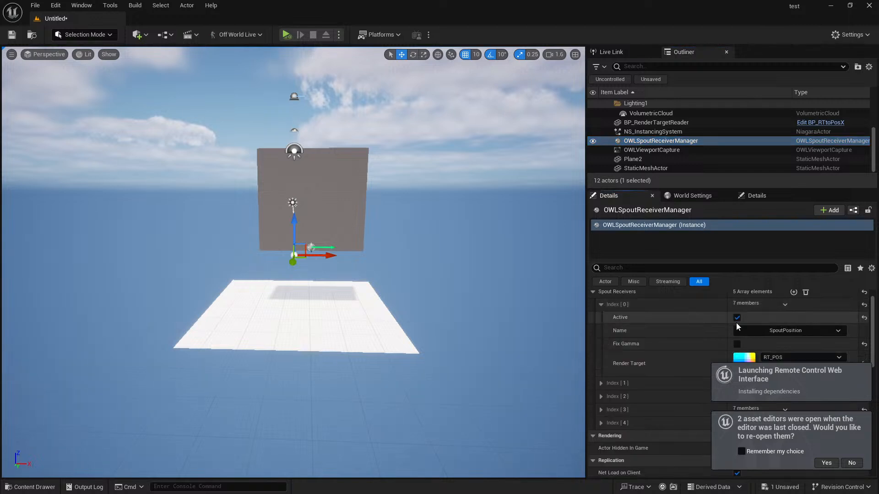
pyautogui.scroll(-5, 755, 325)
pyautogui.click(601, 354)
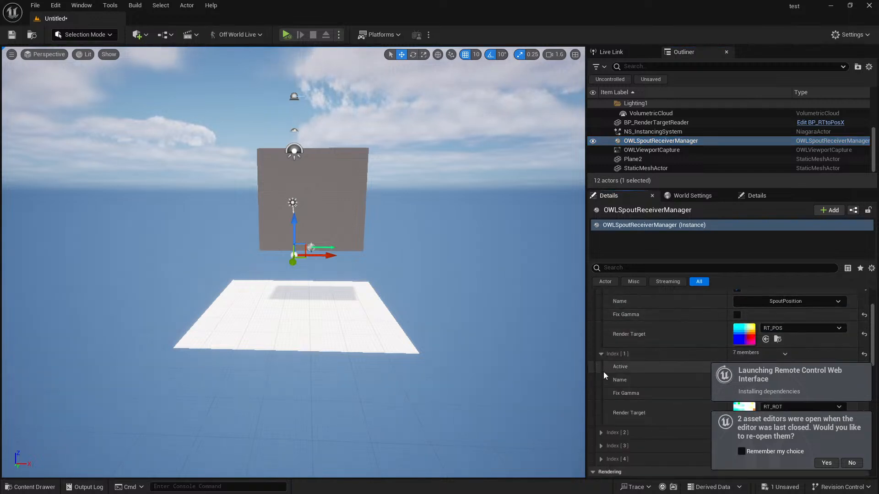
pyautogui.scroll(-3, 616, 362)
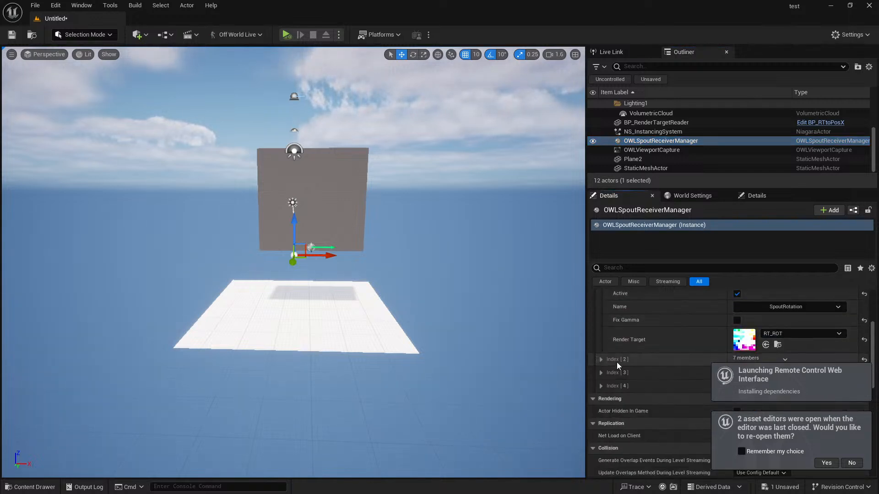
# Play the level in the editor, select the instanced boxes and dismiss the Remote Control failure notice
pyautogui.click(286, 35)
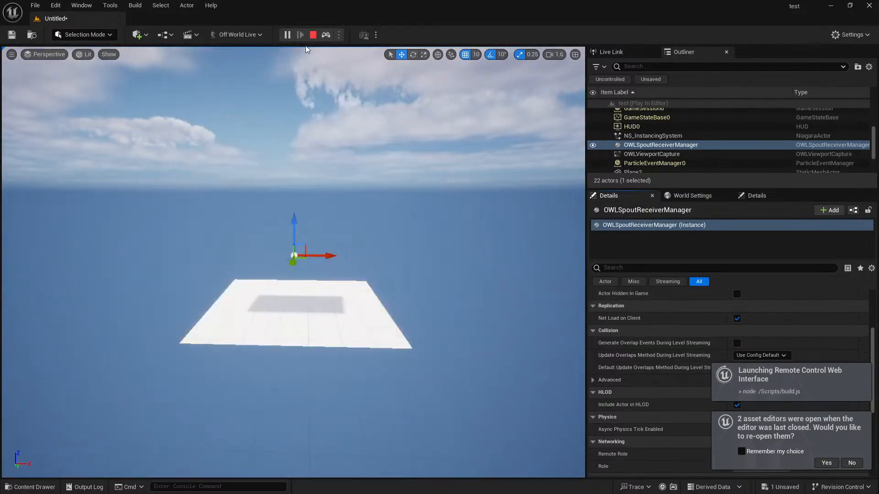
pyautogui.moveTo(437, 13); pyautogui.dragTo(495, 52)
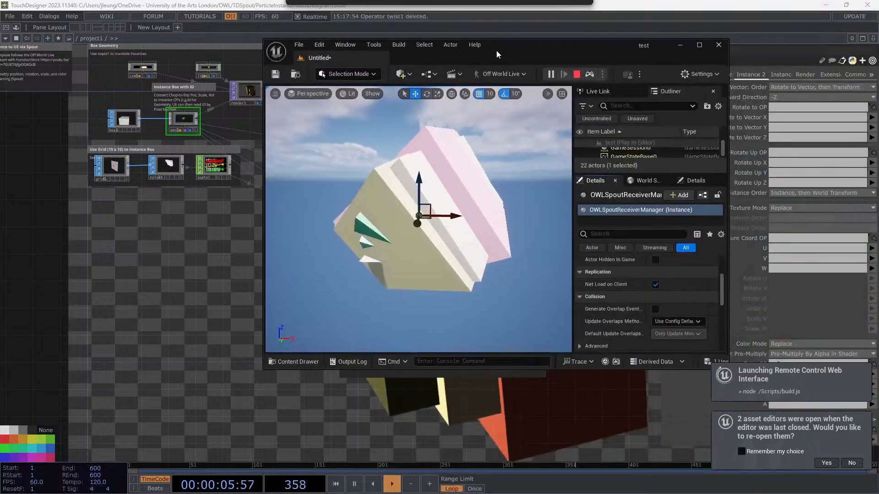
pyautogui.click(698, 45)
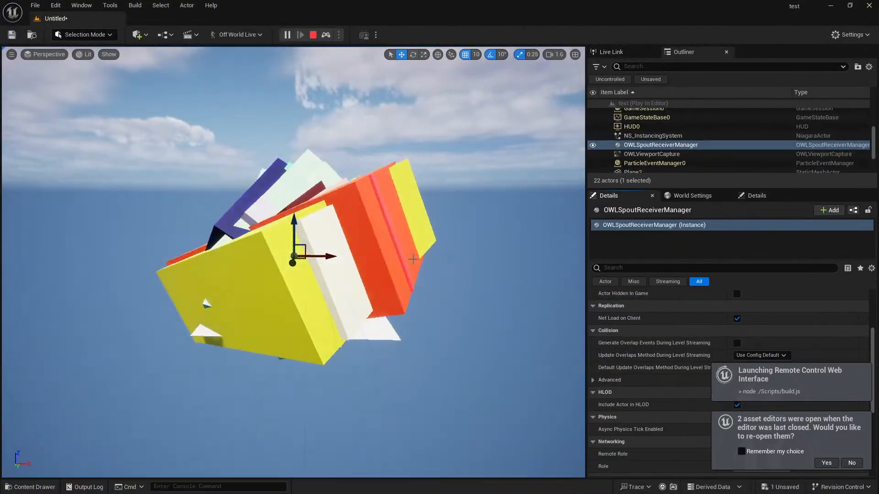
pyautogui.click(394, 243)
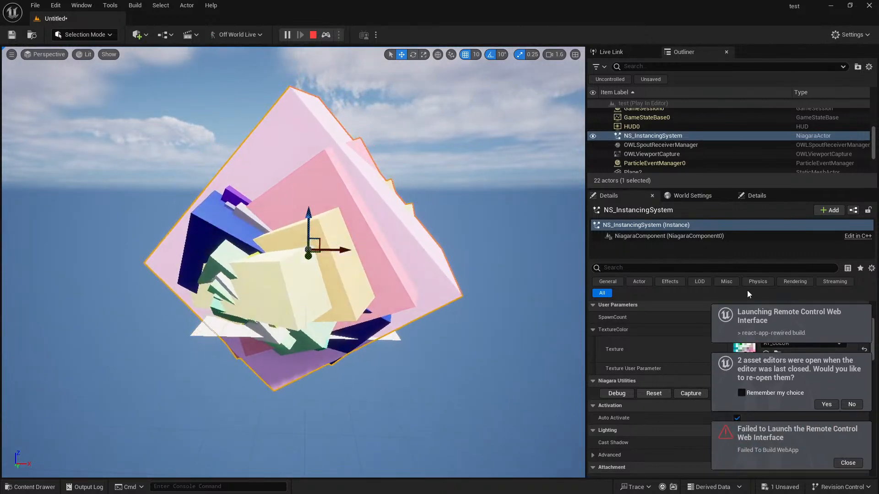
pyautogui.click(847, 463)
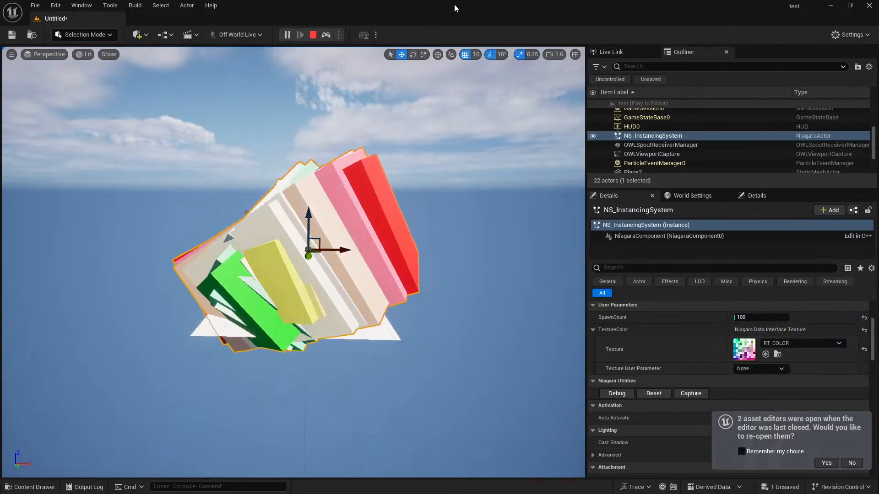
# Arrange TouchDesigner and Unreal side by side, with TouchDesigner's parameters hidden and math2 selected in the scale branch
pyautogui.moveTo(465, 16); pyautogui.dragTo(877, 196)
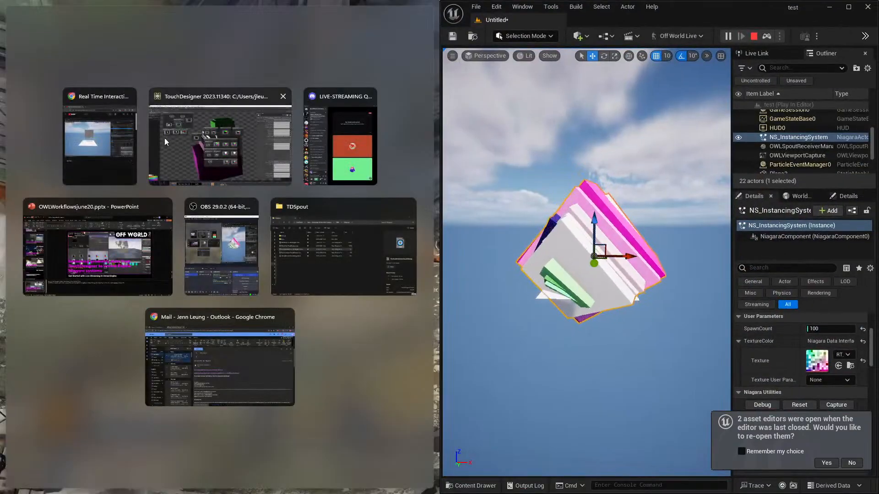
pyautogui.click(242, 122)
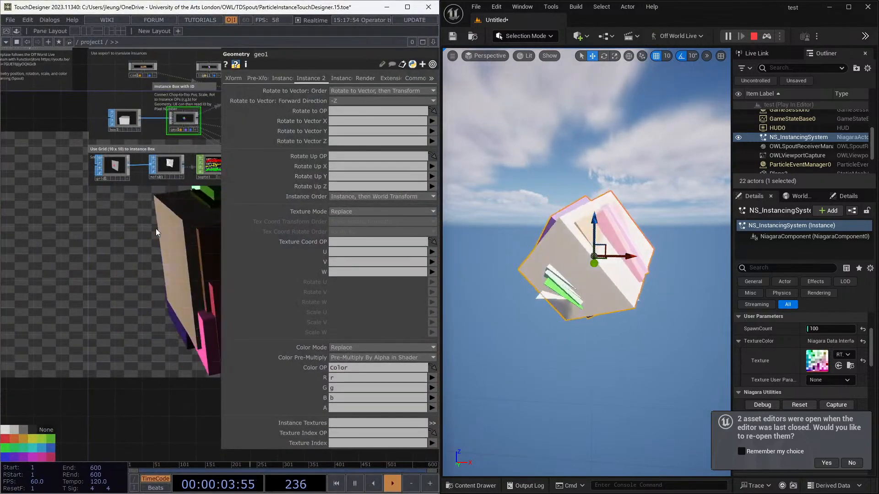
pyautogui.press('p')
pyautogui.scroll(-3, 270, 271)
pyautogui.scroll(3, 263, 271)
pyautogui.moveTo(296, 266); pyautogui.dragTo(115, 234)
pyautogui.click(242, 209)
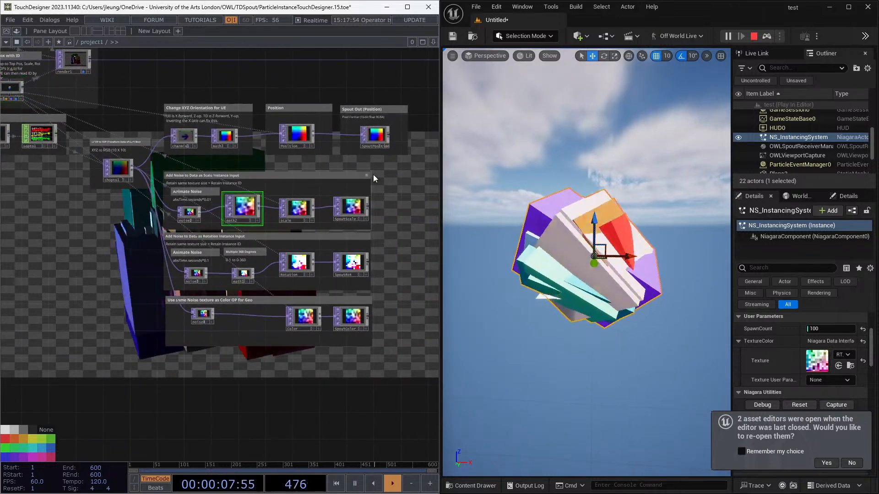
# Show math2's parameters and vary its Multiply between about 0.03 and 1.24 to rescale the instanced boxes
pyautogui.press('p')
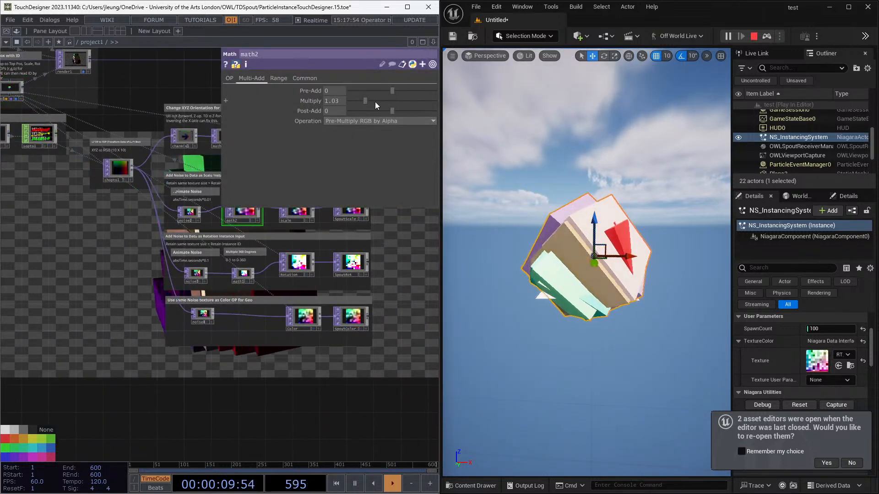
pyautogui.moveTo(374, 102); pyautogui.dragTo(364, 100)
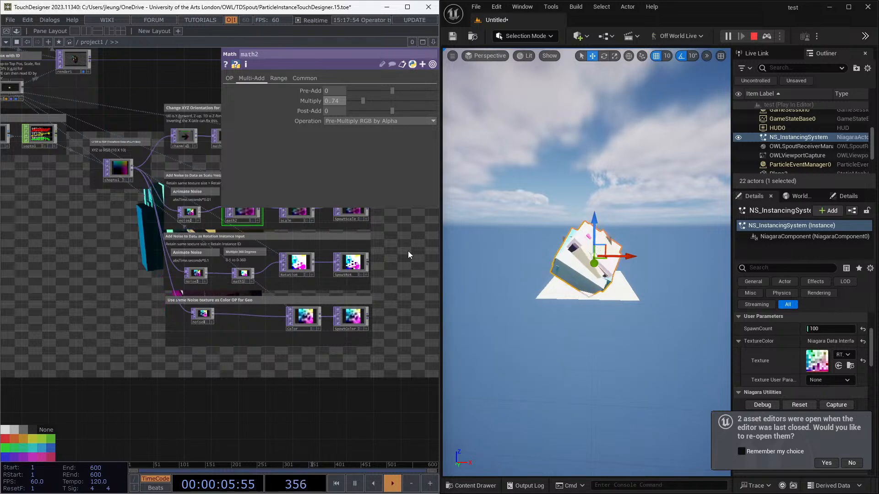
pyautogui.moveTo(409, 255); pyautogui.dragTo(380, 290)
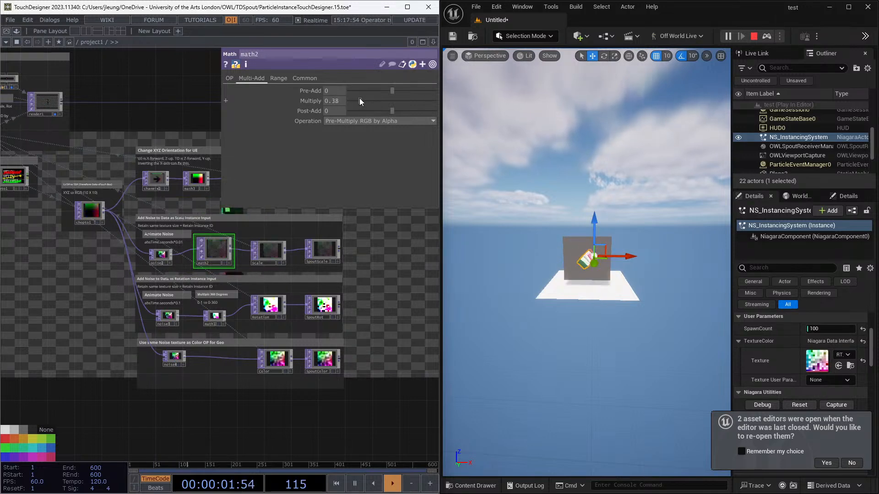
pyautogui.moveTo(360, 98)
pyautogui.mouseDown()
pyautogui.moveTo(369, 97)
pyautogui.moveTo(361, 93)
pyautogui.mouseUp()
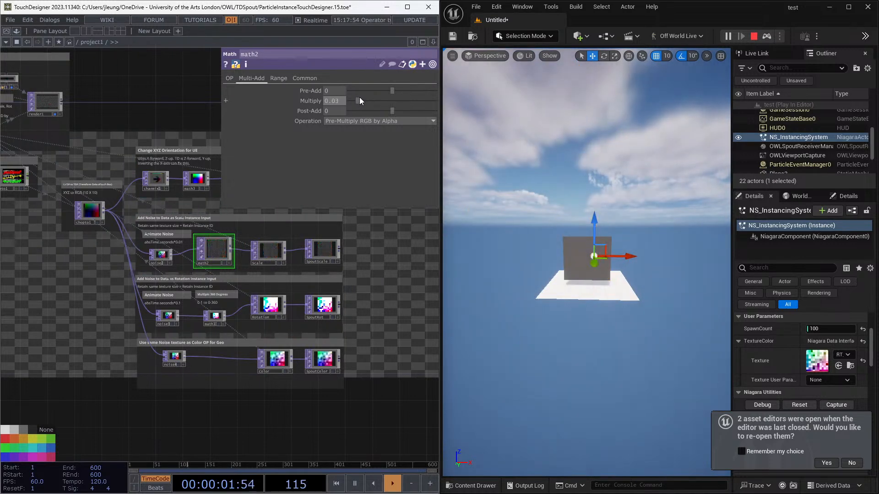
pyautogui.moveTo(359, 100); pyautogui.dragTo(367, 101)
pyautogui.moveTo(373, 100); pyautogui.dragTo(367, 98)
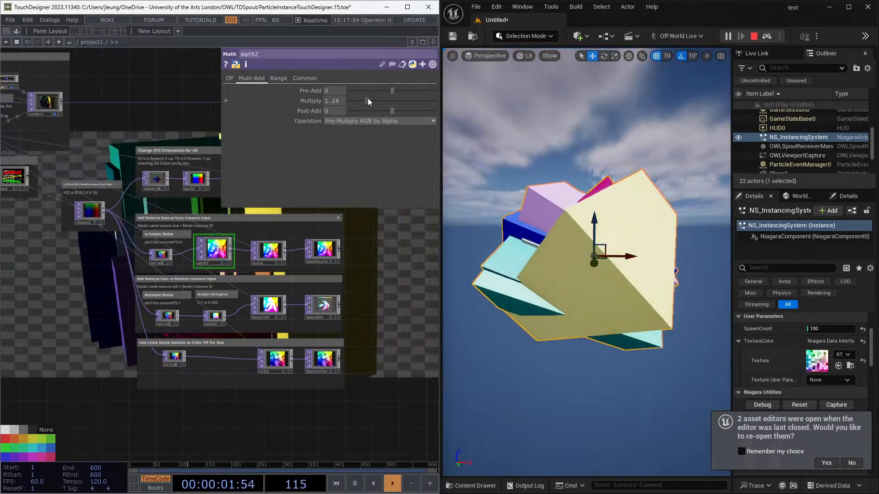
# View math1's multiplier in the rotation branch, set math2's Multiply to 0.87 and shift the math2 node slightly within the scale branch
pyautogui.click(213, 317)
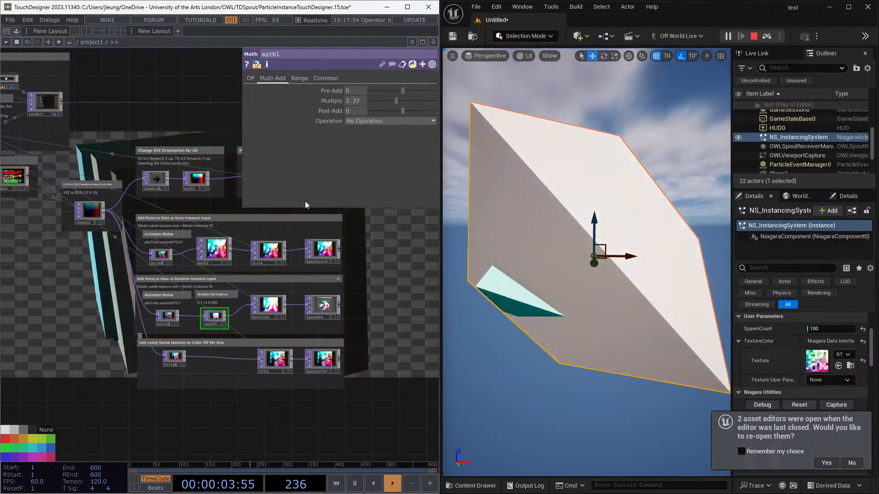
pyautogui.moveTo(381, 100)
pyautogui.mouseDown()
pyautogui.moveTo(404, 104)
pyautogui.moveTo(383, 102)
pyautogui.mouseUp()
pyautogui.click(215, 251)
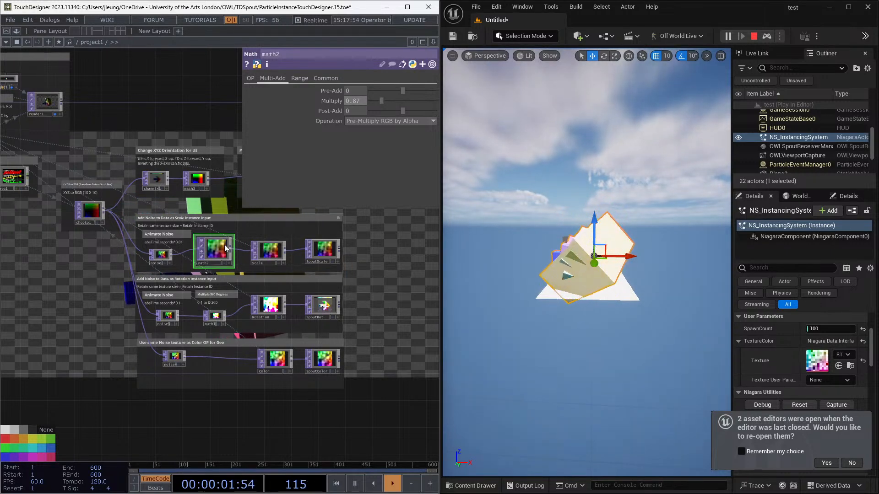
pyautogui.moveTo(224, 244); pyautogui.dragTo(231, 238)
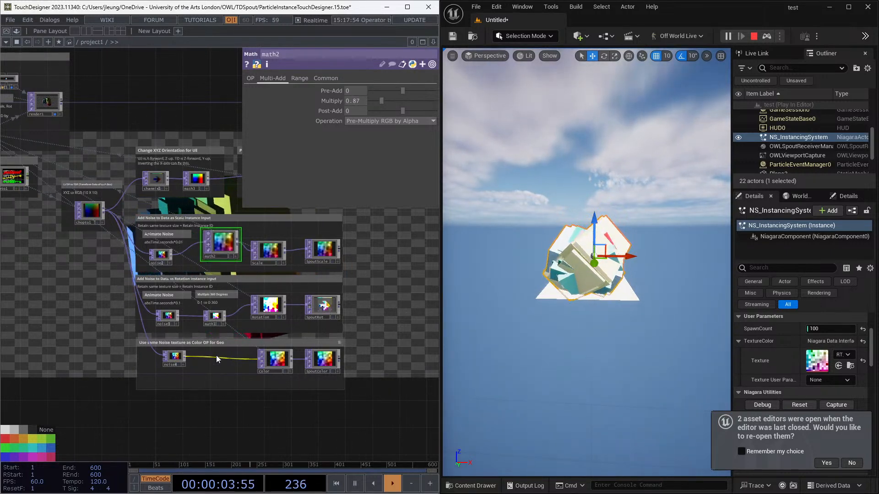
# Try an Emboss operator between noise4 and Color in the color branch, and undo the insertion
pyautogui.rightClick(216, 358)
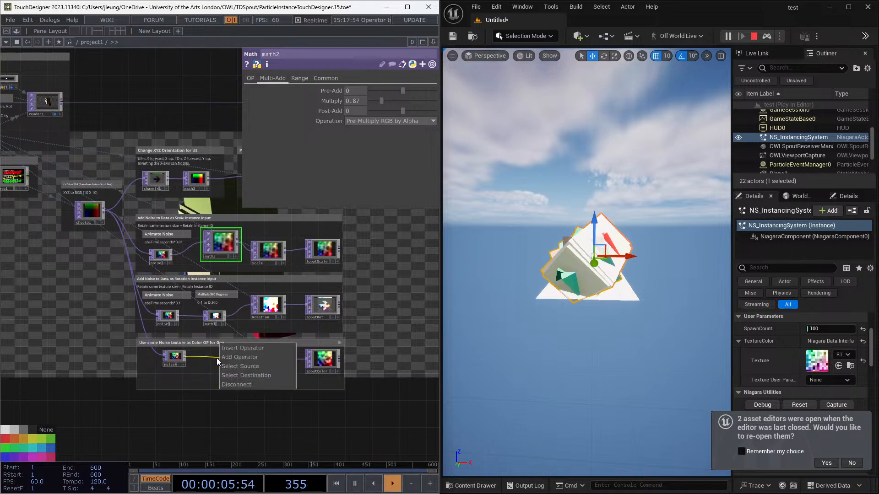
pyautogui.click(235, 348)
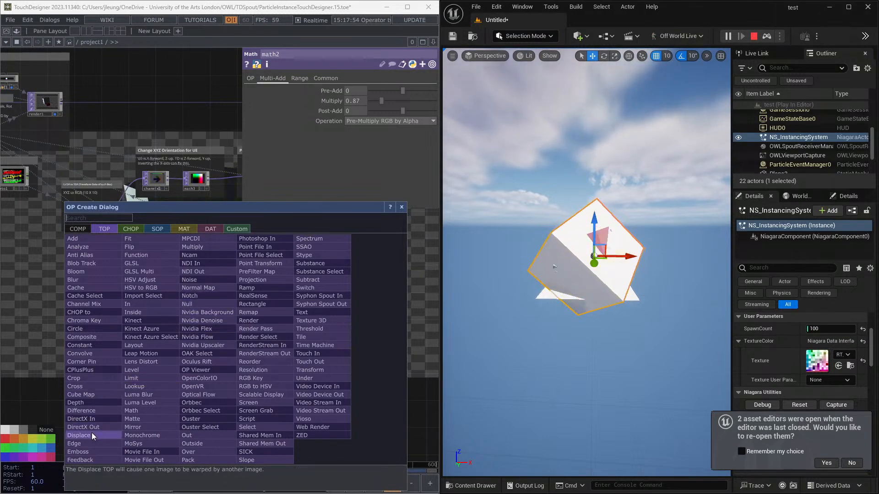
pyautogui.click(90, 452)
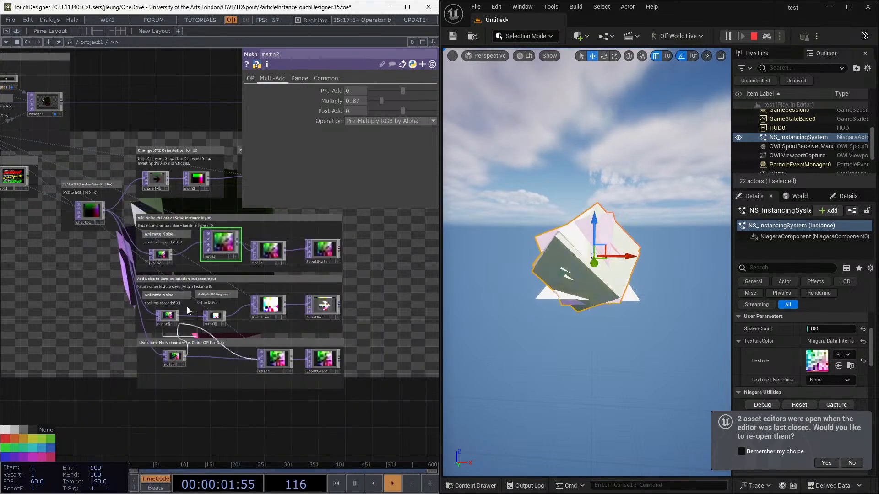
pyautogui.click(218, 361)
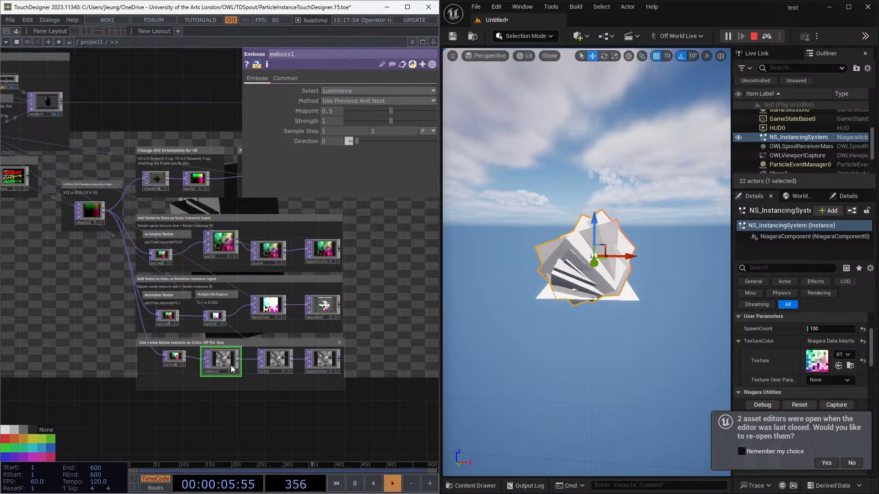
pyautogui.hotkey('ctrl', 'z')
# Insert a Level operator between noise4 and Color in the color branch
pyautogui.rightClick(215, 358)
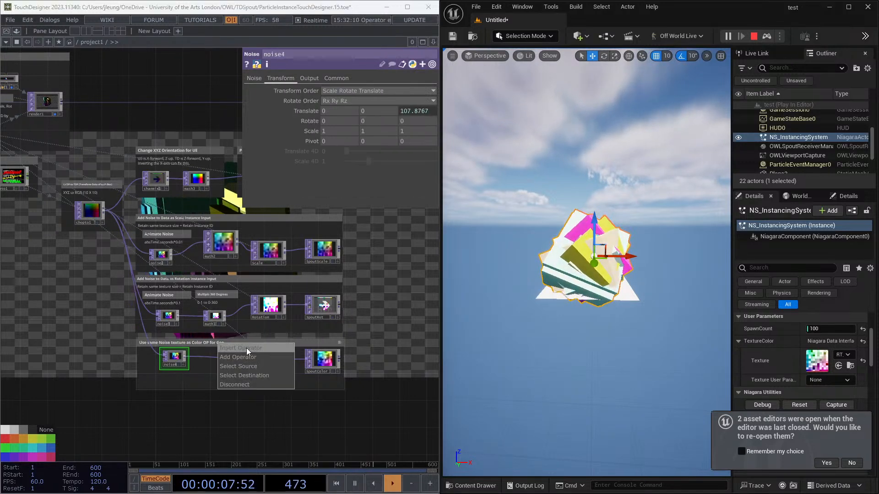
pyautogui.click(247, 348)
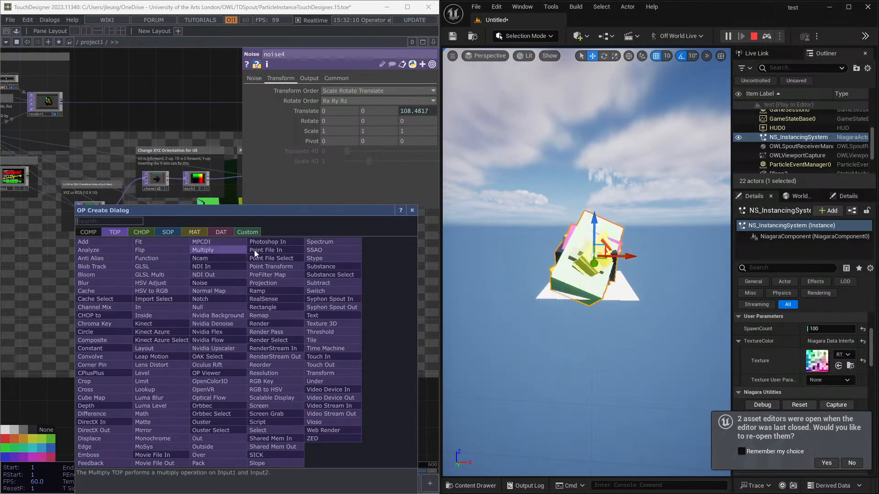
pyautogui.click(163, 373)
pyautogui.click(226, 360)
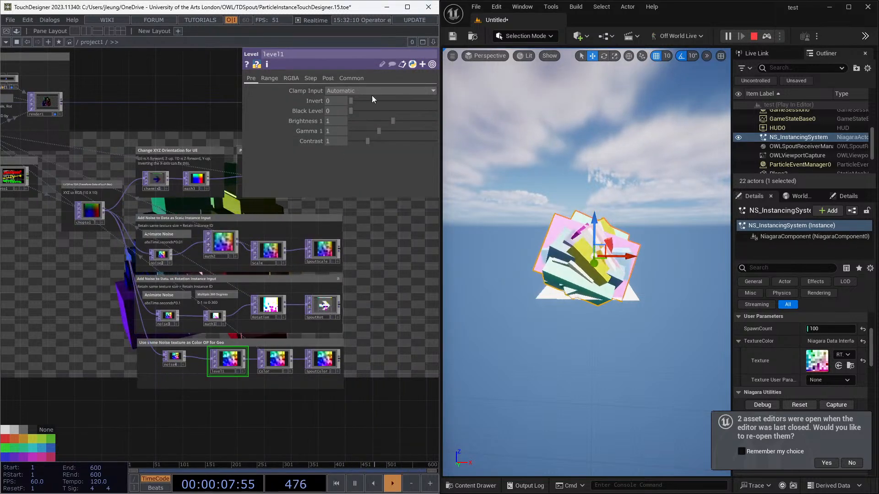
# Try the Level operator with Black Level 0.14, Brightness 0.73, Gamma 1.7 and Contrast 2.69, and delete the operator
pyautogui.moveTo(369, 119)
pyautogui.mouseDown()
pyautogui.moveTo(434, 129)
pyautogui.moveTo(382, 128)
pyautogui.moveTo(469, 146)
pyautogui.moveTo(377, 138)
pyautogui.moveTo(414, 152)
pyautogui.moveTo(351, 144)
pyautogui.moveTo(351, 131)
pyautogui.moveTo(399, 134)
pyautogui.moveTo(407, 146)
pyautogui.moveTo(445, 152)
pyautogui.moveTo(397, 147)
pyautogui.moveTo(366, 112)
pyautogui.moveTo(446, 124)
pyautogui.moveTo(357, 115)
pyautogui.mouseUp()
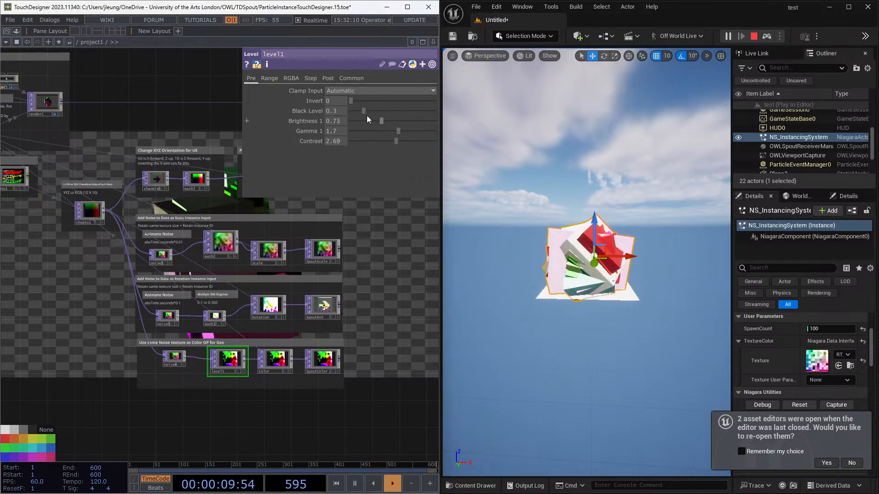
pyautogui.click(357, 113)
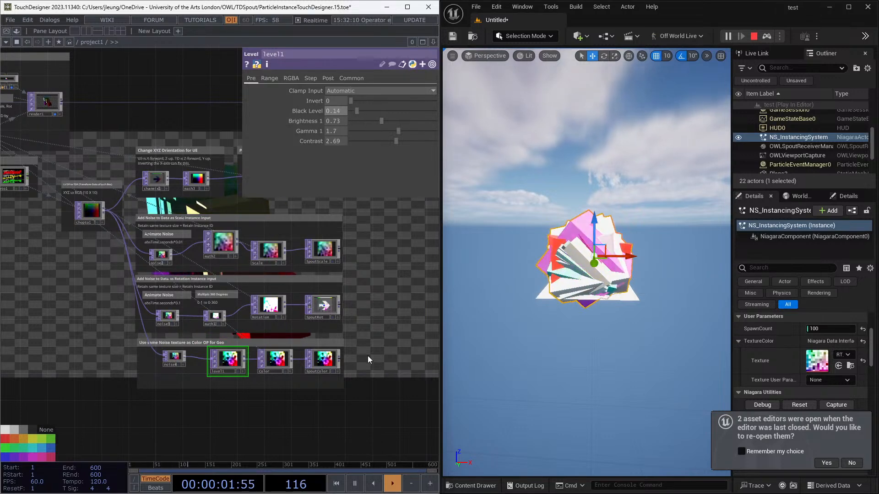
pyautogui.press('Delete')
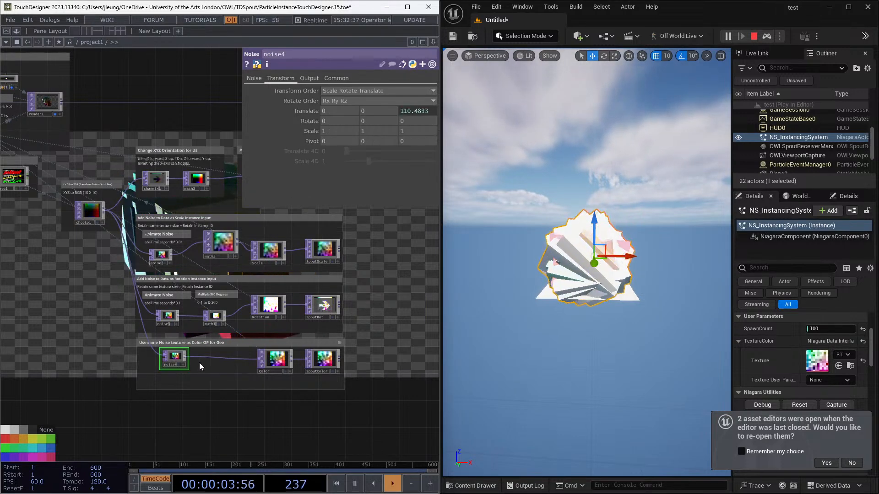
# Set the Multiply of math2 in the scale branch to 1.03
pyautogui.scroll(-2, 39, 233)
pyautogui.scroll(2, 83, 254)
pyautogui.moveTo(58, 286); pyautogui.dragTo(23, 353)
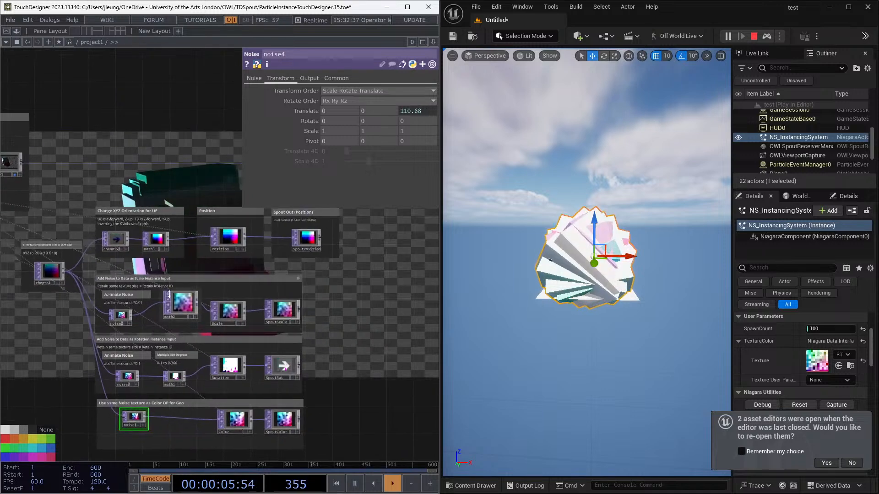
pyautogui.click(169, 295)
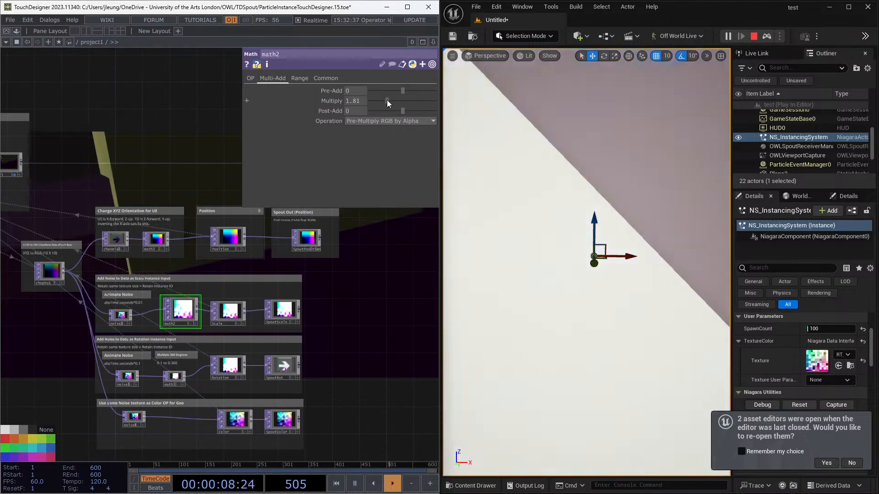
pyautogui.moveTo(386, 100)
pyautogui.mouseDown()
pyautogui.moveTo(402, 101)
pyautogui.moveTo(383, 94)
pyautogui.mouseUp()
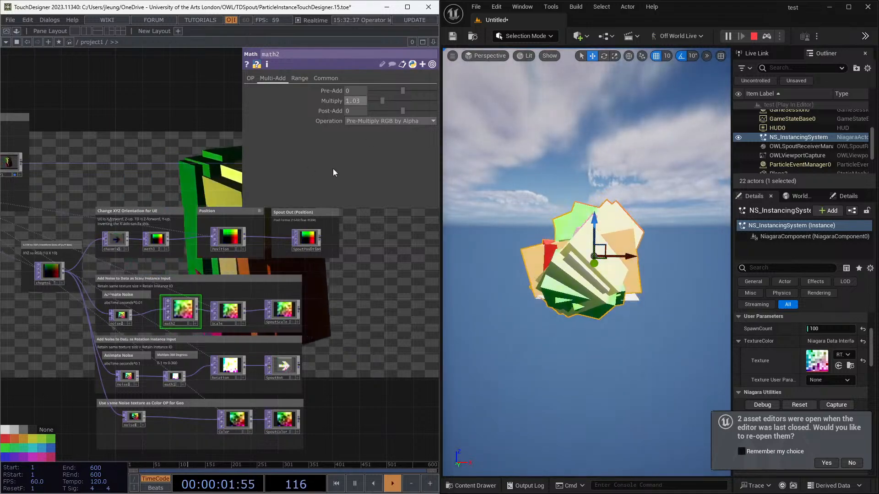
# Look over the whole TouchDesigner network, from the box geometry to the position, scale, rotation and color Spout outputs
pyautogui.scroll(-3, 247, 172)
pyautogui.moveTo(166, 185); pyautogui.dragTo(205, 230)
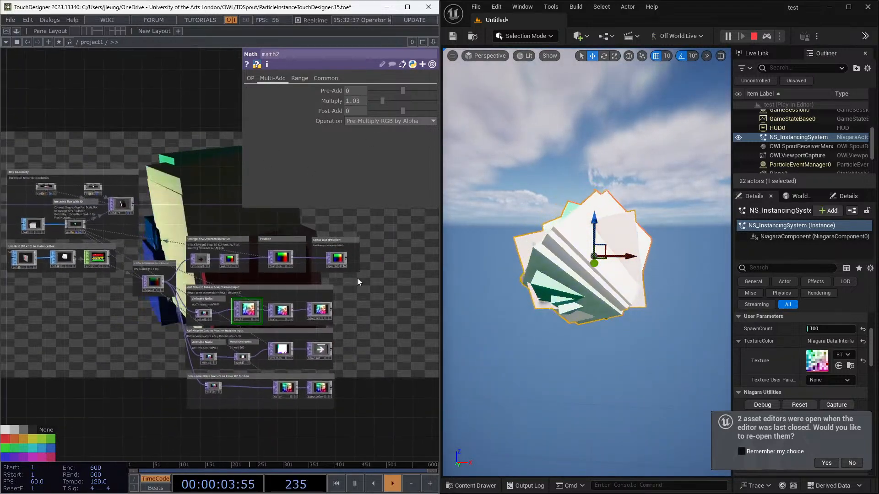
pyautogui.scroll(3, 370, 280)
pyautogui.scroll(-4, 279, 332)
pyautogui.moveTo(325, 356); pyautogui.dragTo(403, 314)
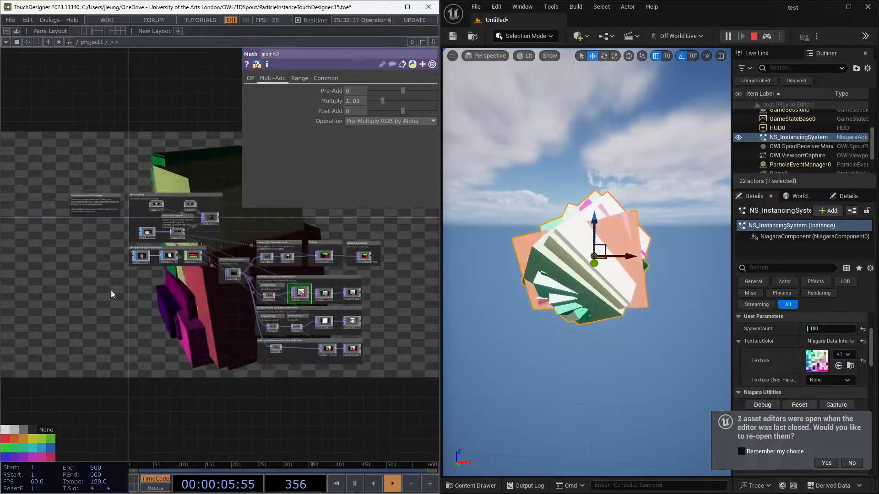
pyautogui.scroll(4, 68, 277)
pyautogui.moveTo(217, 297); pyautogui.dragTo(22, 286)
pyautogui.scroll(-4, 198, 345)
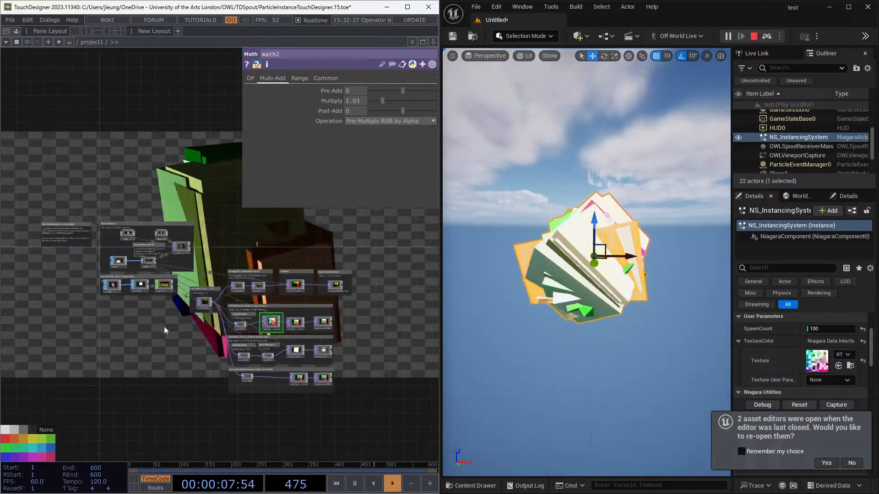
pyautogui.moveTo(157, 331); pyautogui.dragTo(156, 296)
pyautogui.scroll(4, 156, 295)
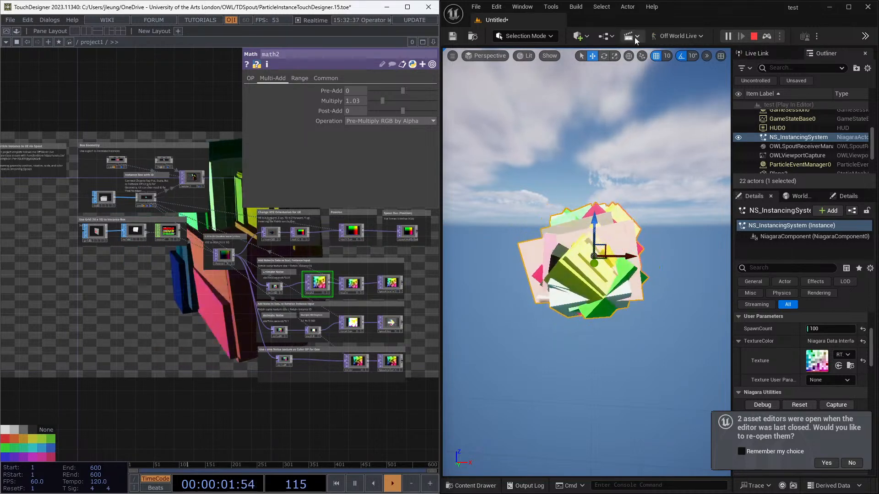
# Stop the play session in Unreal, select the SM_SkySphere actor and maximize the editor window
pyautogui.click(753, 37)
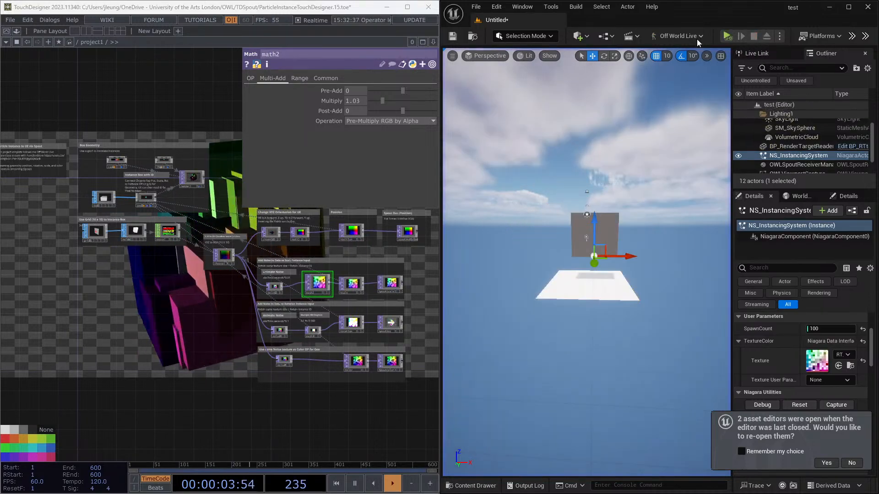
pyautogui.click(567, 112)
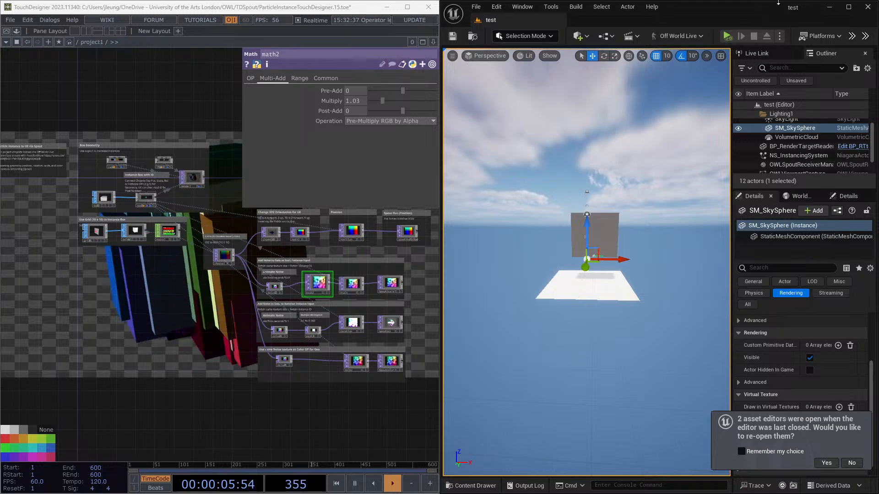
pyautogui.doubleClick(778, 3)
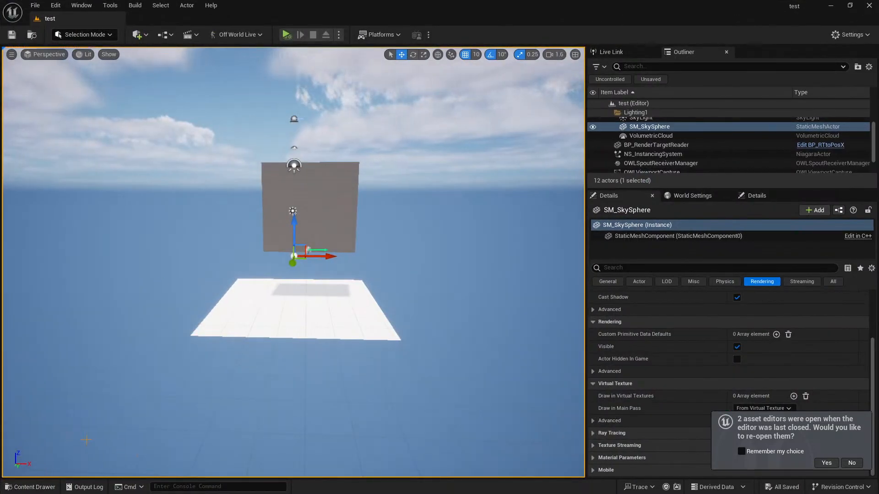
# Examine the project's Niagara systems and render targets, and the Off World Live actors that can be placed
pyautogui.click(30, 487)
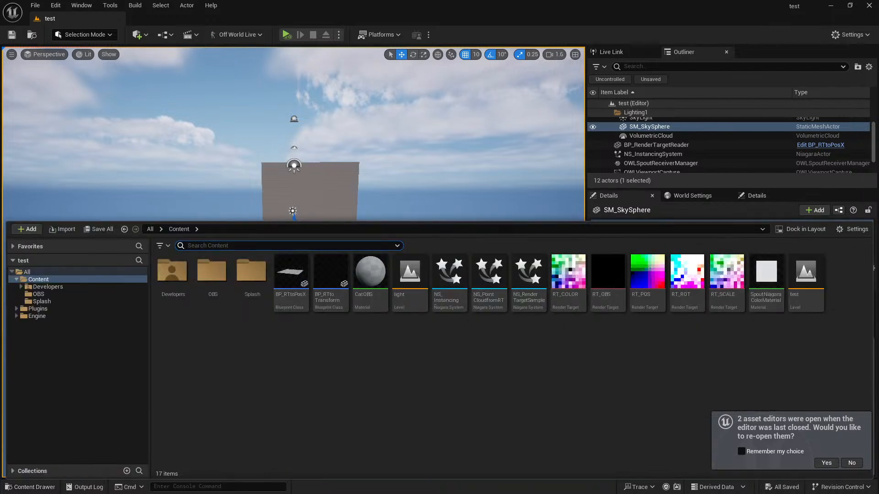
pyautogui.click(470, 204)
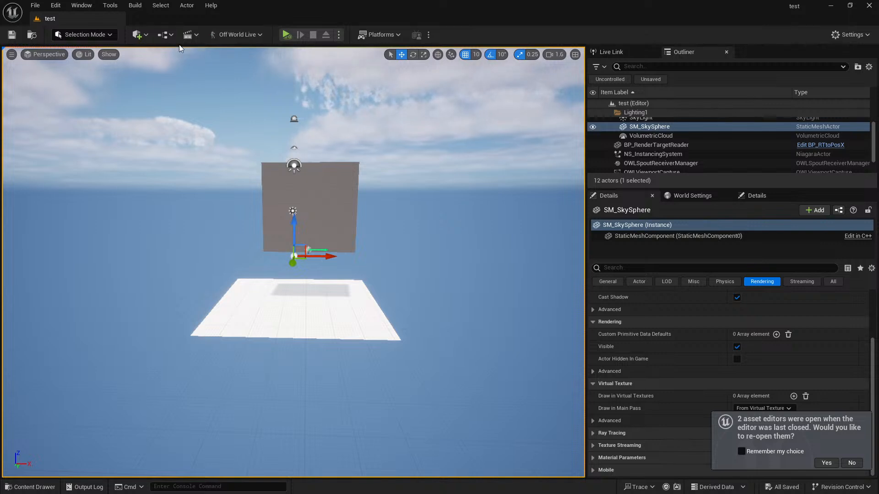
pyautogui.click(146, 35)
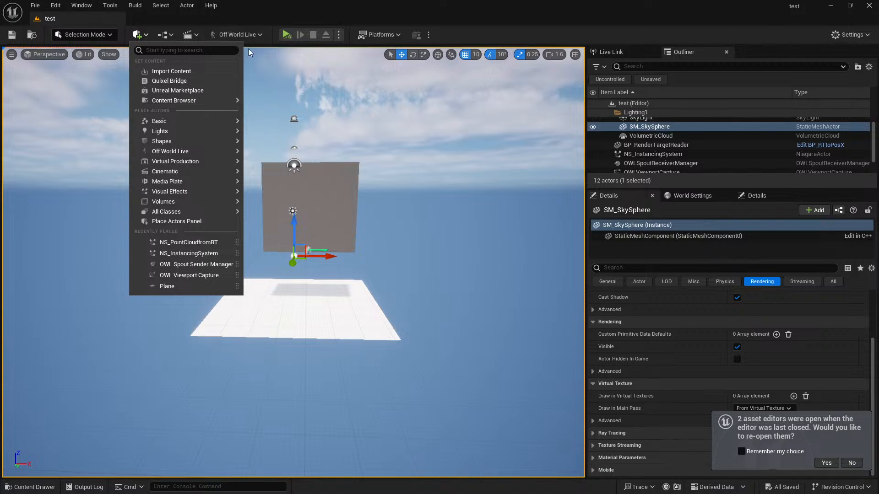
pyautogui.moveTo(212, 171)
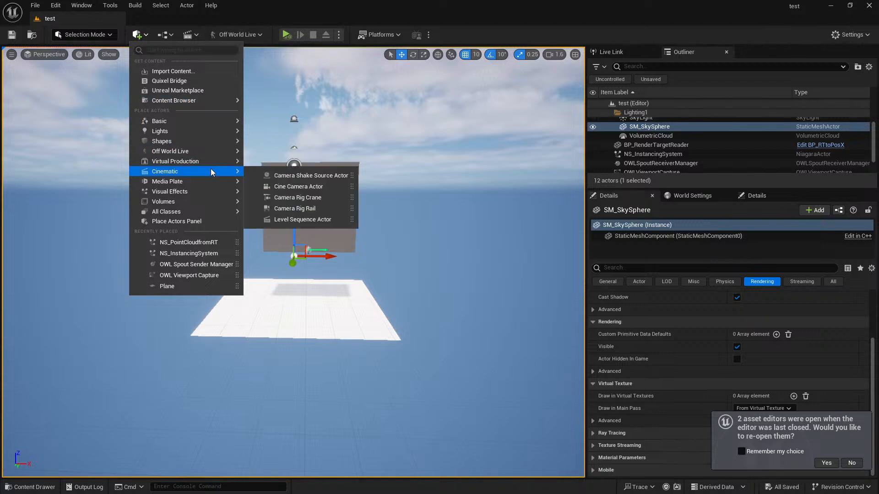
pyautogui.moveTo(199, 153)
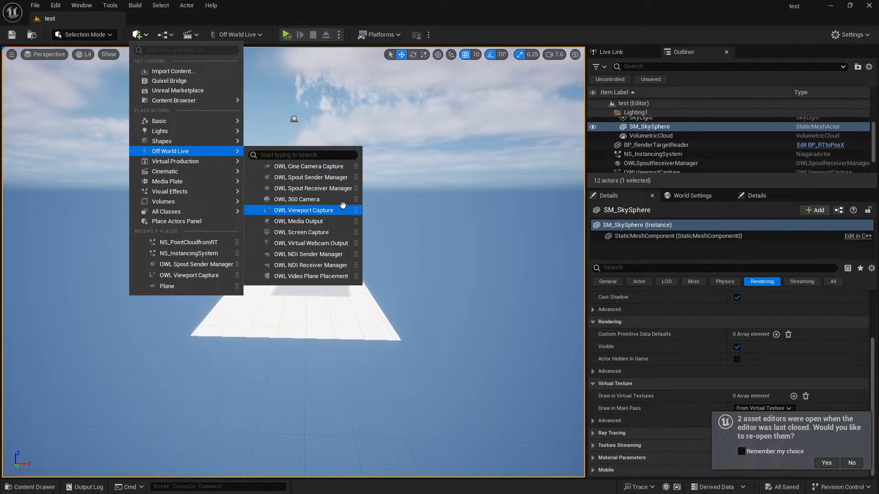
# Select the OWLSpoutReceiverManager actor and show its list of Spout receivers
pyautogui.click(671, 147)
pyautogui.click(671, 149)
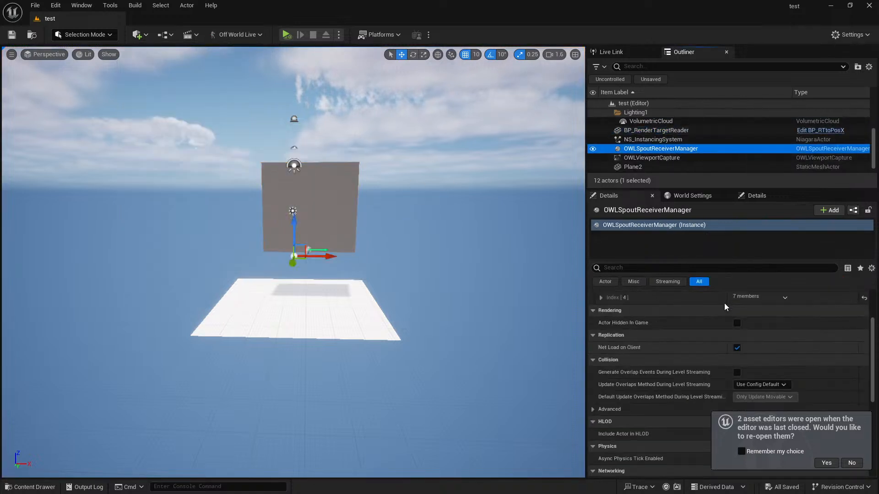
pyautogui.scroll(3, 724, 304)
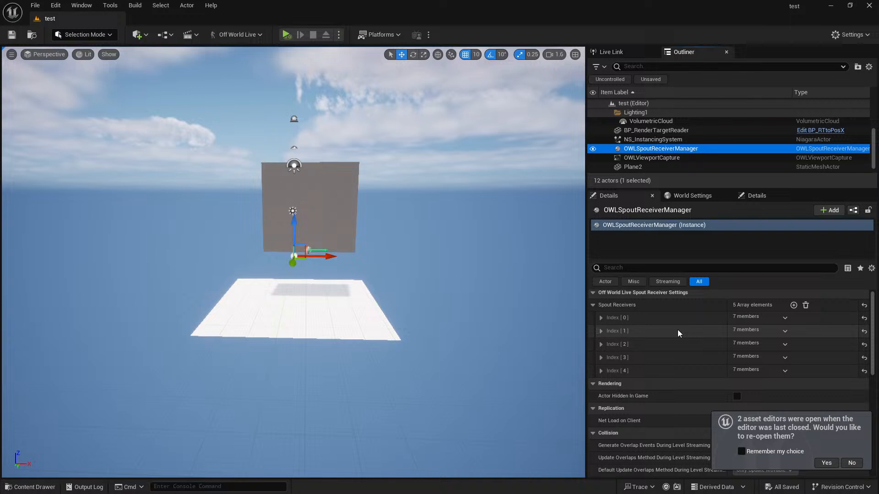
# Examine the sender name and render target assigned to each of the five Spout receivers, from Index [0] to Index [4]
pyautogui.click(600, 318)
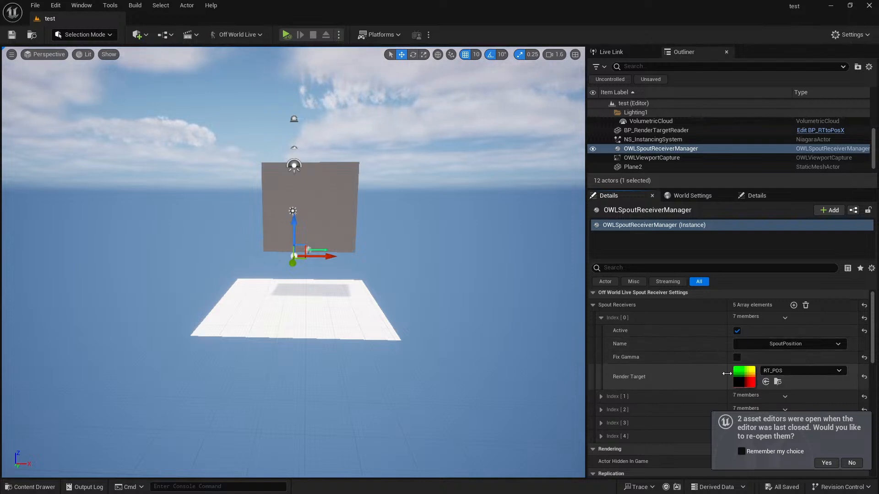
pyautogui.scroll(-1, 610, 391)
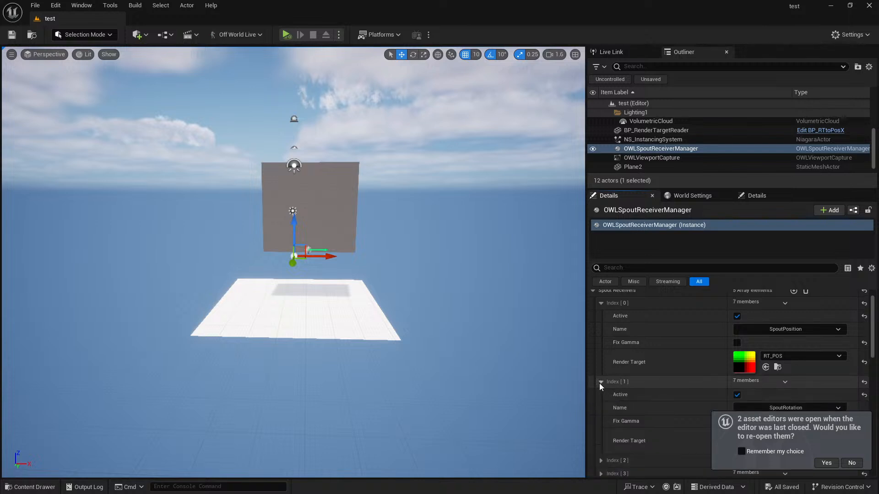
pyautogui.click(600, 383)
pyautogui.scroll(-2, 770, 375)
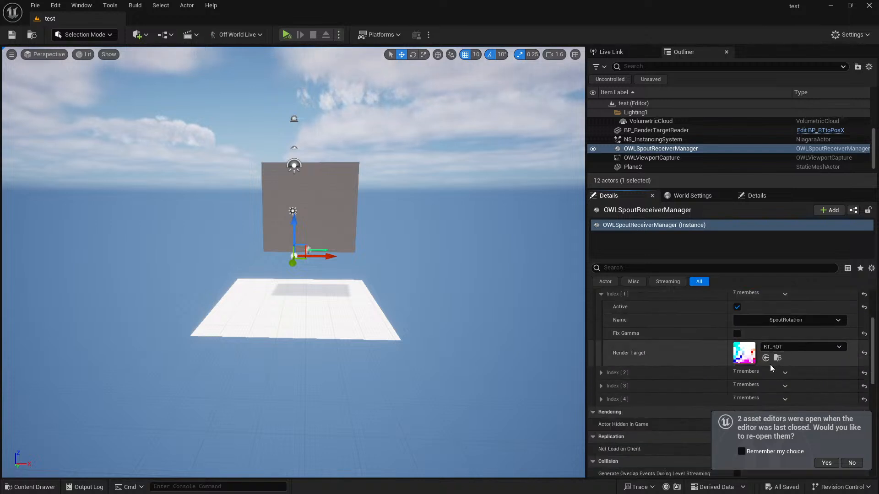
pyautogui.scroll(-1, 769, 364)
pyautogui.click(601, 344)
pyautogui.scroll(-2, 788, 357)
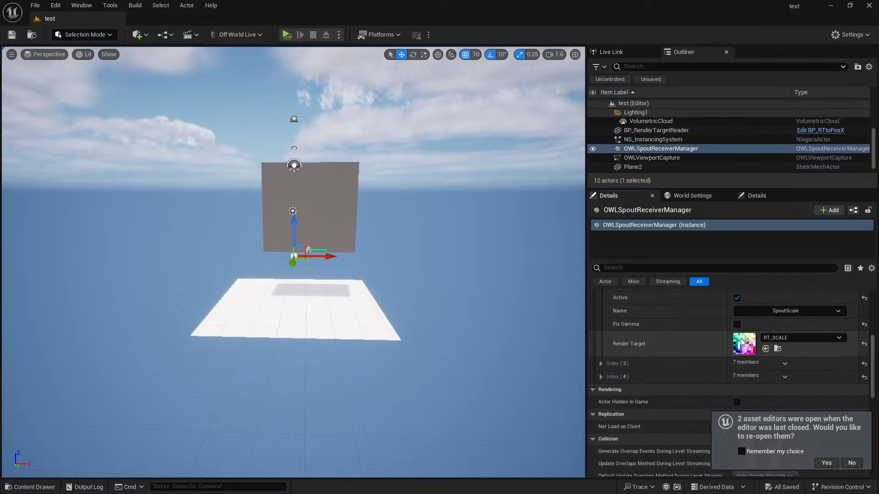
pyautogui.click(600, 363)
pyautogui.scroll(-2, 637, 370)
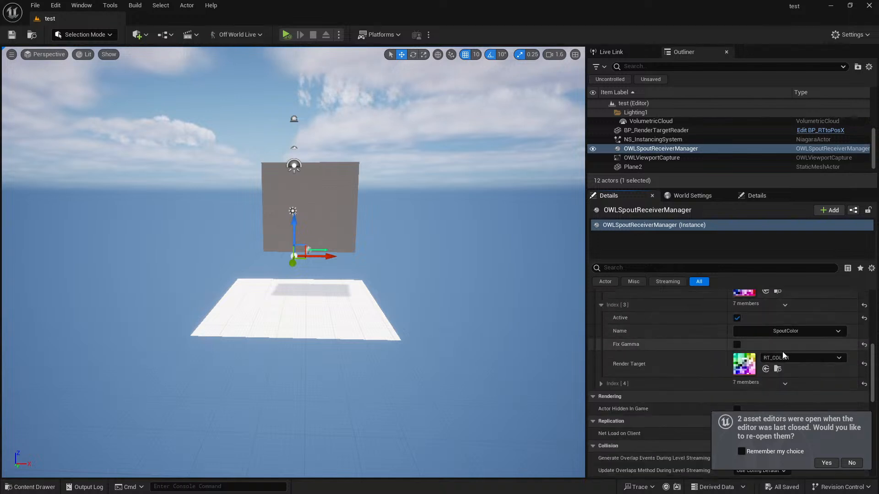
pyautogui.click(600, 369)
pyautogui.scroll(-2, 602, 370)
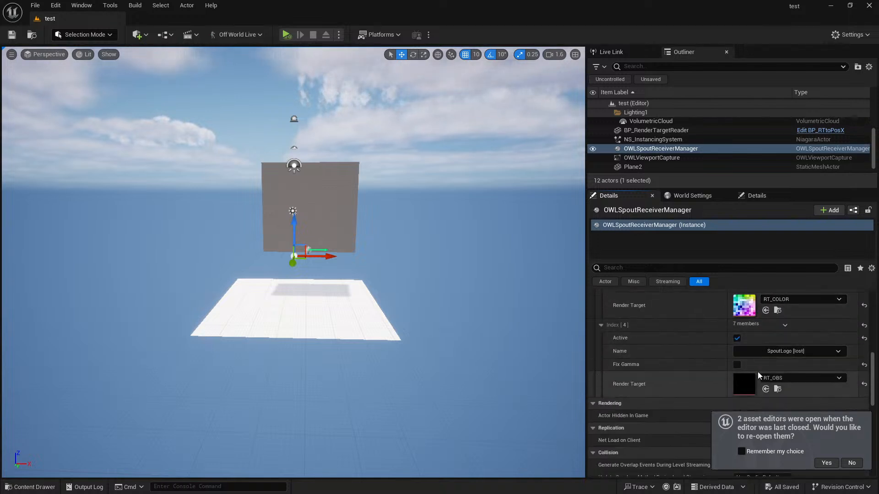
pyautogui.click(600, 325)
pyautogui.scroll(6, 731, 388)
# Open the SpoutColor receiver's RT_COLOR render target in a maximized editor and enlarge its preview to 1,600%
pyautogui.scroll(-5, 732, 384)
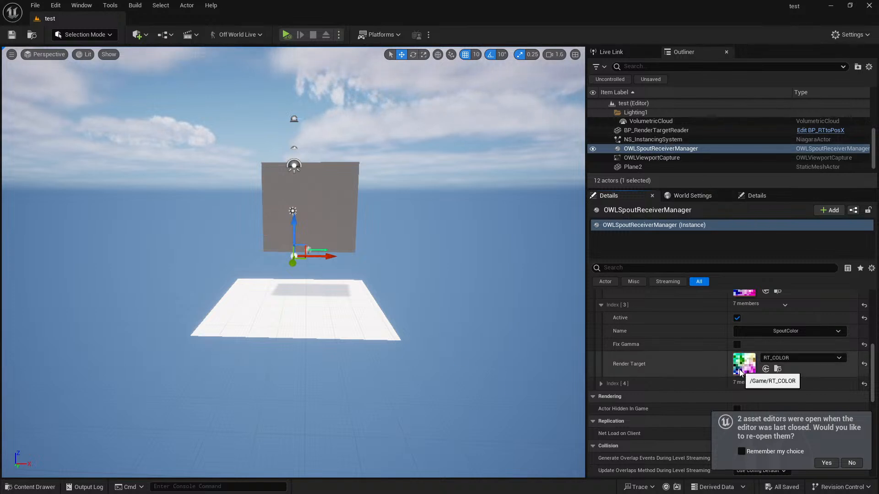
pyautogui.doubleClick(752, 364)
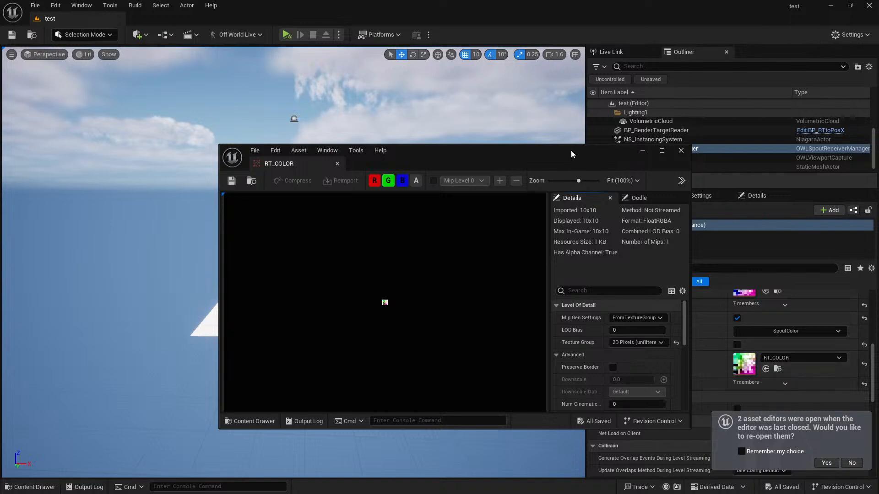
pyautogui.click(664, 153)
pyautogui.scroll(3, 304, 269)
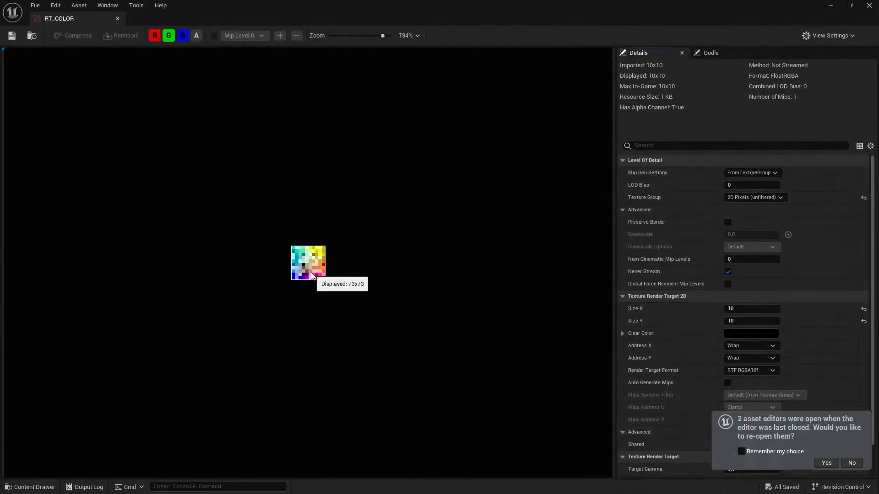
pyautogui.scroll(3, 311, 274)
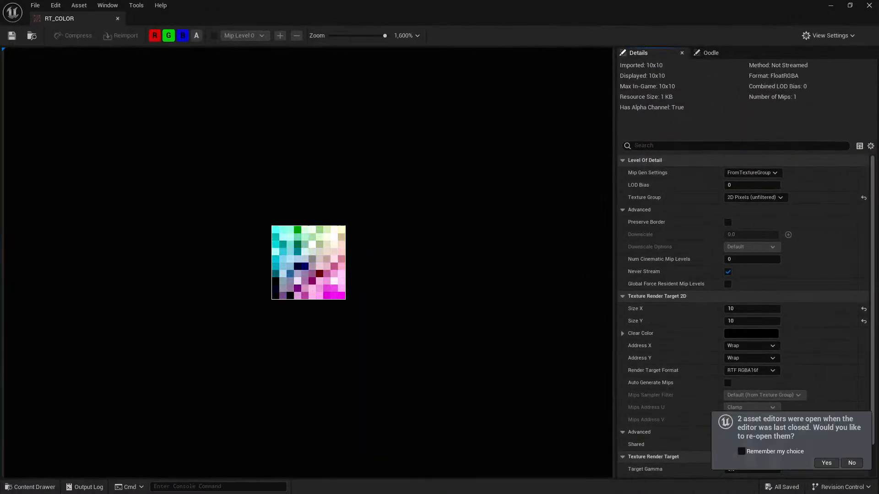
# Switch to TouchDesigner and inspect the common parameters of the SpoutPosition output, including smoothness and pixel format
pyautogui.hotkey('alt', 'Tab')
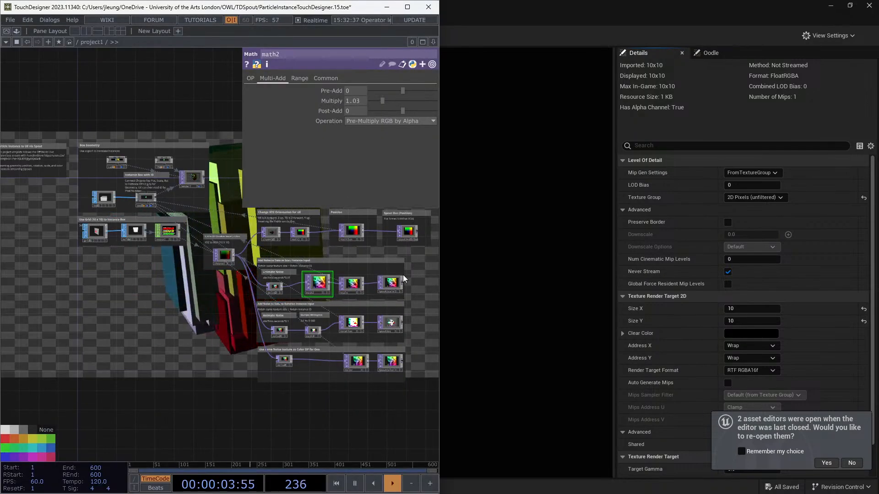
pyautogui.scroll(3, 123, 251)
pyautogui.moveTo(125, 326); pyautogui.dragTo(3, 283)
pyautogui.scroll(-3, 210, 327)
pyautogui.scroll(5, 329, 257)
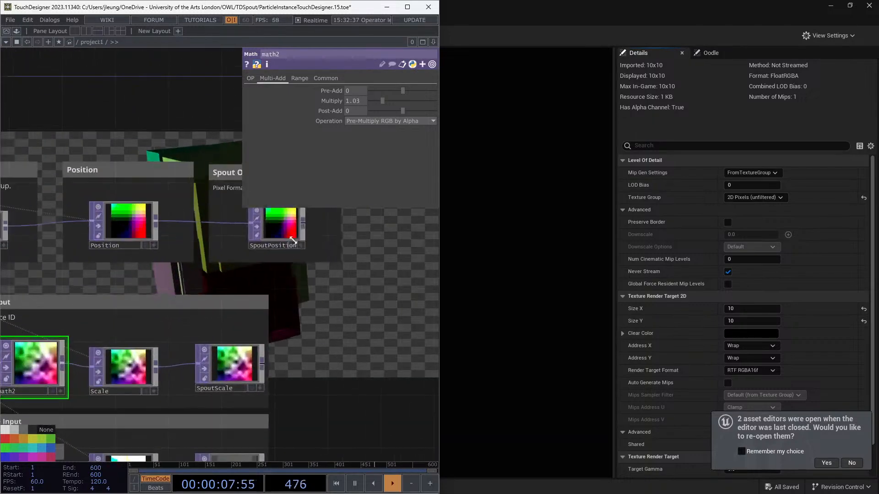
pyautogui.click(286, 222)
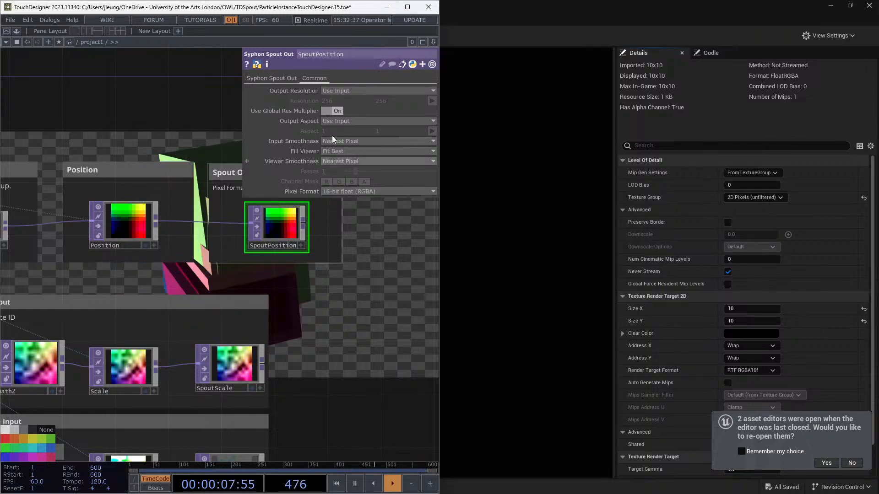
pyautogui.scroll(5, 328, 150)
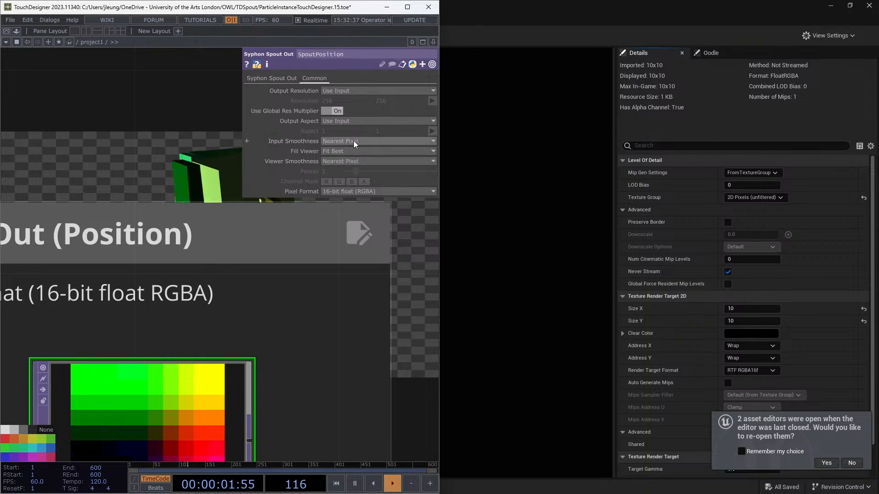
# Check the SpoutPosition operator's sender name and its texture size and format information
pyautogui.scroll(-5, 396, 310)
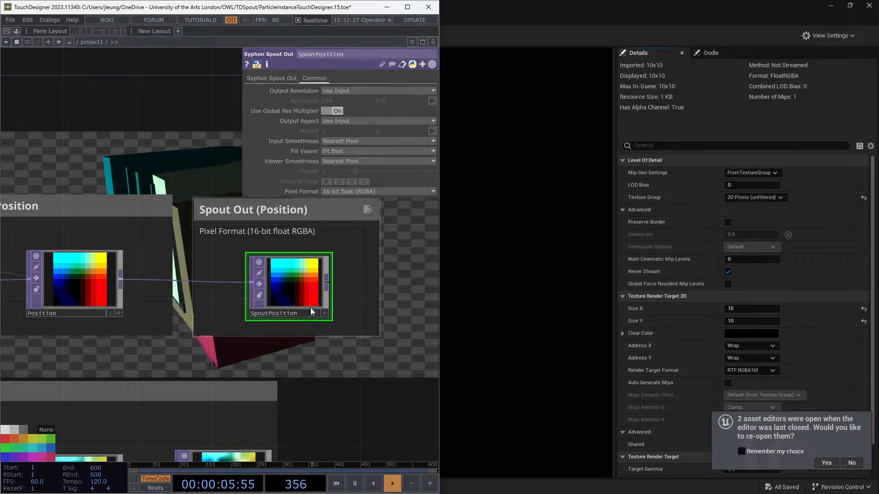
pyautogui.scroll(-5, 339, 324)
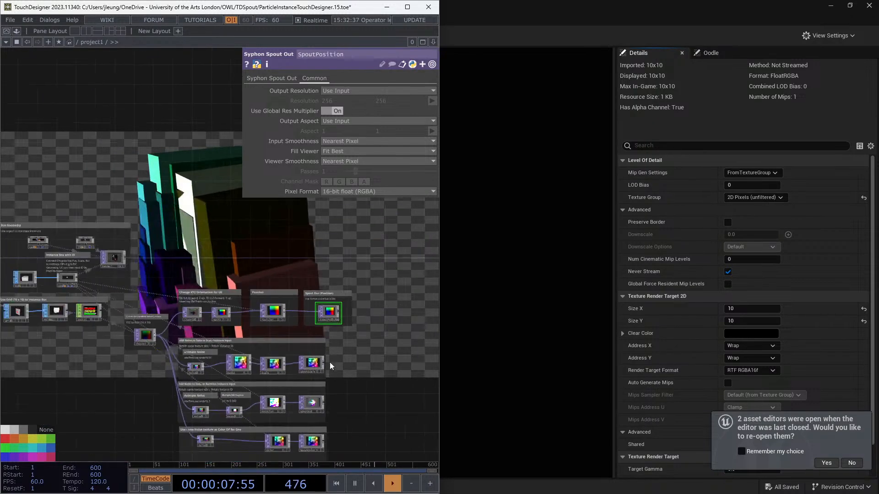
pyautogui.scroll(4, 317, 363)
pyautogui.scroll(6, 348, 366)
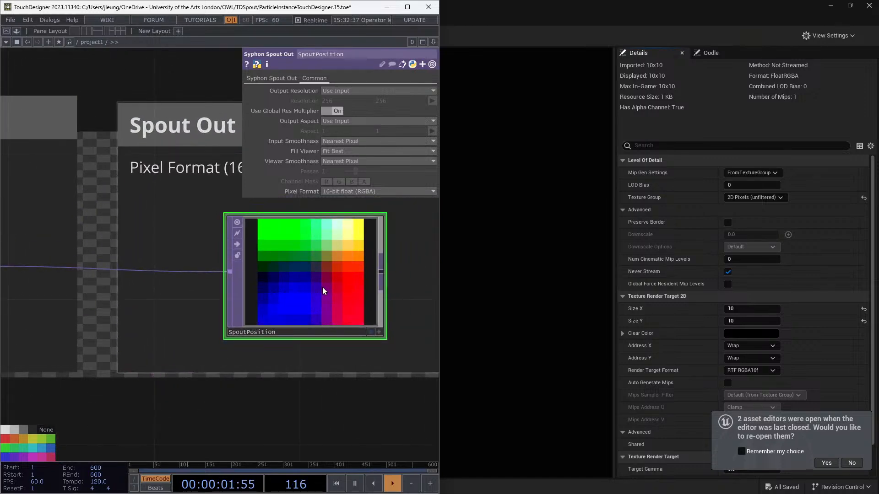
pyautogui.click(289, 78)
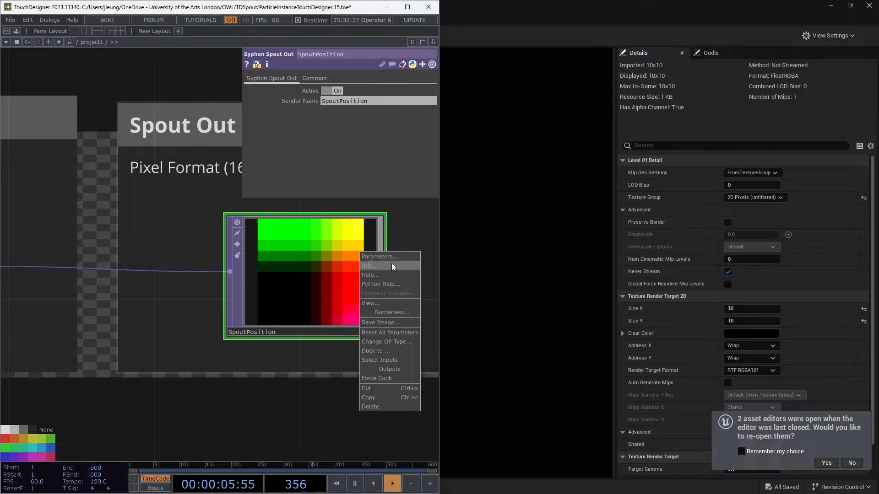
pyautogui.click(392, 267)
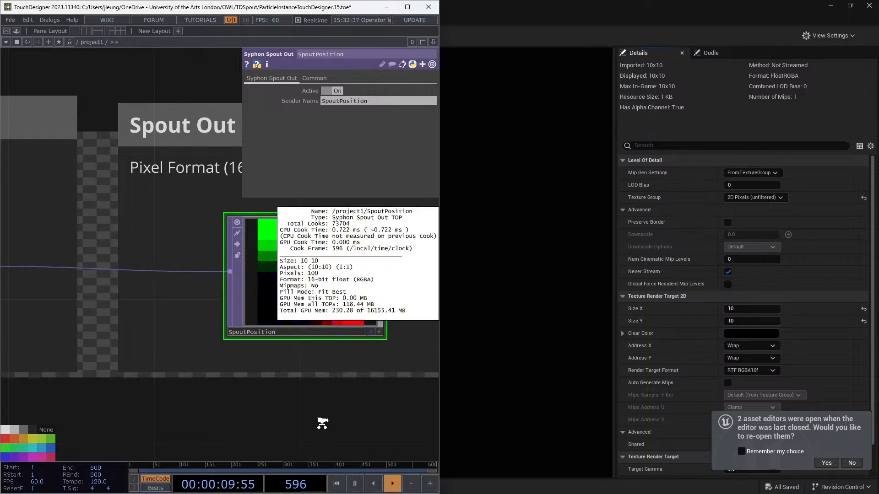
# Inspect the rows and columns of the grid1 operator and follow the network on to the chopto1 and math3 nodes
pyautogui.scroll(-8, 321, 424)
pyautogui.moveTo(177, 356); pyautogui.dragTo(271, 213)
pyautogui.scroll(10, 126, 276)
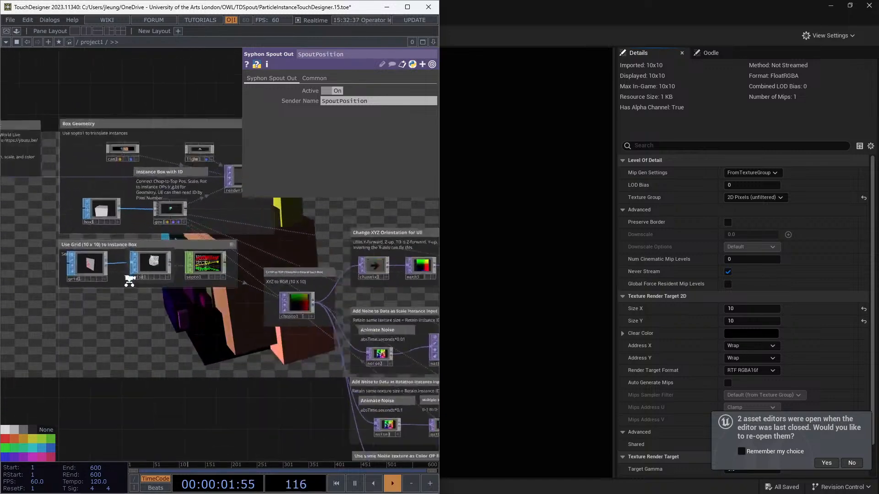
pyautogui.click(92, 318)
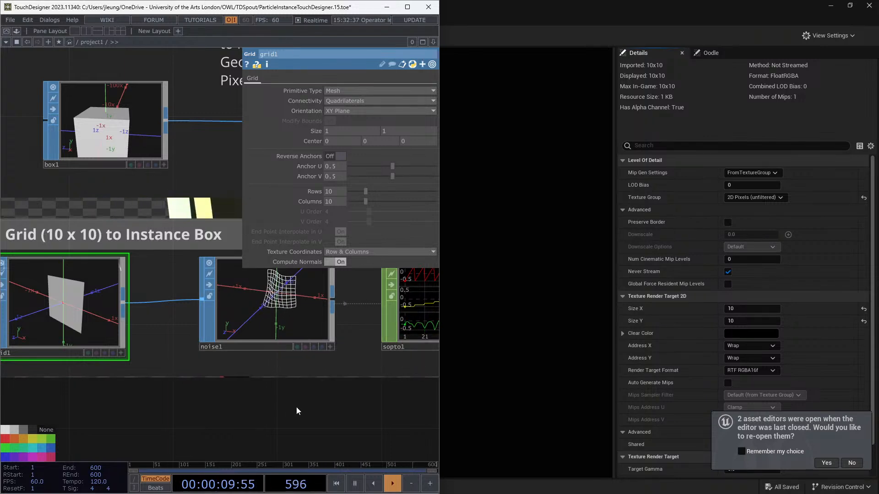
pyautogui.scroll(-5, 298, 409)
pyautogui.moveTo(304, 398); pyautogui.dragTo(27, 322)
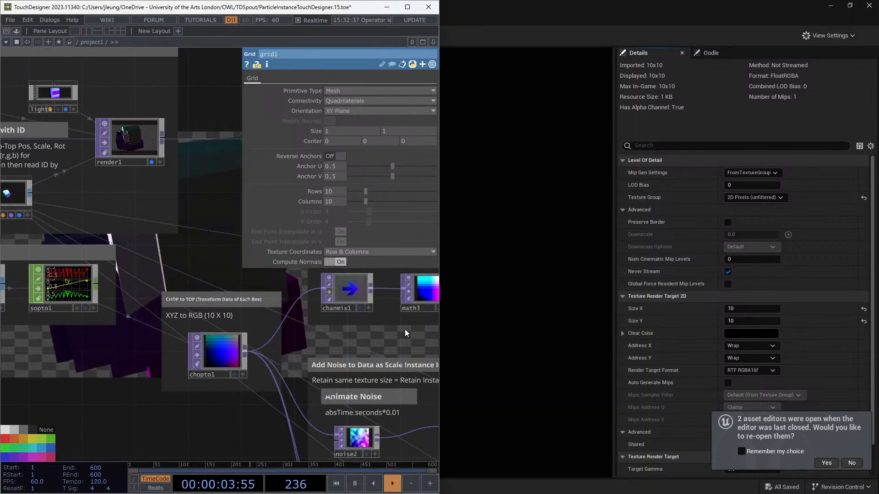
pyautogui.moveTo(406, 329); pyautogui.dragTo(321, 339)
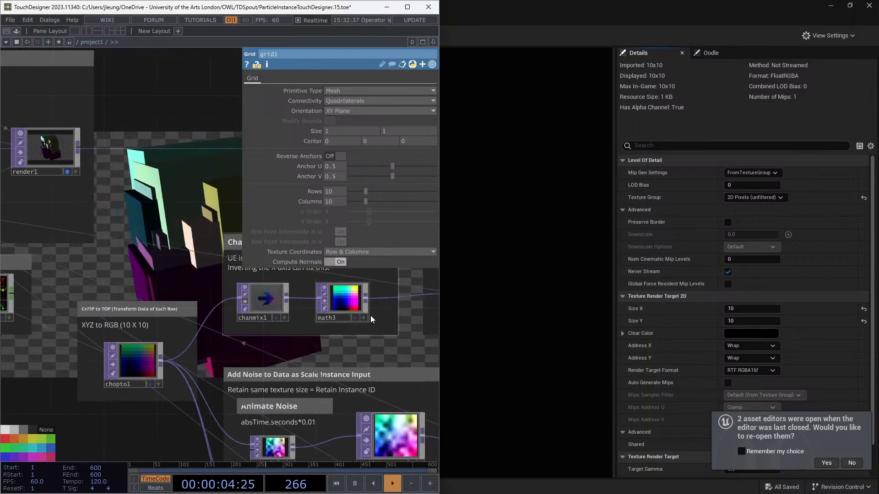
# Return to Unreal, review the RT_COLOR render target's size and format settings, and close its editor
pyautogui.click(387, 7)
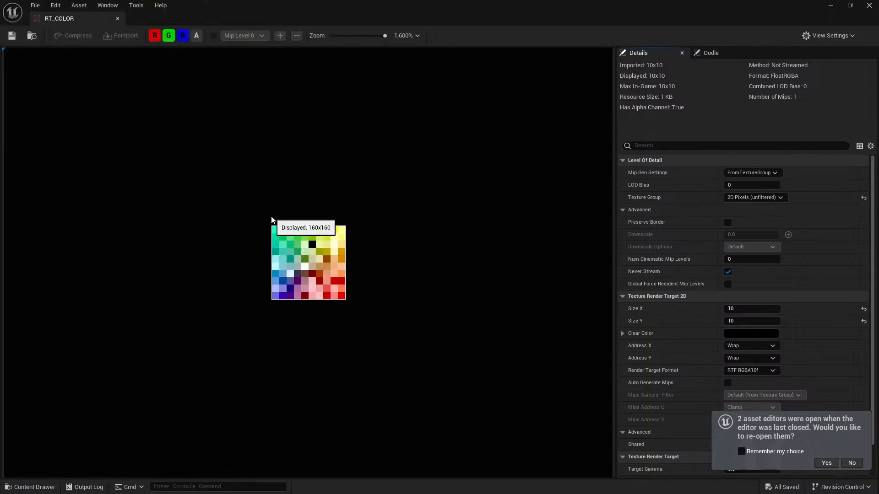
pyautogui.moveTo(494, 6); pyautogui.dragTo(425, 54)
pyautogui.scroll(-5, 594, 286)
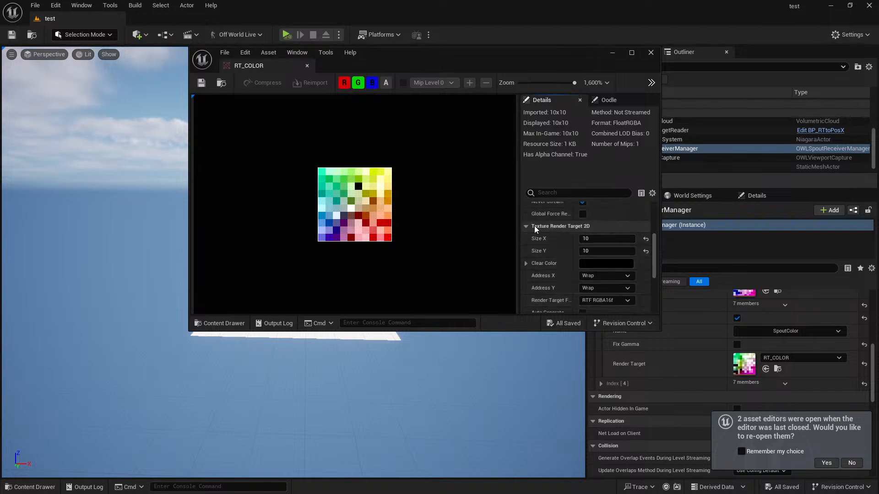
pyautogui.scroll(-2, 594, 285)
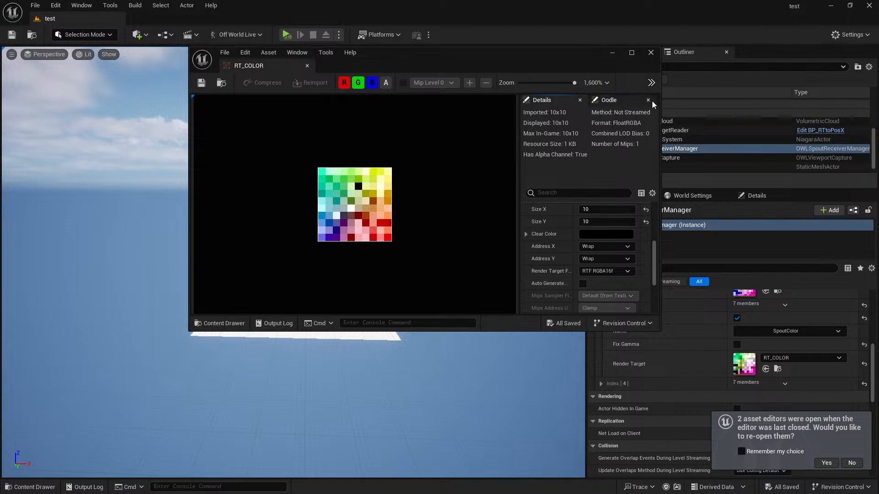
pyautogui.click(657, 52)
pyautogui.scroll(4, 764, 352)
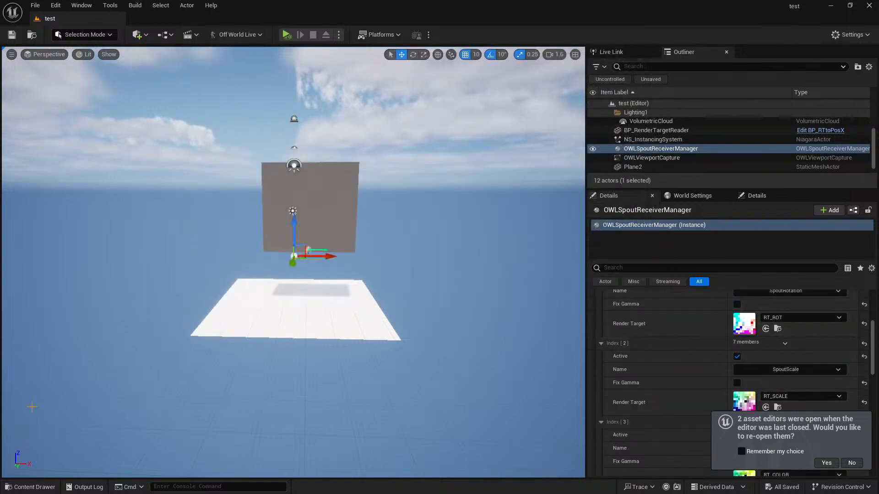
# Look at the emitter templates offered for a new Niagara System in the Content folder, without creating one
pyautogui.click(32, 487)
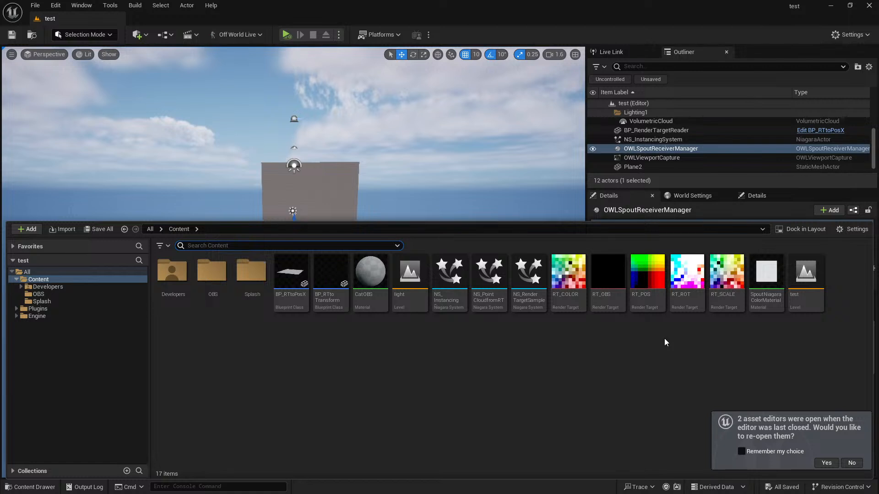
pyautogui.rightClick(490, 340)
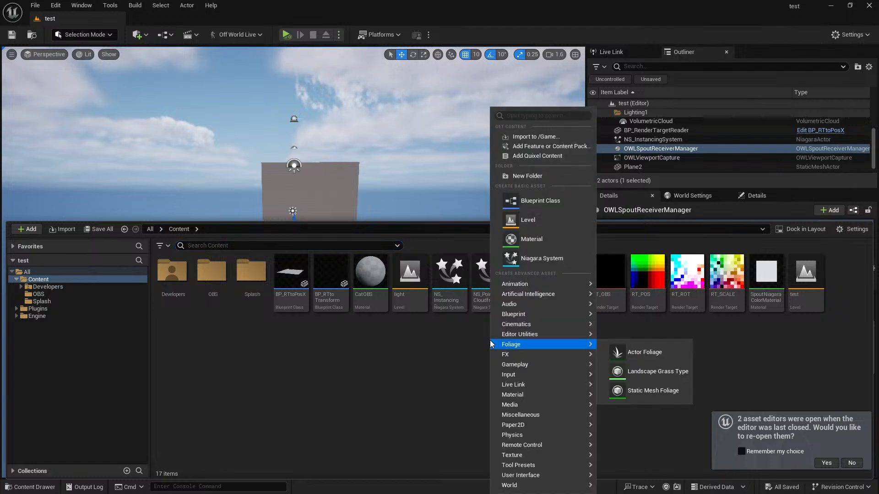
pyautogui.click(531, 259)
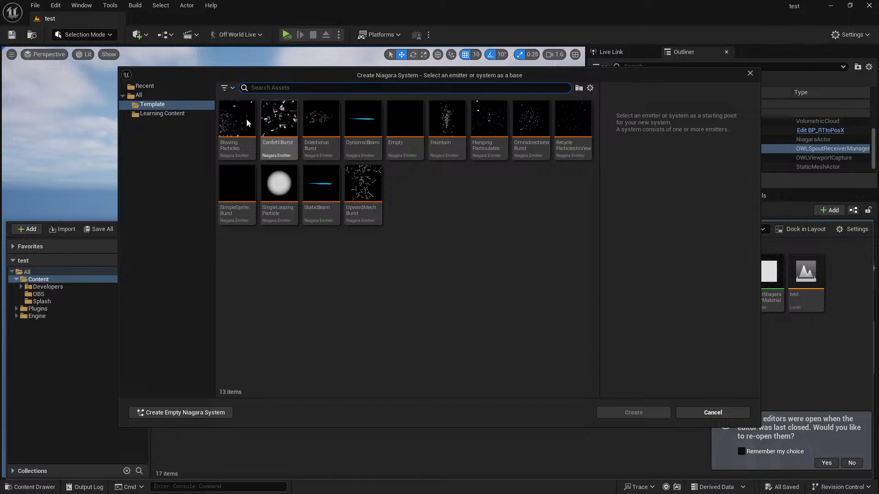
pyautogui.moveTo(413, 122)
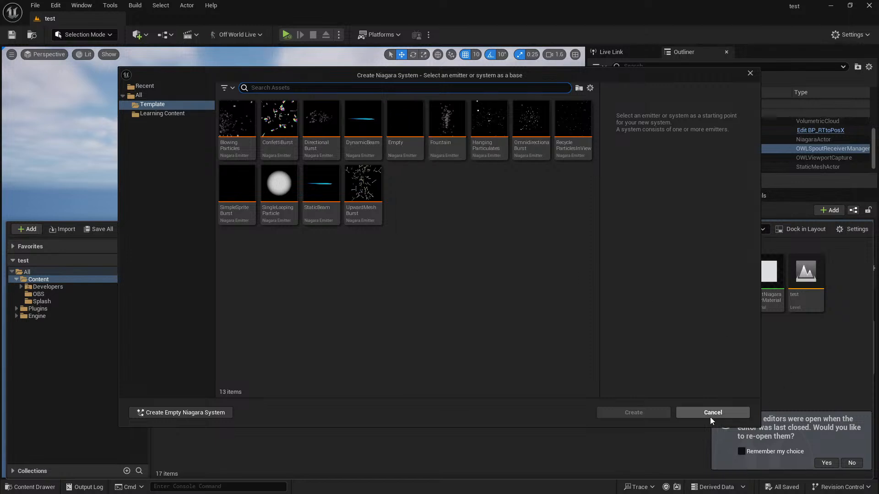
pyautogui.click(727, 412)
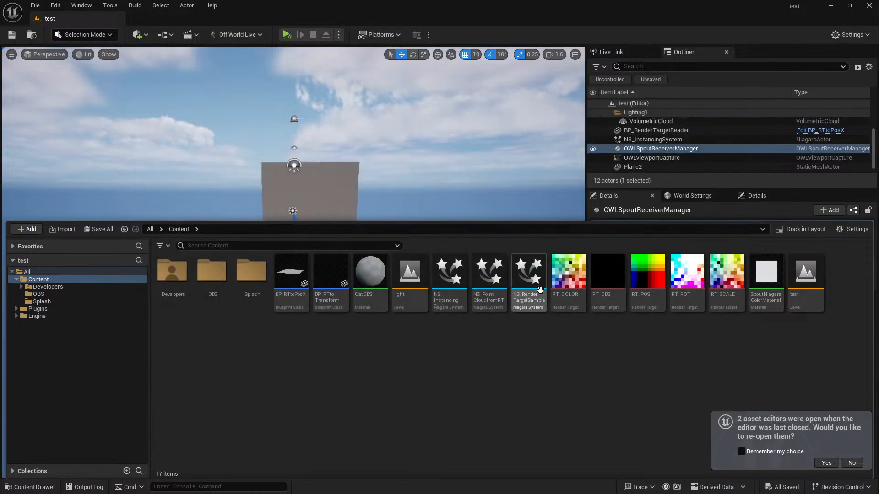
# Open the NS_InstancingSystem Niagara system in a maximized editor and widen its System Overview
pyautogui.doubleClick(453, 279)
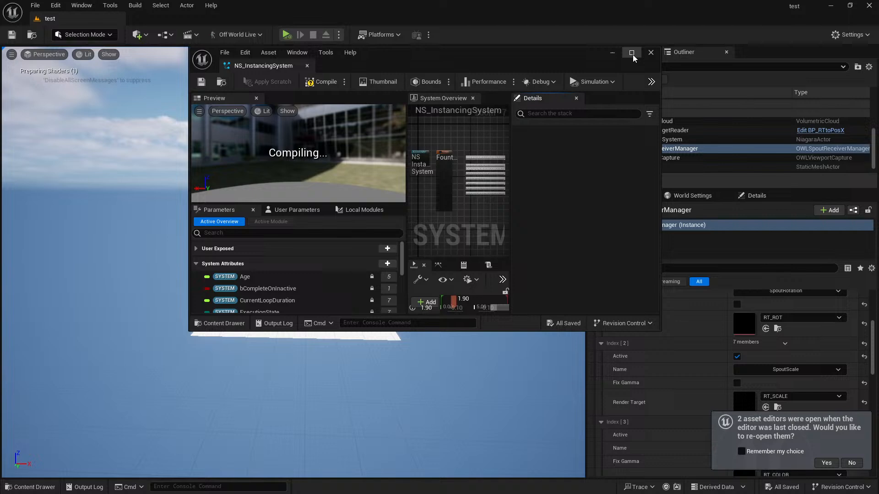
pyautogui.click(631, 54)
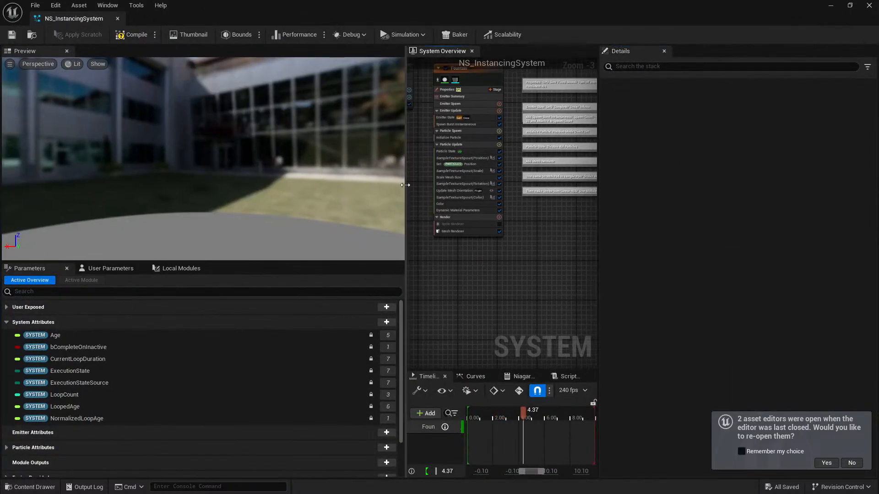
pyautogui.moveTo(407, 183); pyautogui.dragTo(29, 184)
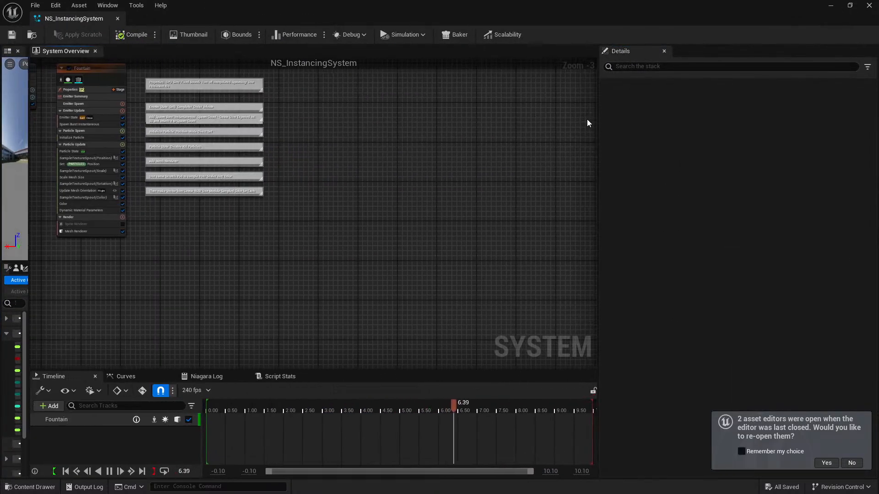
# Review the Fountain emitter's properties in NS_InstancingSystem, including the Sim Target choices and the fixed bounds, with wider overview and details areas
pyautogui.moveTo(596, 124); pyautogui.dragTo(747, 129)
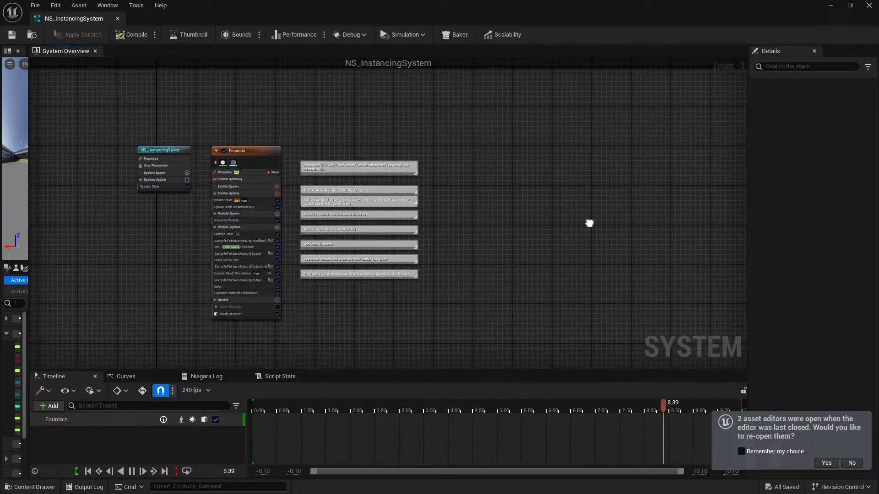
pyautogui.scroll(3, 305, 183)
pyautogui.moveTo(114, 216); pyautogui.dragTo(227, 209, button='right')
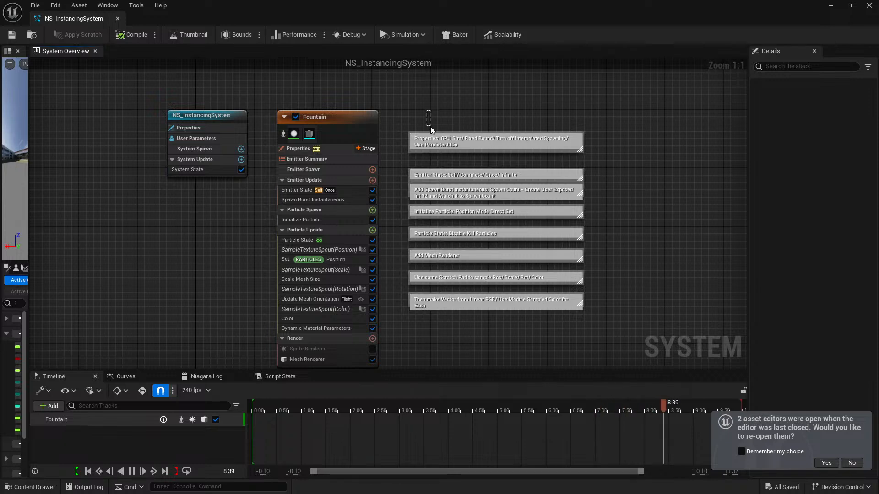
pyautogui.moveTo(430, 127); pyautogui.dragTo(421, 114)
pyautogui.moveTo(417, 109)
pyautogui.mouseDown(button='right')
pyautogui.moveTo(482, 106)
pyautogui.moveTo(401, 113)
pyautogui.mouseUp(button='right')
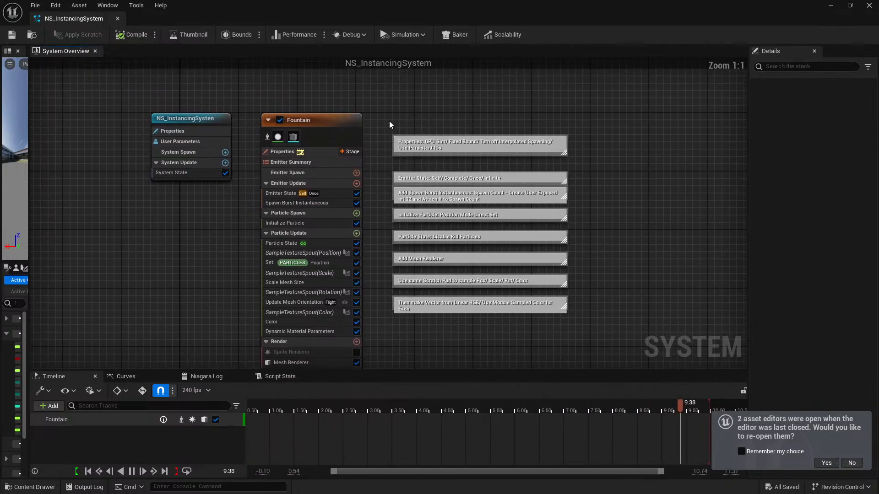
pyautogui.click(317, 154)
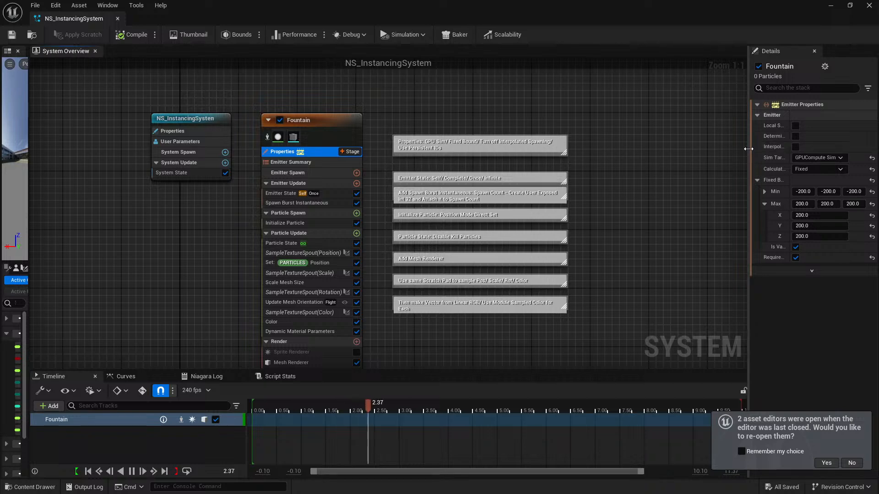
pyautogui.moveTo(748, 149); pyautogui.dragTo(645, 141)
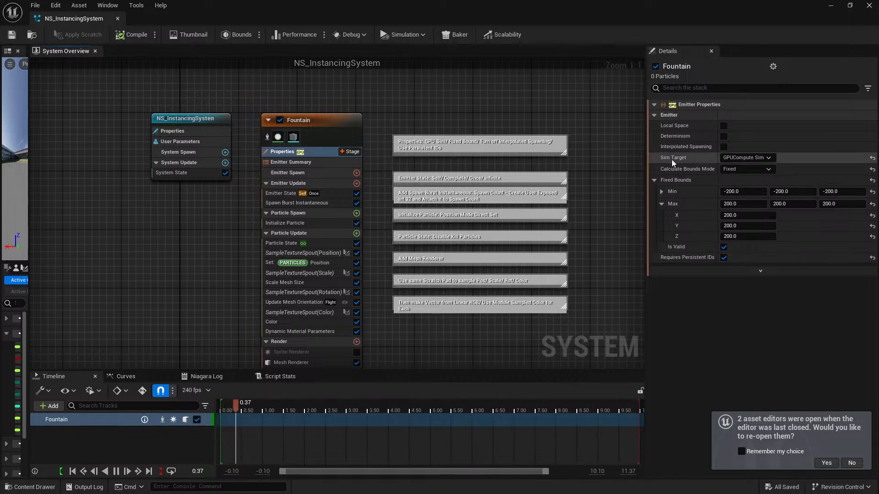
pyautogui.click(768, 159)
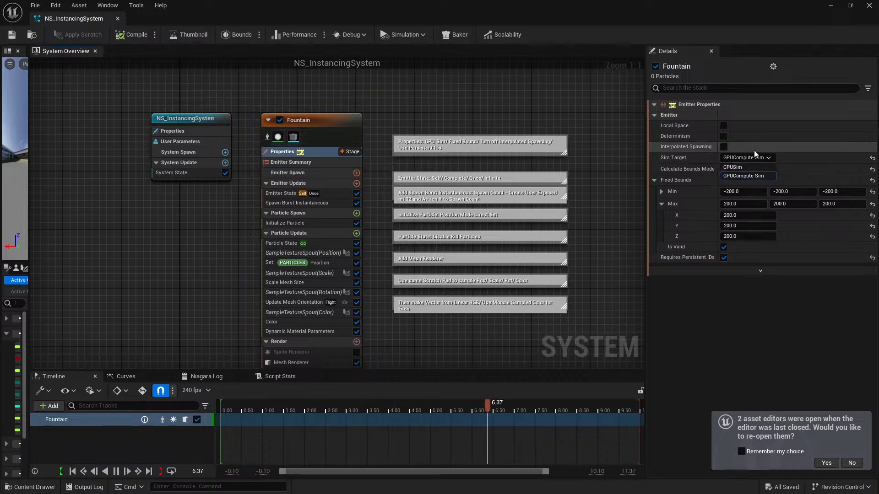
pyautogui.click(614, 190)
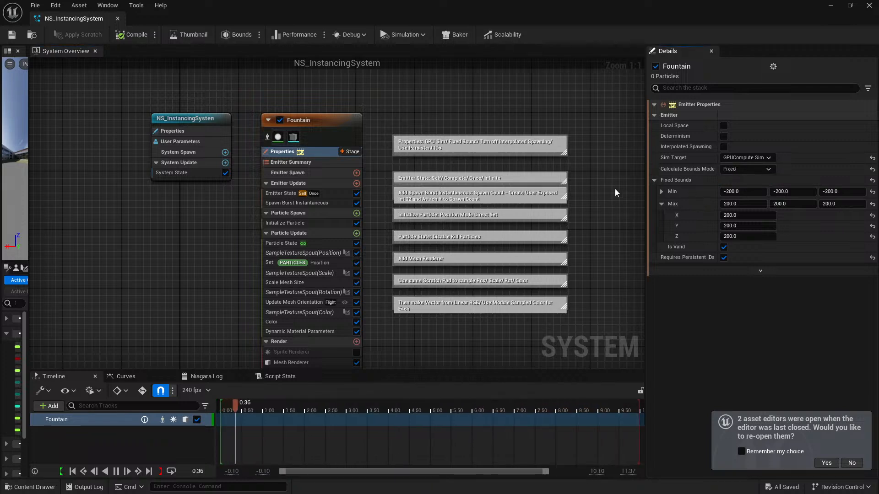
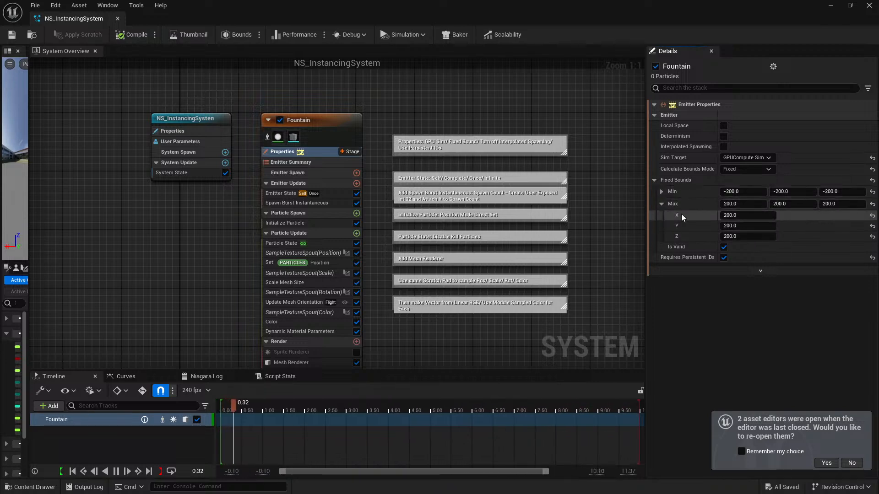
pyautogui.click(661, 204)
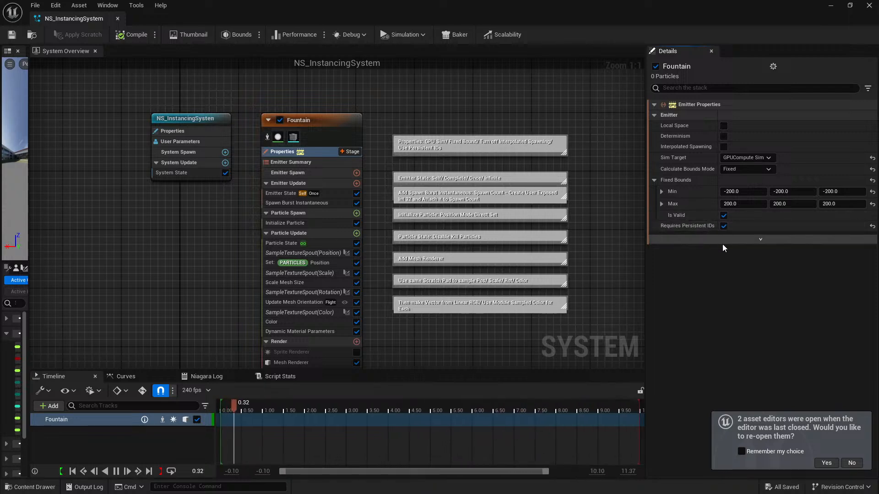
# Place the Niagara editor side by side with TouchDesigner and inspect the SpoutPosition operator's sender settings there
pyautogui.press('super+Right')
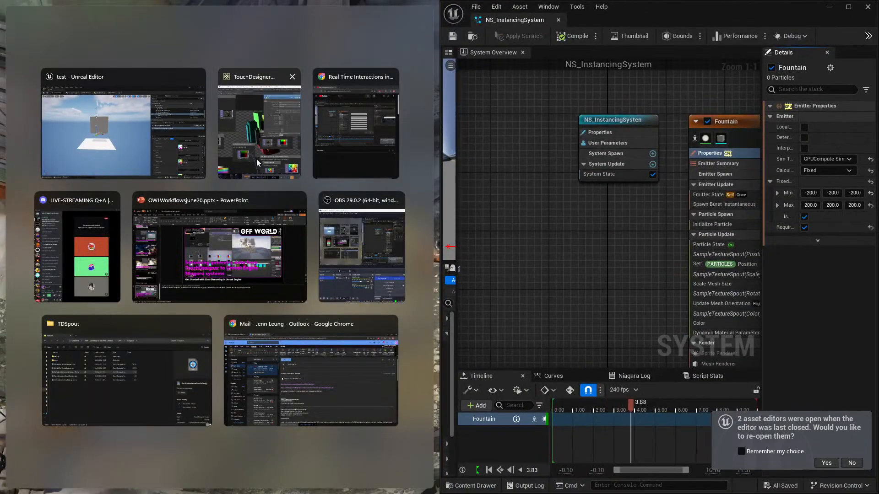
pyautogui.click(257, 162)
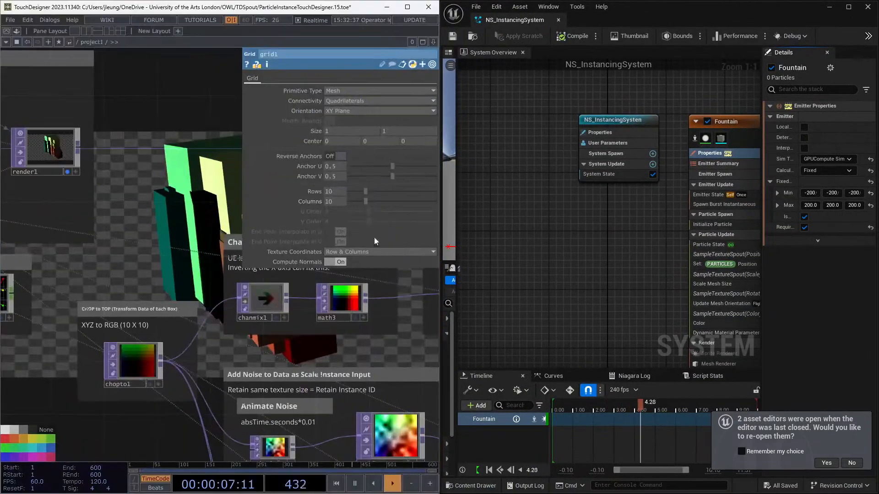
pyautogui.scroll(3, 181, 340)
pyautogui.moveTo(181, 340); pyautogui.dragTo(141, 341)
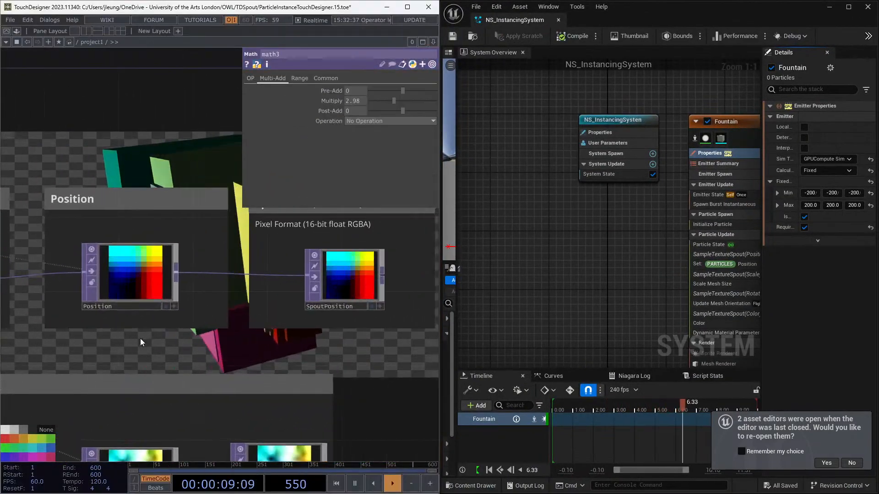
pyautogui.scroll(3, 141, 342)
pyautogui.moveTo(216, 352); pyautogui.dragTo(133, 357)
pyautogui.scroll(3, 128, 298)
pyautogui.moveTo(356, 295); pyautogui.dragTo(297, 319)
pyautogui.click(161, 240)
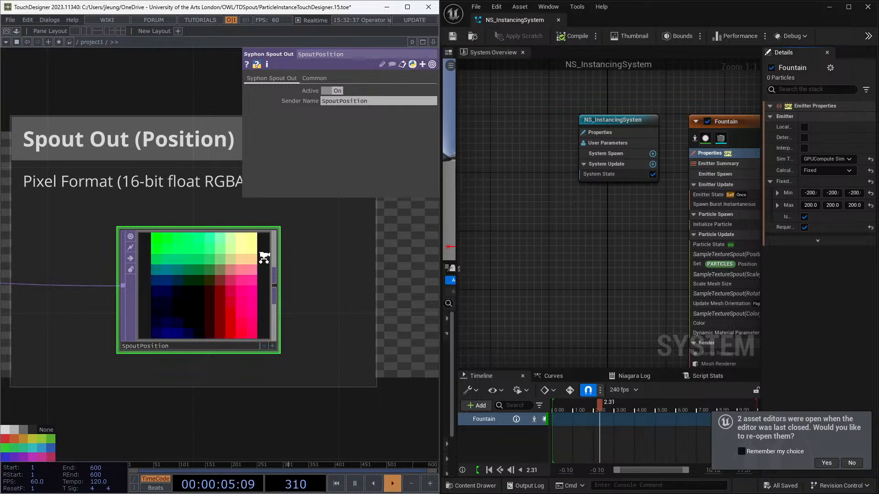
# Examine the geo1 instance box and its ID note, and follow the network back to the Position and SpoutPosition nodes
pyautogui.scroll(-8, 264, 256)
pyautogui.scroll(10, 268, 273)
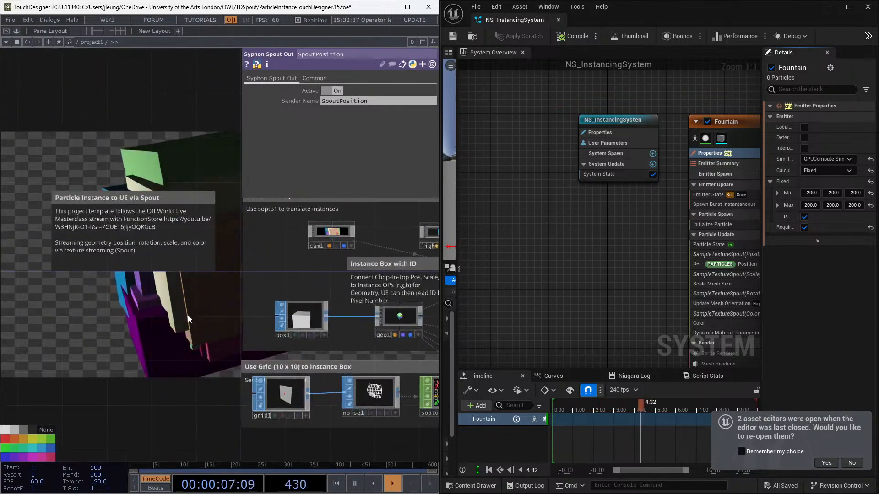
pyautogui.scroll(5, 269, 272)
pyautogui.scroll(-2, 266, 293)
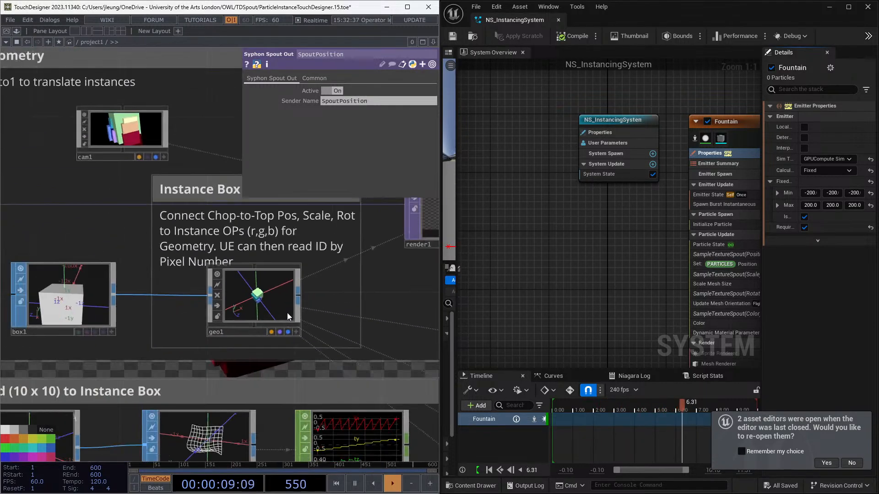
pyautogui.scroll(2, 263, 306)
pyautogui.scroll(1, 263, 306)
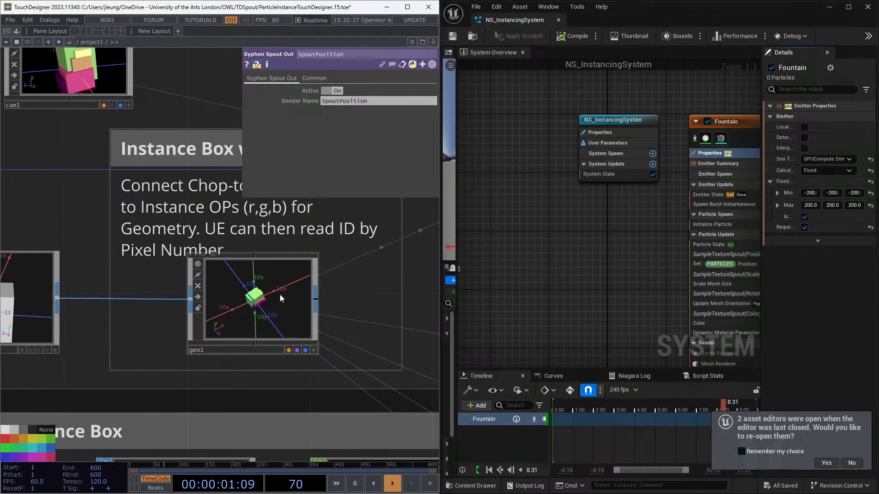
pyautogui.scroll(-4, 321, 328)
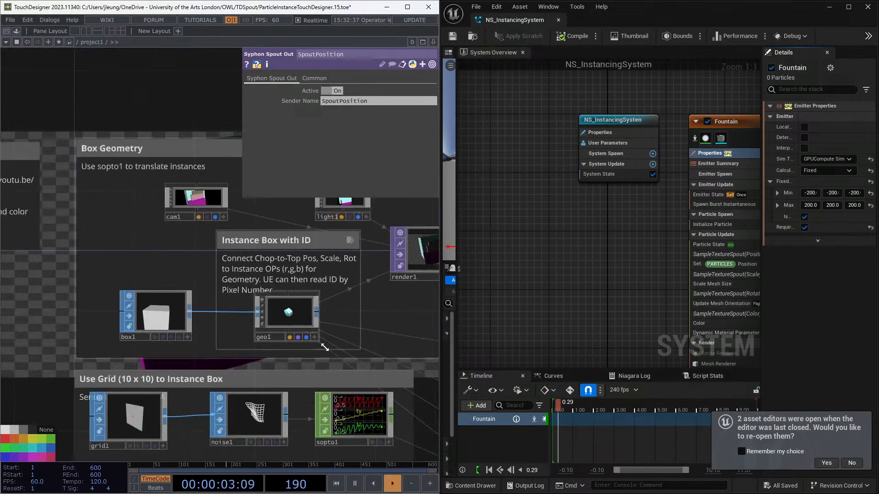
pyautogui.scroll(-4, 396, 326)
pyautogui.scroll(5, 335, 325)
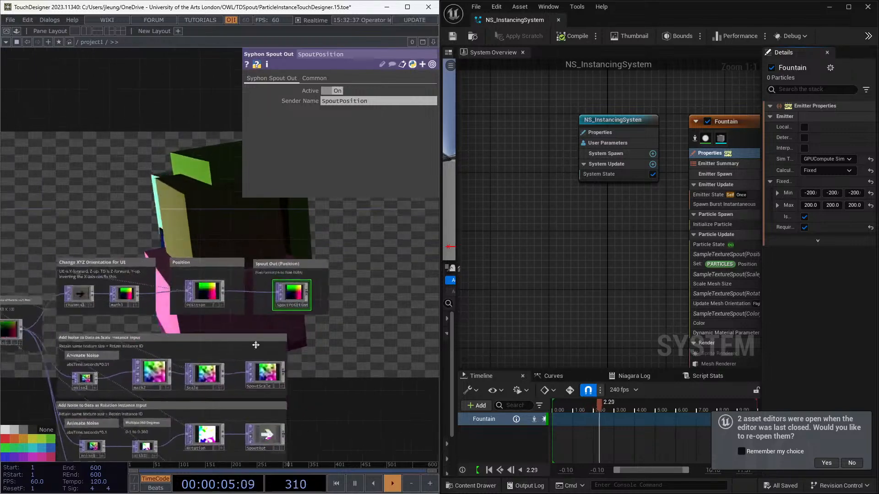
pyautogui.scroll(2, 334, 324)
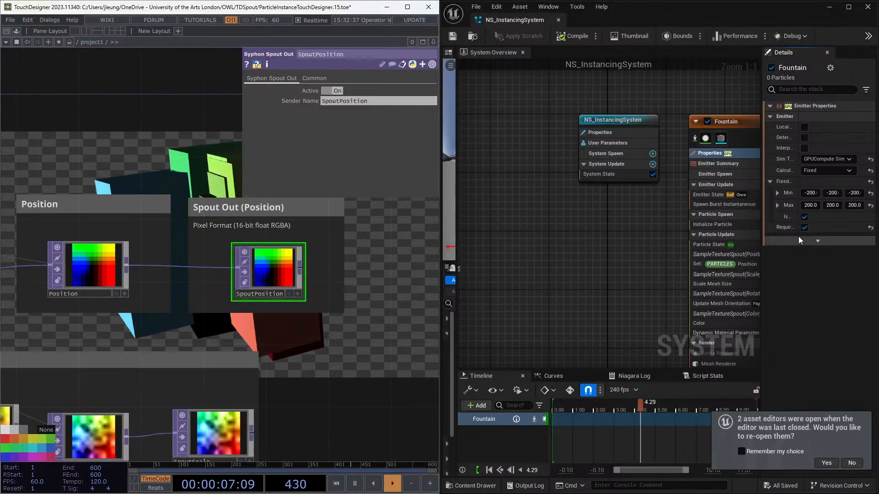
# Maximize the Niagara editor and review the Fountain's advanced properties and its Emitter State, Initialize Particle and Particle State modules
pyautogui.click(848, 7)
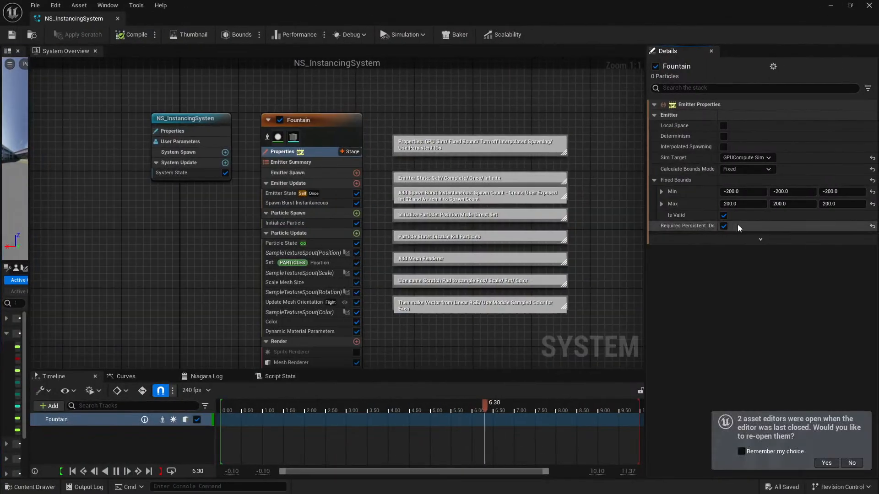
pyautogui.click(737, 243)
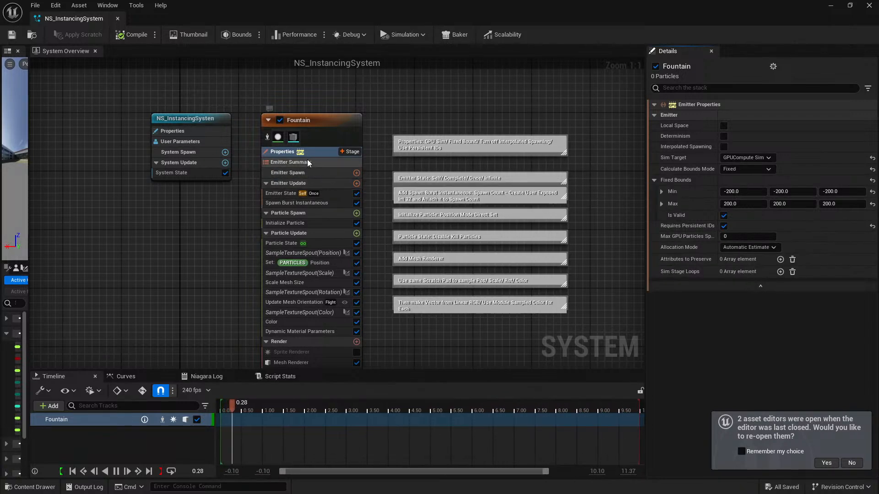
pyautogui.click(333, 194)
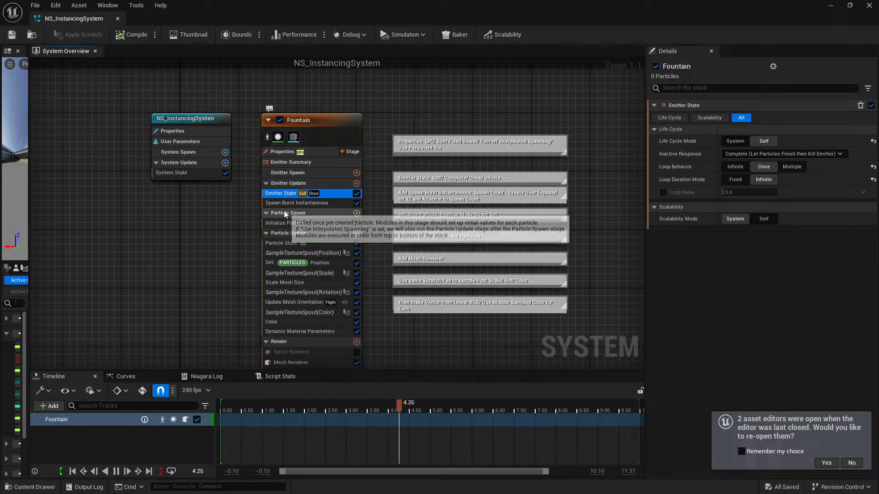
pyautogui.click(294, 222)
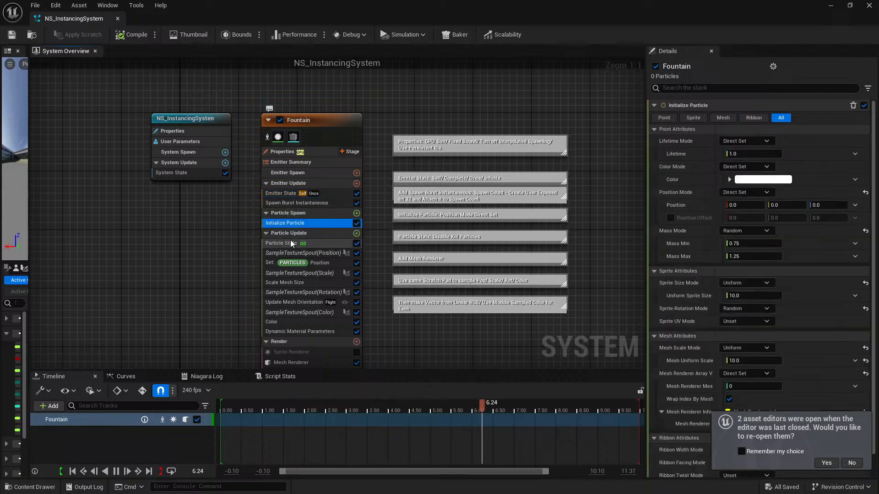
pyautogui.click(290, 243)
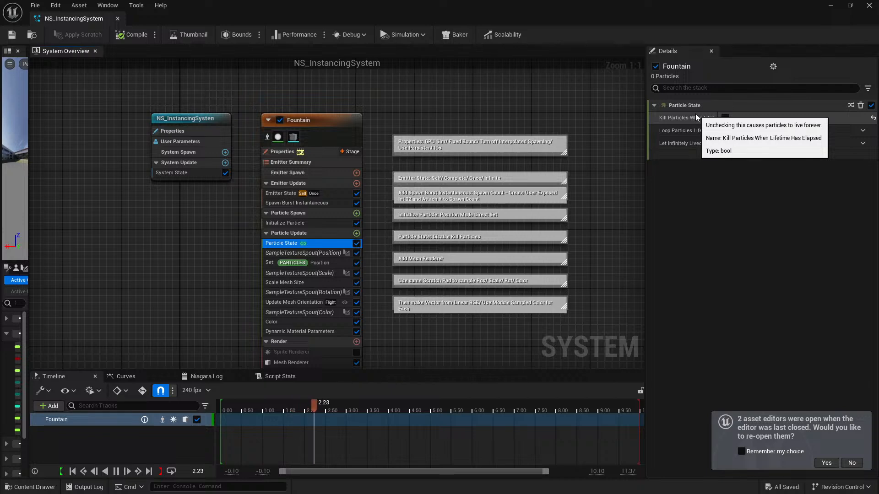
# Review the Spawn Burst Instantaneous settings and the modules offered for Emitter Update, without adding one
pyautogui.click(329, 202)
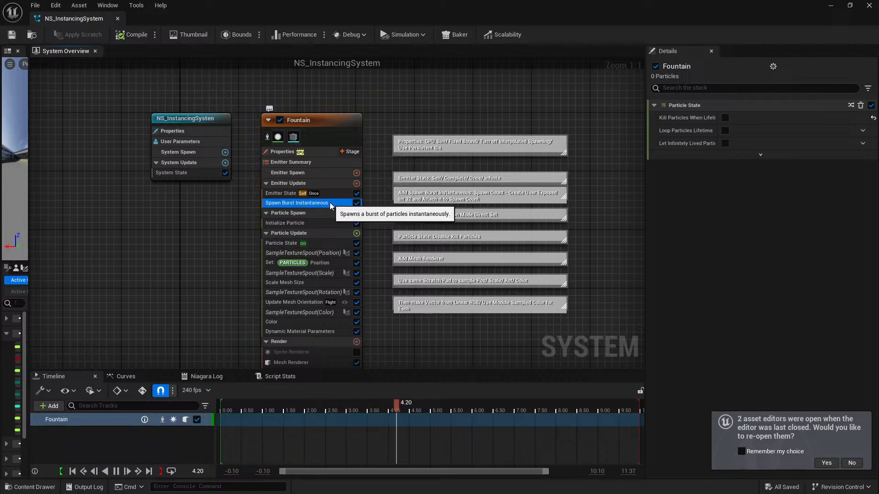
pyautogui.click(359, 186)
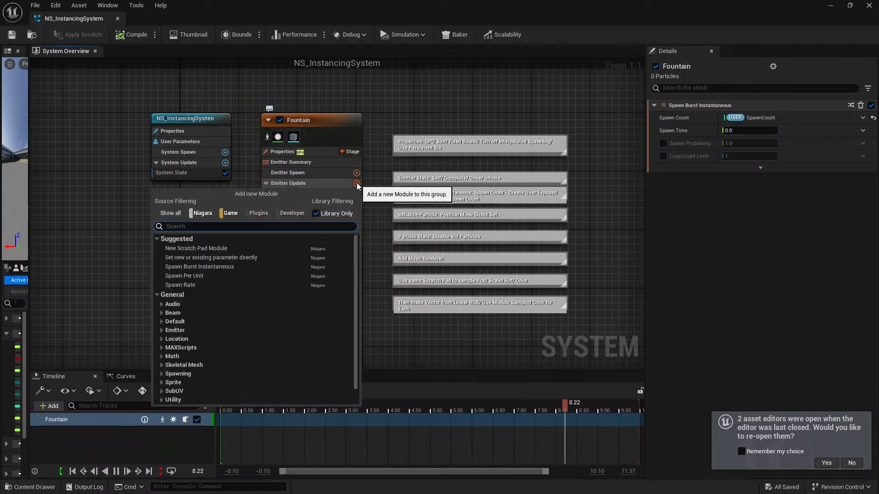
pyautogui.press('Escape')
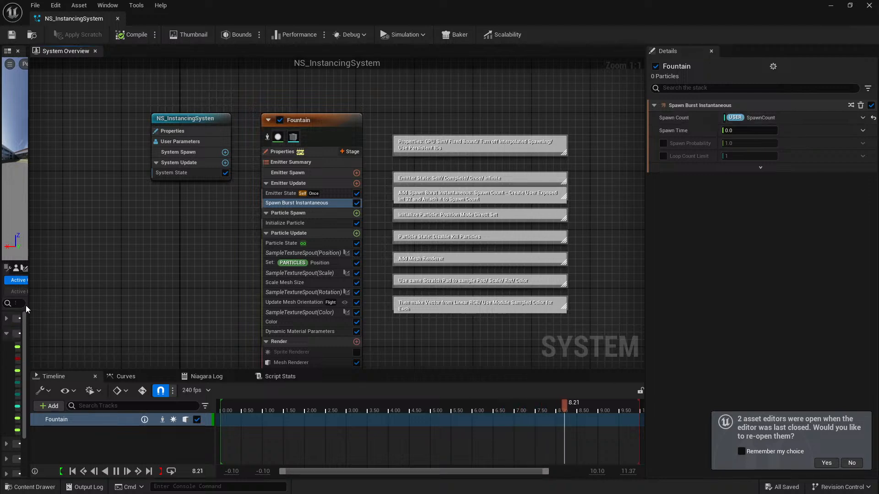
# Reveal the User Exposed parameters and look up the int32 type for a new user parameter, without creating one
pyautogui.moveTo(29, 307); pyautogui.dragTo(183, 302)
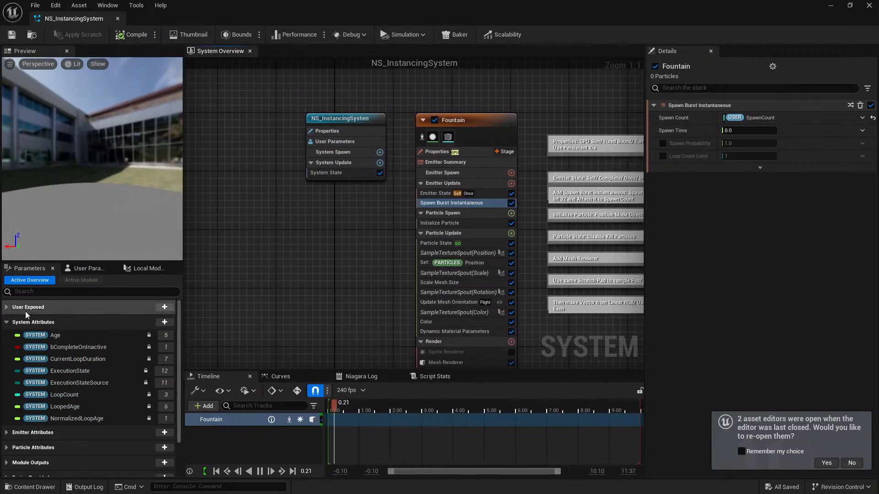
pyautogui.click(7, 308)
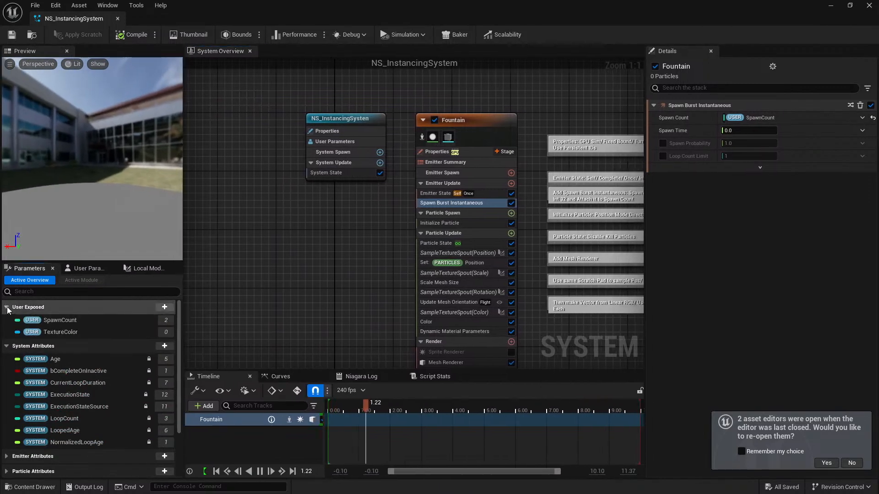
pyautogui.click(166, 308)
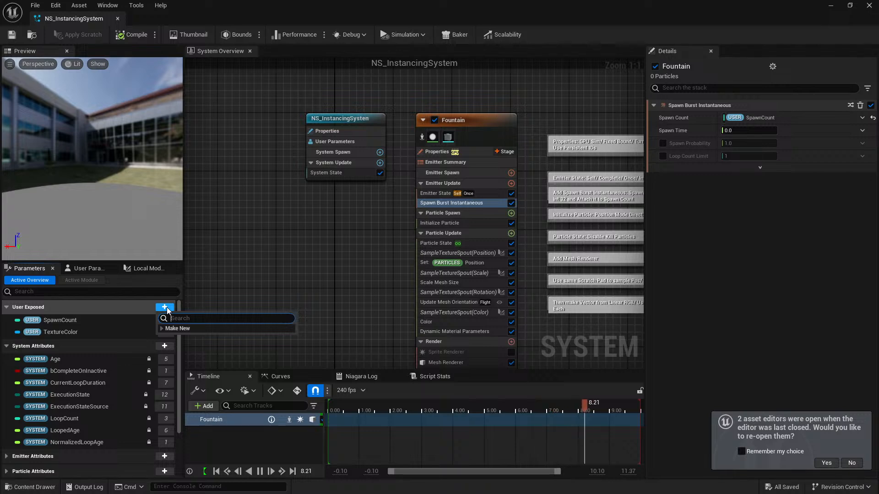
pyautogui.write('in')
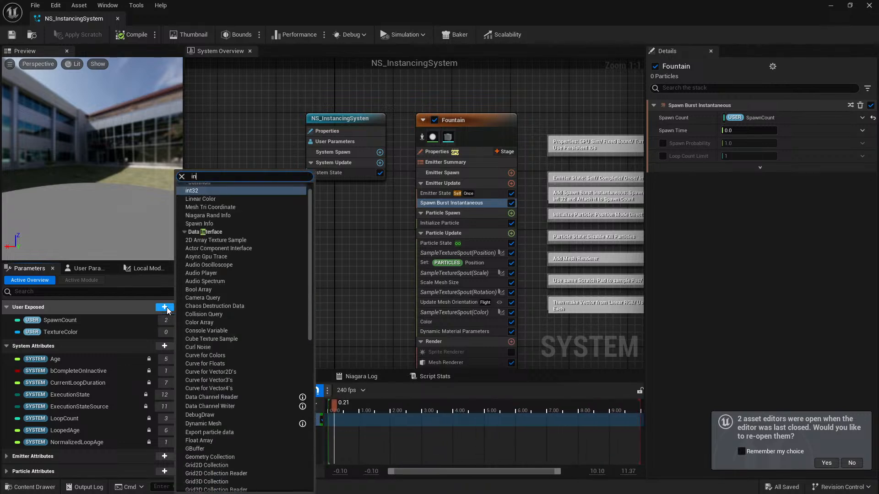
pyautogui.write('t32')
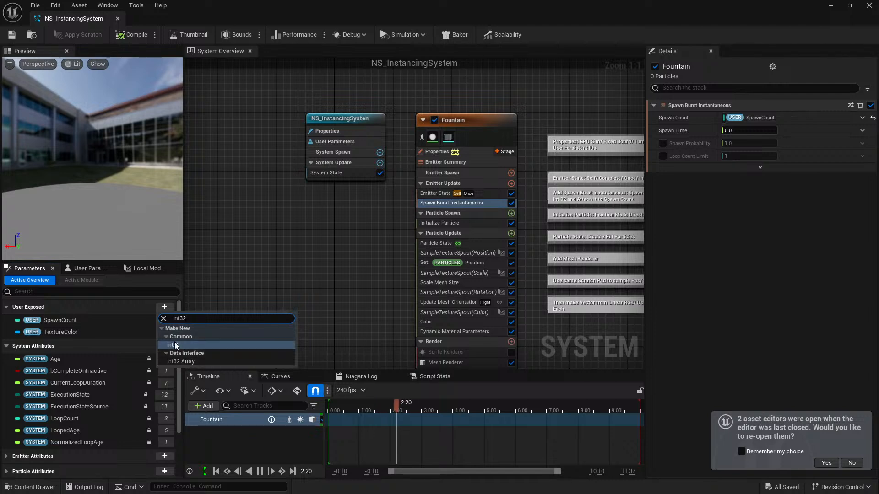
pyautogui.click(310, 226)
# Highlight where the SpawnCount user parameter is used in the Fountain emitter, and return to the test level
pyautogui.click(87, 324)
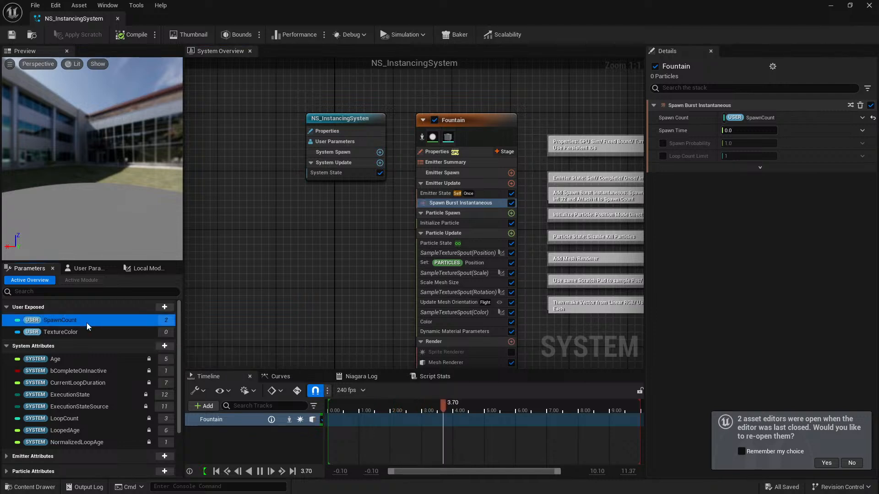
pyautogui.click(287, 270)
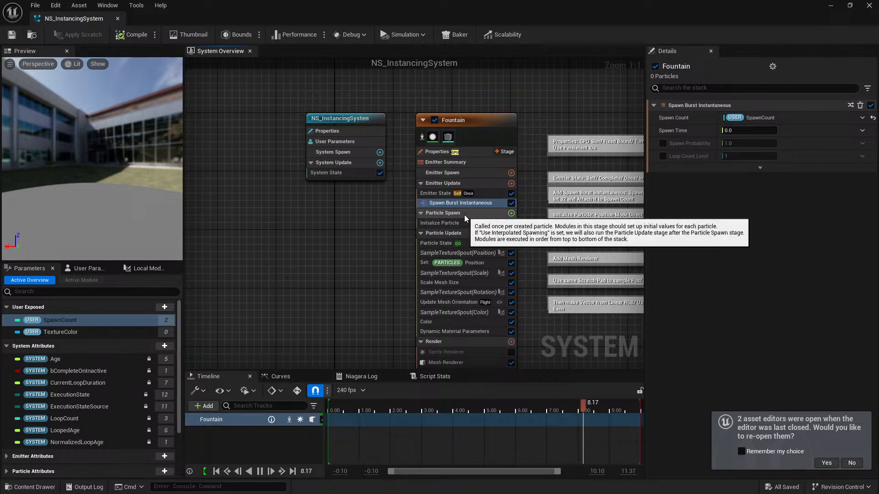
pyautogui.click(830, 6)
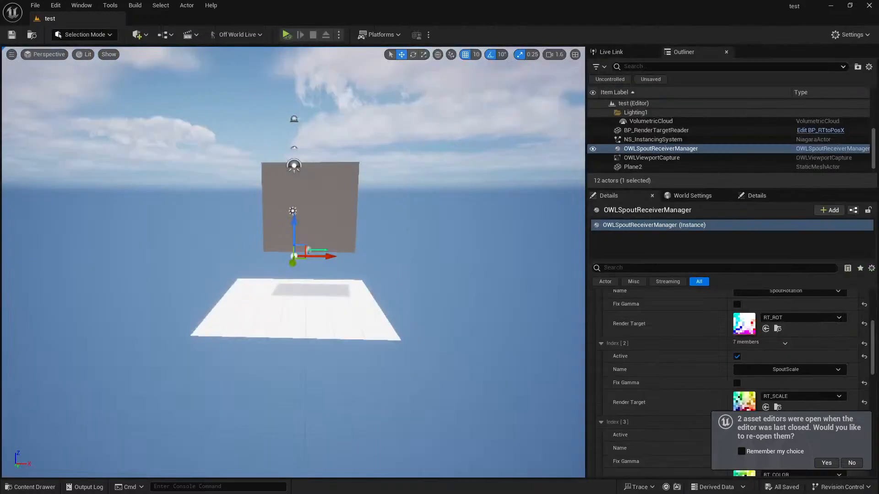
# Inspect the user parameters on the NS_InstancingSystem actor's Niagara component in the test level, and return to the Niagara editor
pyautogui.click(695, 139)
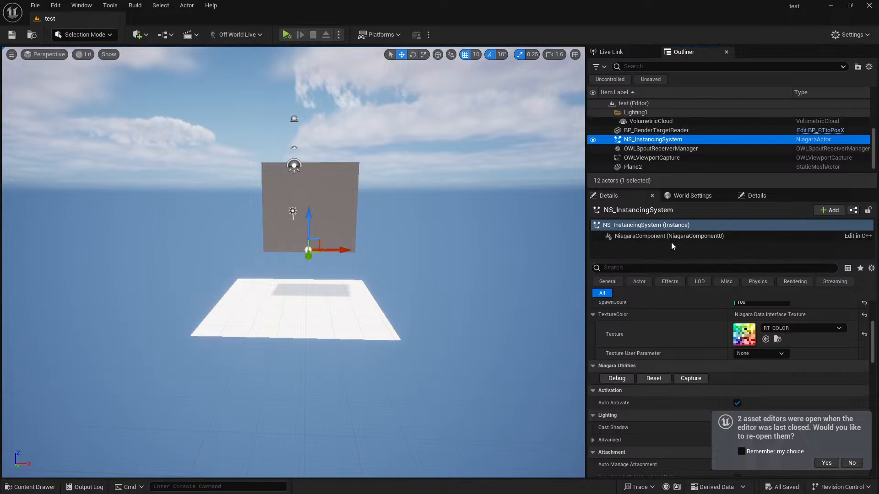
pyautogui.click(677, 236)
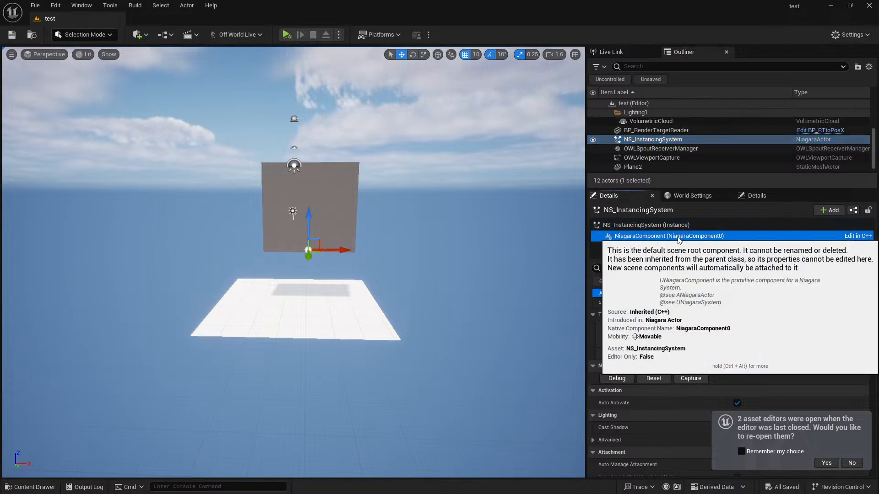
pyautogui.scroll(3, 699, 369)
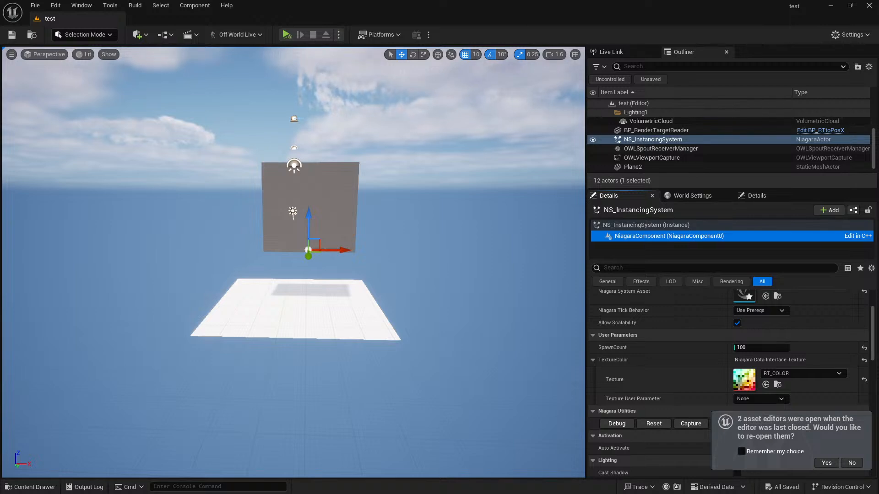
pyautogui.moveTo(878, 19); pyautogui.dragTo(660, 3)
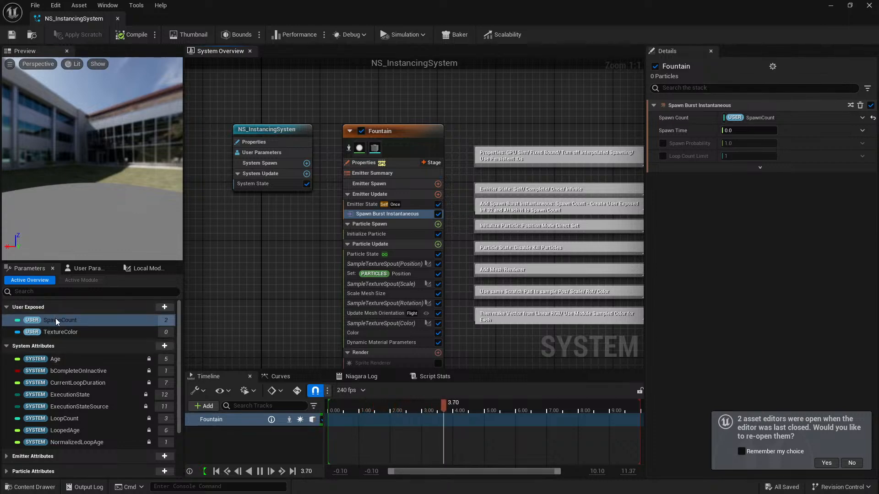
# Review the Spawn Count binding of Spawn Burst Instantaneous and the Position Mode setting of Initialize Particle
pyautogui.click(767, 118)
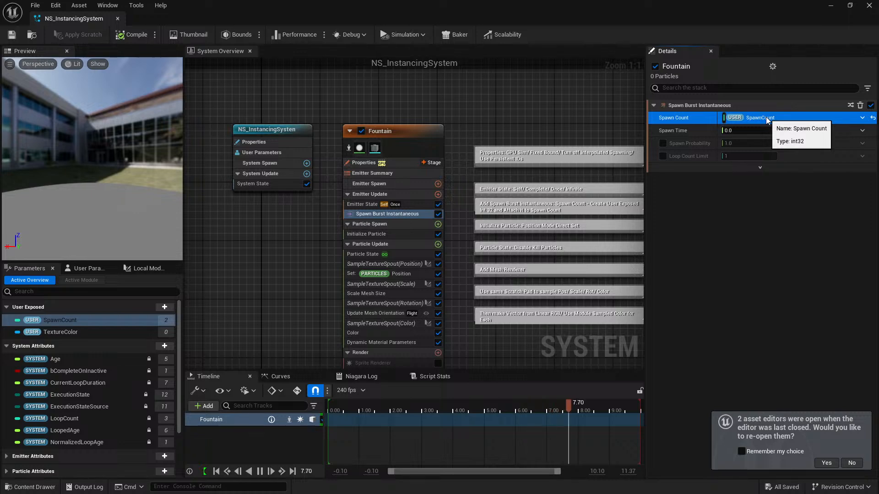
pyautogui.click(375, 234)
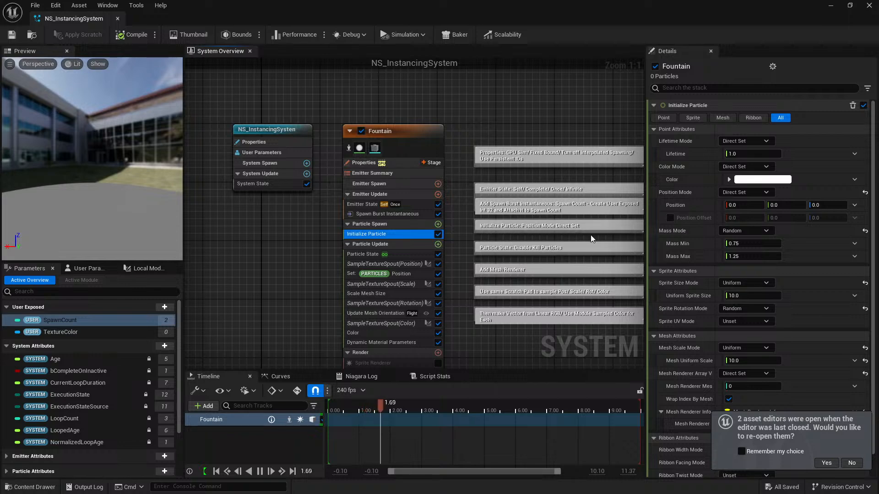
pyautogui.moveTo(569, 100)
pyautogui.mouseDown()
pyautogui.moveTo(544, 88)
pyautogui.moveTo(549, 93)
pyautogui.mouseUp()
pyautogui.moveTo(562, 102); pyautogui.dragTo(529, 85, button='right')
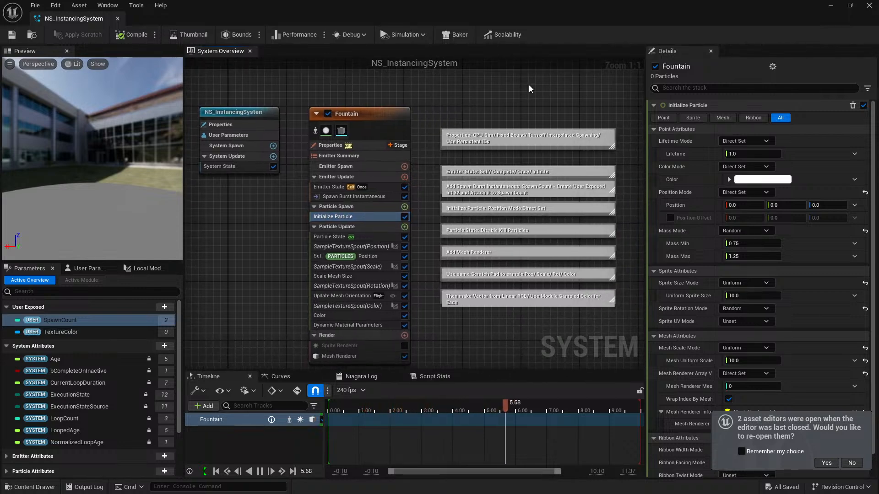
pyautogui.click(745, 192)
pyautogui.click(736, 205)
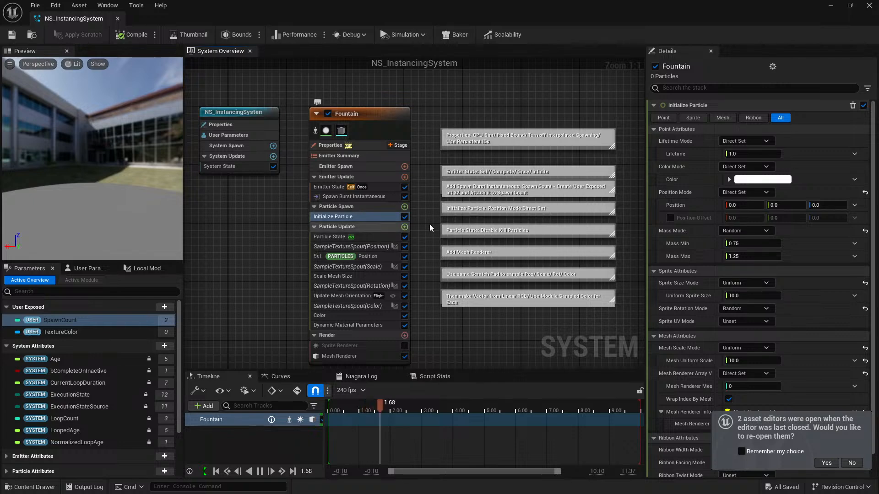
# Highlight the Particle State and Add Mesh Renderer notes, and examine the Fountain's Mesh Renderer mesh and override material settings
pyautogui.click(520, 230)
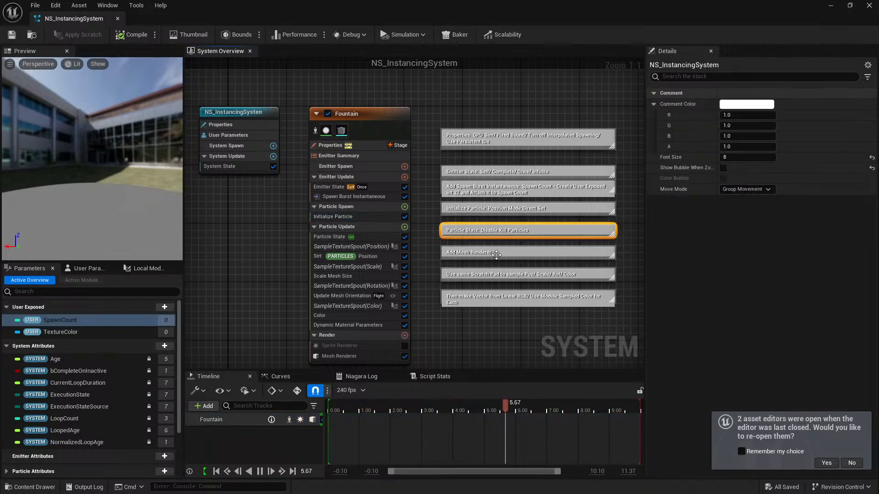
pyautogui.click(533, 254)
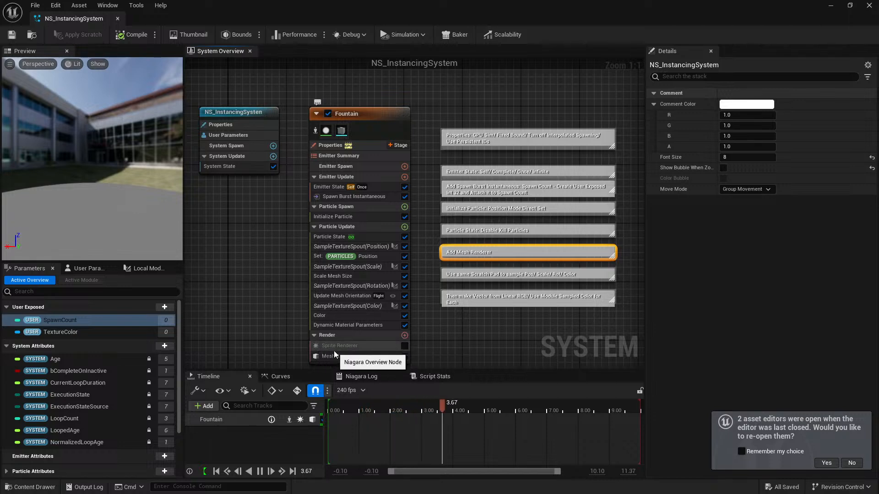
pyautogui.click(355, 360)
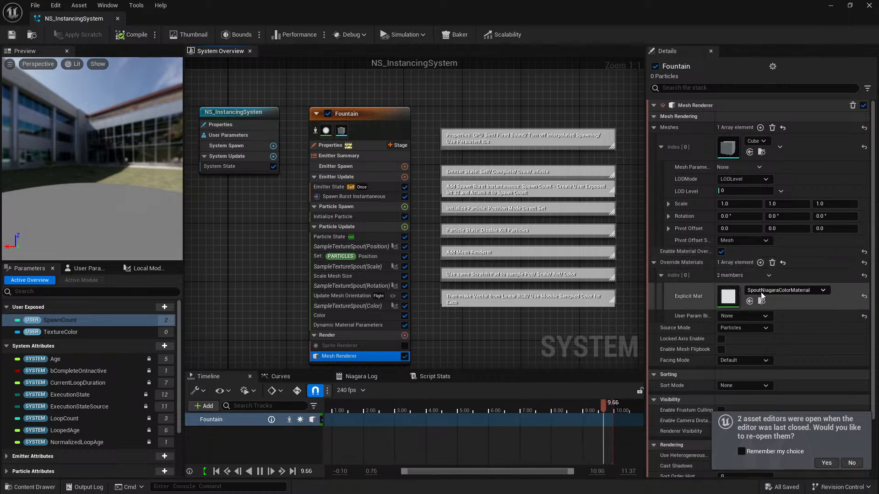
# Open the Mesh Renderer's SpoutNiagaraColorMaterial and move the Particle Color node slightly upward in its graph
pyautogui.doubleClick(728, 296)
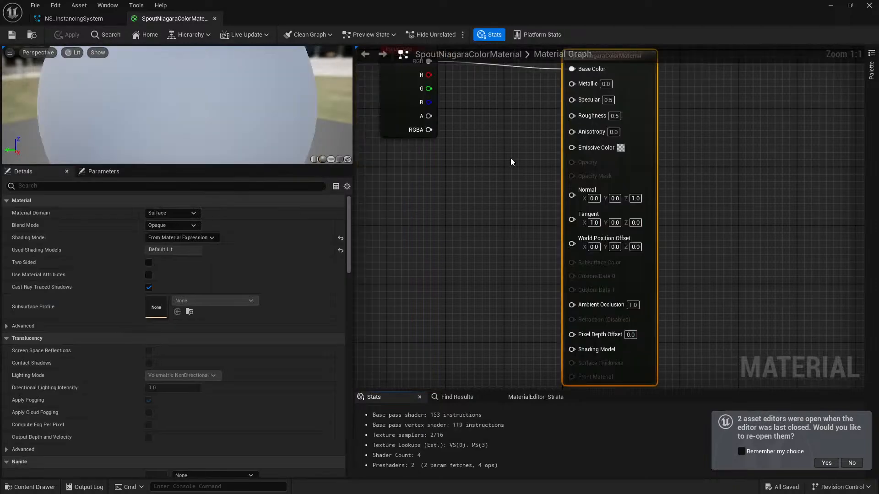
pyautogui.moveTo(567, 259); pyautogui.dragTo(443, 153)
pyautogui.moveTo(491, 235); pyautogui.dragTo(551, 341, button='right')
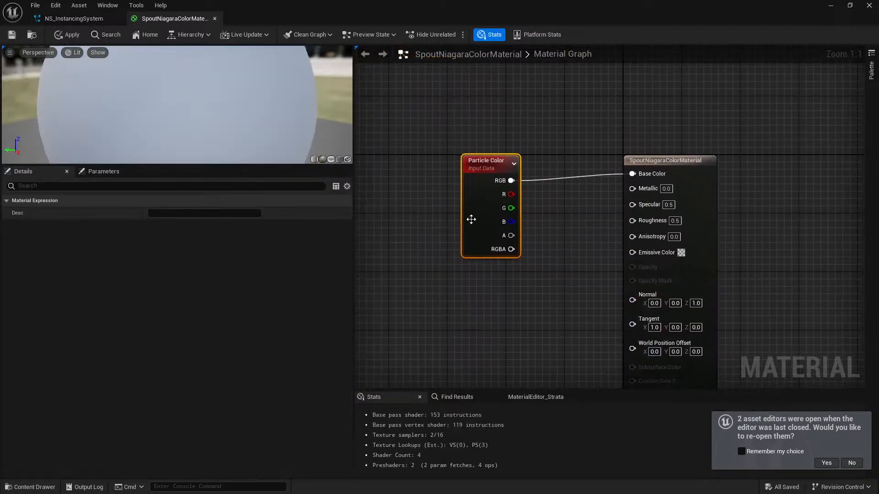
pyautogui.moveTo(470, 218); pyautogui.dragTo(471, 210)
pyautogui.rightClick(504, 127)
pyautogui.write('o')
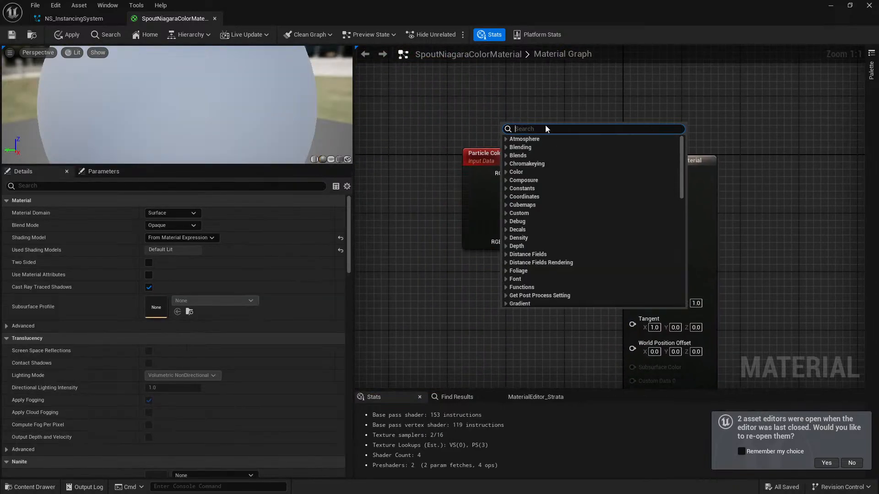
pyautogui.press('BackSpace')
pyautogui.write('parci')
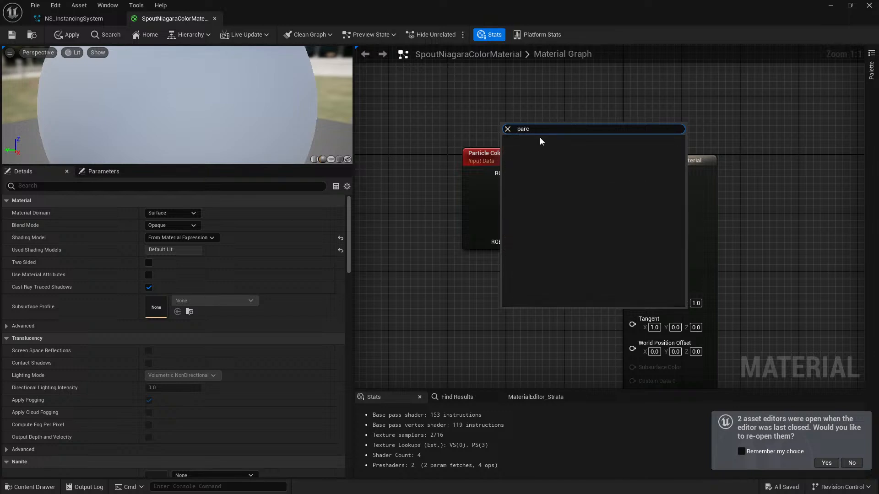
pyautogui.press('BackSpace')
pyautogui.click(480, 293)
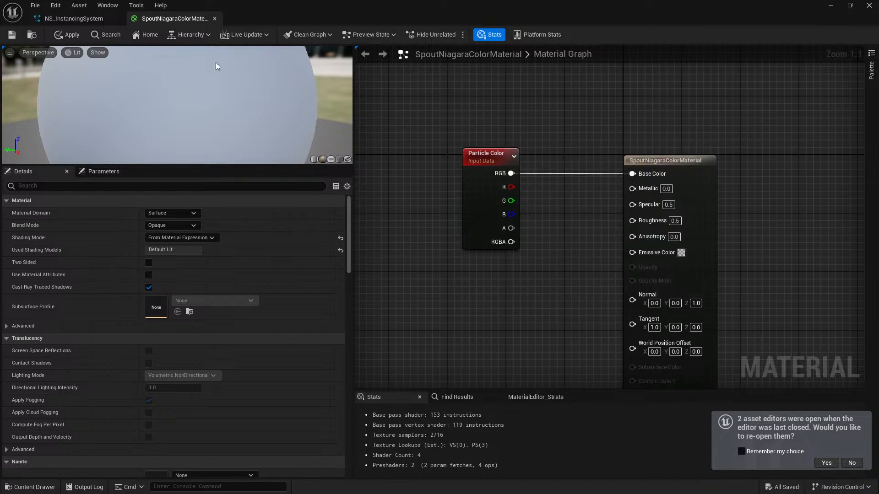
# Return to NS_InstancingSystem and select the Particle Update modules from SampleTextureSpout(Position) through Update Mesh Orientation to review their settings
pyautogui.click(73, 18)
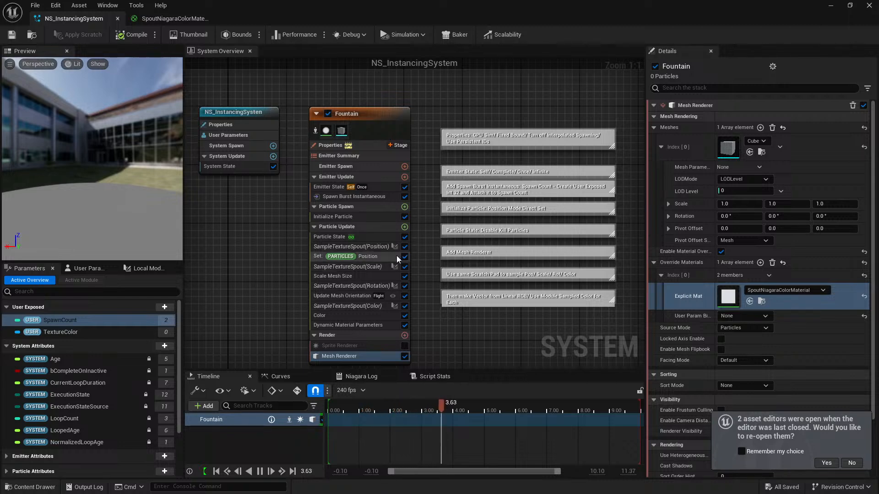
pyautogui.click(370, 246)
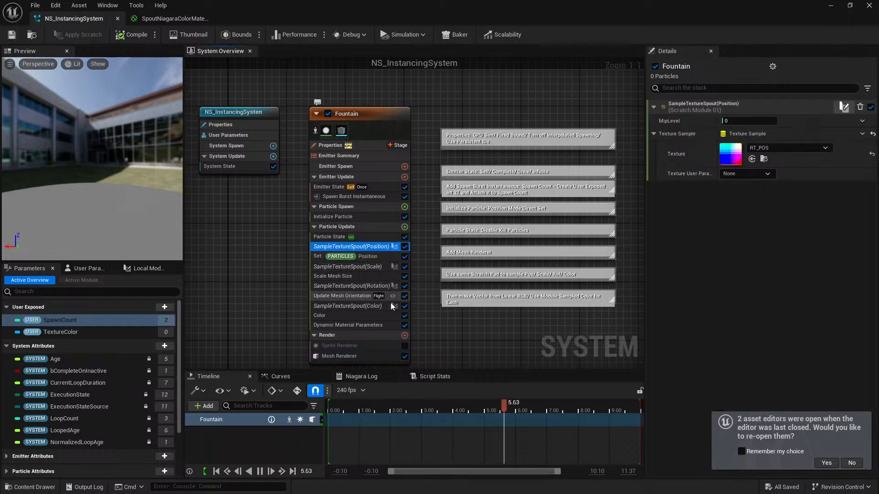
pyautogui.keyDown('shift'); pyautogui.click(364, 298); pyautogui.keyUp('shift')
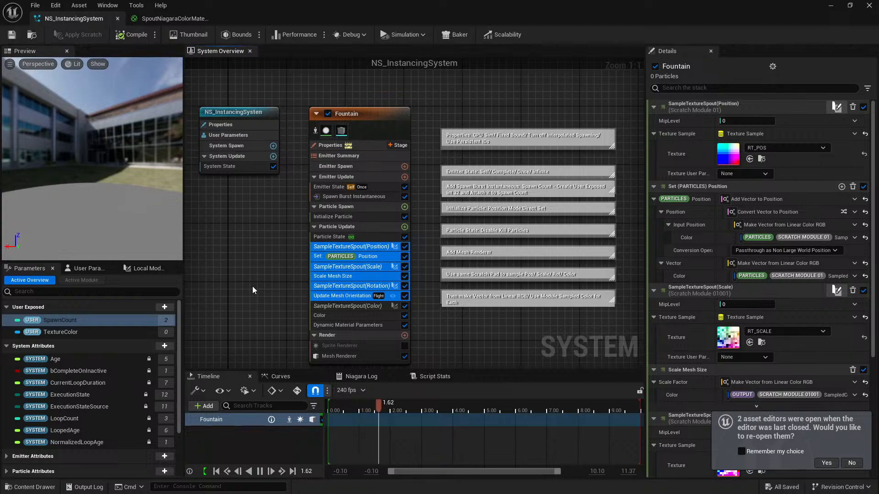
# Open the SampleTextureSpout(Position) scratch module and examine the comments on matching each particle ID to its pixel
pyautogui.doubleClick(359, 246)
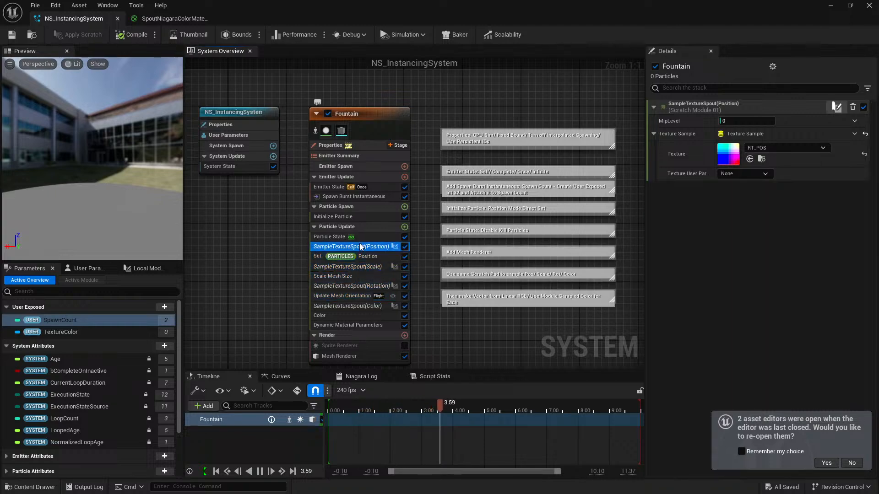
pyautogui.scroll(9, 226, 172)
pyautogui.moveTo(292, 209); pyautogui.dragTo(436, 321, button='right')
pyautogui.scroll(-1, 436, 322)
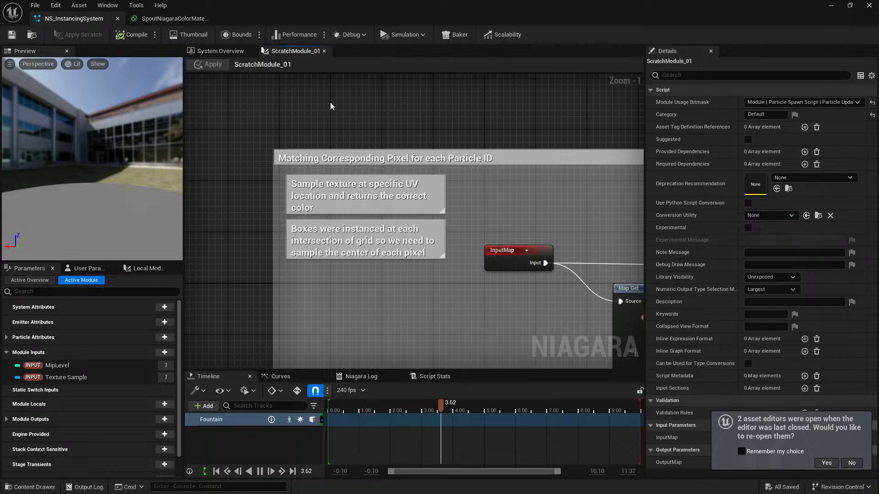
# Examine the ScratchModule_01 node chain from InputMap and Map Get through to Sample Texture 2D and Map Set
pyautogui.moveTo(482, 120); pyautogui.dragTo(309, 77, button='right')
pyautogui.scroll(-4, 315, 81)
pyautogui.scroll(2, 394, 145)
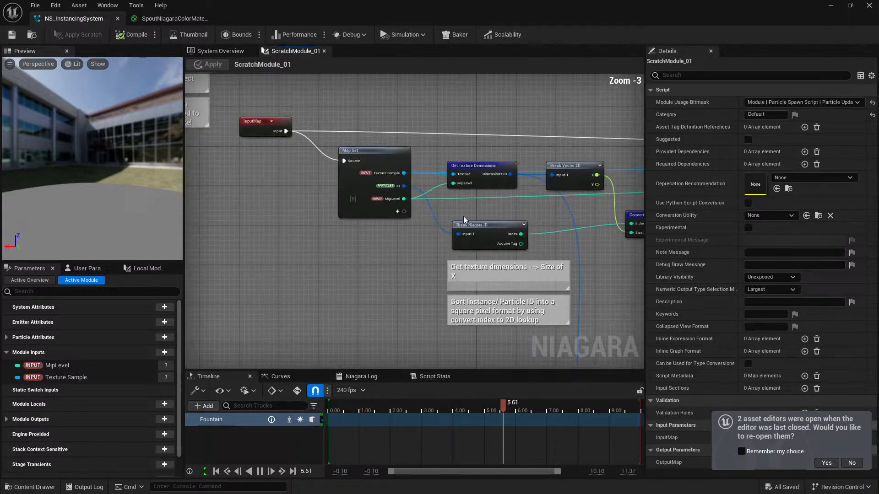
pyautogui.moveTo(301, 230); pyautogui.dragTo(254, 310, button='right')
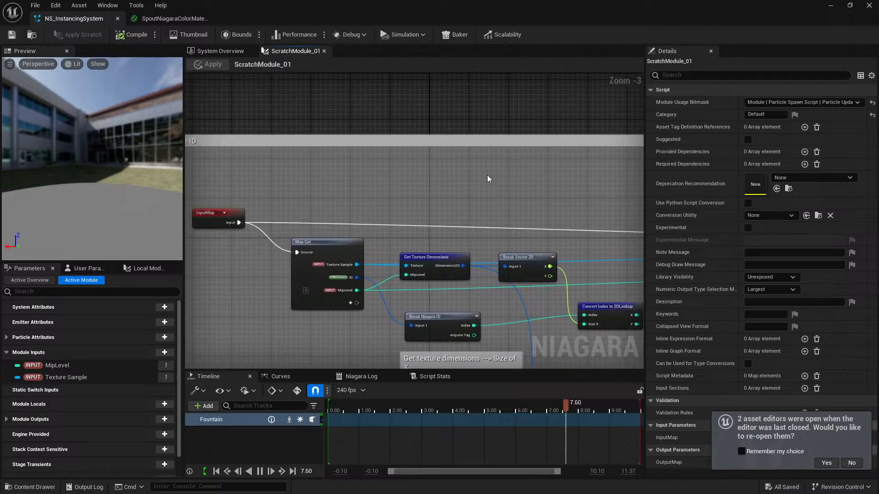
pyautogui.moveTo(525, 165); pyautogui.dragTo(197, 165, button='right')
pyautogui.scroll(-2, 545, 180)
pyautogui.moveTo(613, 183); pyautogui.dragTo(339, 181, button='right')
pyautogui.moveTo(567, 177); pyautogui.dragTo(708, 181, button='right')
pyautogui.scroll(5, 358, 275)
pyautogui.scroll(-6, 327, 229)
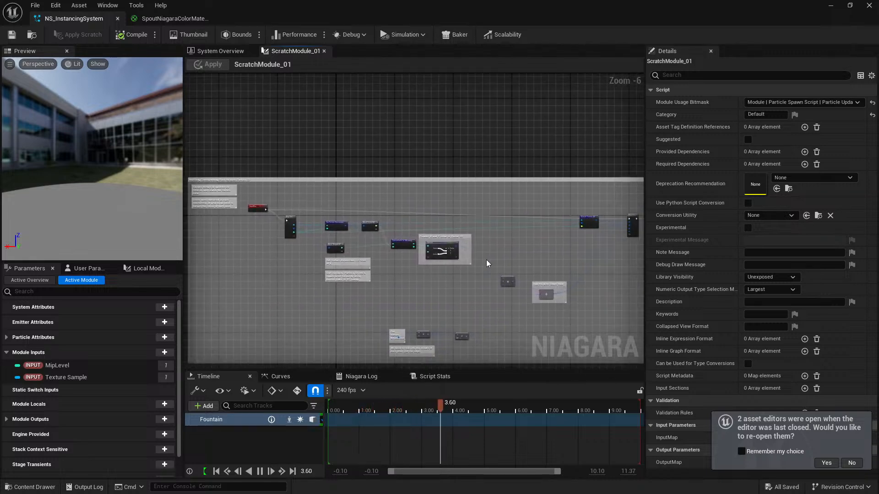
pyautogui.moveTo(548, 181); pyautogui.dragTo(550, 124, button='right')
pyautogui.scroll(5, 480, 196)
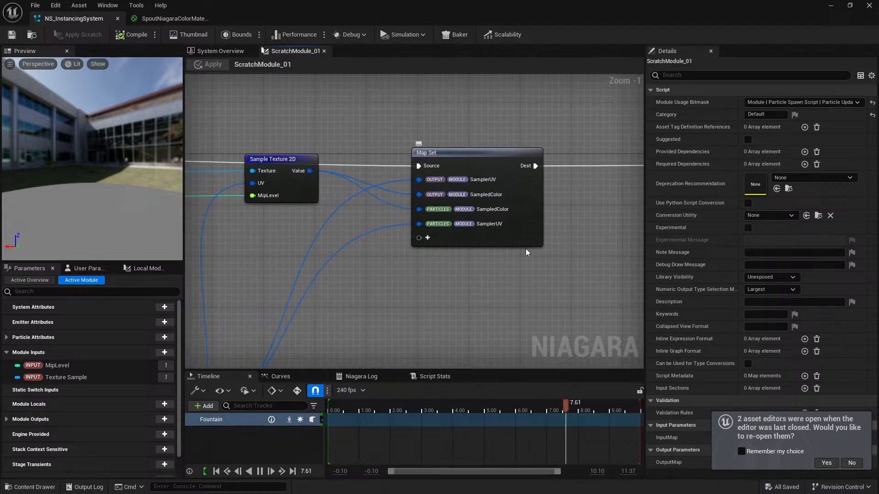
pyautogui.scroll(-5, 506, 275)
pyautogui.moveTo(474, 327); pyautogui.dragTo(662, 307, button='right')
pyautogui.scroll(4, 348, 244)
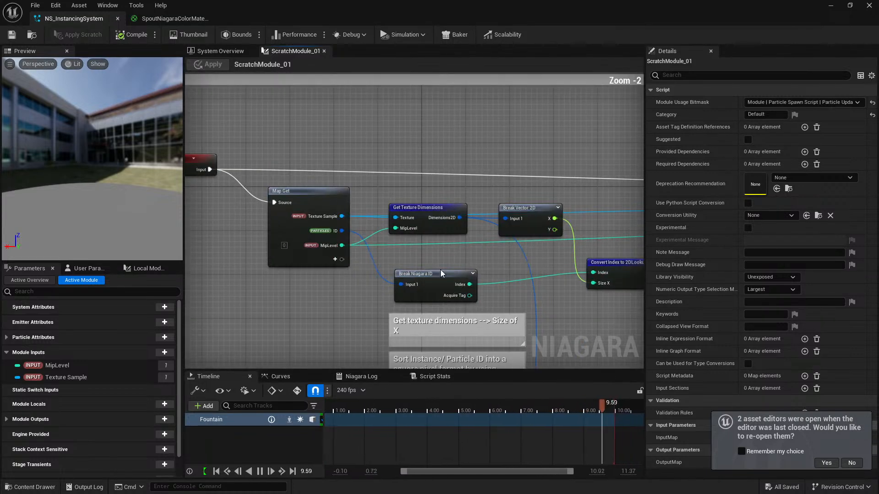
# Review the Fountain emitter stack in the system overview and the ScratchModule_01 comments on matching pixels to particle IDs
pyautogui.click(220, 50)
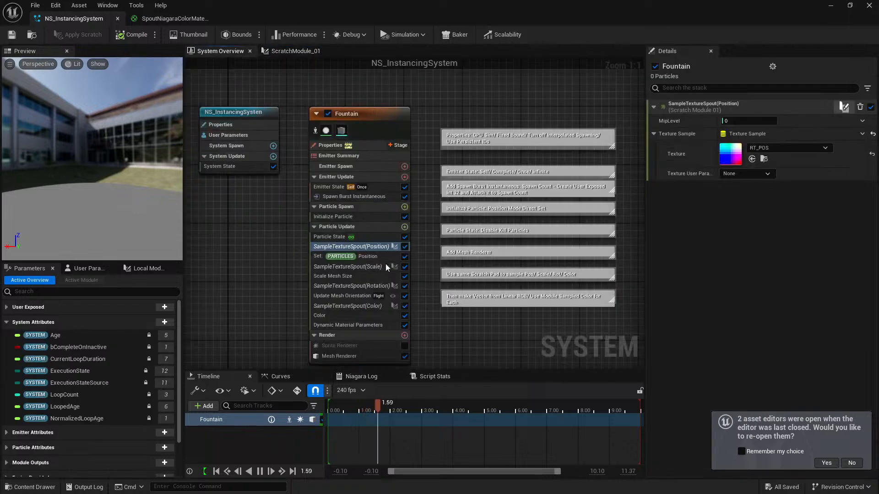
pyautogui.click(295, 50)
pyautogui.scroll(1, 330, 260)
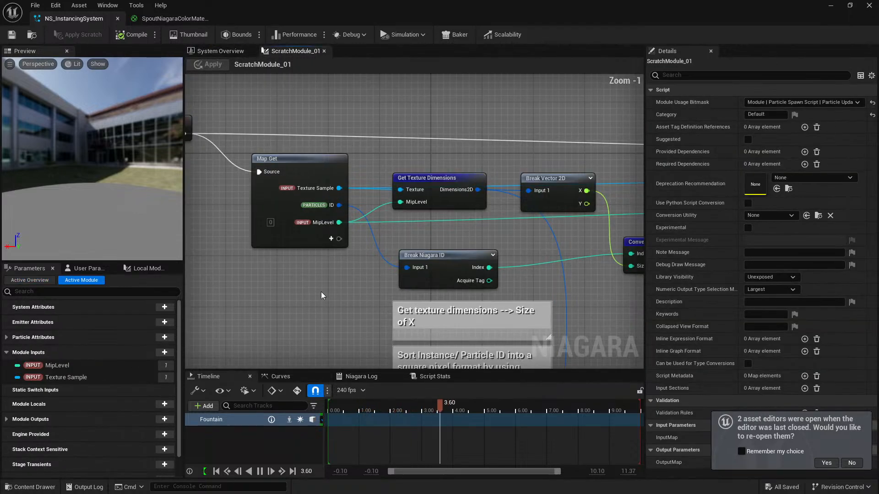
pyautogui.moveTo(320, 292); pyautogui.dragTo(465, 307, button='right')
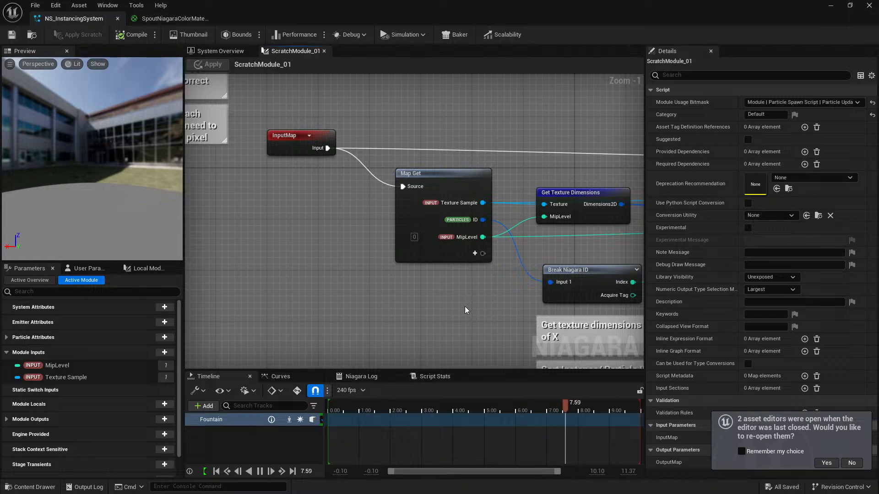
pyautogui.scroll(-4, 466, 308)
pyautogui.moveTo(491, 337); pyautogui.dragTo(216, 158, button='right')
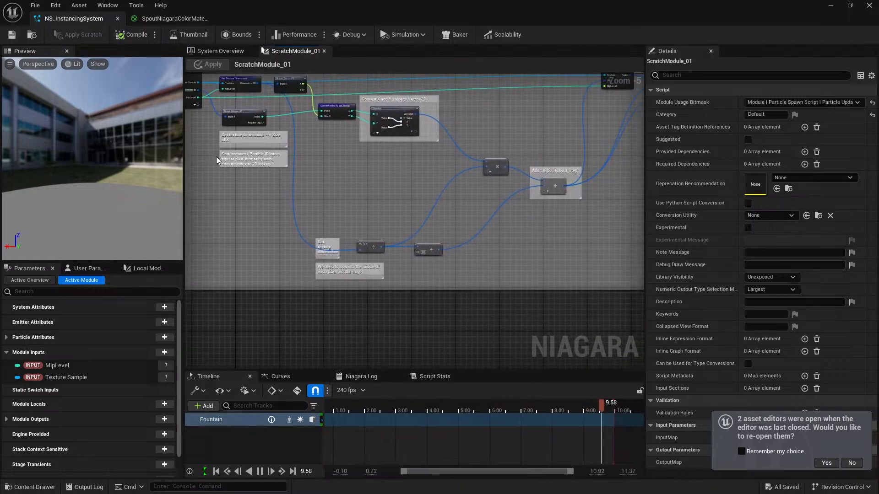
pyautogui.moveTo(587, 220); pyautogui.dragTo(642, 347, button='right')
pyautogui.scroll(2, 371, 200)
pyautogui.scroll(2, 348, 253)
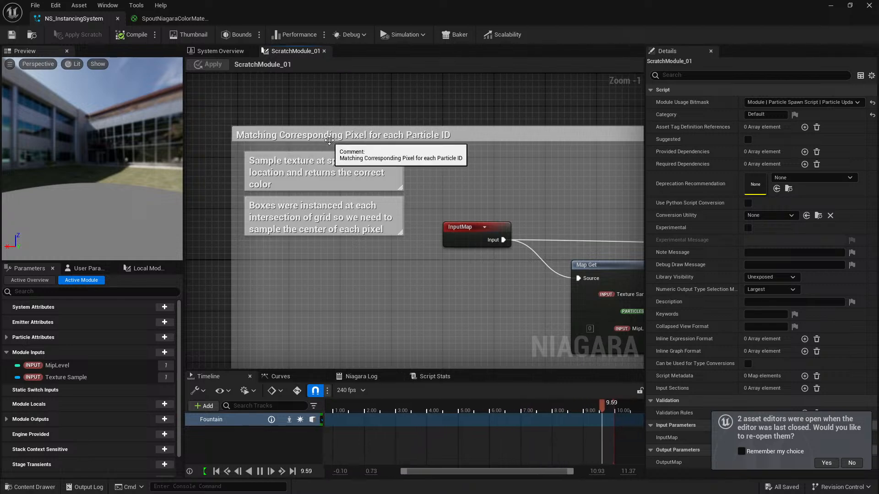
pyautogui.moveTo(784, 19); pyautogui.dragTo(556, 1)
pyautogui.scroll(1, 315, 176)
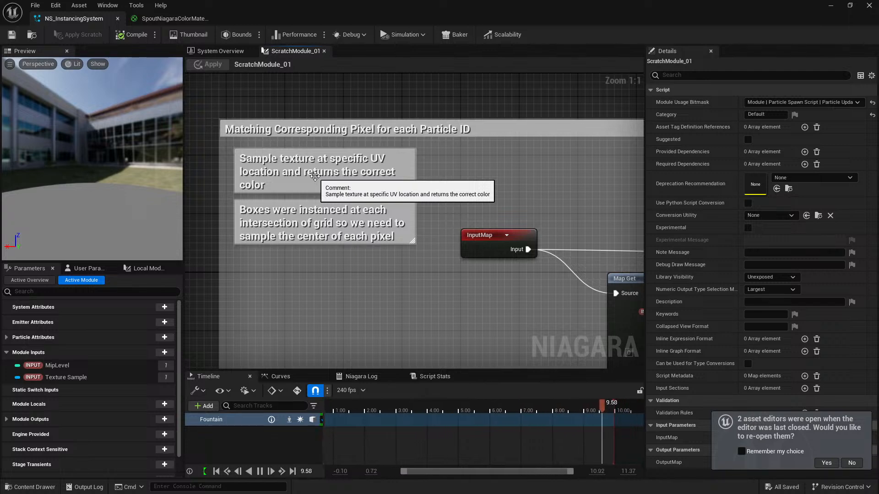
# Switch to TouchDesigner and inspect the individual pixels of the SpoutPosition texture up close
pyautogui.hotkey('alt', 'Tab')
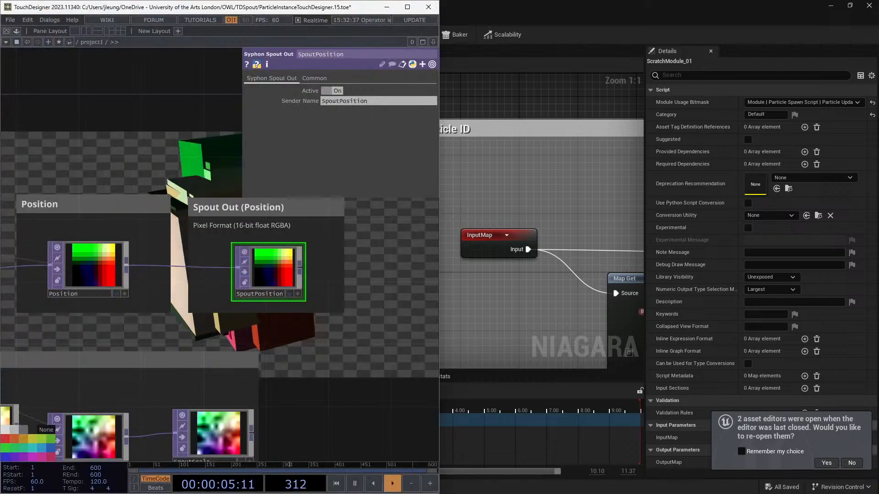
pyautogui.moveTo(357, 5); pyautogui.dragTo(673, 40)
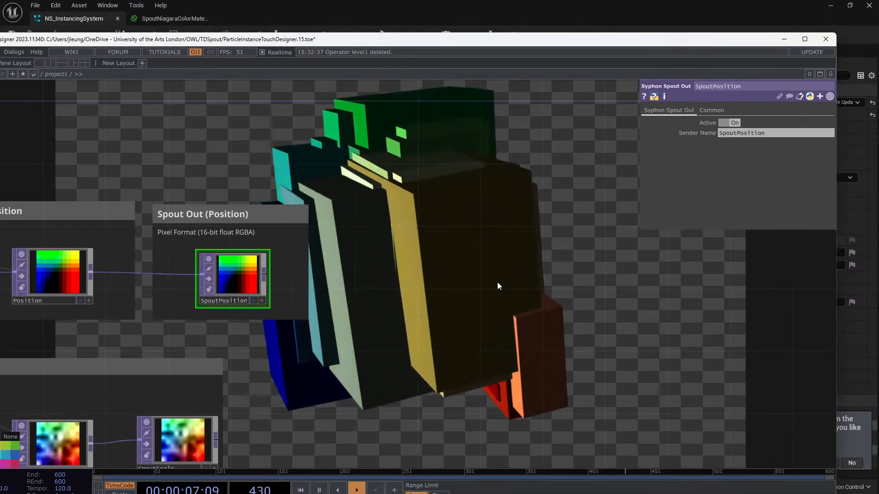
pyautogui.scroll(2, 211, 254)
pyautogui.scroll(5, 210, 255)
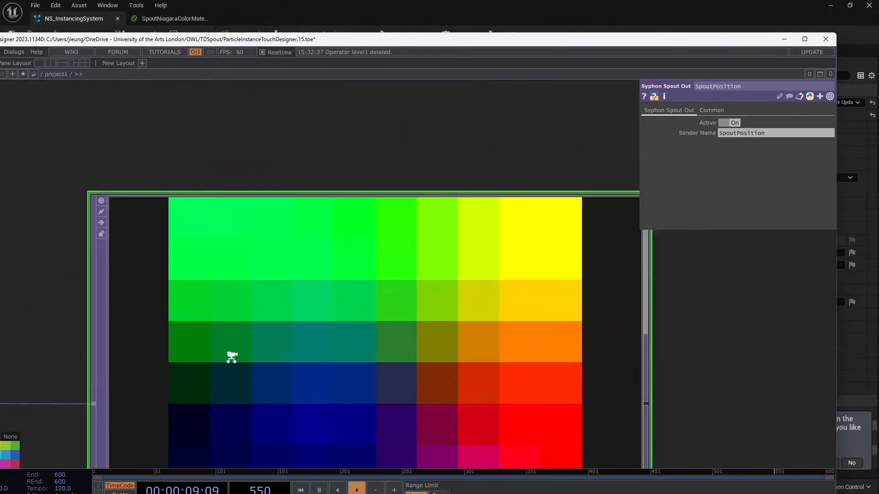
pyautogui.scroll(-4, 240, 347)
pyautogui.moveTo(617, 286); pyautogui.dragTo(629, 142)
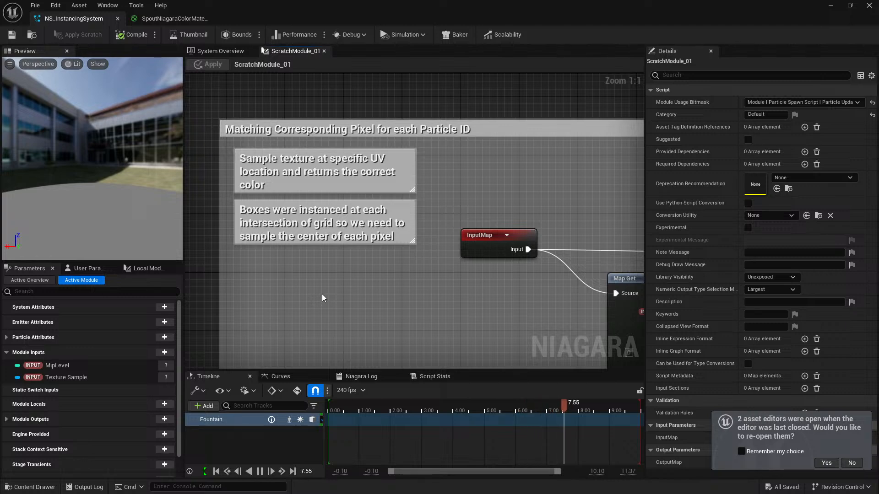
# Return to Unreal Engine and review the ScratchModule_01 comment about sampling the center of each pixel
pyautogui.scroll(-3, 322, 298)
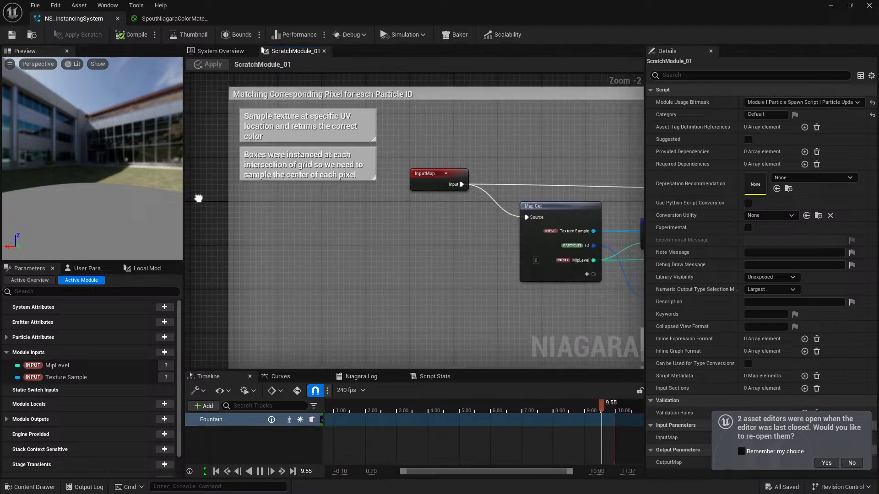
pyautogui.moveTo(534, 310); pyautogui.dragTo(336, 226, button='right')
pyautogui.scroll(-2, 570, 254)
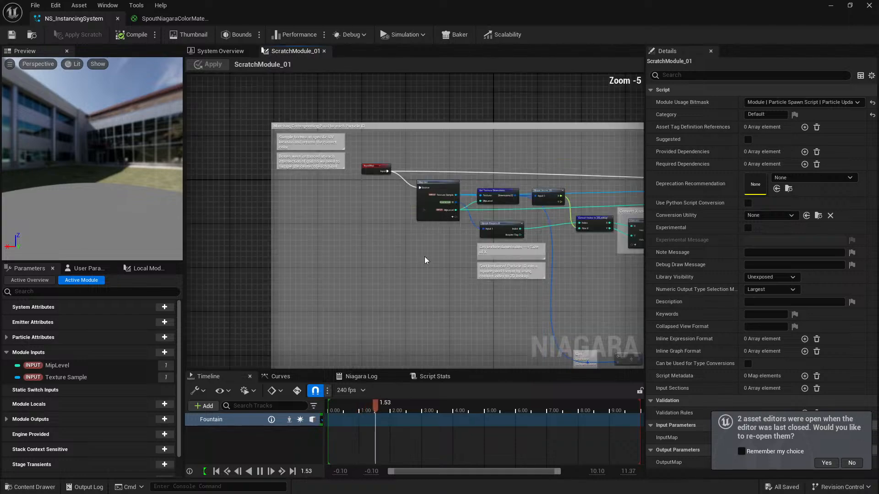
pyautogui.moveTo(309, 193); pyautogui.dragTo(362, 248, button='right')
pyautogui.scroll(4, 361, 247)
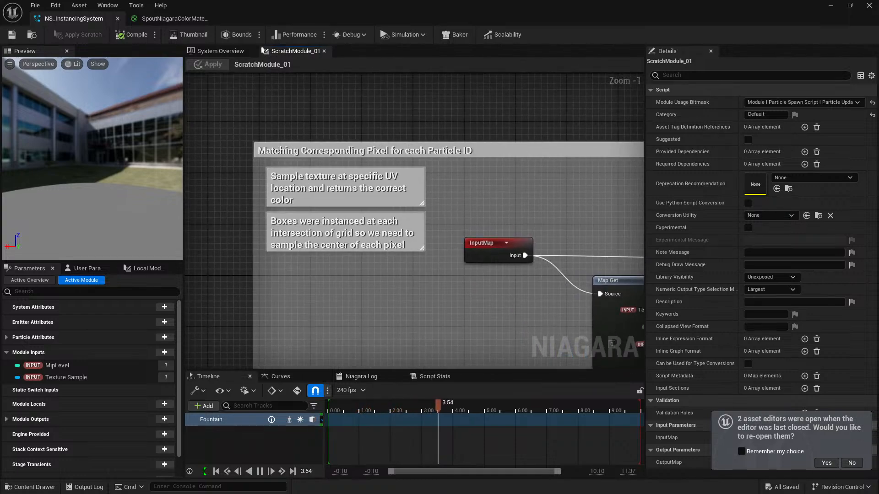
# Switch to TouchDesigner and show grid1 in wireframe to examine the grid intersections where the boxes are instanced
pyautogui.hotkey('alt', 'Tab')
pyautogui.scroll(-8, 364, 360)
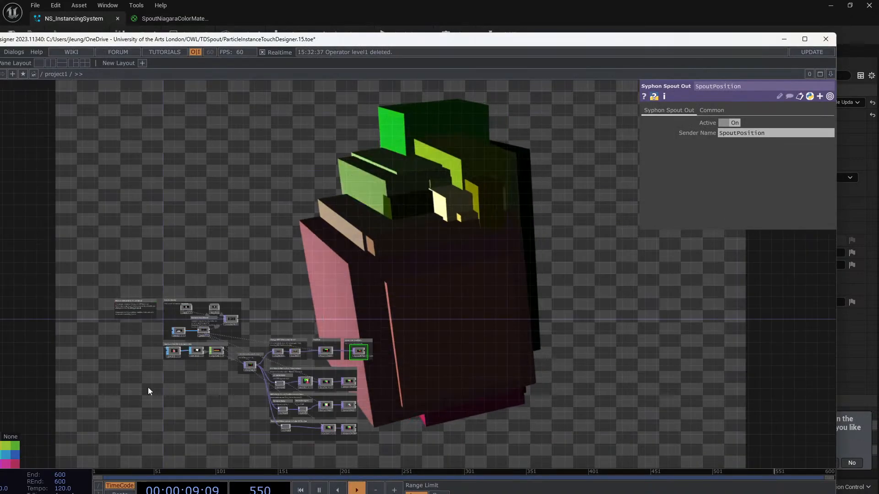
pyautogui.scroll(4, 282, 349)
pyautogui.scroll(6, 249, 281)
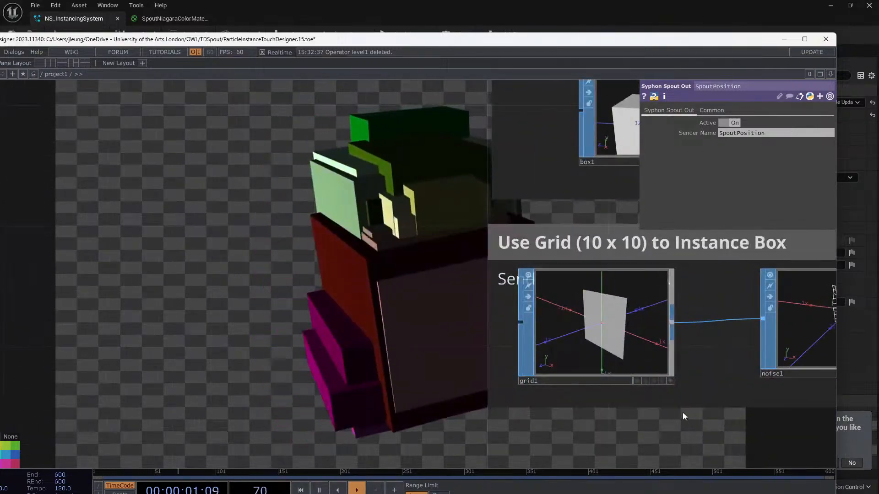
pyautogui.moveTo(683, 413); pyautogui.dragTo(478, 375)
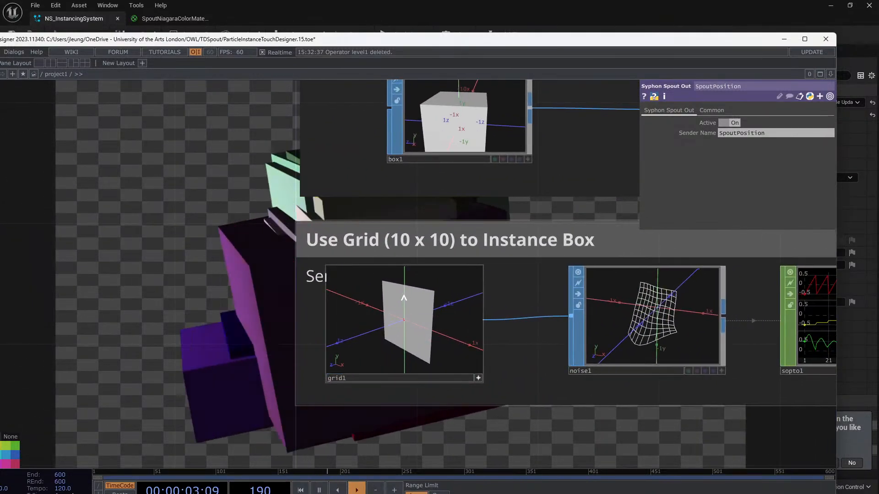
pyautogui.press('w')
pyautogui.scroll(7, 372, 282)
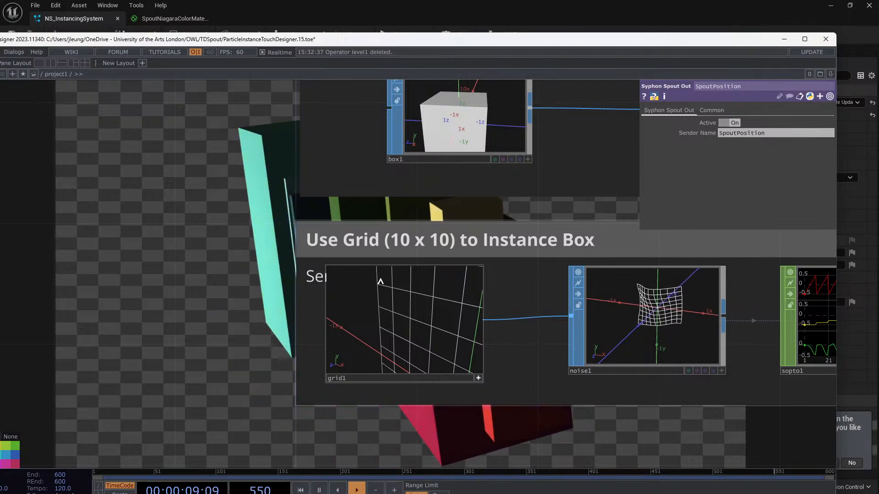
pyautogui.moveTo(380, 276); pyautogui.dragTo(350, 295)
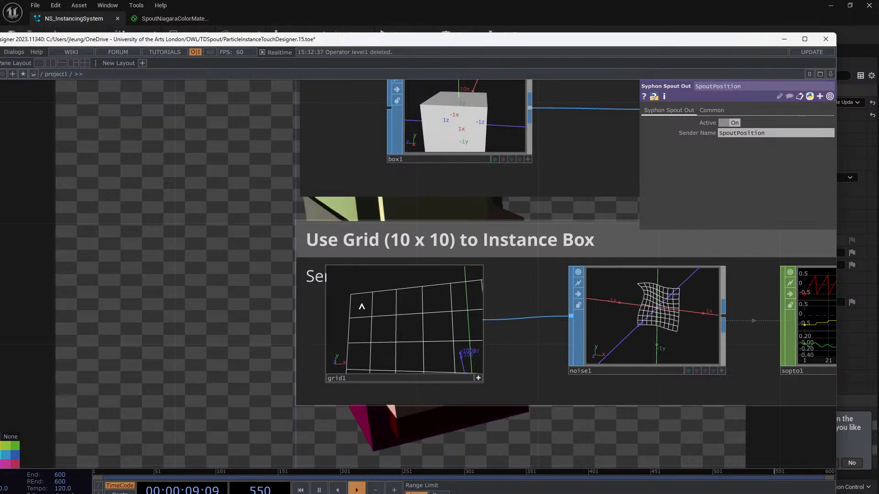
pyautogui.click(478, 378)
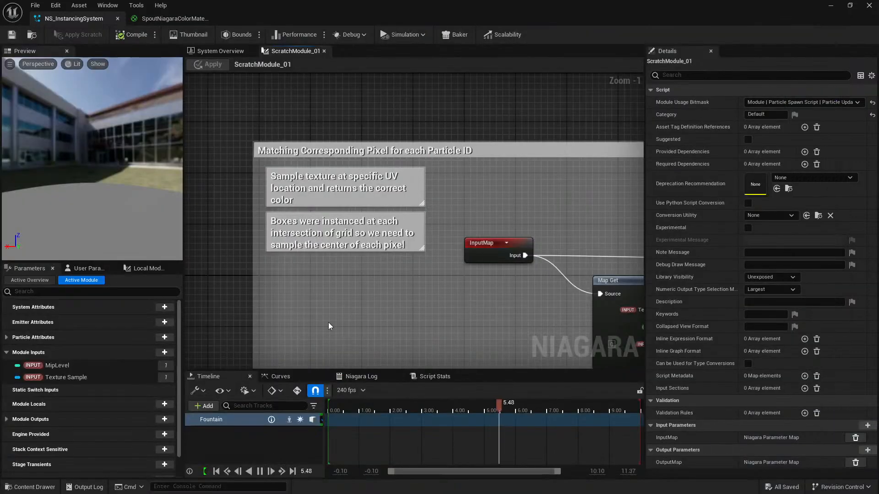
# Return to Unreal Engine and trace the Map Get outputs into the Get Texture Dimensions, Break Vector 2D and Break Niagara ID nodes
pyautogui.moveTo(502, 208); pyautogui.dragTo(448, 143, button='right')
pyautogui.scroll(3, 421, 189)
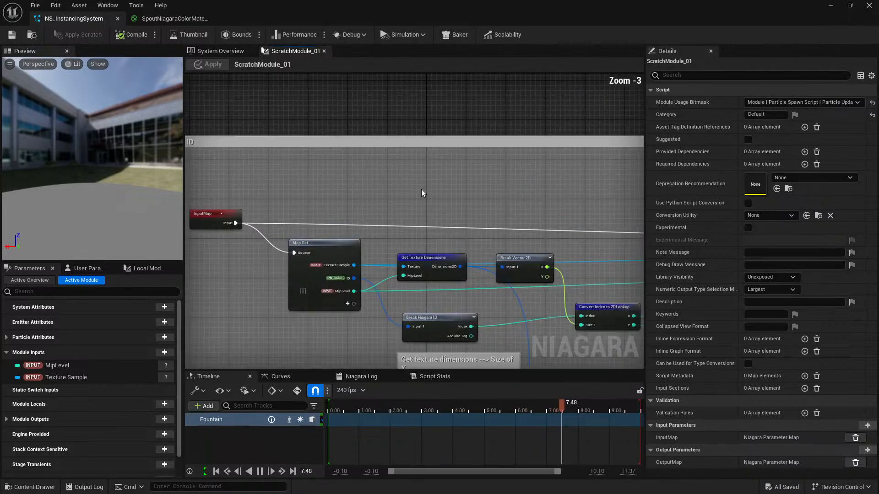
pyautogui.scroll(4, 462, 170)
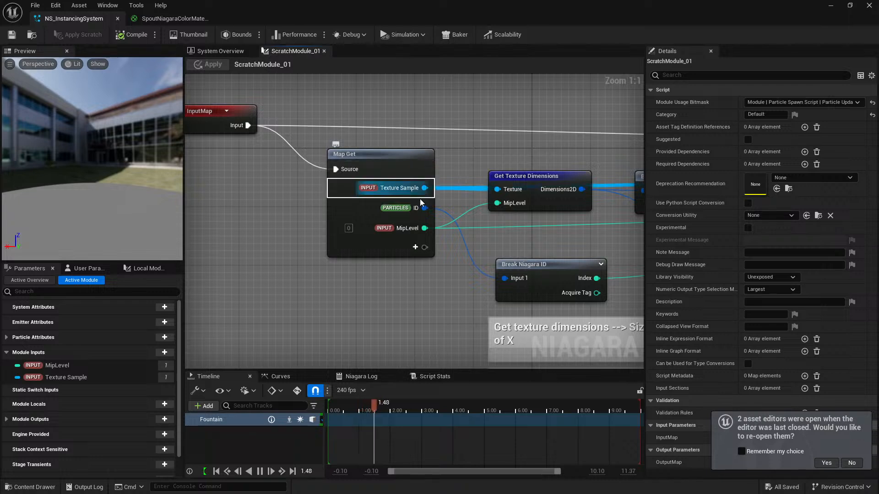
pyautogui.moveTo(558, 238); pyautogui.dragTo(324, 224, button='right')
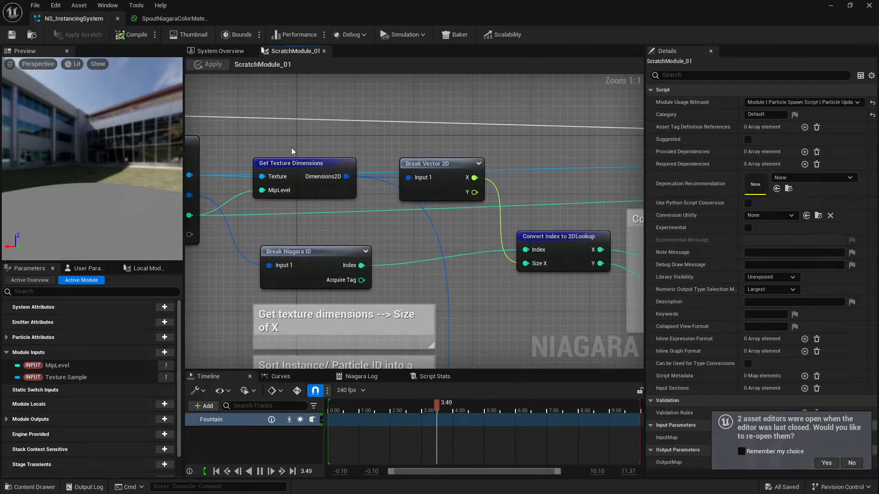
pyautogui.moveTo(299, 165); pyautogui.dragTo(298, 170)
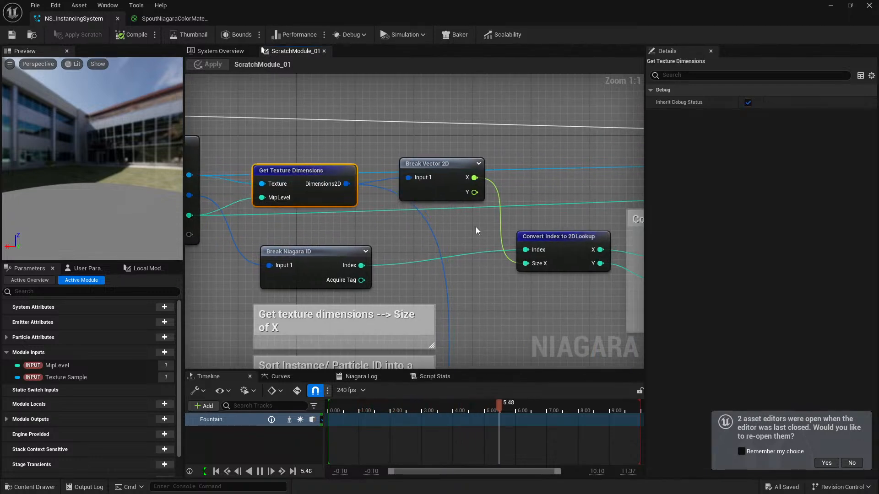
pyautogui.moveTo(485, 231); pyautogui.dragTo(409, 201, button='right')
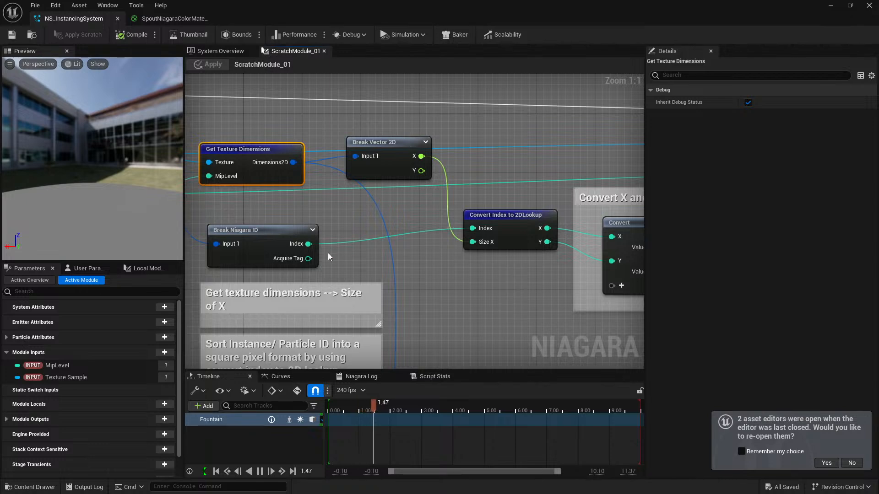
pyautogui.moveTo(414, 269); pyautogui.dragTo(492, 273, button='right')
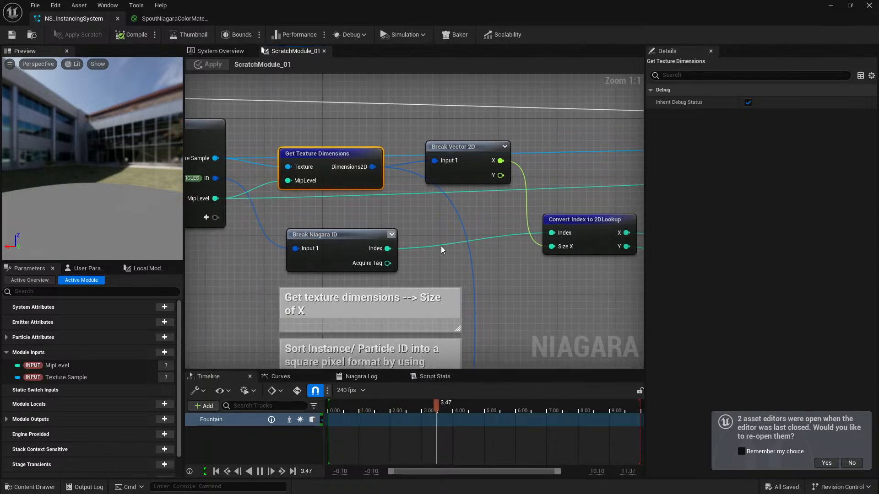
# Examine the Convert Index to 2DLookup node, its explanatory comments and its X and Y links to the Vector 2D Convert node
pyautogui.moveTo(556, 260); pyautogui.dragTo(460, 255, button='right')
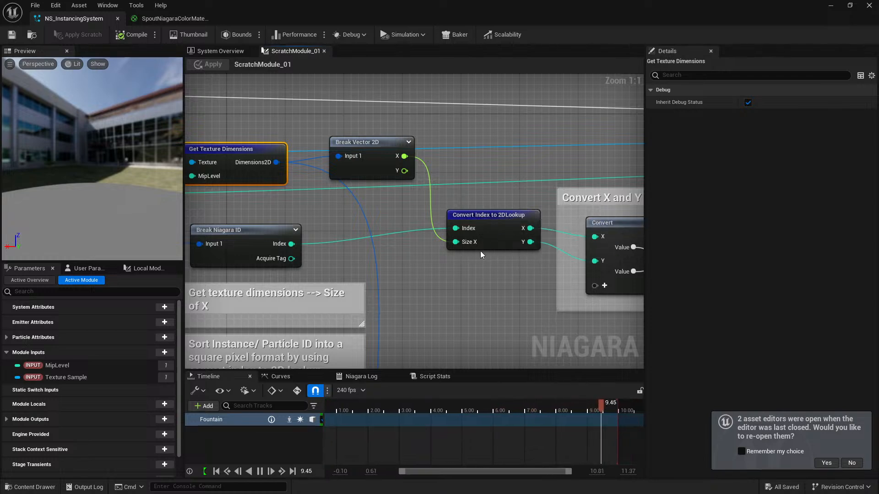
pyautogui.moveTo(507, 263); pyautogui.dragTo(457, 269, button='right')
pyautogui.moveTo(443, 221); pyautogui.dragTo(441, 229)
pyautogui.moveTo(422, 291); pyautogui.dragTo(466, 287, button='right')
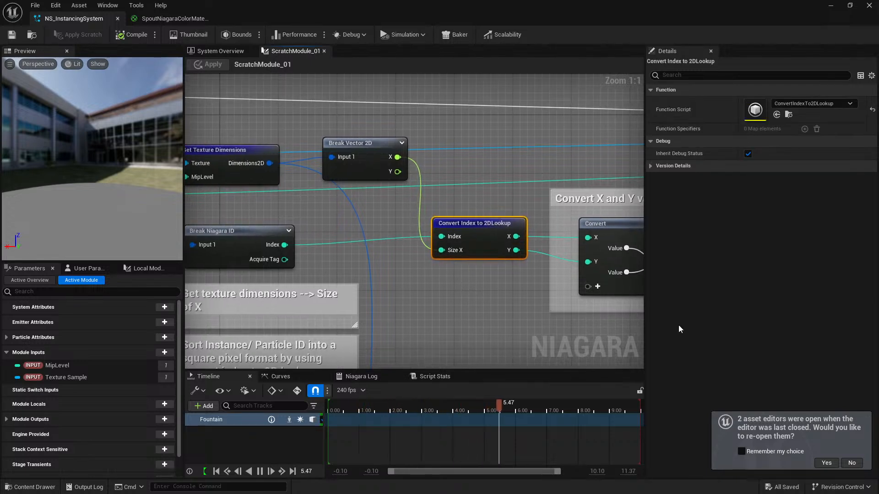
pyautogui.moveTo(532, 305); pyautogui.dragTo(370, 301, button='right')
pyautogui.scroll(-3, 551, 317)
pyautogui.moveTo(565, 350); pyautogui.dragTo(730, 253, button='right')
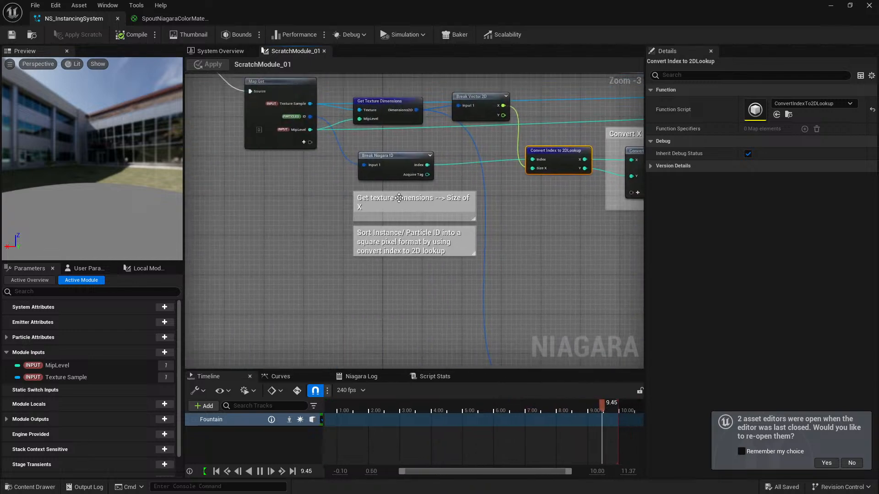
pyautogui.scroll(2, 421, 221)
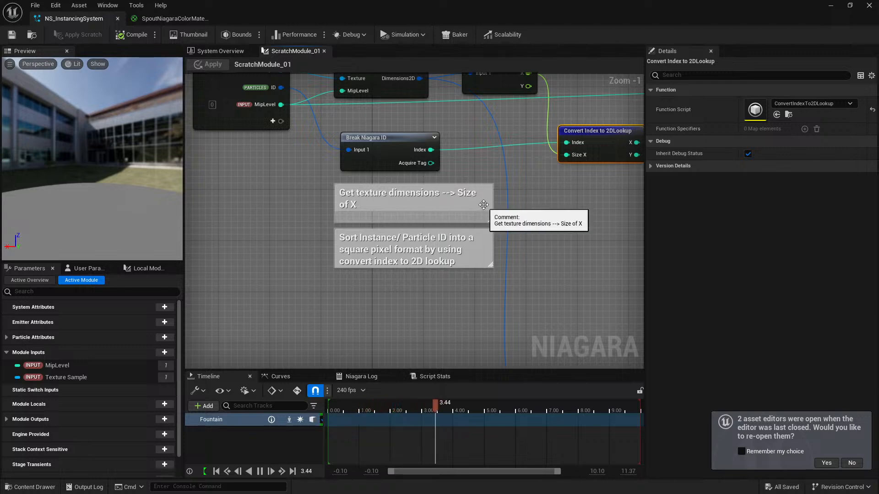
pyautogui.moveTo(610, 252); pyautogui.dragTo(437, 277, button='right')
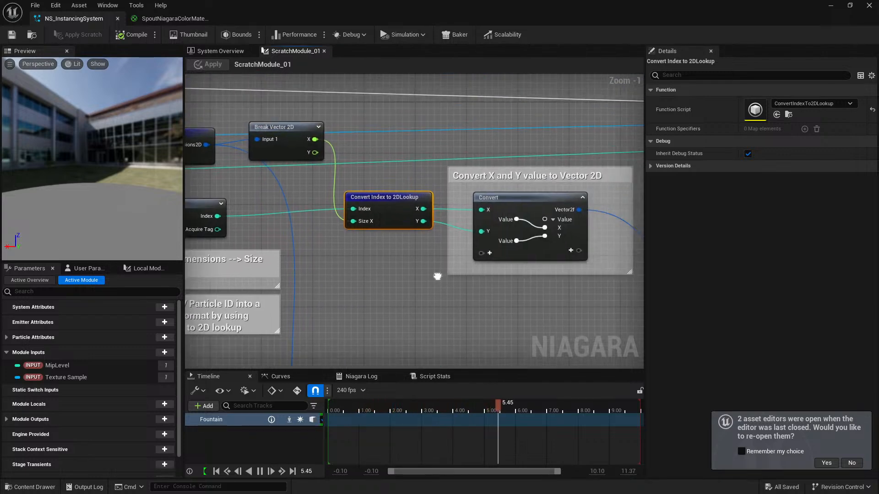
# Review the comment on sorting the particle ID into a square pixel format beside the Convert Index to 2DLookup node
pyautogui.moveTo(374, 283); pyautogui.dragTo(561, 231, button='right')
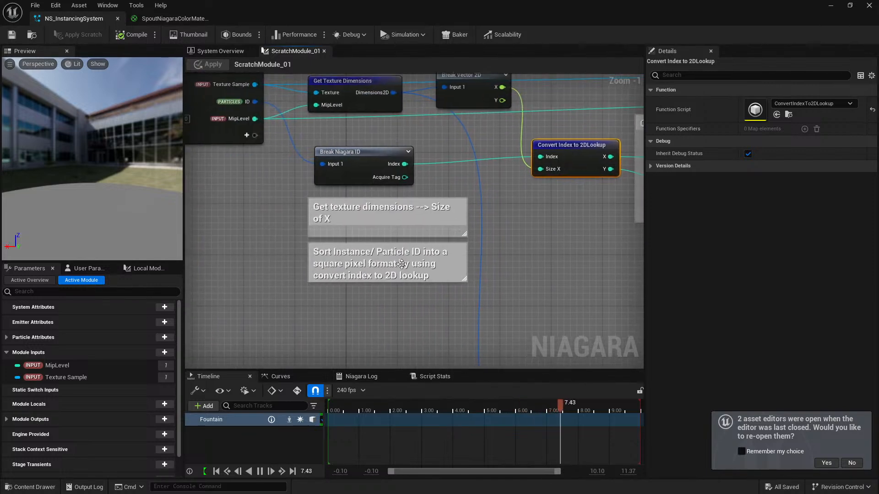
pyautogui.click(363, 269)
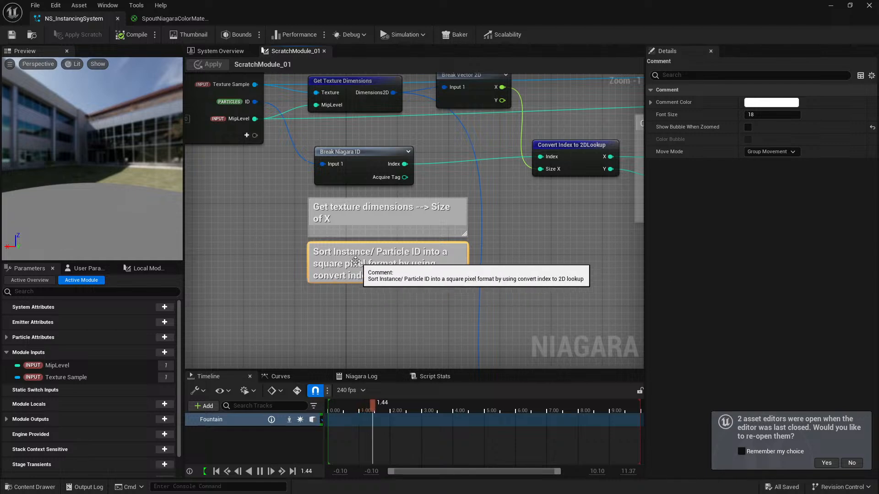
pyautogui.scroll(1, 382, 289)
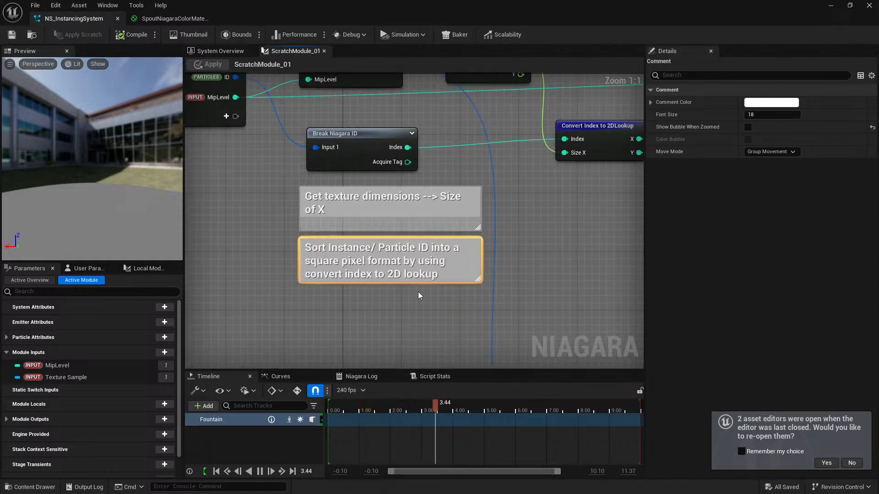
pyautogui.scroll(-1, 616, 269)
pyautogui.moveTo(625, 250); pyautogui.dragTo(430, 272, button='right')
pyautogui.scroll(-4, 377, 263)
pyautogui.scroll(5, 378, 266)
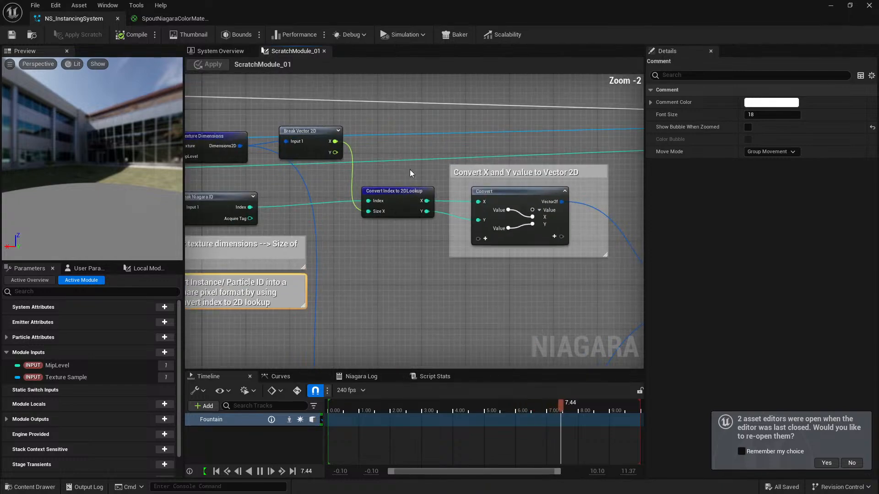
# Trace the Vector 2D and texture dimension links through the divide and multiply nodes to the "Add the pixel count 'step'" node
pyautogui.moveTo(496, 289); pyautogui.dragTo(300, 284, button='right')
pyautogui.scroll(-2, 300, 284)
pyautogui.moveTo(469, 331); pyautogui.dragTo(343, 243, button='right')
pyautogui.scroll(-3, 405, 274)
pyautogui.moveTo(409, 294); pyautogui.dragTo(524, 234, button='right')
pyautogui.scroll(3, 423, 268)
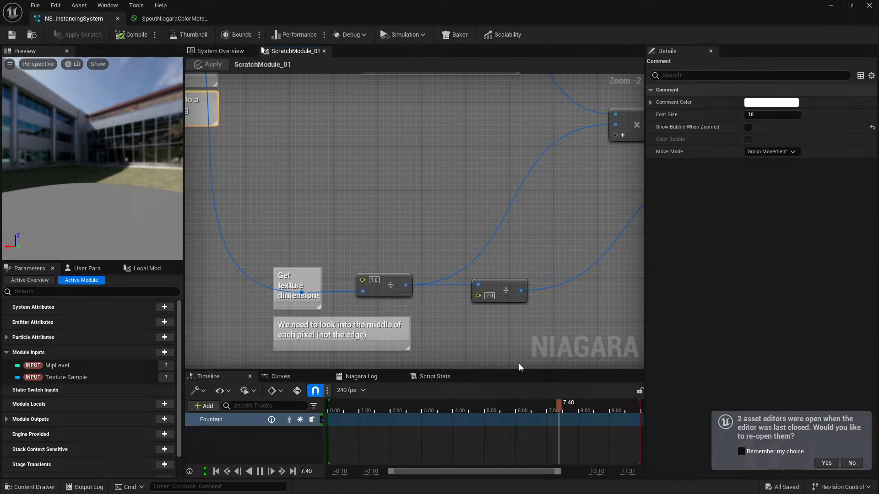
pyautogui.moveTo(545, 223); pyautogui.dragTo(345, 302, button='right')
pyautogui.scroll(-3, 351, 306)
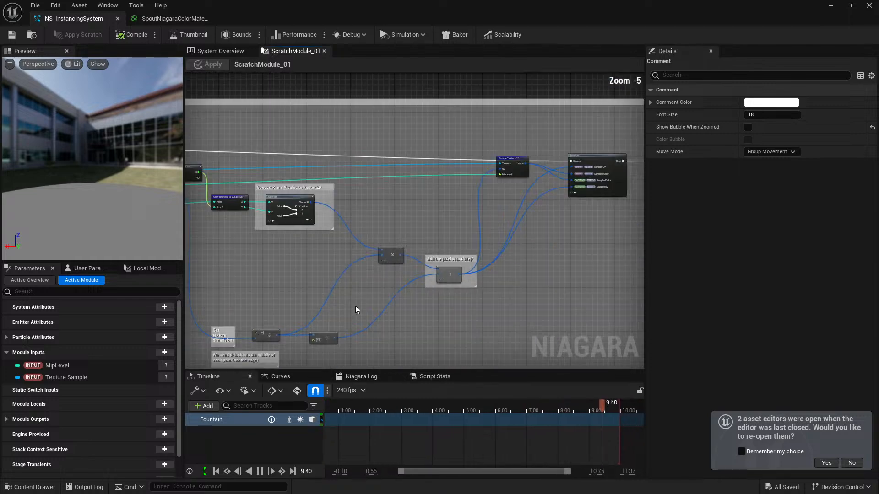
pyautogui.scroll(3, 476, 258)
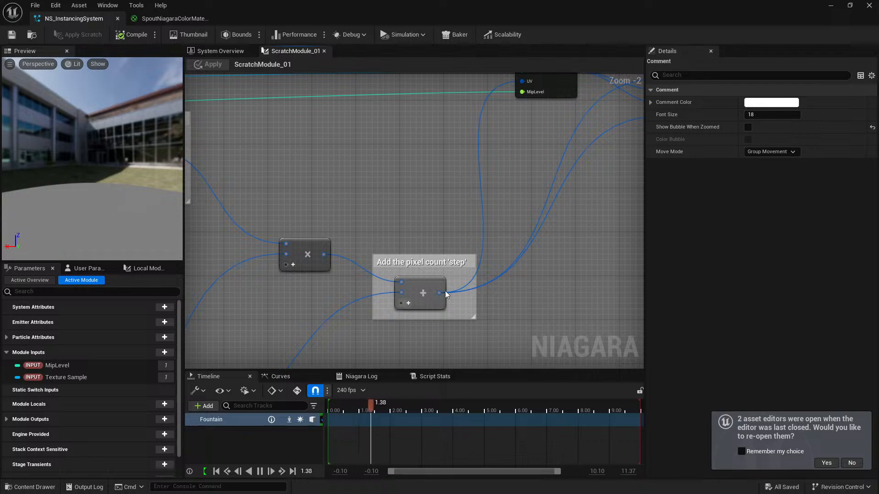
# Examine the Sample Texture 2D node and the links into its Texture, UV and MipLevel inputs
pyautogui.scroll(-2, 530, 261)
pyautogui.moveTo(531, 256); pyautogui.dragTo(378, 258, button='right')
pyautogui.scroll(3, 435, 201)
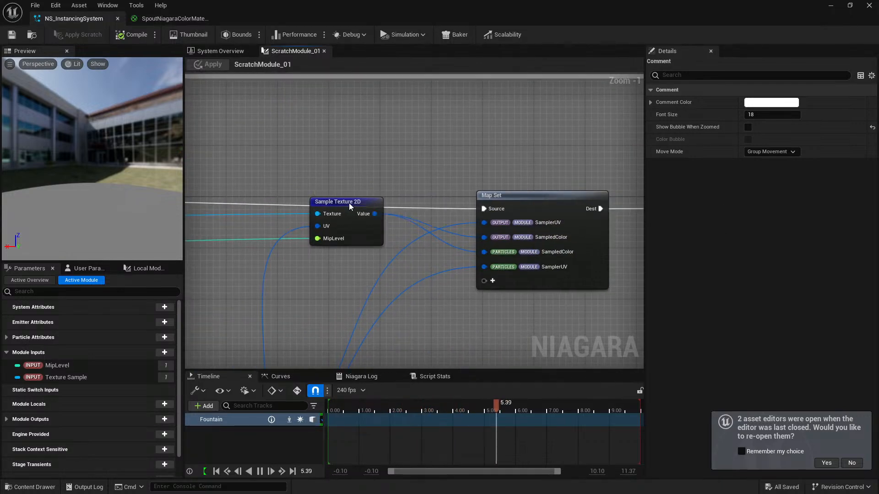
pyautogui.click(349, 206)
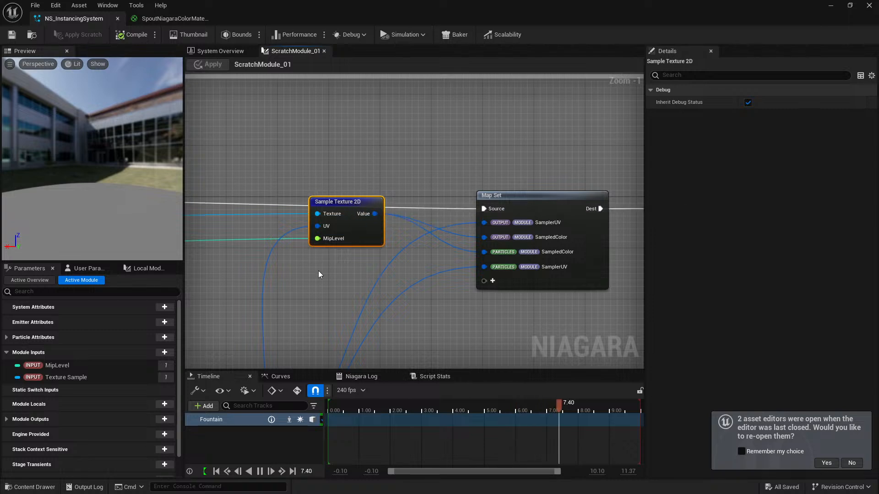
pyautogui.moveTo(318, 275); pyautogui.dragTo(488, 229, button='right')
pyautogui.scroll(-5, 504, 245)
pyautogui.scroll(3, 506, 245)
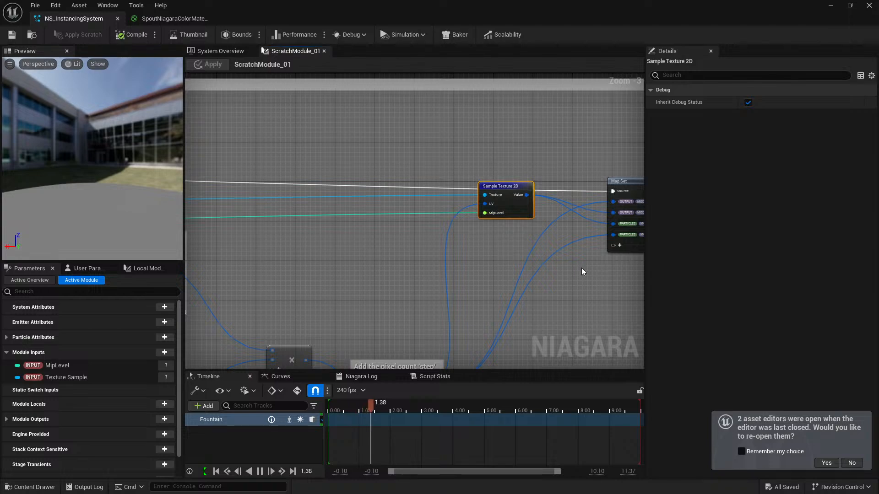
# Examine how the sampled value and UV feed the SampledColor and SamplerUV entries of the Map Set node
pyautogui.moveTo(582, 272); pyautogui.dragTo(401, 276, button='right')
pyautogui.scroll(3, 410, 270)
pyautogui.moveTo(460, 264); pyautogui.dragTo(403, 309, button='right')
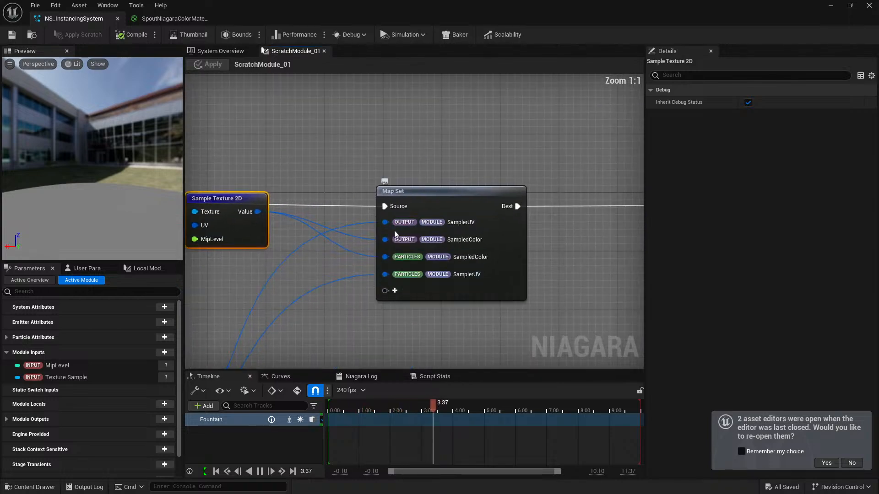
pyautogui.moveTo(346, 323); pyautogui.dragTo(439, 140, button='right')
pyautogui.scroll(-3, 390, 198)
pyautogui.moveTo(306, 280); pyautogui.dragTo(290, 366, button='right')
pyautogui.scroll(1, 390, 199)
pyautogui.scroll(2, 444, 177)
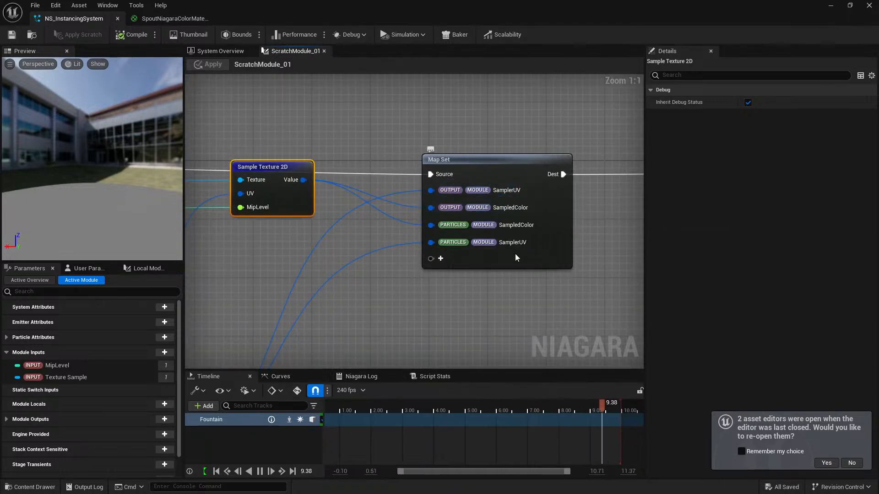
# Return to the System Overview and compare the textures assigned to the SampleTextureSpout modules for position, scale, rotation and color
pyautogui.scroll(-10, 550, 265)
pyautogui.moveTo(549, 265); pyautogui.dragTo(522, 266, button='right')
pyautogui.moveTo(290, 106); pyautogui.dragTo(350, 112, button='right')
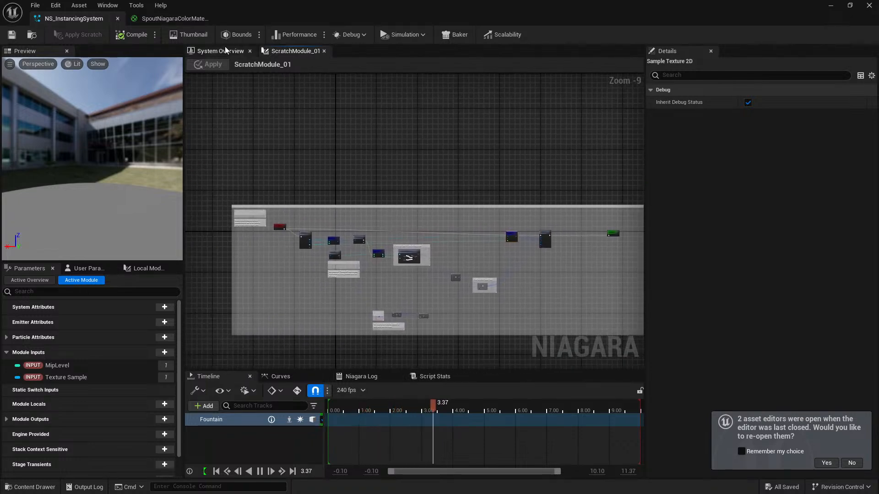
pyautogui.click(227, 51)
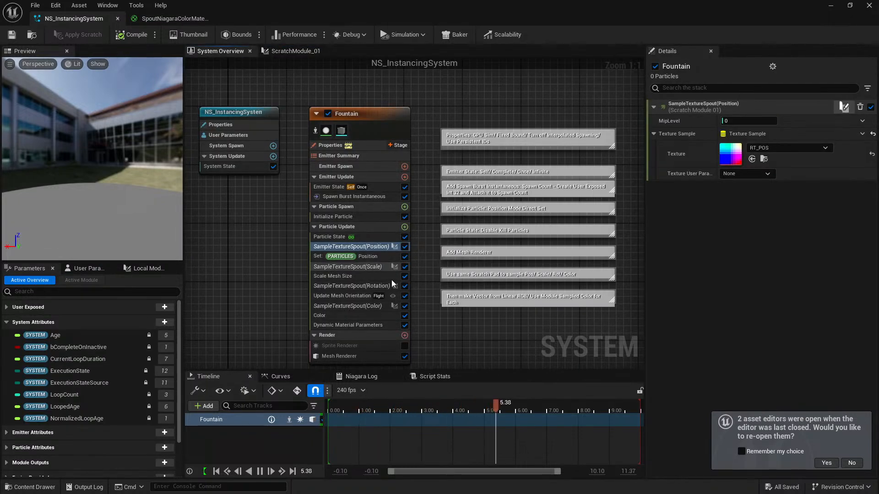
pyautogui.click(362, 267)
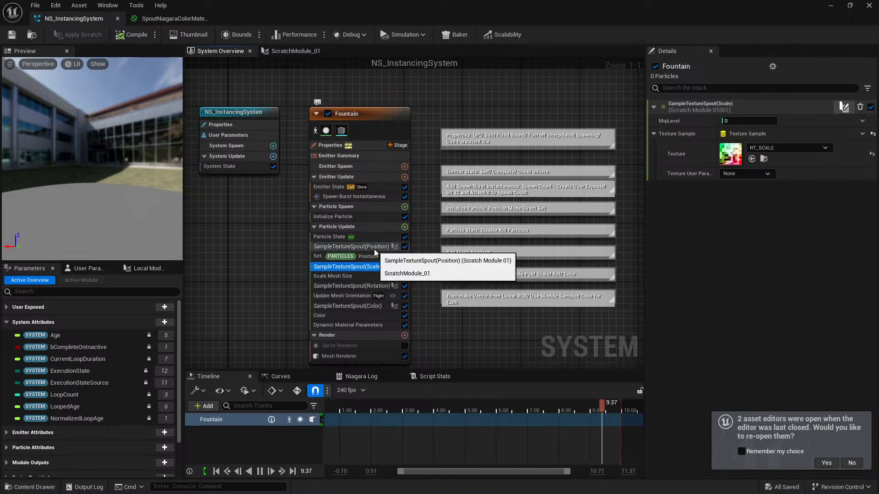
pyautogui.click(373, 247)
pyautogui.click(293, 50)
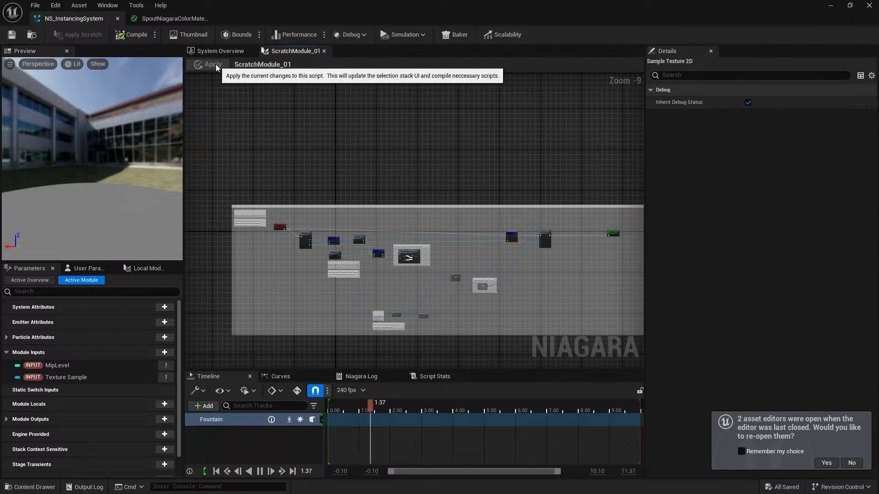
pyautogui.click(220, 51)
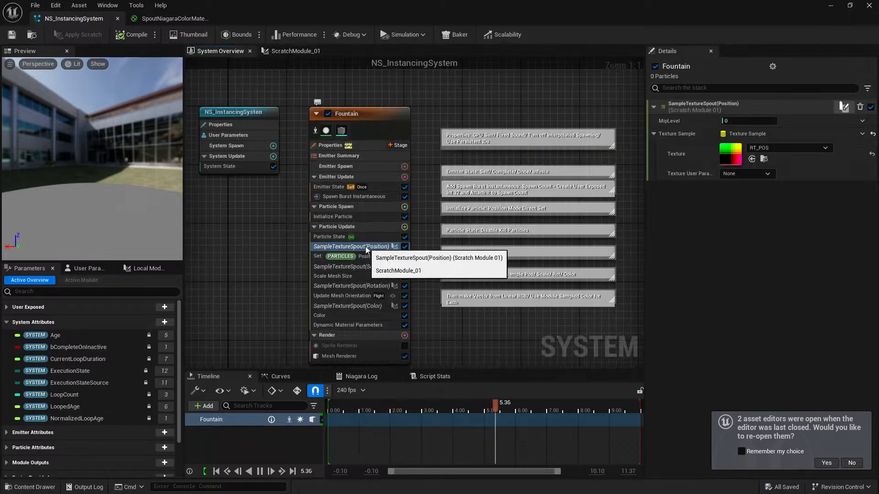
pyautogui.click(377, 267)
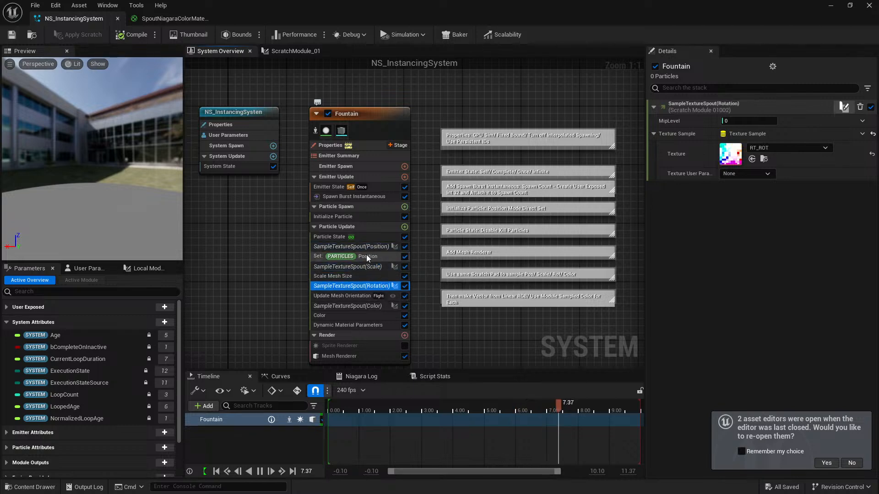
pyautogui.click(380, 285)
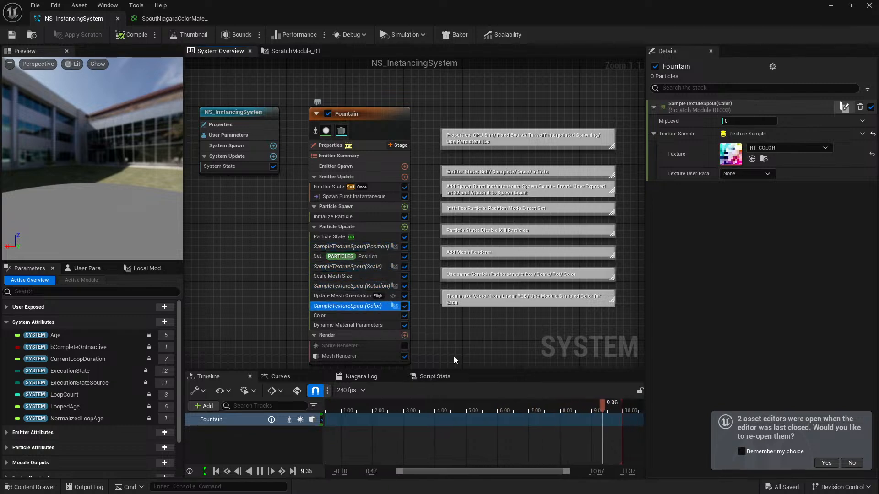
# Examine how Set Particles Position uses the SampledColor from the SampleTextureSpout(Position) module
pyautogui.click(355, 255)
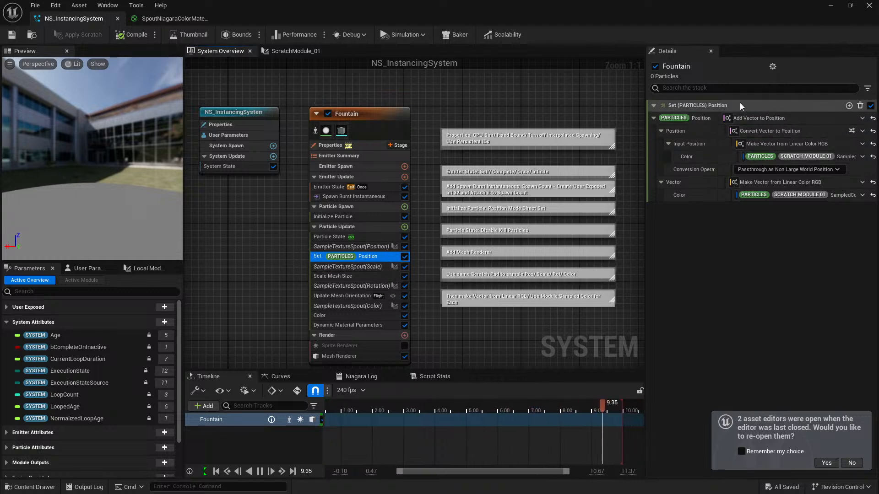
pyautogui.click(352, 247)
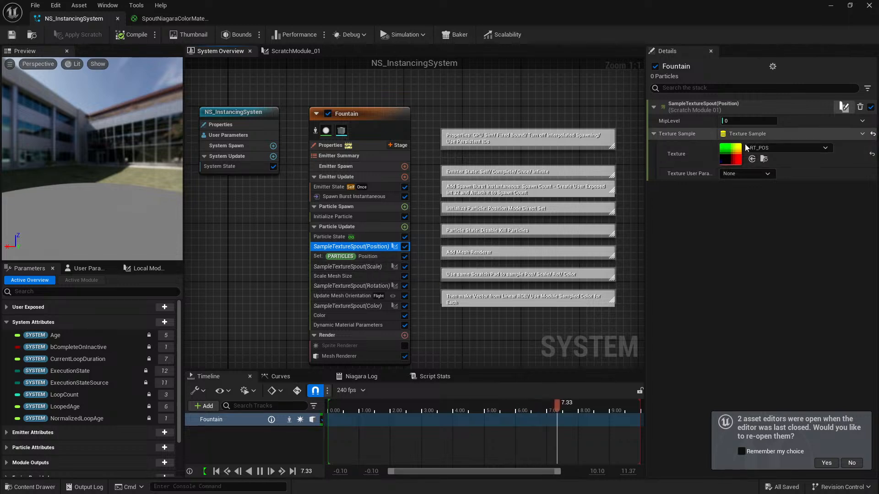
pyautogui.click(370, 257)
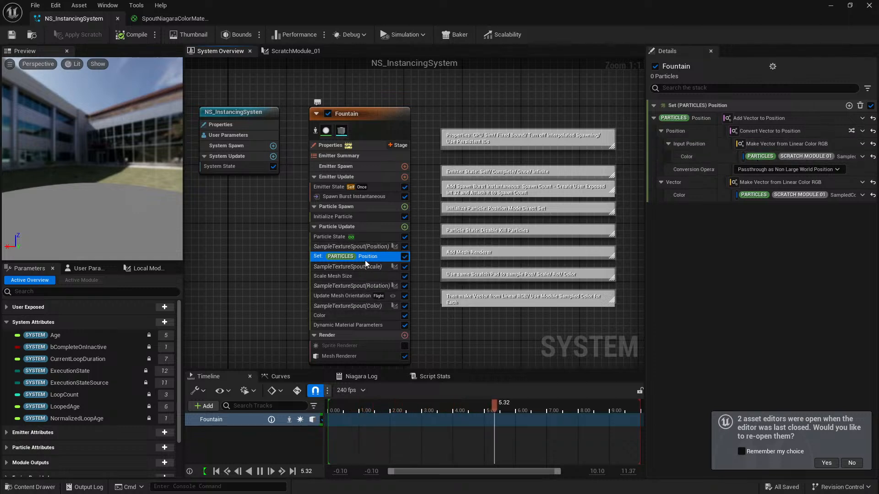
# Expand the Module Outputs parameters and look through the SampledColor and SamplerUV outputs of the scratch modules
pyautogui.scroll(-3, 96, 384)
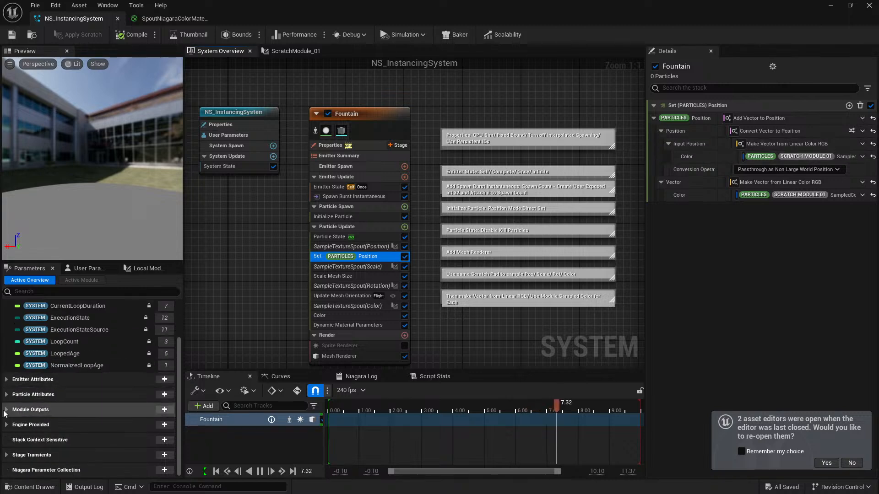
pyautogui.click(51, 410)
pyautogui.scroll(-5, 50, 453)
pyautogui.scroll(-2, 49, 455)
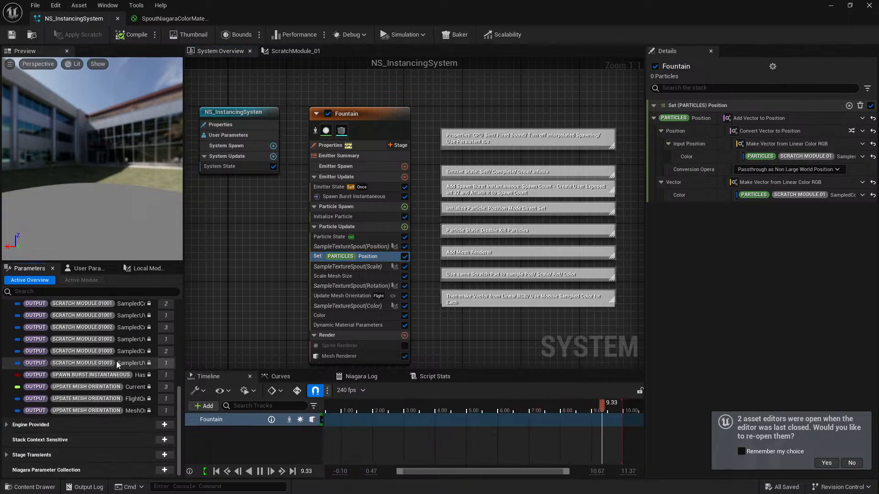
# Review which scratch module's SampledColor drives the Scale Mesh Size, Update Mesh Orientation and Color modules
pyautogui.click(348, 276)
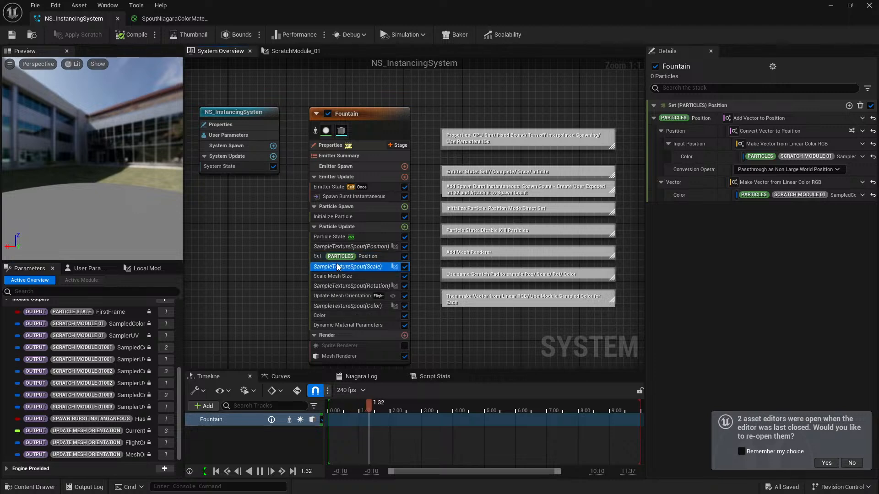
pyautogui.click(348, 286)
pyautogui.click(345, 296)
pyautogui.click(345, 306)
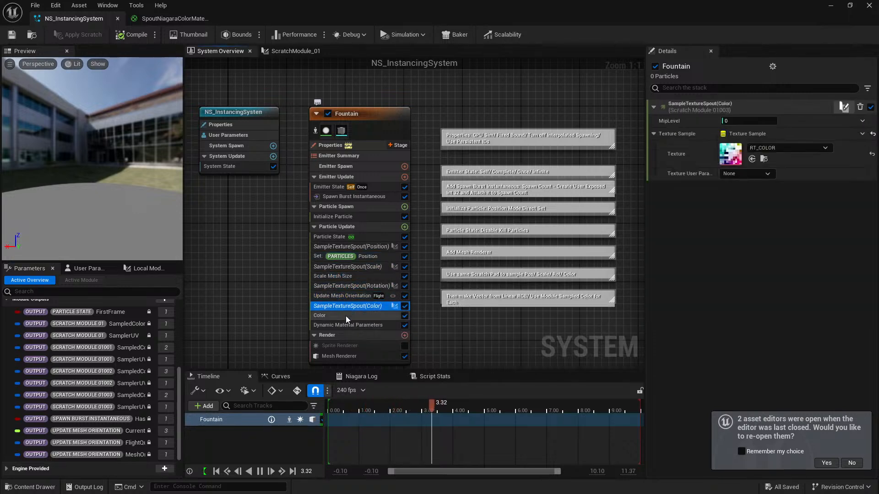
pyautogui.click(347, 315)
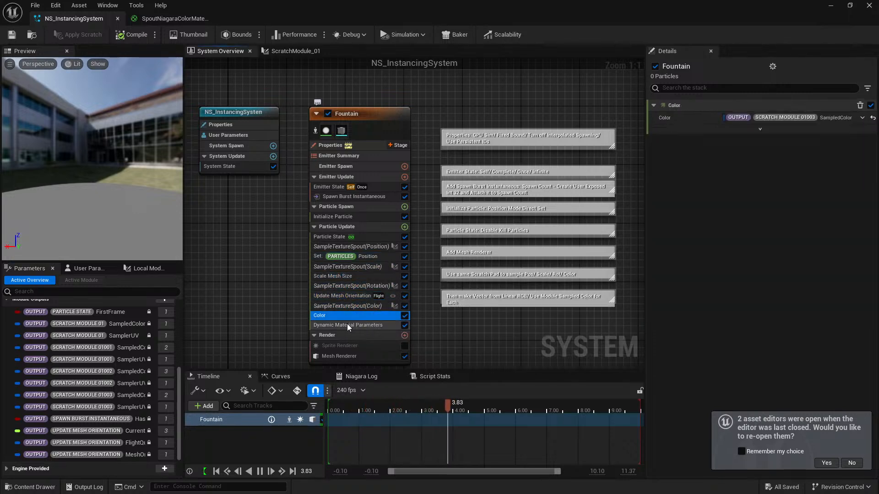
pyautogui.click(352, 285)
pyautogui.click(359, 276)
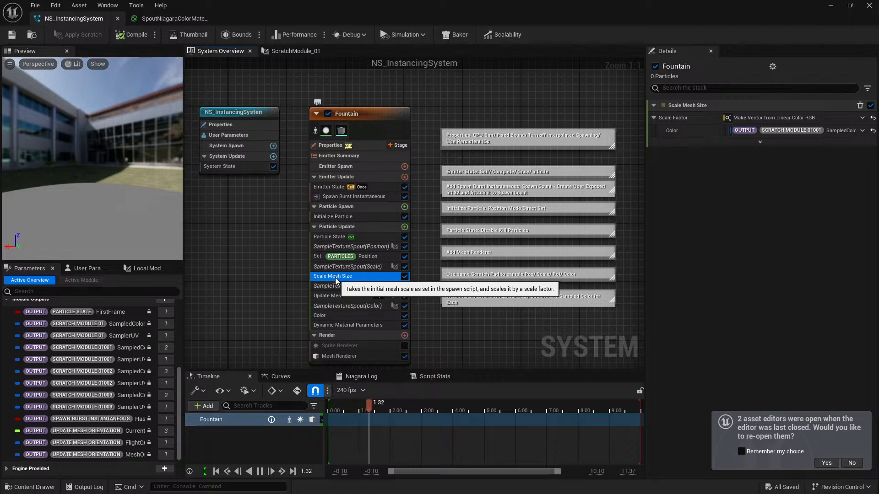
pyautogui.click(341, 295)
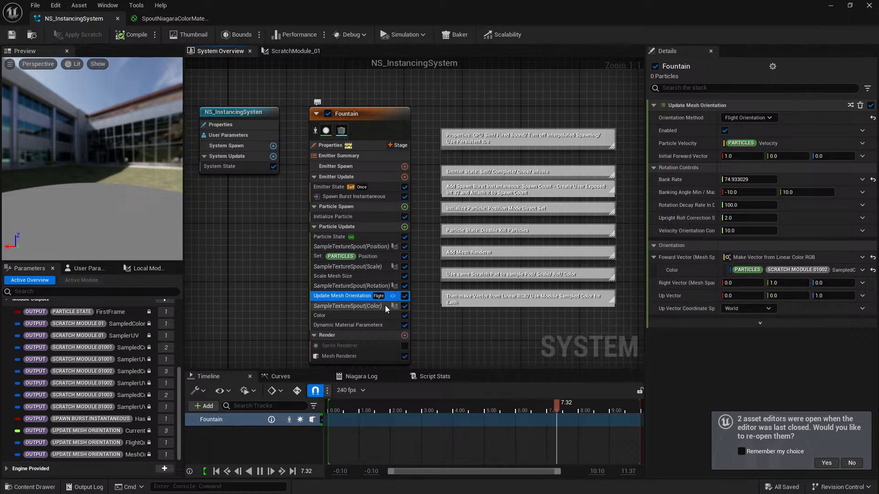
pyautogui.click(364, 307)
pyautogui.click(358, 315)
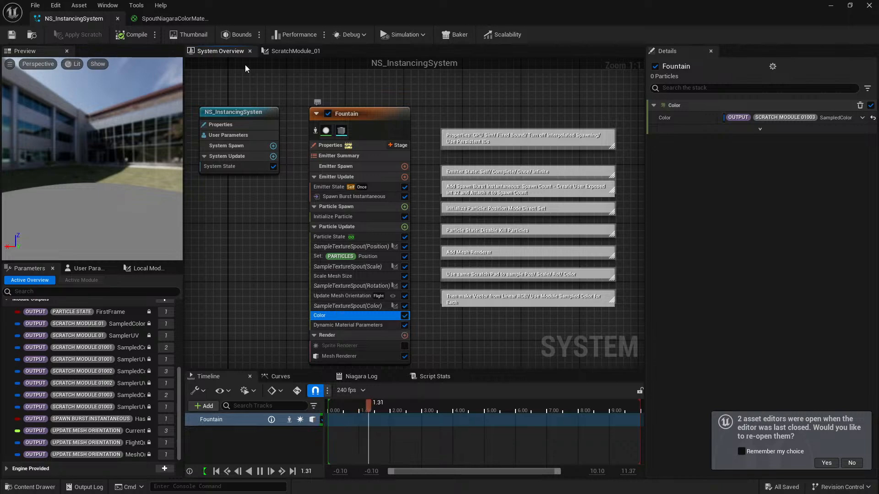
# Check the Particle Color link to Base Color in SpoutNiagaraColorMaterial, and return to the test level
pyautogui.click(156, 18)
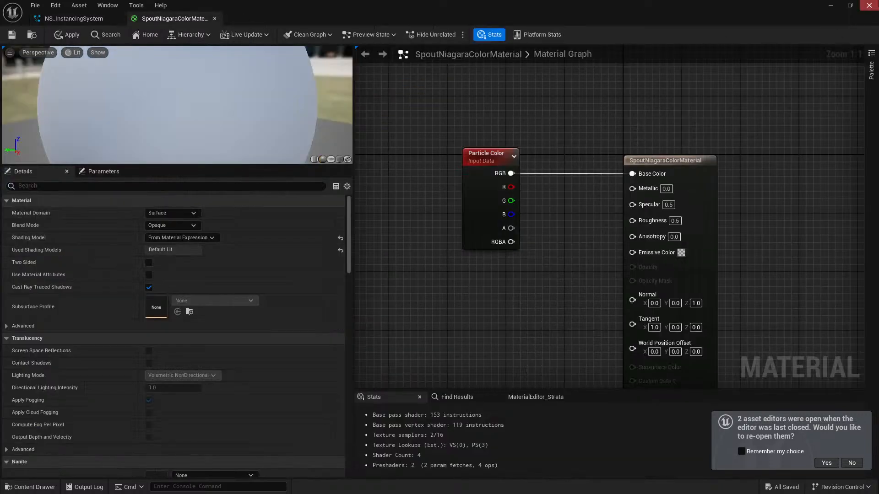
pyautogui.click(830, 8)
# Play the test level to preview the instanced boxes, and stop the simulation
pyautogui.click(287, 36)
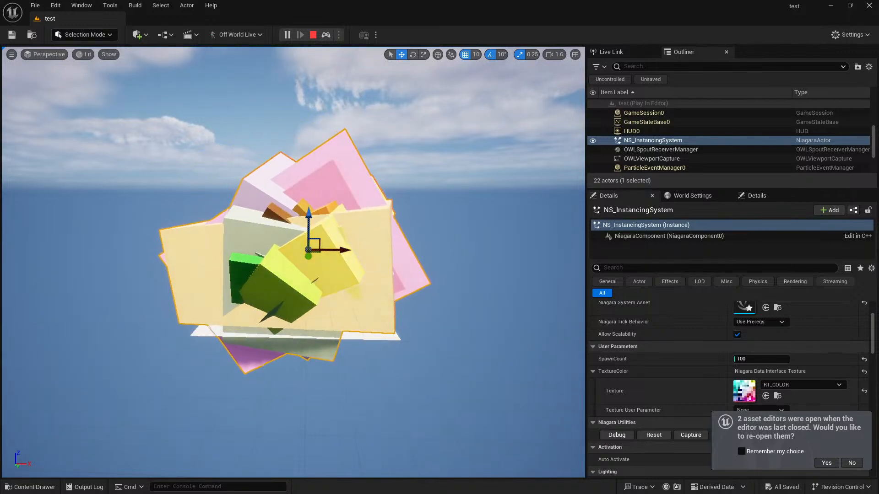
pyautogui.click(313, 36)
pyautogui.moveTo(299, 293)
pyautogui.mouseDown(button='right')
pyautogui.moveTo(332, 267)
pyautogui.moveTo(299, 287)
pyautogui.mouseUp(button='right')
pyautogui.scroll(10, 299, 293)
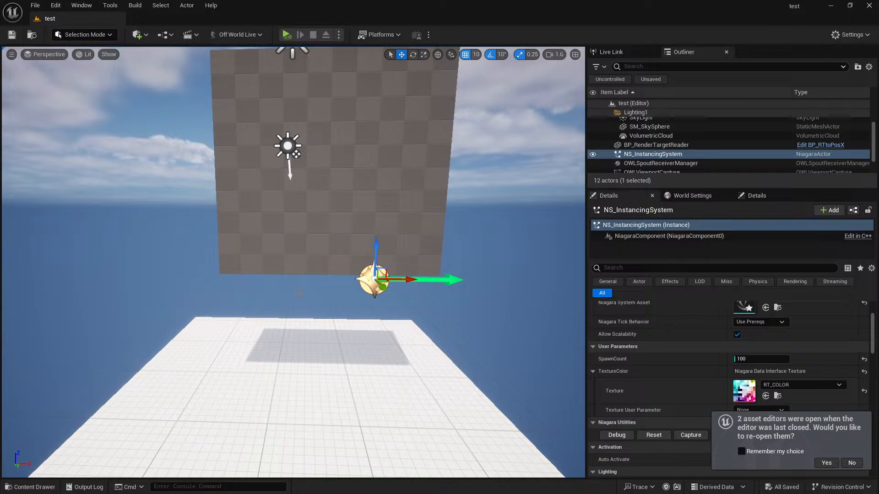
# Delete the NS_InstancingSystem actor from the test level
pyautogui.click(688, 153)
pyautogui.press('Delete')
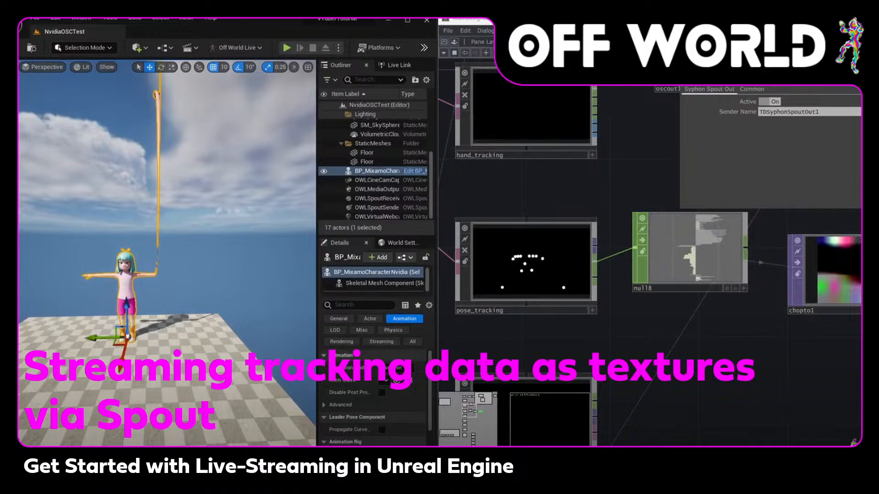
pyautogui.click(782, 340)
pyautogui.hotkey('alt', 'Tab')
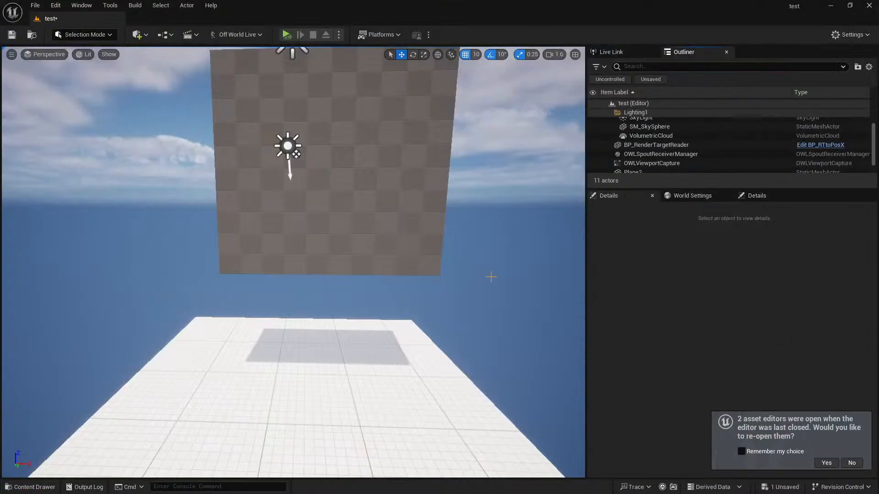
# Switch to TouchDesigner, then save ParticleInstanceTouchDesigner.15.toe and quit the program
pyautogui.hotkey('alt', 'Tab')
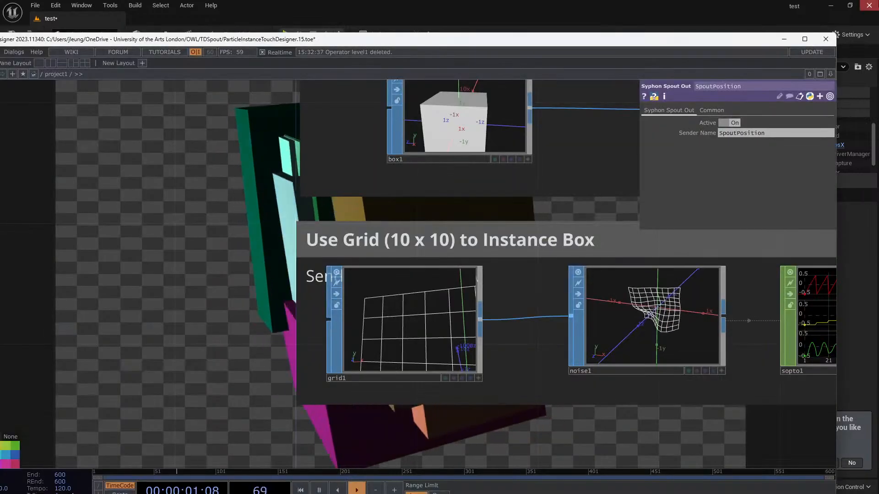
pyautogui.click(831, 39)
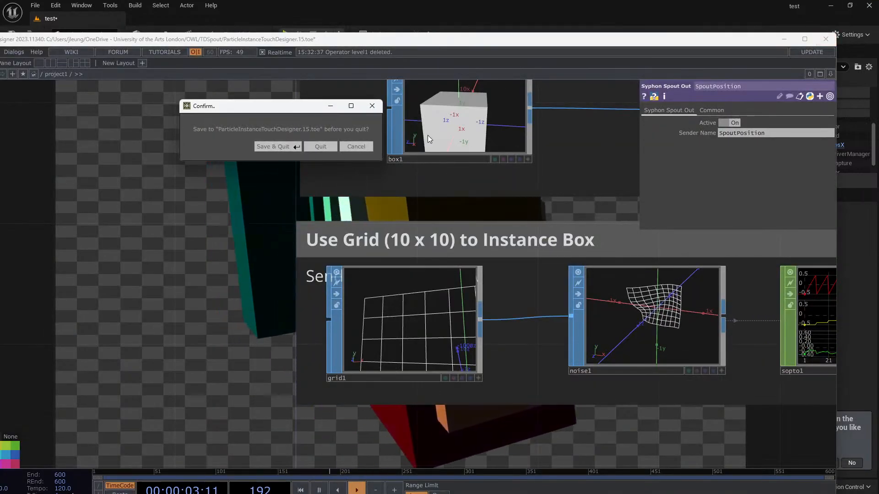
pyautogui.click(279, 149)
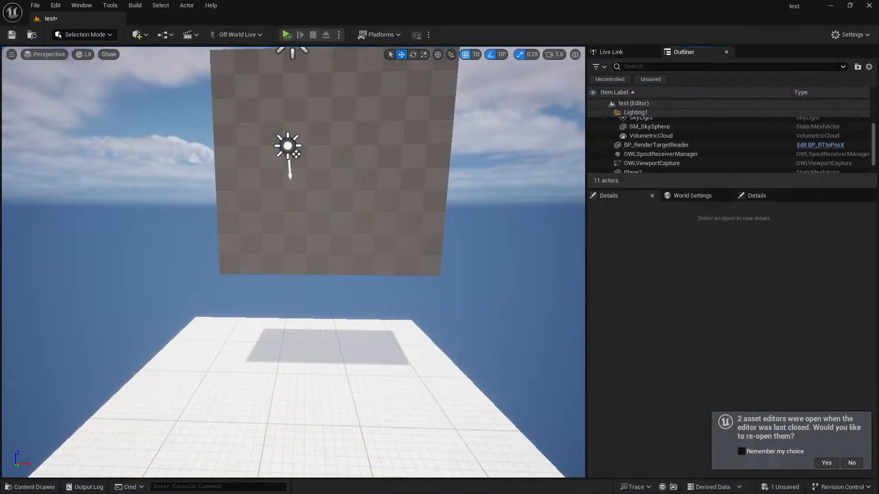
# Open MediaPipe TouchDesigner.4.toe from the TDSpout folder in File Explorer and minimize the folder window
pyautogui.moveTo(330, 493); pyautogui.dragTo(367, 67)
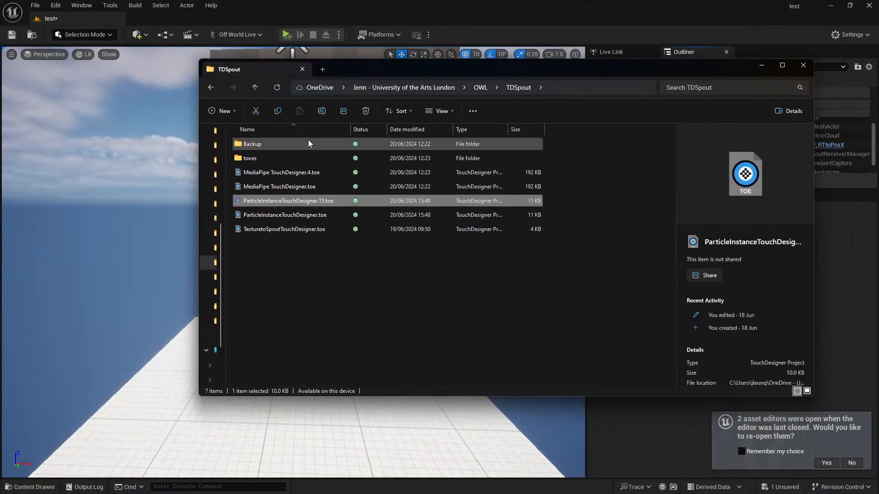
pyautogui.doubleClick(308, 173)
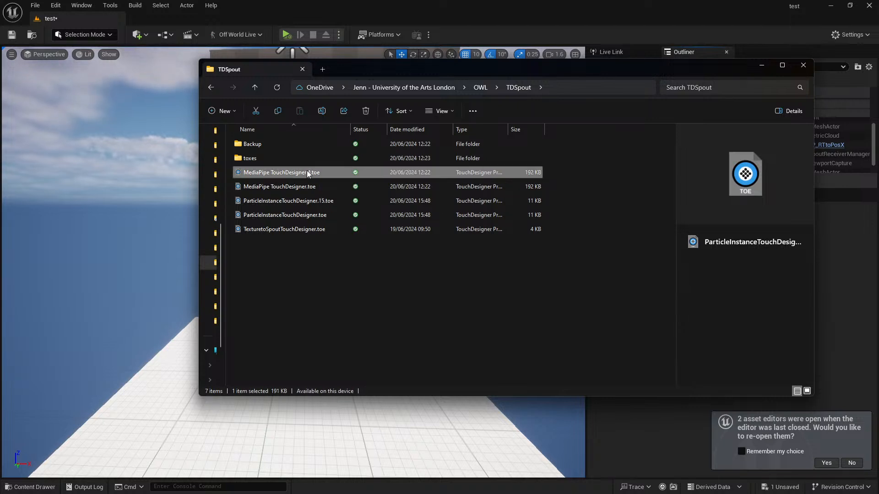
pyautogui.click(761, 65)
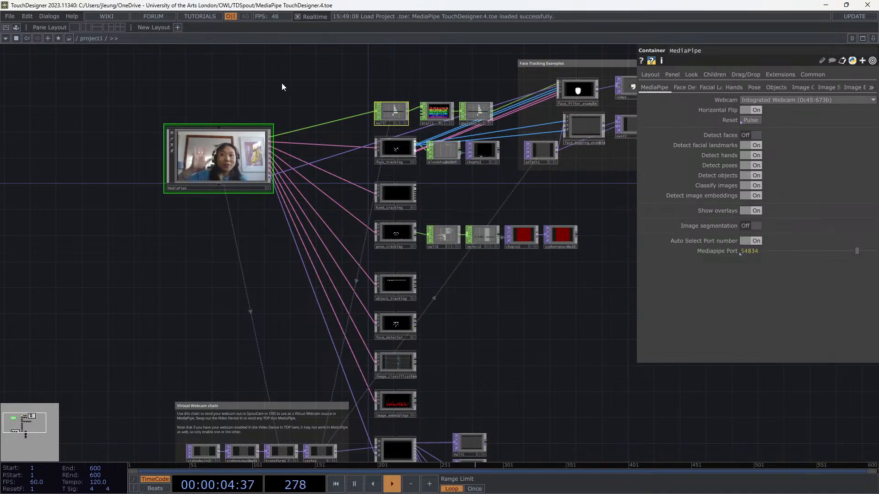
# Turn off cooking for the MediaPipe container and survey the tracking nodes connected to it
pyautogui.click(172, 144)
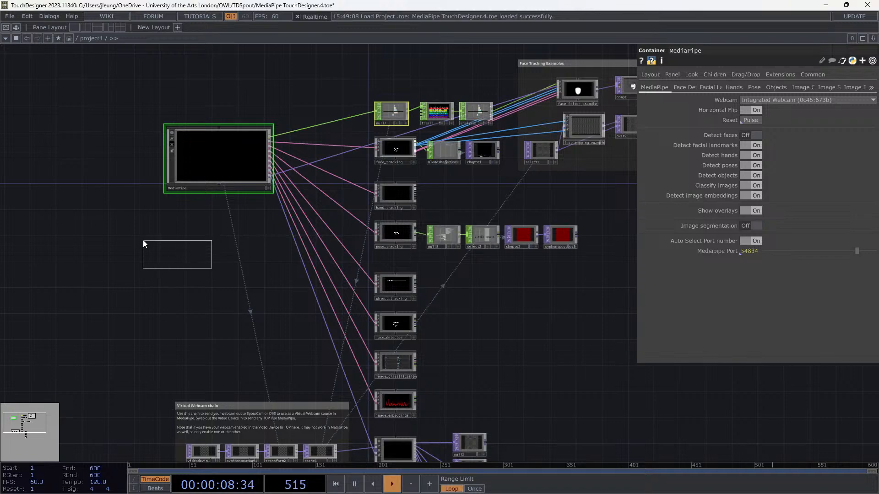
pyautogui.moveTo(142, 240); pyautogui.dragTo(143, 240, button='right')
pyautogui.moveTo(134, 235); pyautogui.dragTo(69, 194)
pyautogui.moveTo(94, 245); pyautogui.dragTo(85, 221, button='middle')
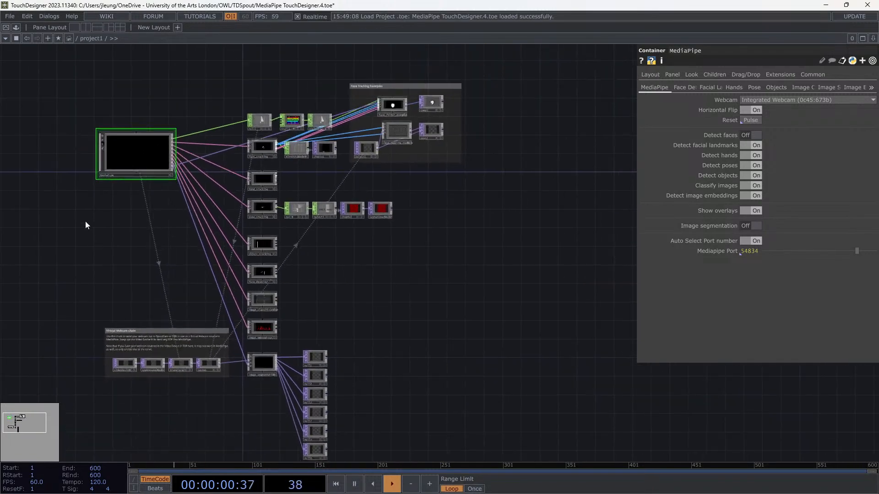
pyautogui.moveTo(86, 222); pyautogui.dragTo(116, 252, button='right')
pyautogui.moveTo(116, 251); pyautogui.dragTo(156, 263)
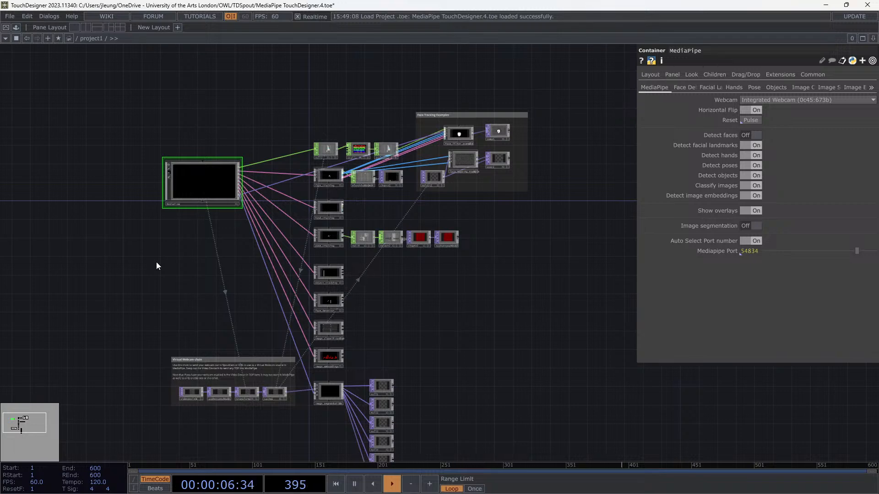
pyautogui.scroll(4, 157, 264)
pyautogui.moveTo(154, 213); pyautogui.dragTo(161, 206, button='right')
pyautogui.moveTo(183, 197); pyautogui.dragTo(53, 249)
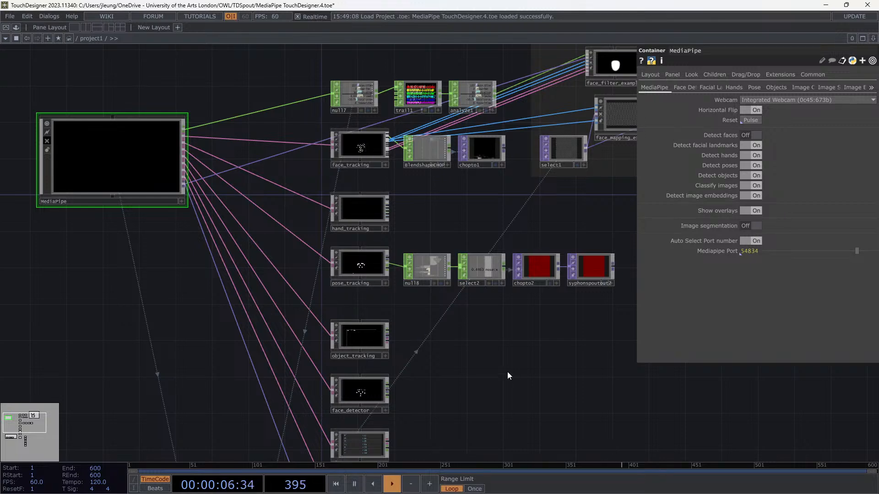
# Select the select2 node after pose_tracking to check its channel settings and the nodes around it
pyautogui.click(481, 267)
pyautogui.moveTo(488, 349); pyautogui.dragTo(450, 113)
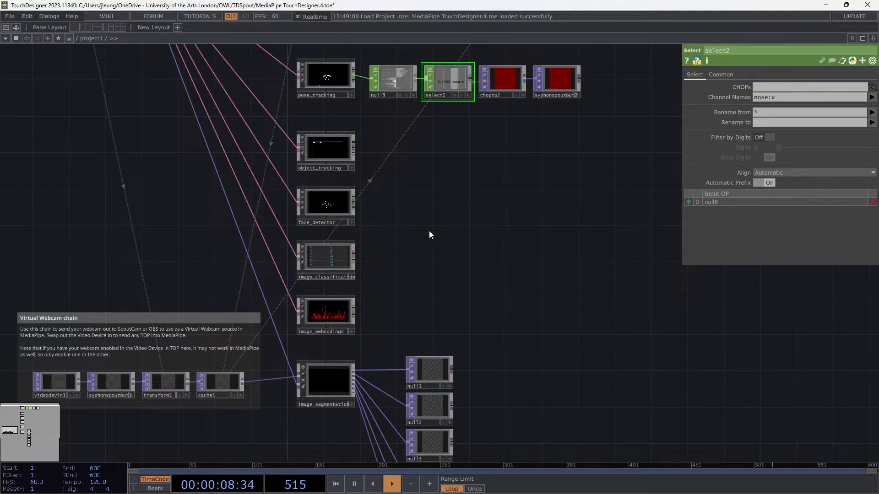
pyautogui.moveTo(60, 132); pyautogui.dragTo(150, 224, button='right')
pyautogui.moveTo(153, 228)
pyautogui.mouseDown()
pyautogui.moveTo(261, 302)
pyautogui.moveTo(350, 437)
pyautogui.mouseUp()
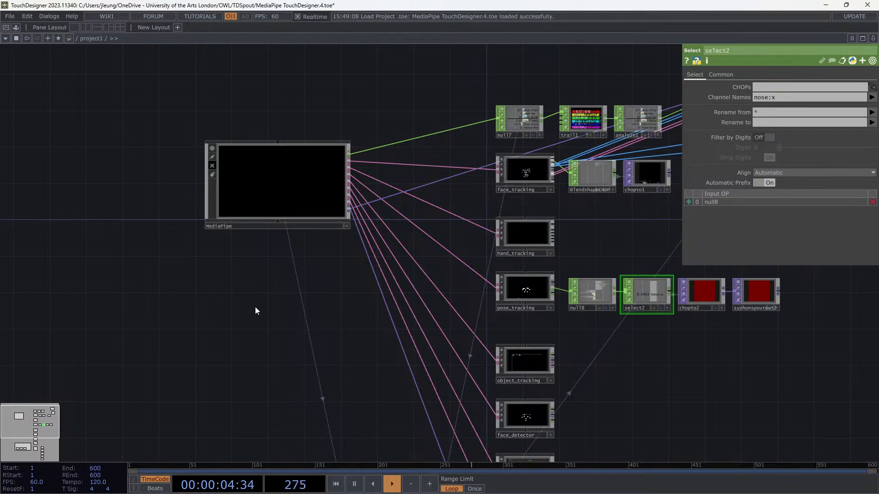
# Turn cooking back on for the MediaPipe container and select the container to show its parameters
pyautogui.click(213, 165)
pyautogui.moveTo(229, 311); pyautogui.dragTo(106, 225)
pyautogui.scroll(-3, 171, 300)
pyautogui.moveTo(452, 333); pyautogui.dragTo(564, 297)
pyautogui.scroll(-1, 532, 308)
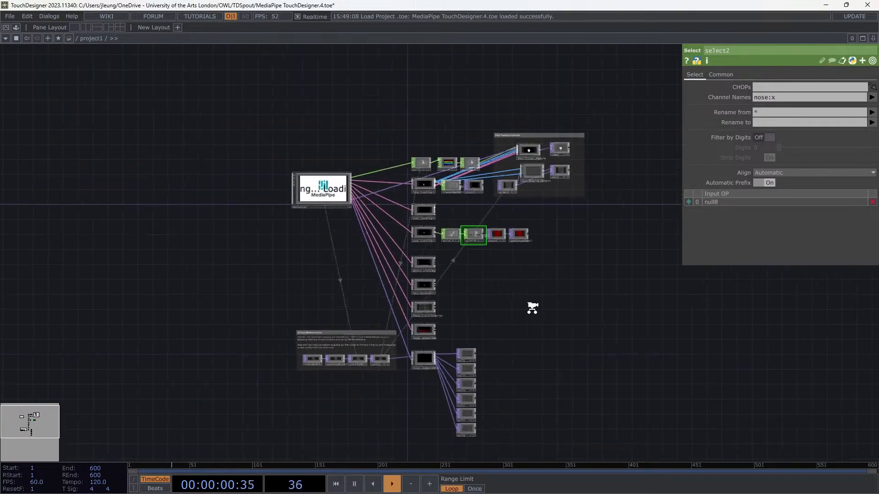
pyautogui.scroll(2, 532, 308)
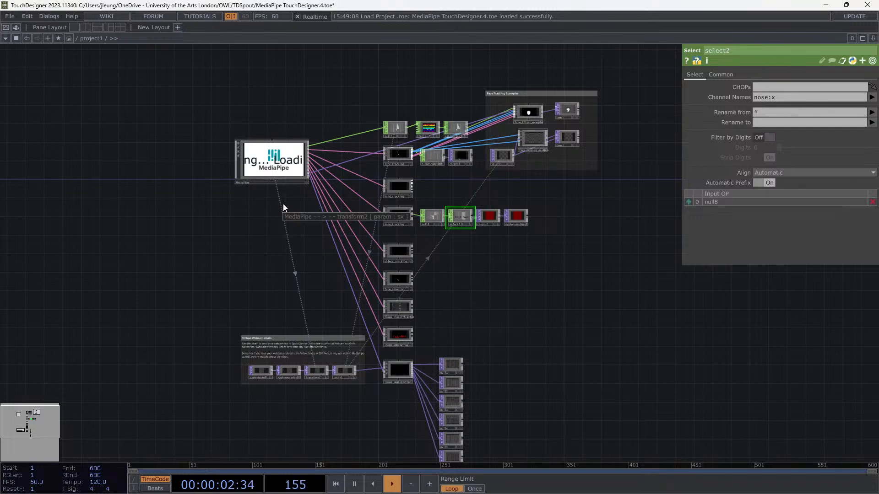
pyautogui.click(302, 170)
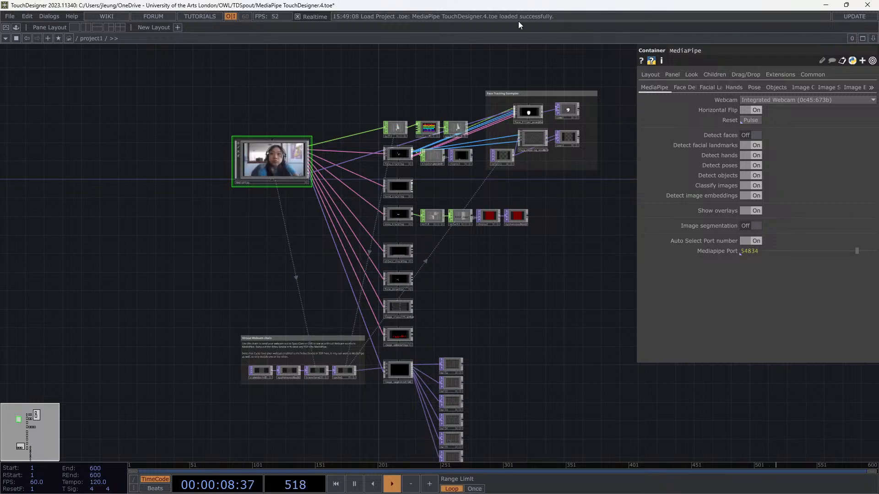
# Turn off the MediaPipe container's viewer and bring the tracking nodes into focus
pyautogui.click(238, 146)
pyautogui.scroll(5, 268, 169)
pyautogui.scroll(-4, 534, 365)
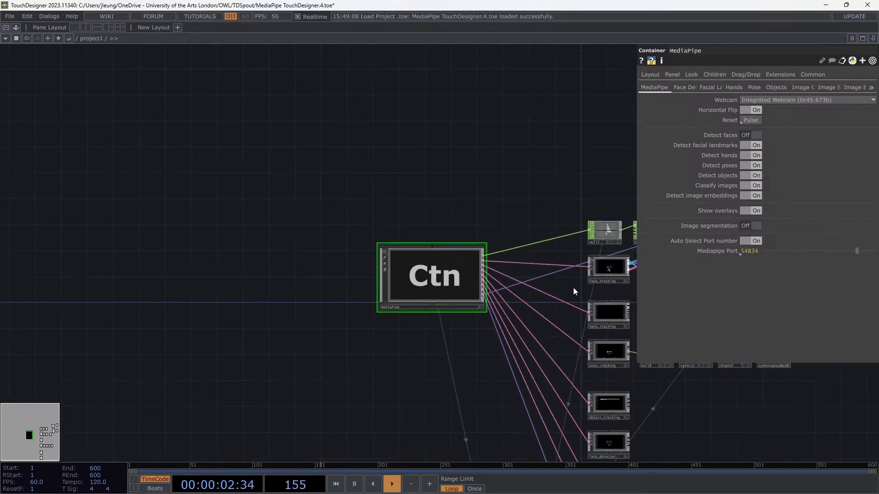
pyautogui.moveTo(565, 271); pyautogui.dragTo(296, 142)
pyautogui.scroll(5, 320, 155)
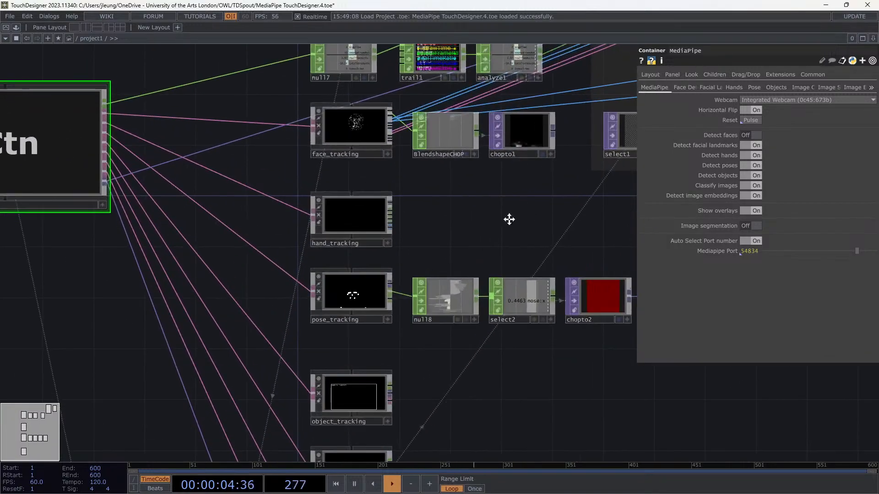
# Examine the face landmark points in the face_tracking node
pyautogui.moveTo(509, 219); pyautogui.dragTo(568, 300)
pyautogui.scroll(8, 457, 214)
pyautogui.moveTo(403, 257); pyautogui.dragTo(534, 400)
pyautogui.scroll(-5, 367, 183)
pyautogui.scroll(5, 319, 190)
pyautogui.scroll(-2, 243, 215)
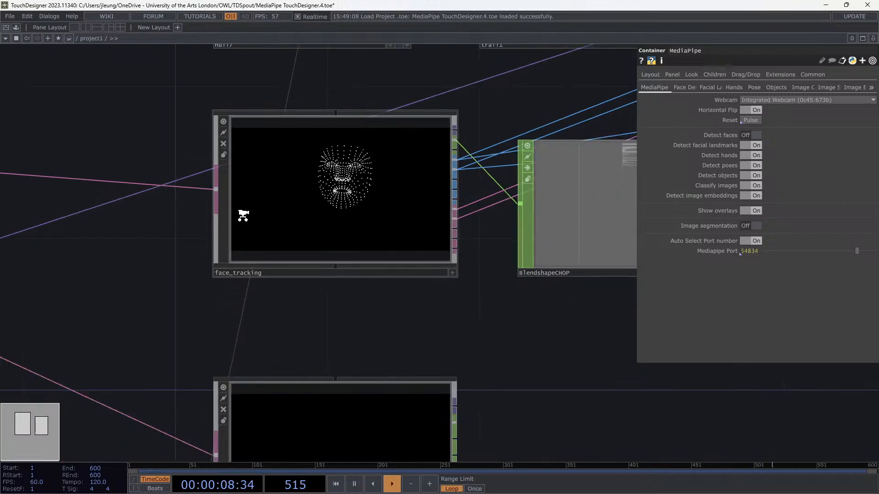
pyautogui.scroll(-7, 243, 215)
pyautogui.moveTo(291, 126); pyautogui.dragTo(728, 146)
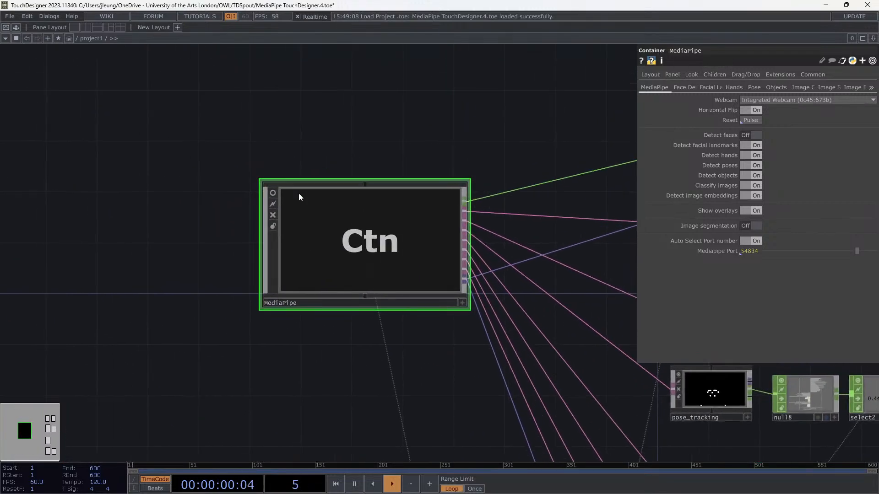
# Turn the MediaPipe container's viewer back on and pause the timeline
pyautogui.click(274, 192)
pyautogui.moveTo(558, 177); pyautogui.dragTo(250, 94)
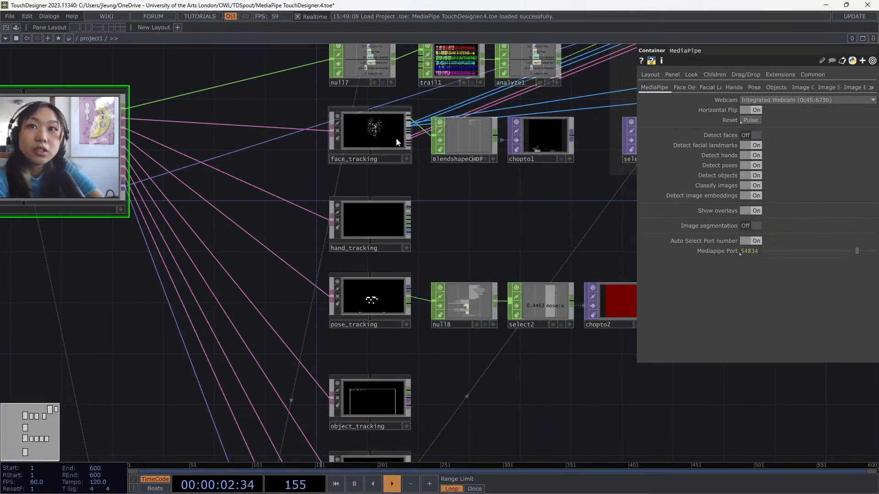
pyautogui.scroll(6, 423, 197)
pyautogui.moveTo(477, 236); pyautogui.dragTo(589, 445)
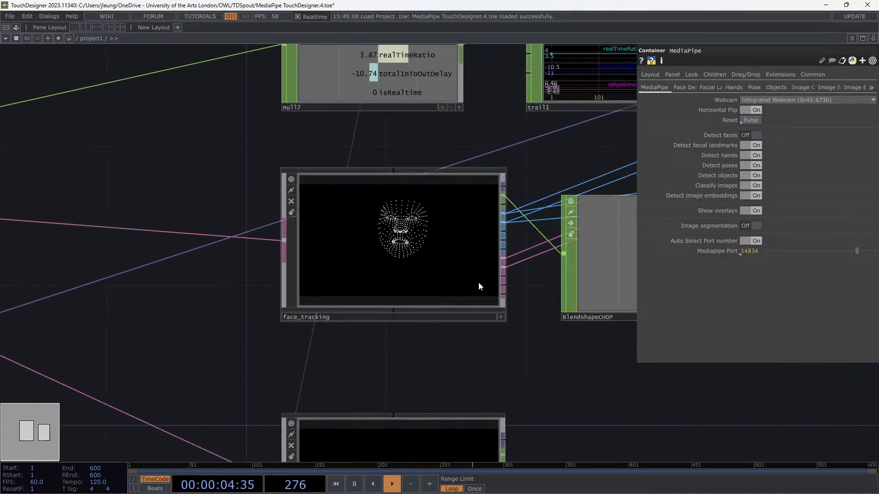
pyautogui.press('space')
pyautogui.scroll(-6, 489, 348)
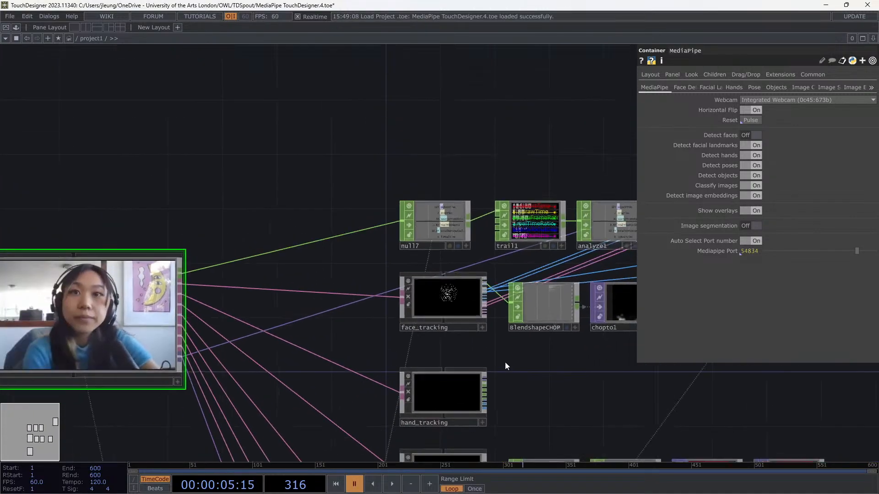
pyautogui.moveTo(504, 362); pyautogui.dragTo(470, 324)
pyautogui.scroll(-2, 503, 348)
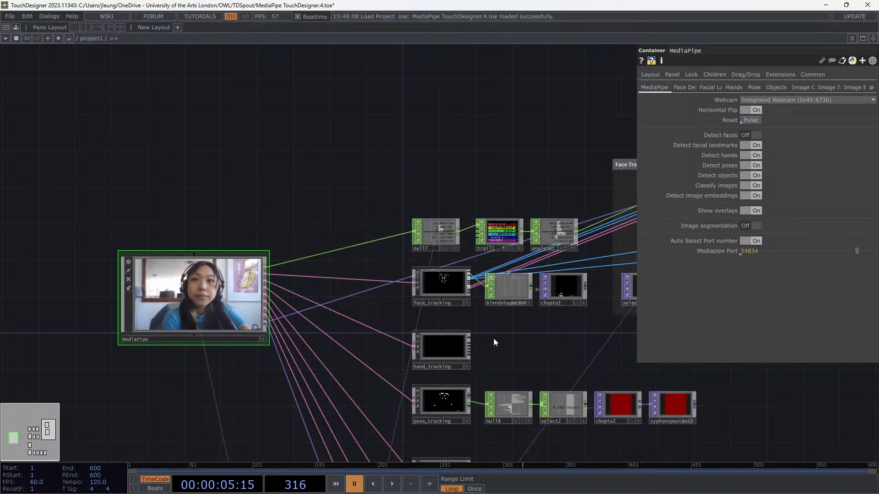
# Compare the live face points in face_tracking with the hand points in hand_tracking
pyautogui.scroll(6, 442, 283)
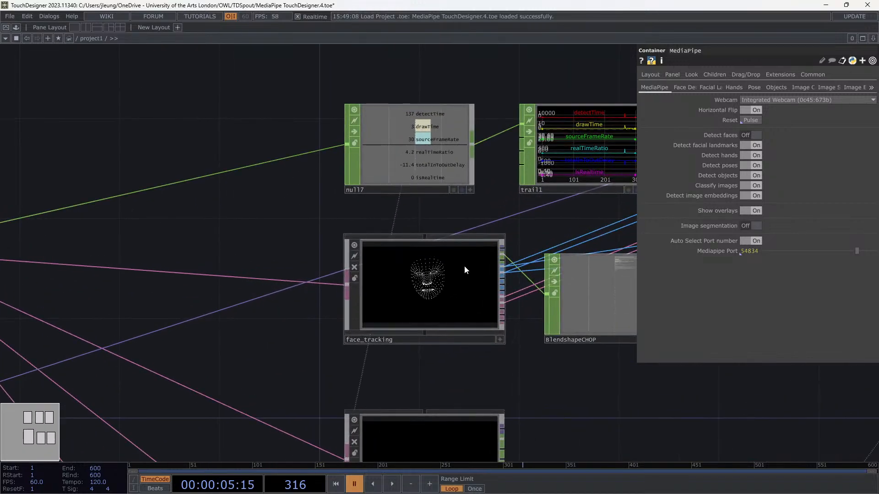
pyautogui.scroll(2, 461, 264)
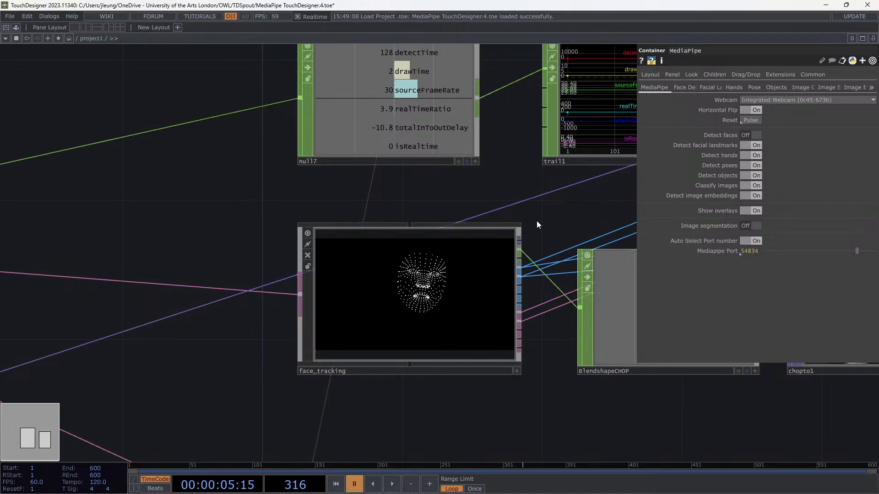
pyautogui.moveTo(512, 142); pyautogui.dragTo(475, 45)
pyautogui.scroll(-4, 454, 171)
pyautogui.moveTo(495, 293); pyautogui.dragTo(473, 168)
pyautogui.scroll(2, 409, 175)
pyautogui.scroll(1, 412, 175)
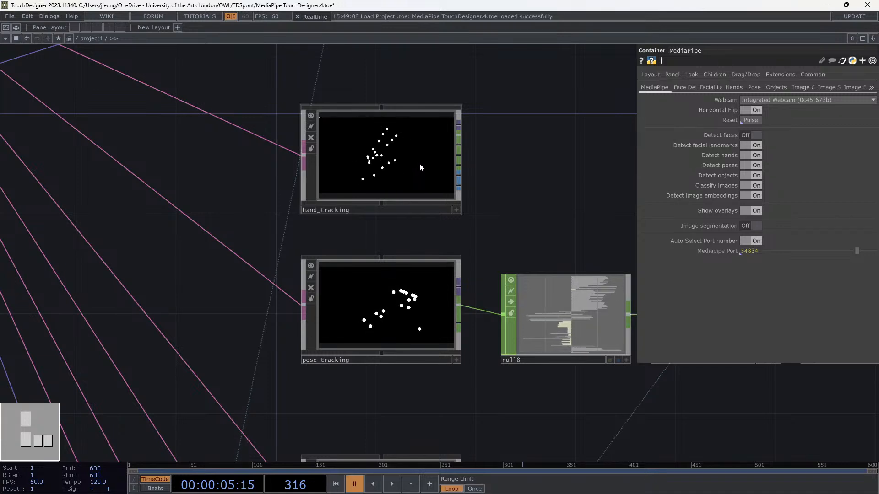
# Examine the body points in pose_tracking and the joint position channels its normalized_data output sends to null8
pyautogui.moveTo(535, 231); pyautogui.dragTo(533, 131)
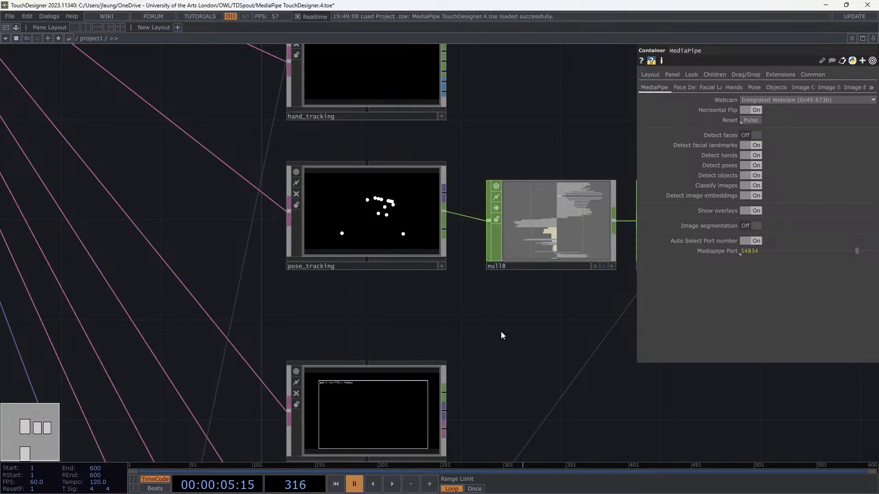
pyautogui.moveTo(443, 291); pyautogui.dragTo(304, 292)
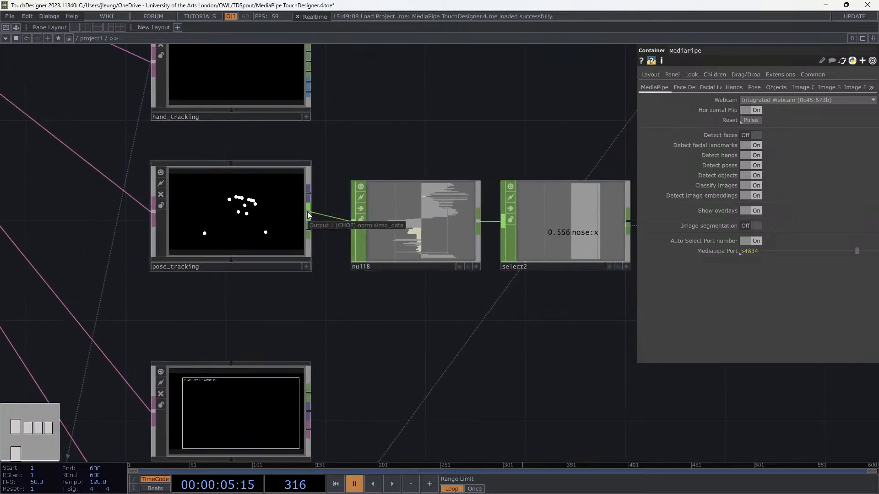
pyautogui.scroll(2, 293, 207)
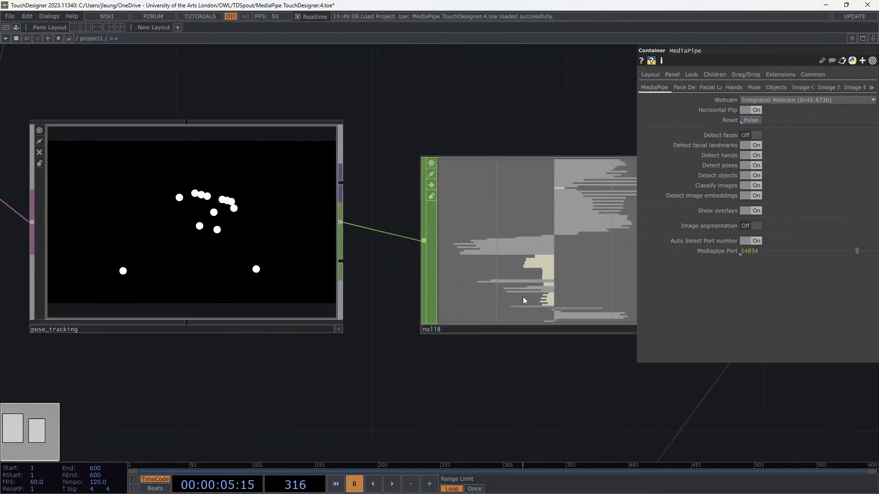
pyautogui.scroll(1, 524, 300)
pyautogui.moveTo(521, 355); pyautogui.dragTo(343, 347)
pyautogui.scroll(5, 339, 249)
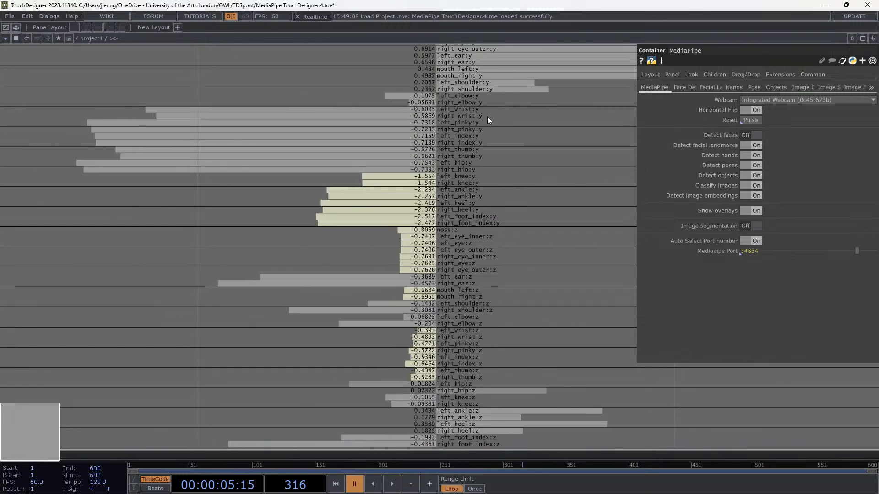
pyautogui.scroll(-5, 366, 165)
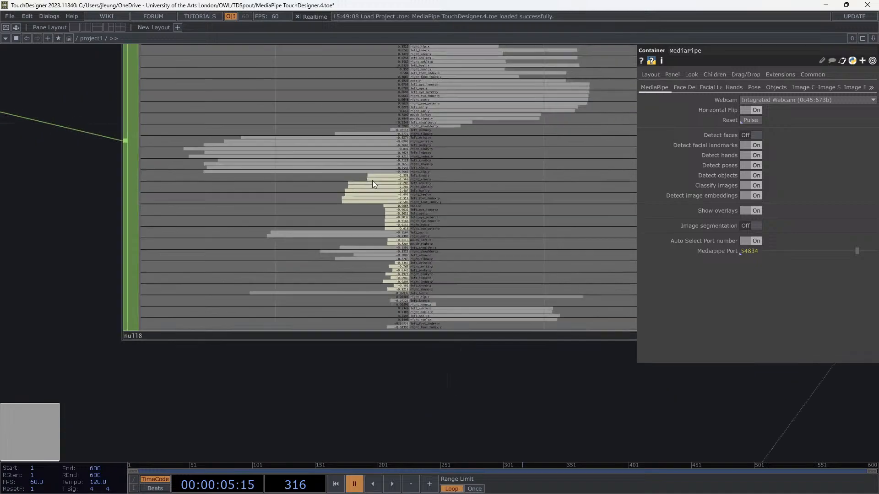
pyautogui.scroll(6, 389, 160)
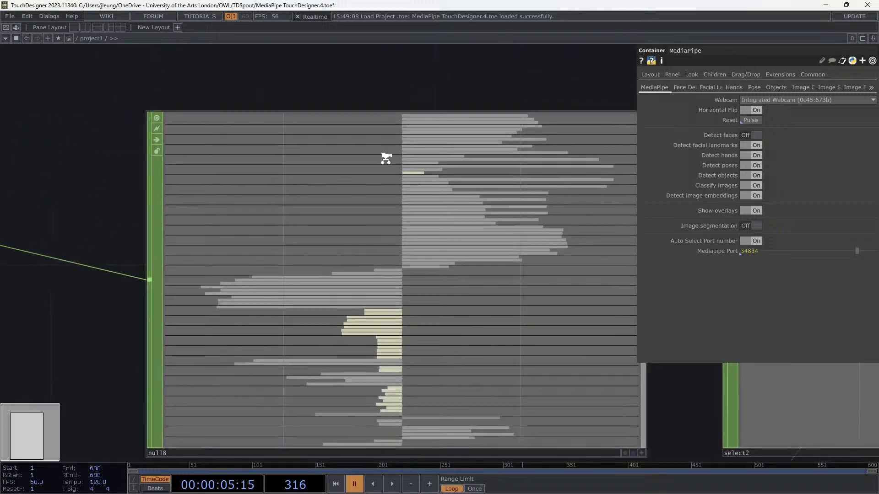
pyautogui.scroll(-1, 388, 160)
pyautogui.scroll(-3, 324, 241)
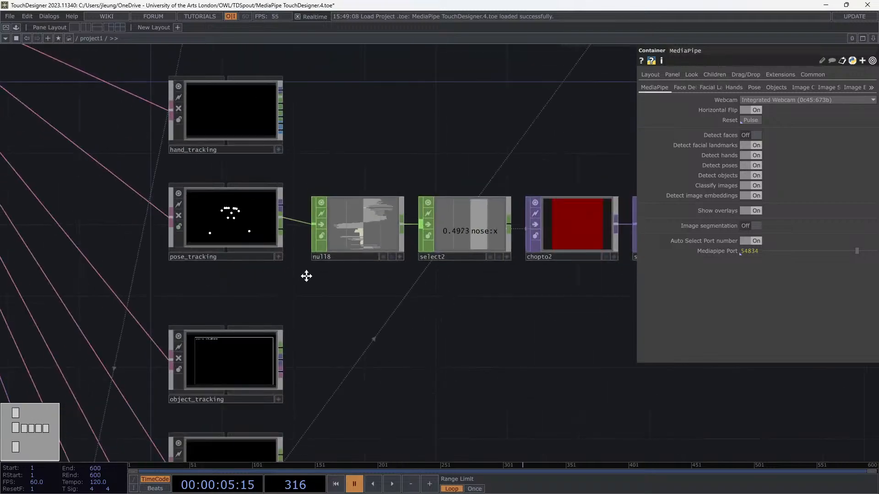
pyautogui.scroll(5, 308, 182)
pyautogui.moveTo(525, 284); pyautogui.dragTo(473, 122)
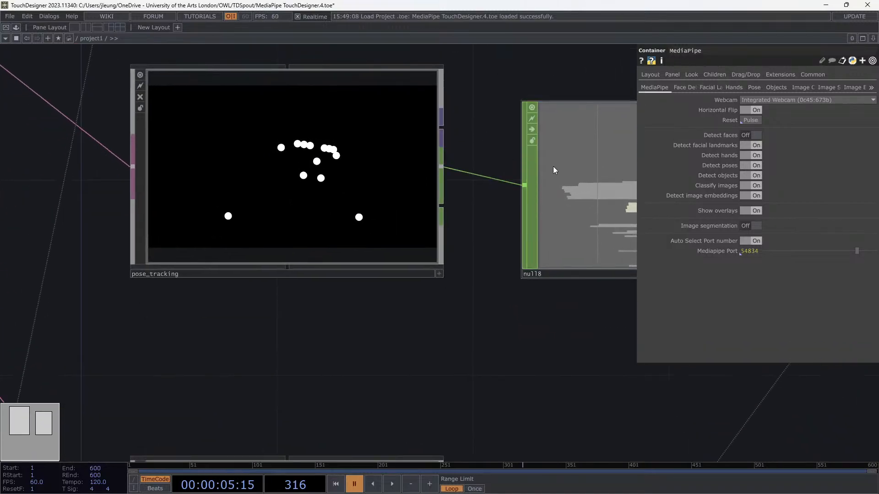
pyautogui.click(374, 274)
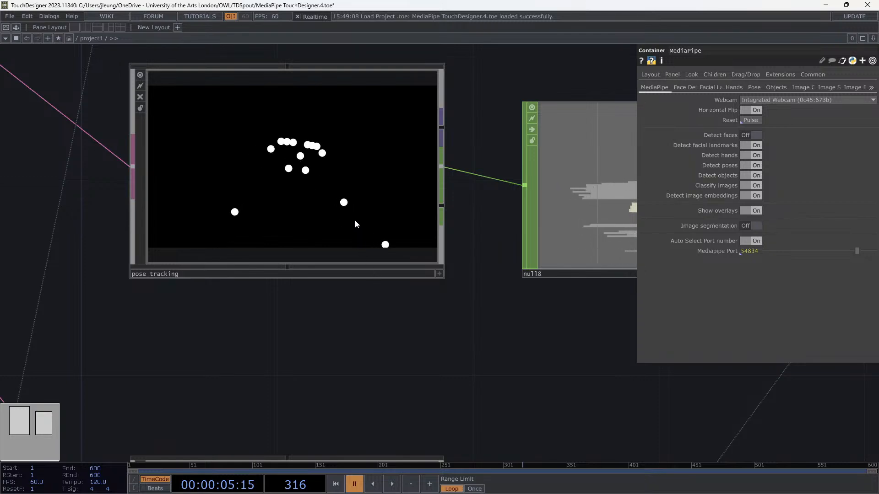
# Examine the detected object's bounding box in object_tracking and the face box with its key points in face_detector
pyautogui.scroll(-3, 426, 227)
pyautogui.moveTo(438, 234); pyautogui.dragTo(540, 51)
pyautogui.scroll(-4, 483, 132)
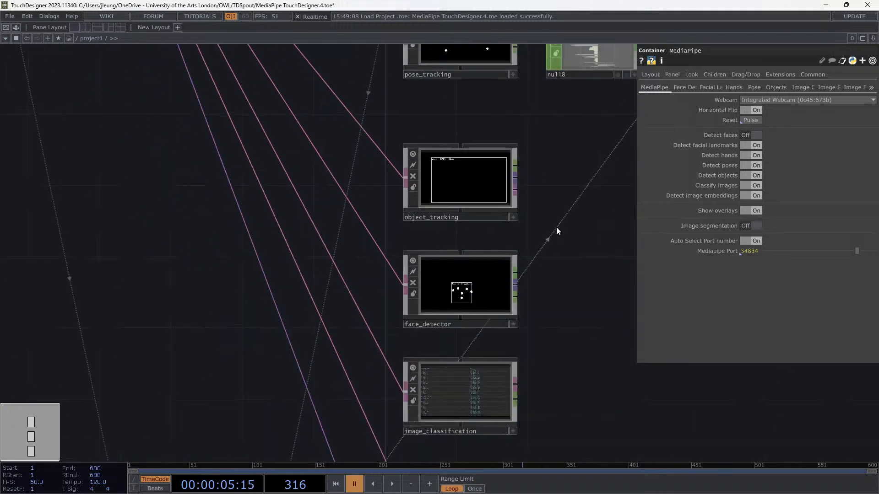
pyautogui.moveTo(569, 220); pyautogui.dragTo(504, 133)
pyautogui.scroll(2, 393, 76)
pyautogui.scroll(3, 393, 75)
pyautogui.moveTo(598, 171); pyautogui.dragTo(601, 273)
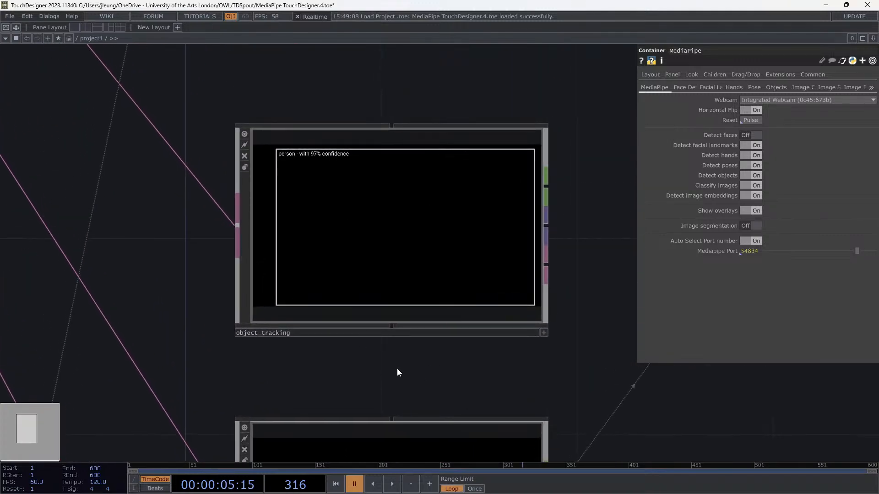
pyautogui.moveTo(398, 371); pyautogui.dragTo(302, 90)
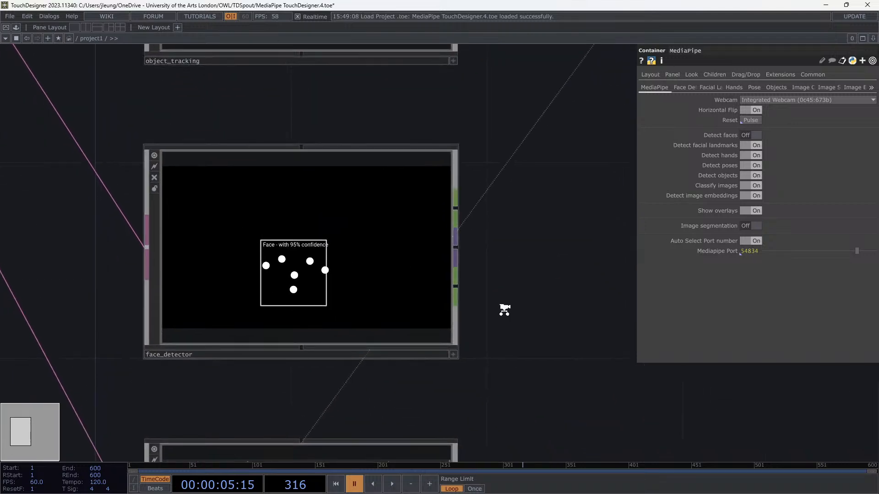
pyautogui.scroll(-3, 504, 307)
pyautogui.moveTo(529, 300); pyautogui.dragTo(461, 100)
pyautogui.scroll(-5, 464, 133)
# Examine the facial expression channels that face_tracking sends to BlendshapeCHOP, such as the brow, eye, jaw and mouth values
pyautogui.moveTo(506, 190); pyautogui.dragTo(352, 451)
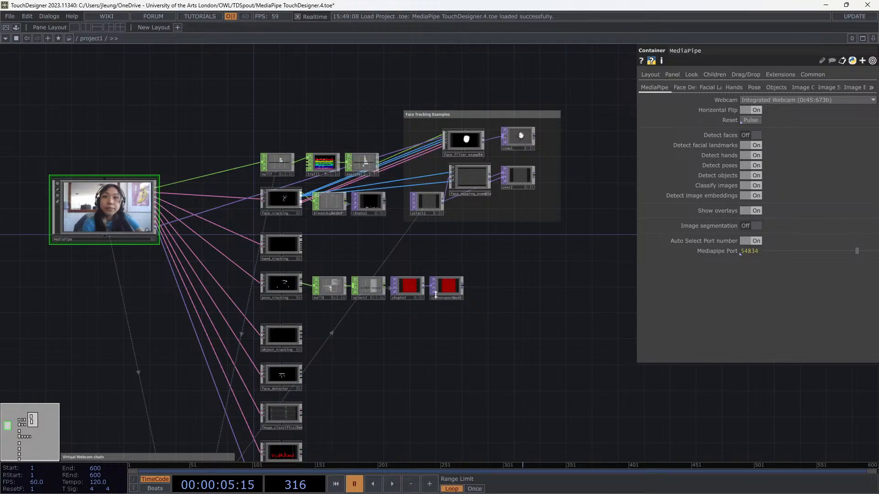
pyautogui.scroll(4, 414, 222)
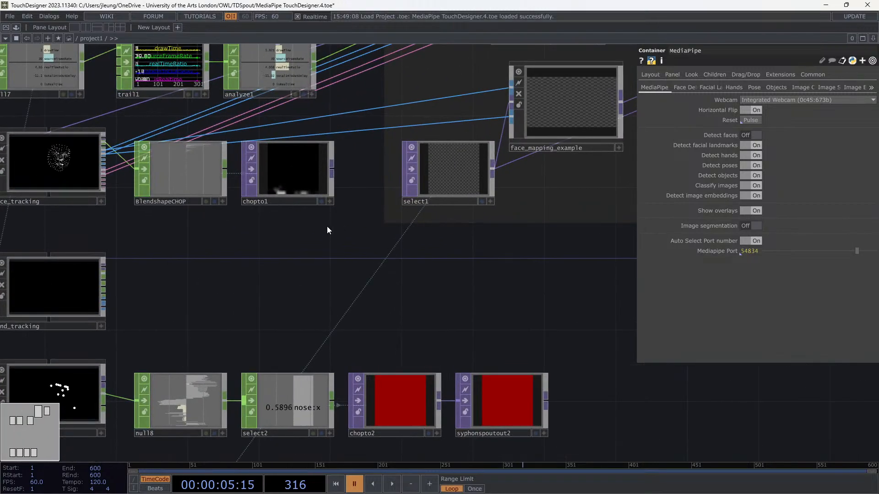
pyautogui.moveTo(282, 257); pyautogui.dragTo(544, 347)
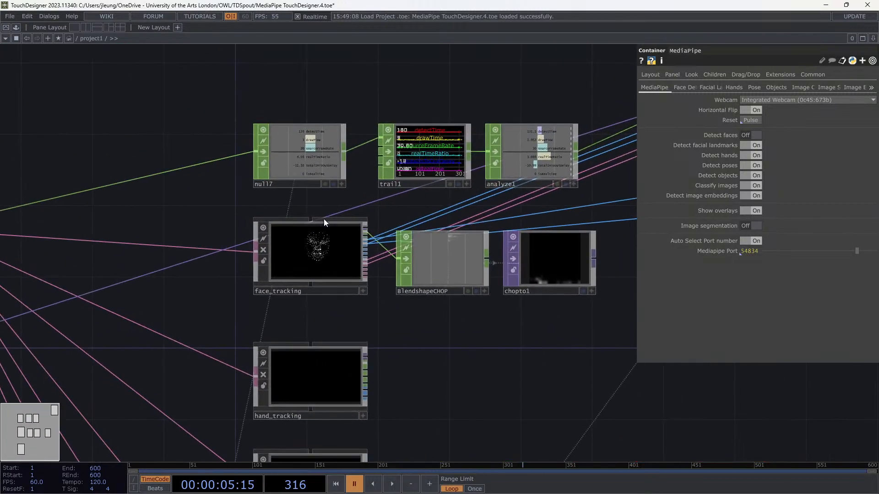
pyautogui.scroll(3, 323, 219)
pyautogui.moveTo(452, 323); pyautogui.dragTo(245, 238)
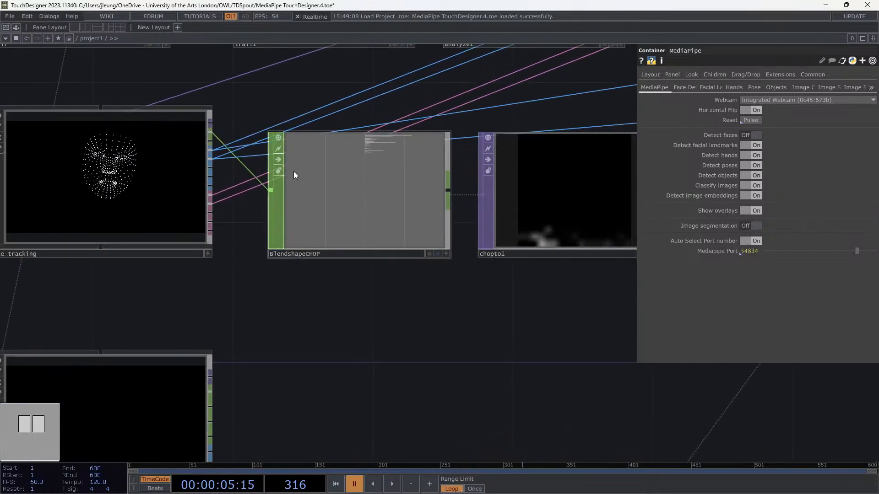
pyautogui.scroll(3, 279, 155)
pyautogui.moveTo(298, 115); pyautogui.dragTo(507, 126)
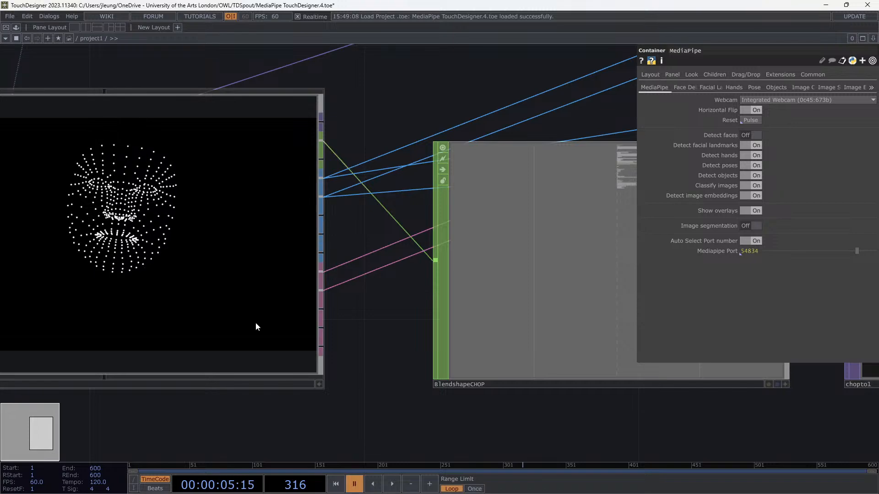
pyautogui.moveTo(383, 315); pyautogui.dragTo(209, 300)
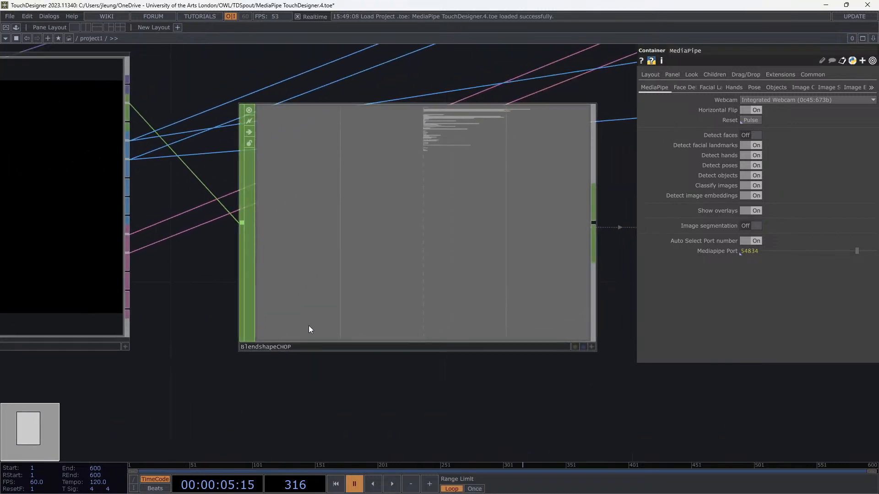
pyautogui.scroll(10, 471, 176)
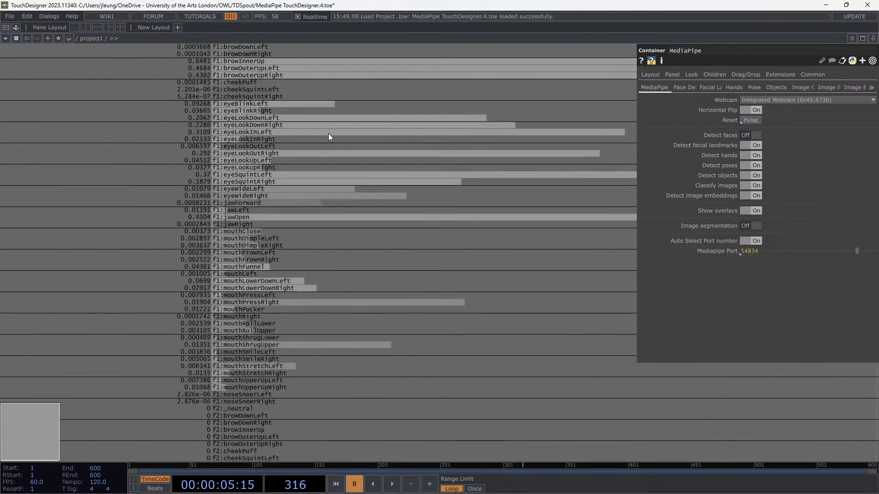
pyautogui.scroll(-6, 288, 126)
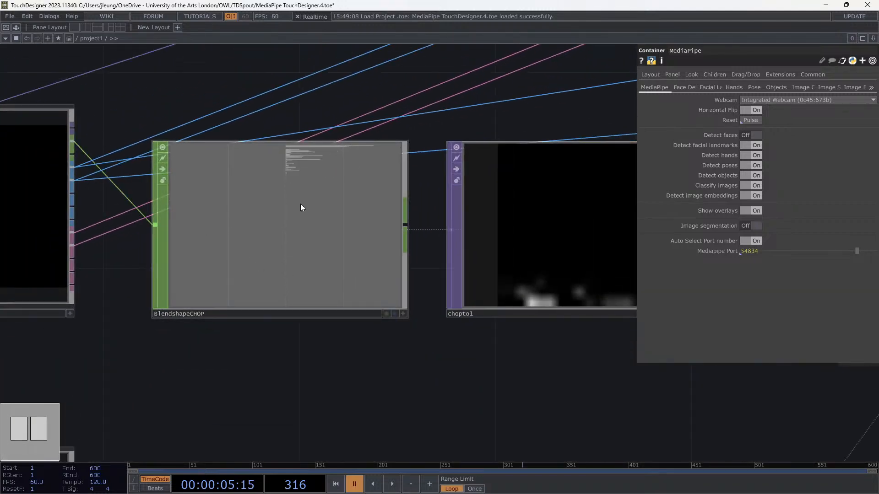
pyautogui.scroll(3, 459, 219)
pyautogui.scroll(1, 459, 218)
# Inspect chopto1, its image of the blendshape data, and its CHOP to TOP parameters
pyautogui.moveTo(431, 257); pyautogui.dragTo(181, 181)
pyautogui.scroll(-5, 449, 238)
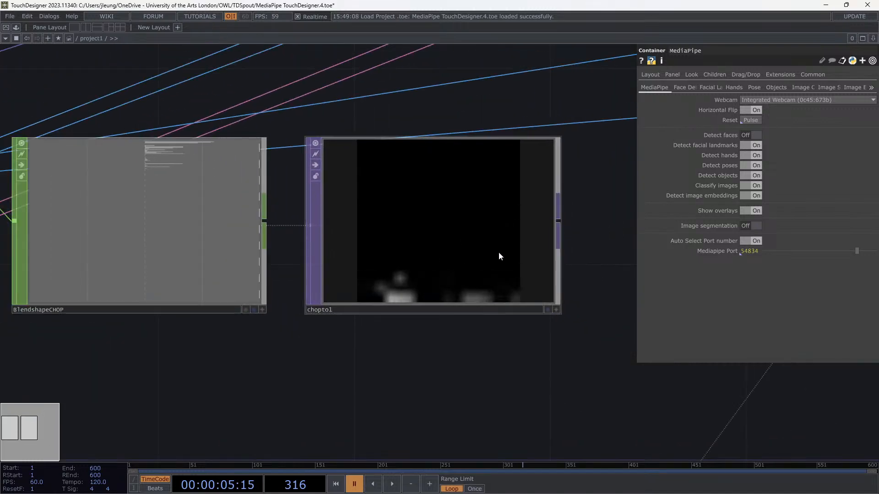
pyautogui.moveTo(251, 317); pyautogui.dragTo(348, 280)
pyautogui.click(501, 195)
pyautogui.moveTo(462, 351); pyautogui.dragTo(225, 323)
pyautogui.scroll(-2, 356, 173)
pyautogui.scroll(-6, 366, 202)
pyautogui.moveTo(402, 251); pyautogui.dragTo(567, 197)
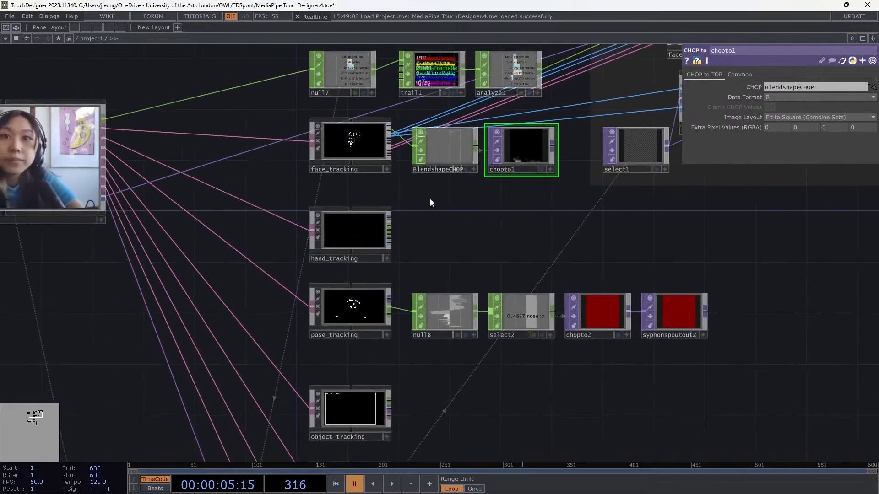
# Look through the face_tracking container's Layout, Look, Drag/Drop, Panel and Common parameters
pyautogui.scroll(2, 416, 184)
pyautogui.click(350, 156)
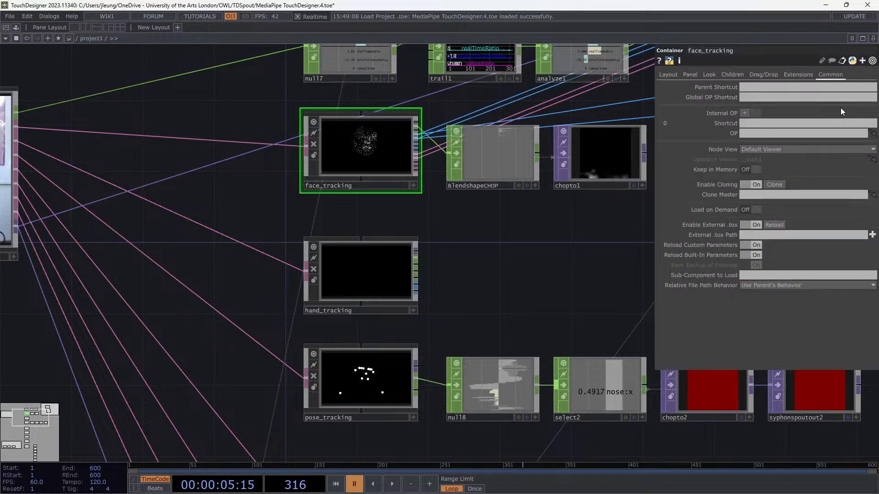
pyautogui.click(683, 74)
pyautogui.click(668, 76)
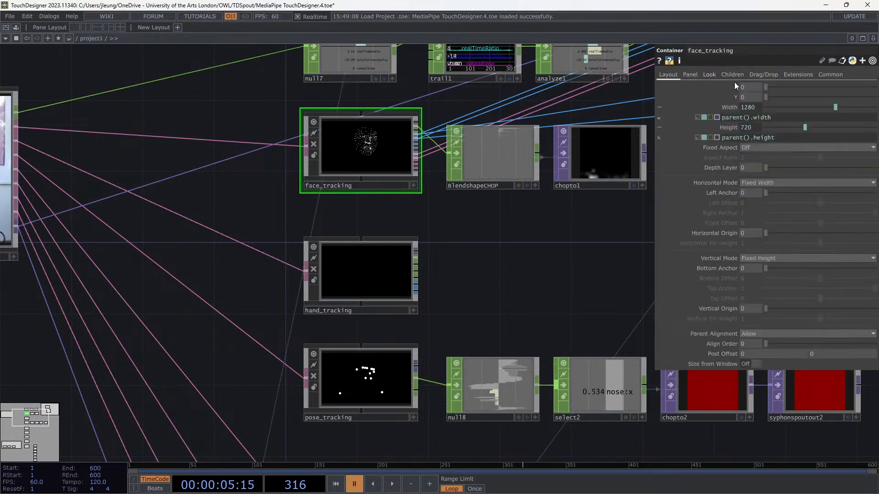
pyautogui.click(837, 75)
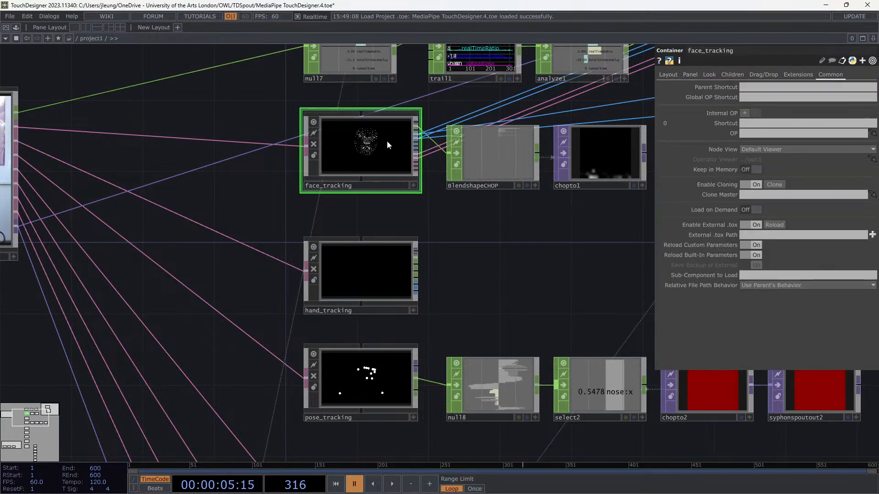
pyautogui.click(709, 74)
pyautogui.click(772, 74)
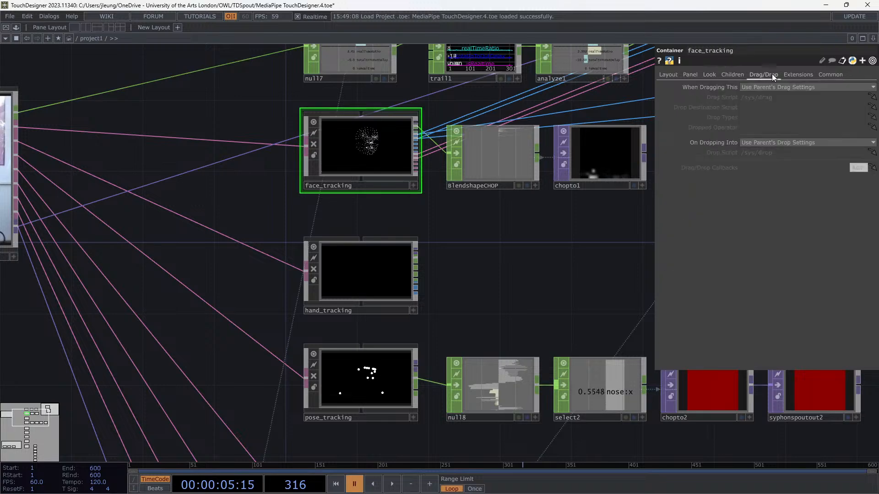
pyautogui.click(690, 74)
pyautogui.click(672, 70)
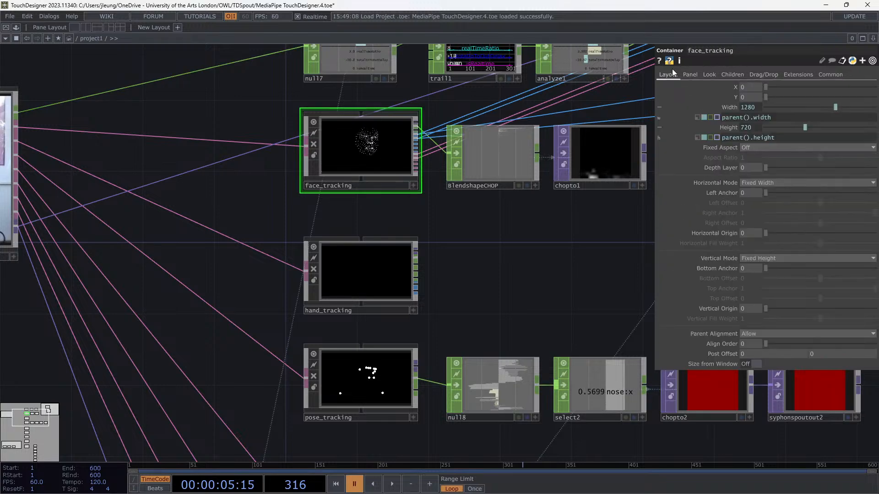
# In the MediaPipe container, turn off facial landmark detection, object detection, image classification and image embedding detection, leaving hands and poses on
pyautogui.moveTo(493, 196); pyautogui.dragTo(426, 112)
pyautogui.moveTo(494, 134)
pyautogui.mouseDown()
pyautogui.moveTo(399, 81)
pyautogui.moveTo(392, 260)
pyautogui.moveTo(620, 285)
pyautogui.mouseUp()
pyautogui.click(389, 117)
pyautogui.click(280, 121)
pyautogui.scroll(-4, 558, 262)
pyautogui.moveTo(581, 257); pyautogui.dragTo(489, 81)
pyautogui.click(87, 67)
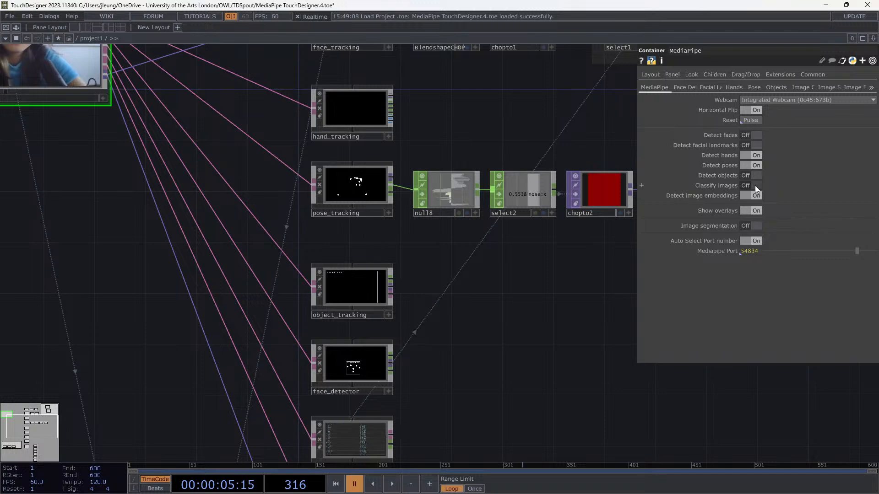
pyautogui.click(755, 195)
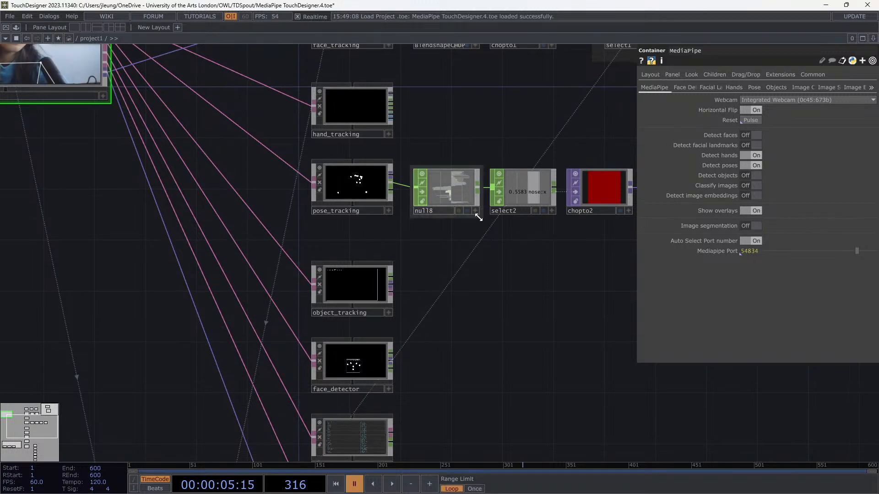
# Save the project and resume timeline playback
pyautogui.scroll(-3, 109, 234)
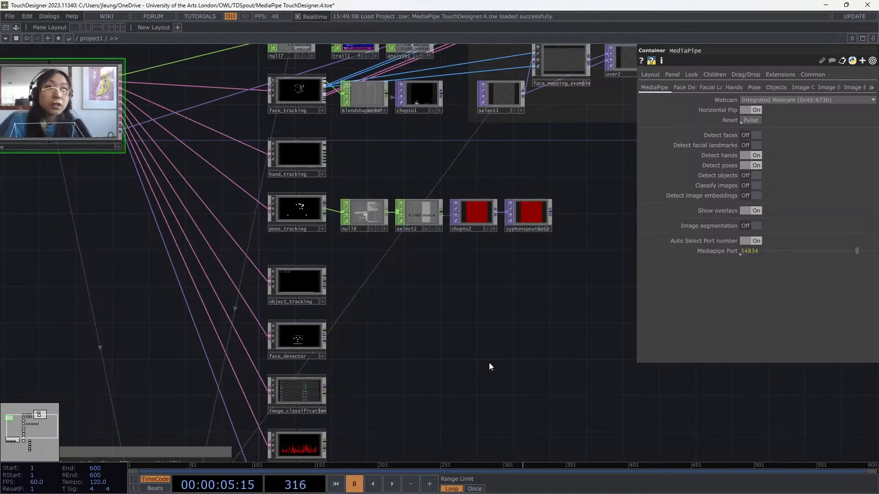
pyautogui.press('space')
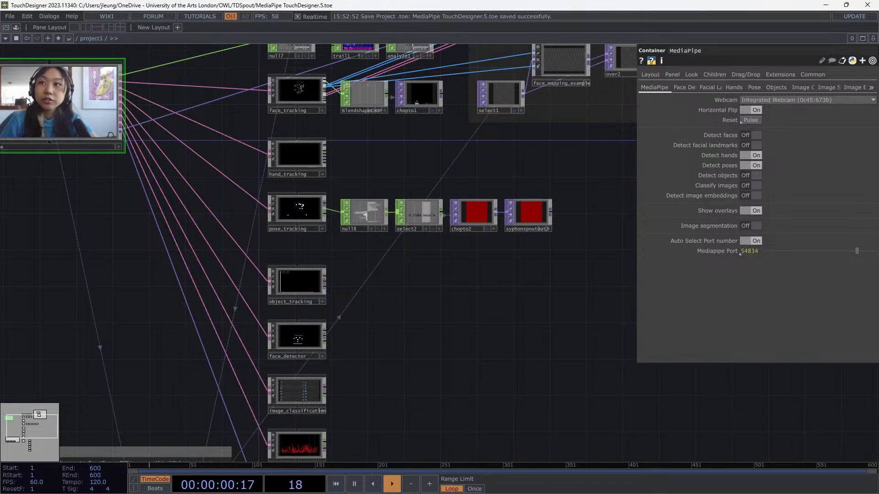
# Watch the live body points in pose_tracking and follow its output through null8 to select2
pyautogui.scroll(5, 288, 192)
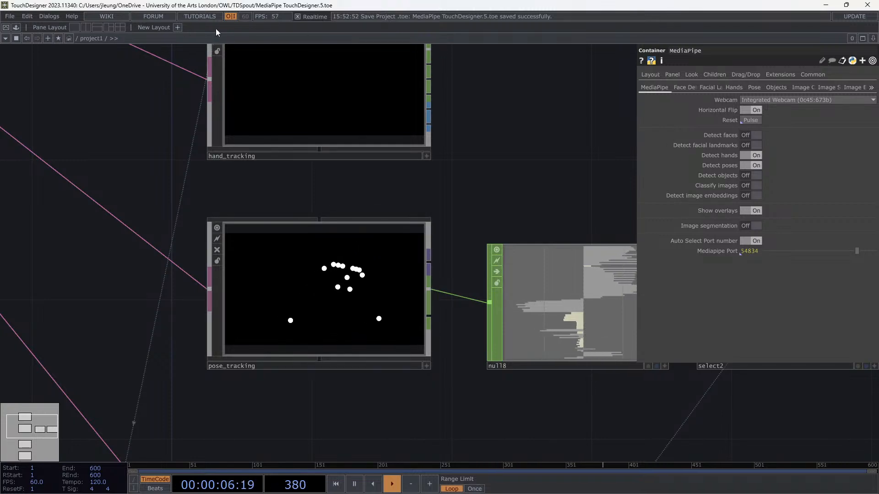
pyautogui.moveTo(497, 167); pyautogui.dragTo(482, 102)
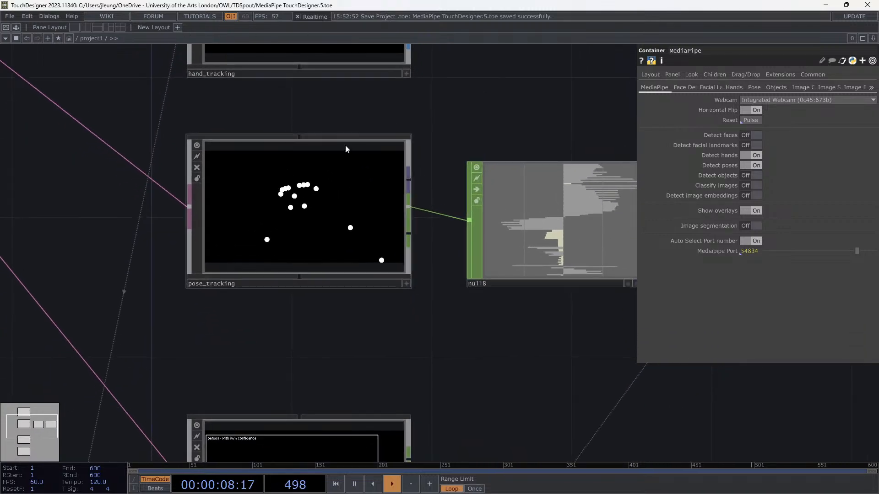
pyautogui.scroll(2, 339, 218)
pyautogui.scroll(1, 342, 223)
pyautogui.scroll(-3, 427, 348)
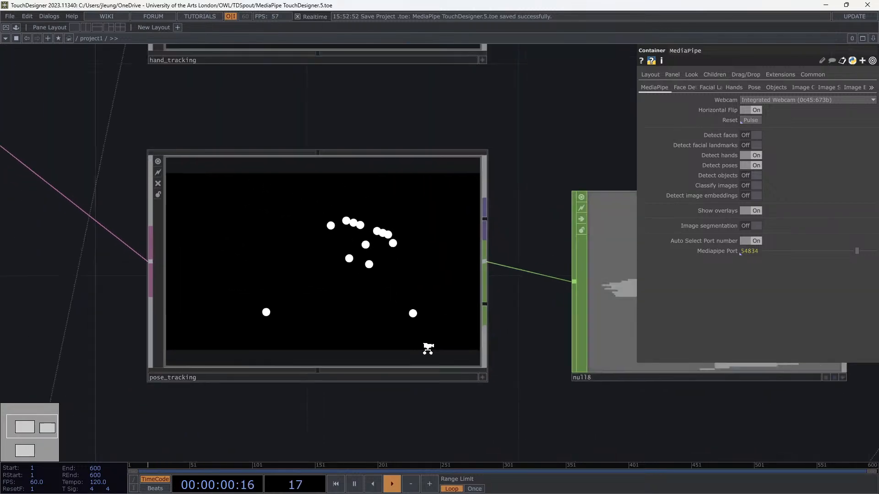
pyautogui.moveTo(478, 385); pyautogui.dragTo(185, 231)
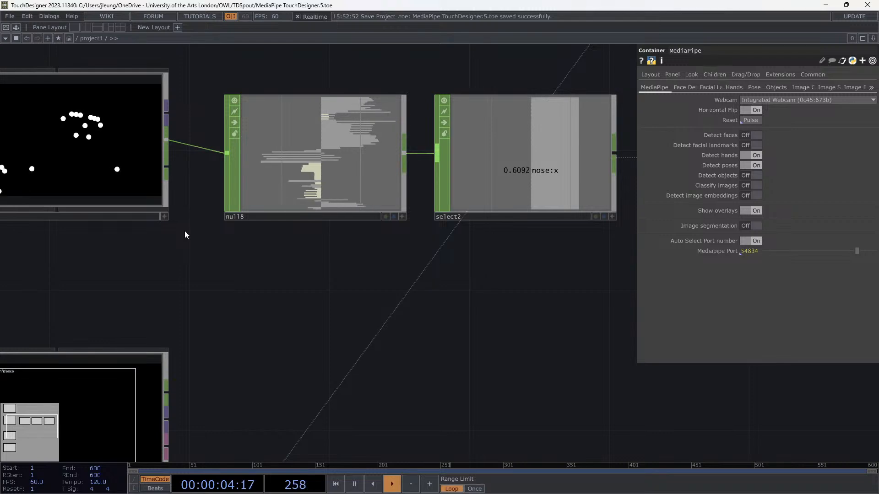
pyautogui.moveTo(164, 297); pyautogui.dragTo(306, 254)
# View the list of available CHOP operators in the OP Create Dialog, then close it without adding one
pyautogui.doubleClick(281, 215)
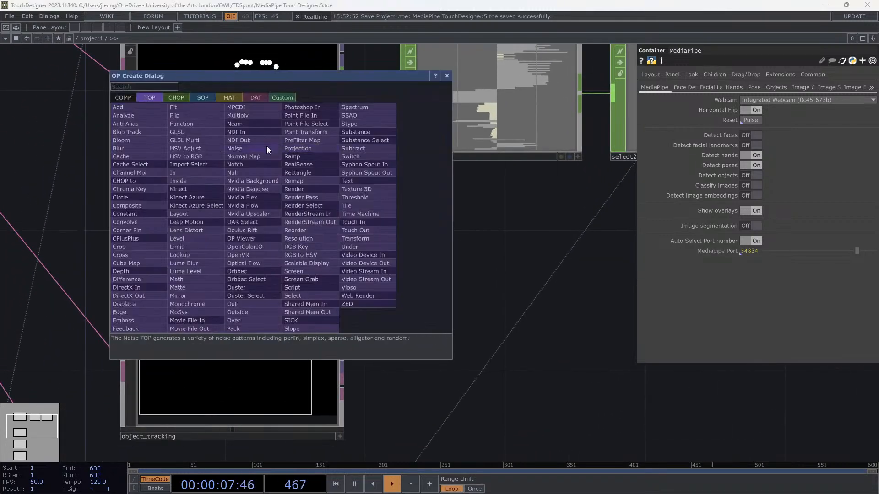
pyautogui.click(169, 97)
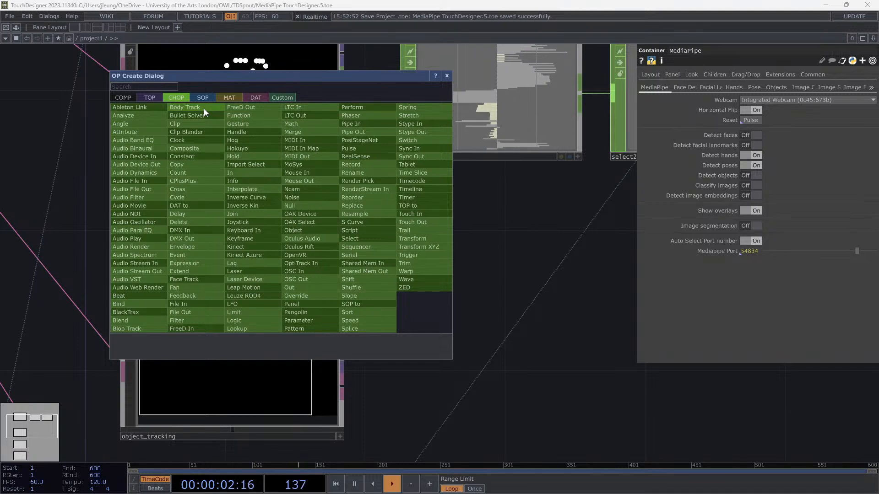
pyautogui.click(540, 224)
# Return to pose_tracking and examine its live points up close
pyautogui.scroll(-3, 433, 224)
pyautogui.scroll(3, 415, 232)
pyautogui.moveTo(400, 231); pyautogui.dragTo(481, 406)
pyautogui.scroll(7, 448, 274)
pyautogui.scroll(4, 366, 247)
pyautogui.scroll(-8, 356, 242)
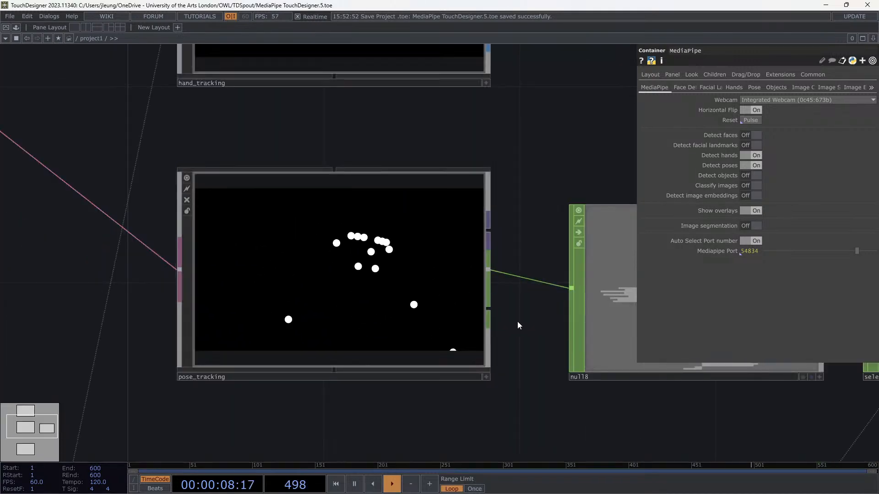
pyautogui.moveTo(517, 321); pyautogui.dragTo(469, 225)
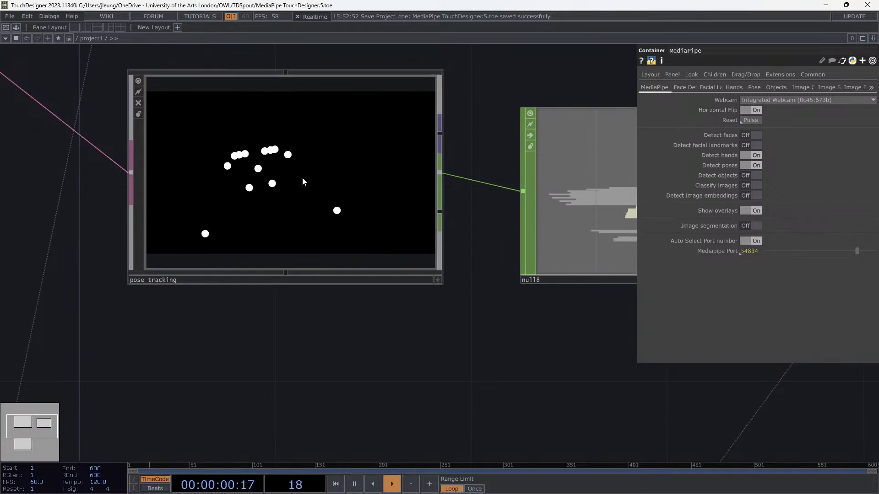
# Select null8 and read through its named x and y joint position channels
pyautogui.moveTo(489, 306); pyautogui.dragTo(84, 313)
pyautogui.click(273, 198)
pyautogui.scroll(5, 272, 199)
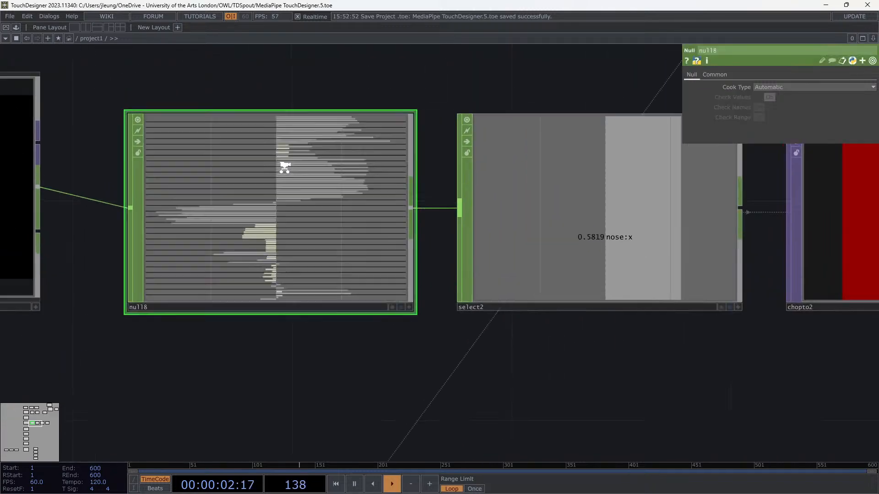
pyautogui.moveTo(812, 236); pyautogui.dragTo(845, 355)
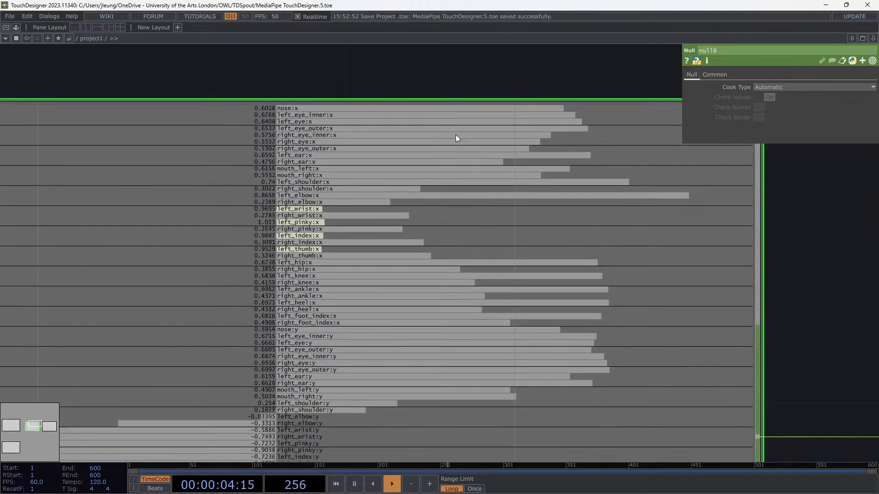
pyautogui.scroll(5, 298, 197)
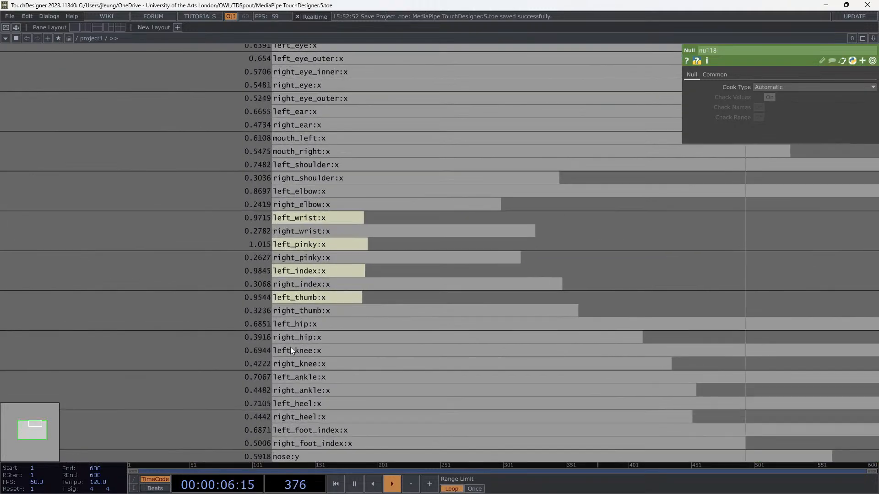
# Select the select2 node and check which pose channel it picks from null8
pyautogui.scroll(-8, 314, 246)
pyautogui.moveTo(526, 296); pyautogui.dragTo(275, 178)
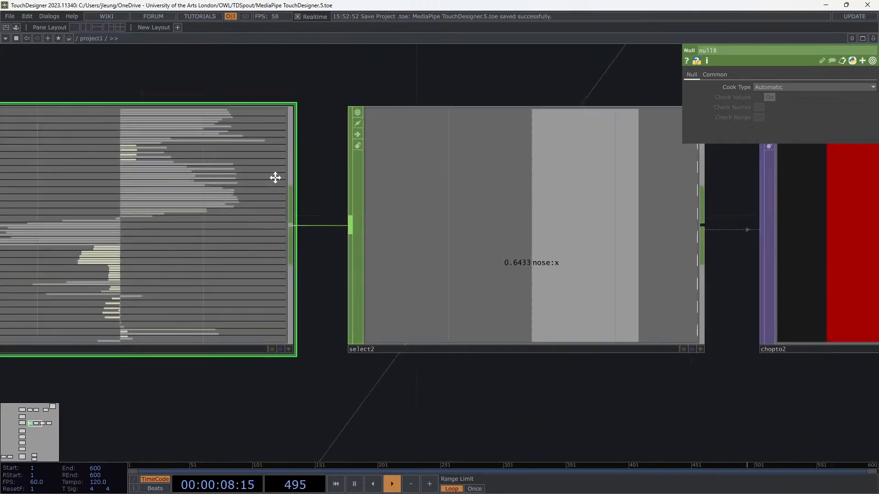
pyautogui.click(425, 276)
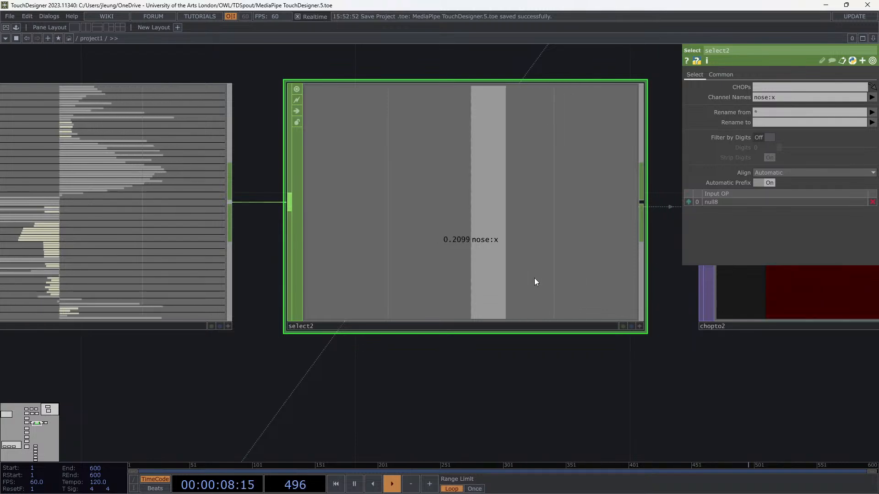
# Examine the chain from pose_tracking through null8 and select2, following the isolated nose:x channel
pyautogui.scroll(-5, 534, 278)
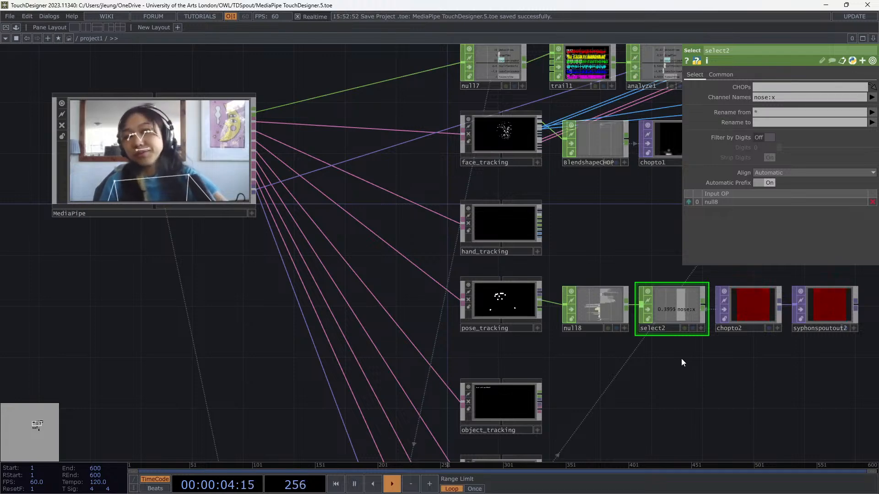
pyautogui.scroll(5, 677, 316)
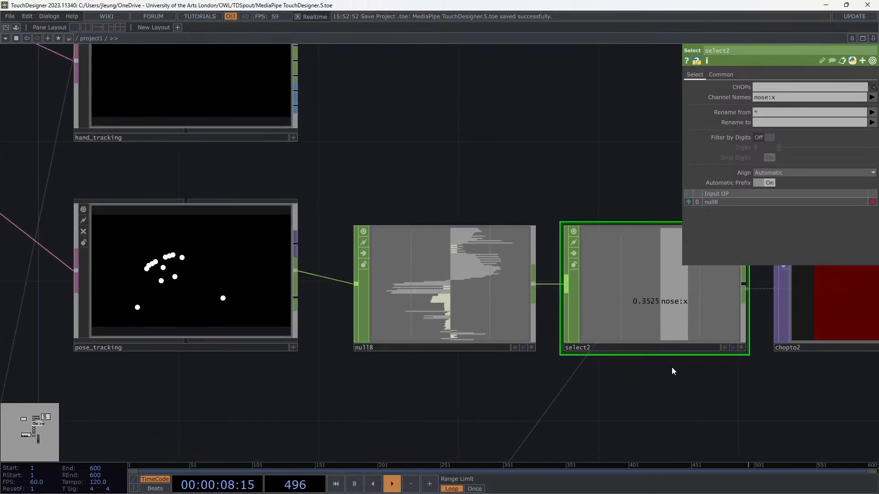
pyautogui.scroll(-4, 677, 369)
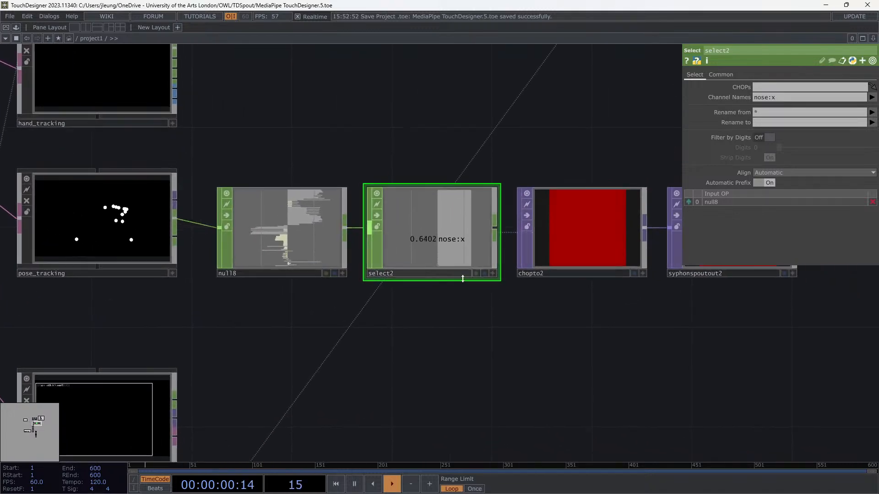
pyautogui.scroll(4, 463, 279)
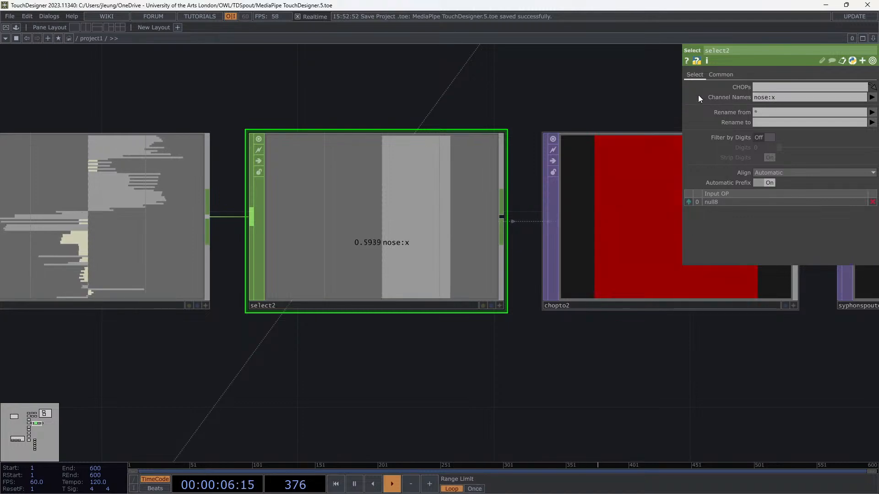
# Set the image layout of chopto2 to Fit to Square (Combine Sets)
pyautogui.moveTo(474, 318); pyautogui.dragTo(288, 305)
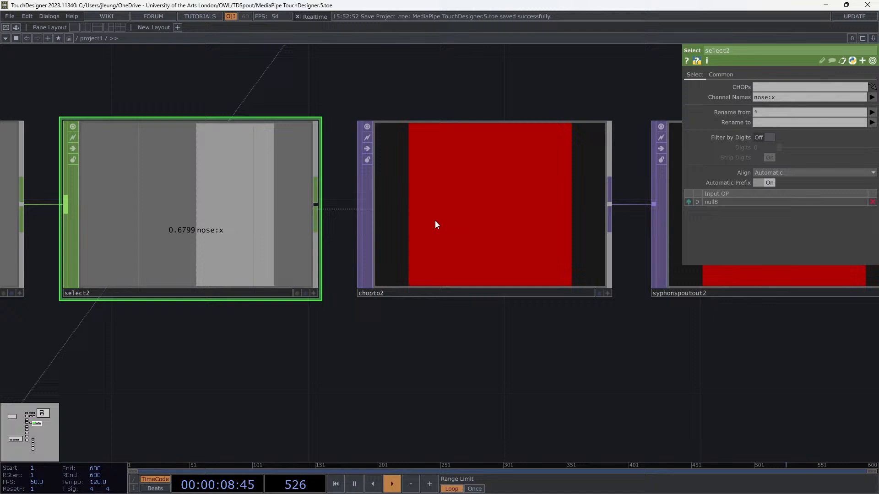
pyautogui.click(536, 214)
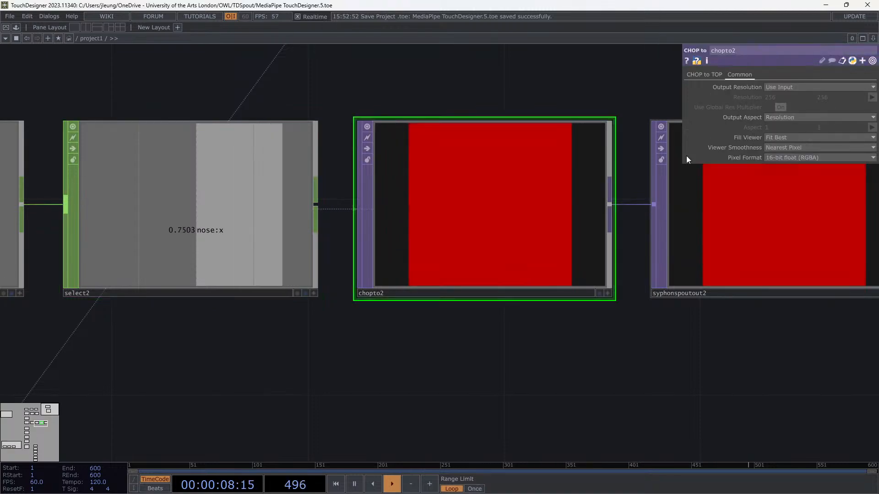
pyautogui.click(274, 180)
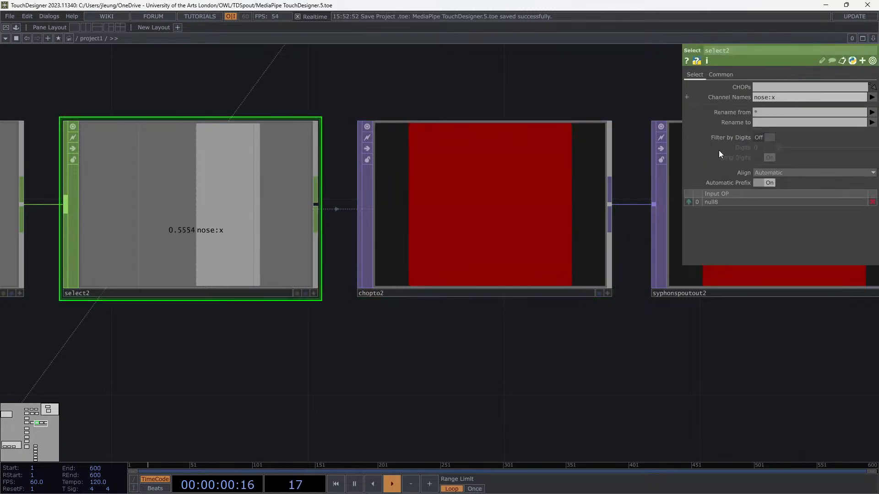
pyautogui.click(568, 184)
pyautogui.click(704, 75)
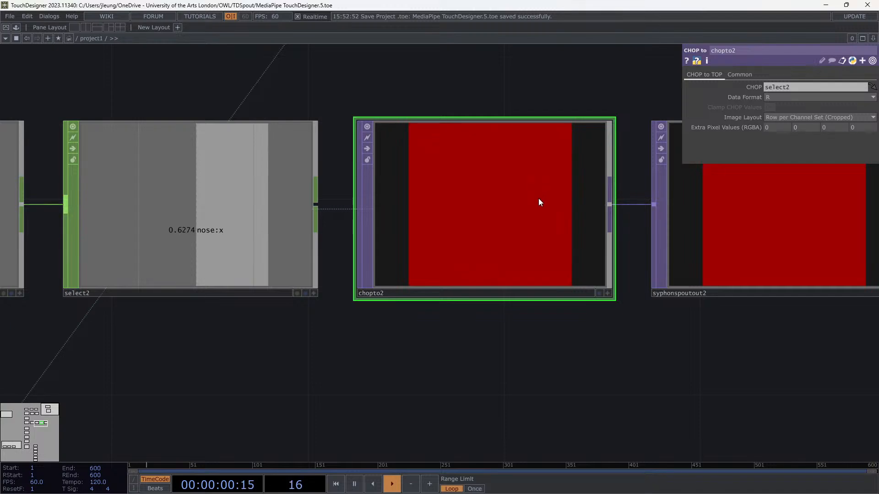
pyautogui.click(854, 117)
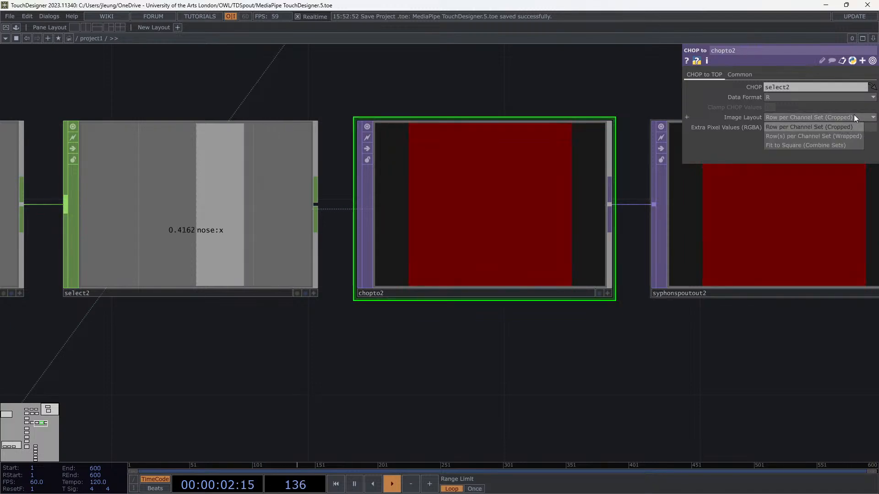
pyautogui.click(811, 146)
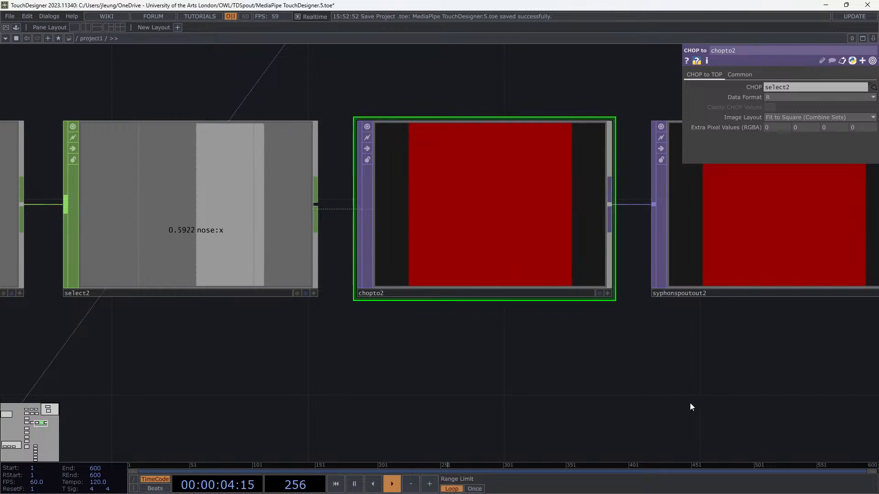
# Set the sender name of syphonspoutout2 to NoseTracking
pyautogui.moveTo(686, 370); pyautogui.dragTo(545, 326)
pyautogui.moveTo(495, 338); pyautogui.dragTo(492, 337)
pyautogui.scroll(5, 469, 241)
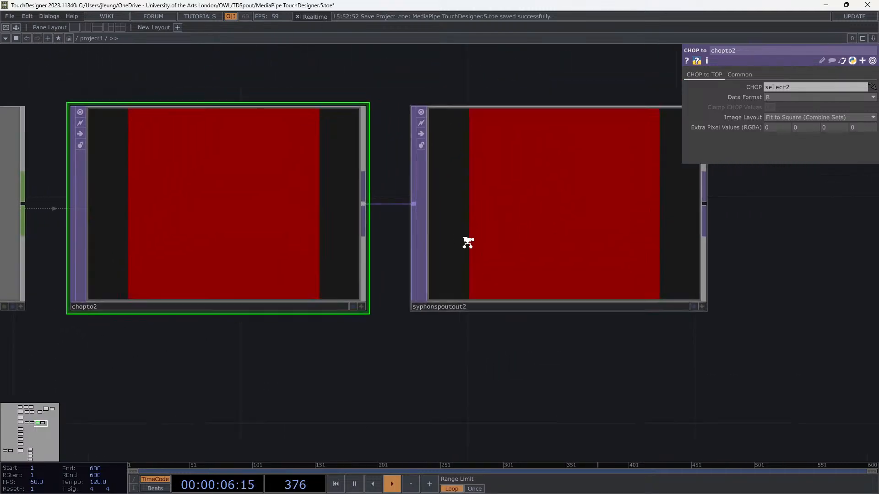
pyautogui.scroll(-5, 492, 247)
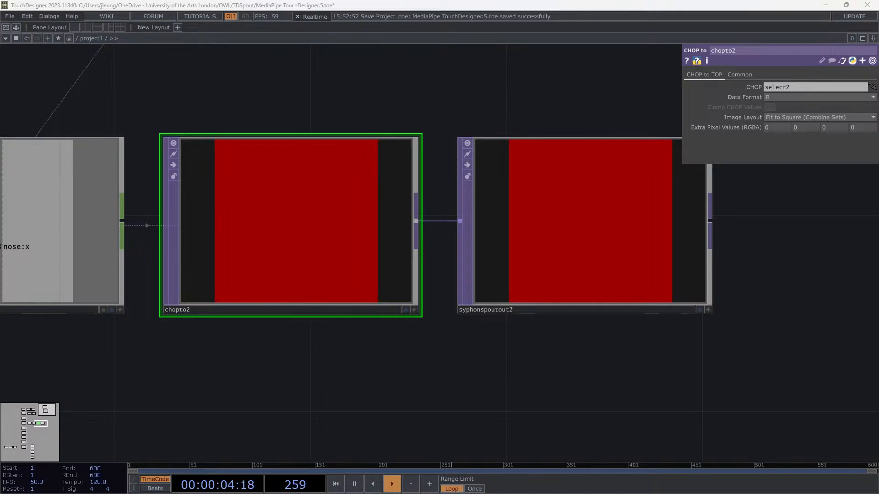
pyautogui.hotkey('alt', 'Tab')
pyautogui.click(673, 145)
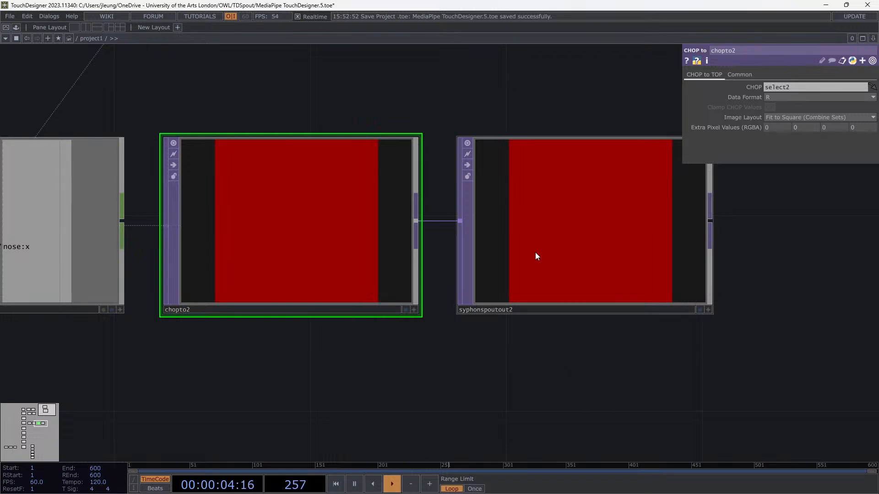
pyautogui.click(534, 252)
pyautogui.click(711, 74)
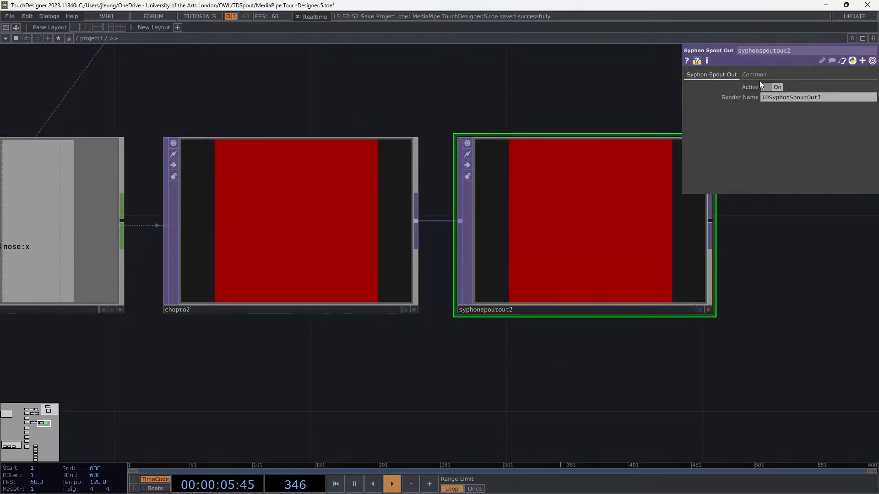
pyautogui.click(829, 98)
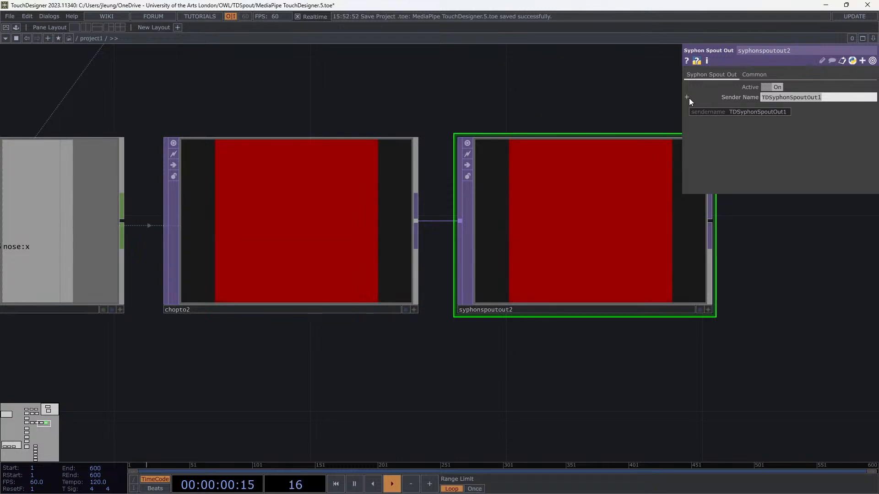
pyautogui.write('Nose')
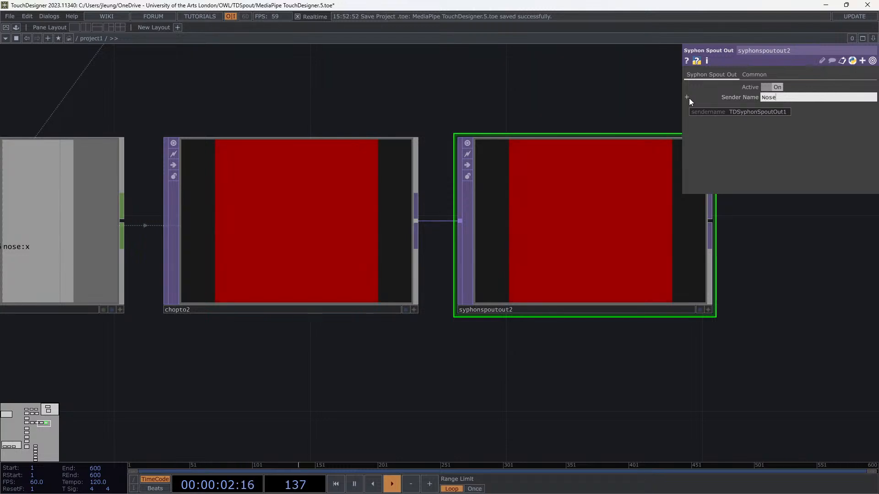
pyautogui.write('Trackin')
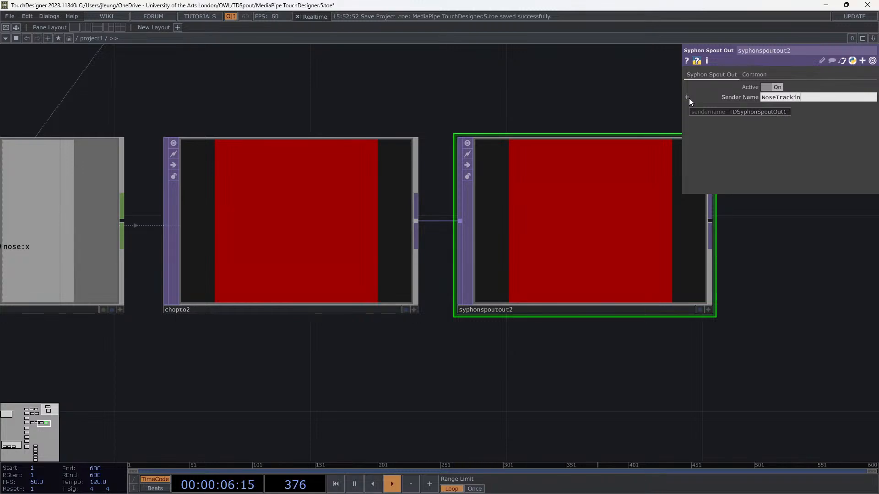
pyautogui.write('g')
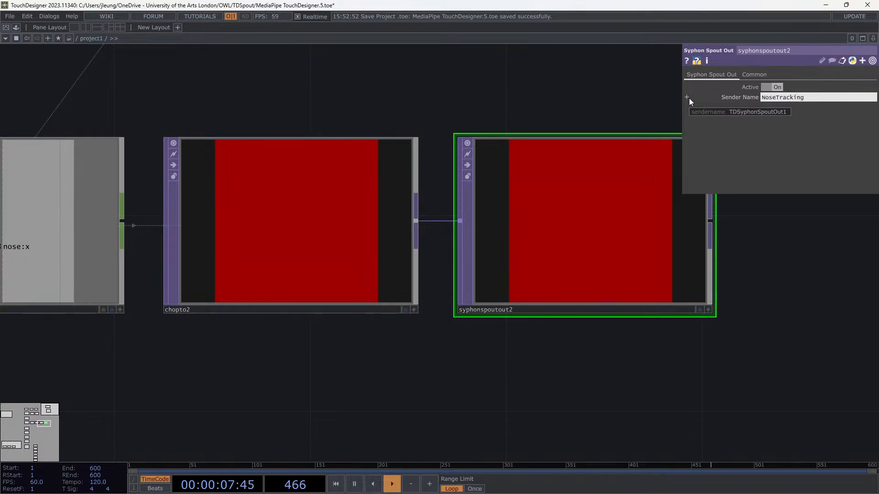
pyautogui.click(754, 244)
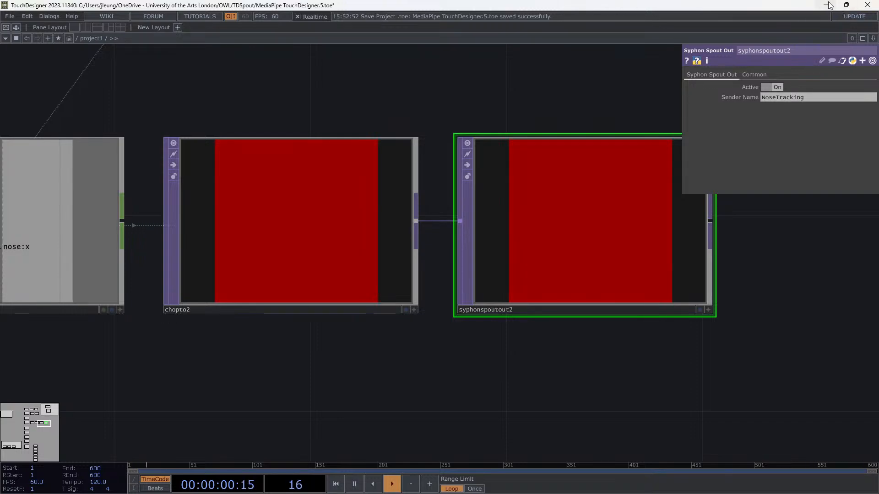
# Switch to Unreal Editor, select OWLSpoutReceiverManager and expand its Index [4] Spout receiver
pyautogui.click(829, 5)
pyautogui.scroll(-1, 679, 150)
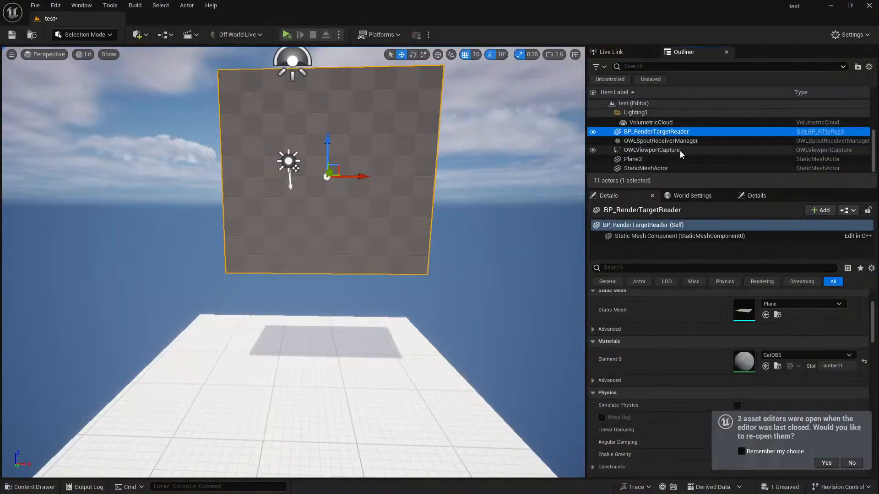
pyautogui.click(677, 141)
pyautogui.scroll(3, 708, 337)
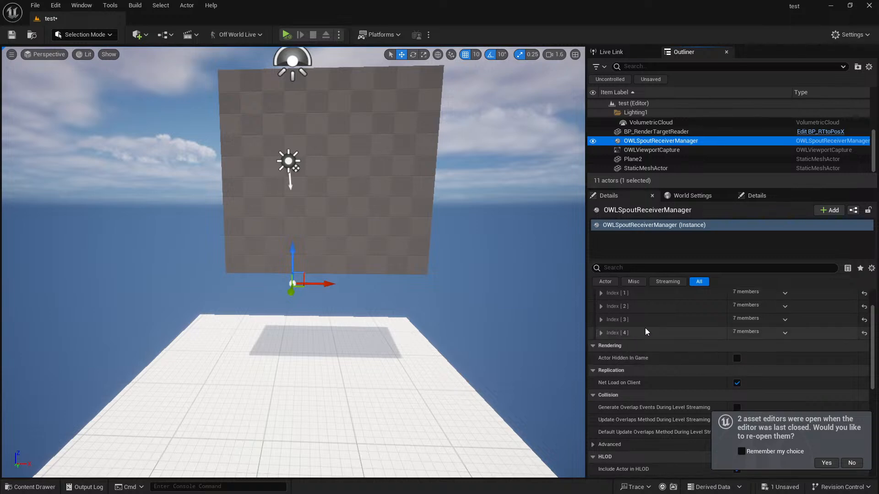
pyautogui.scroll(1, 781, 327)
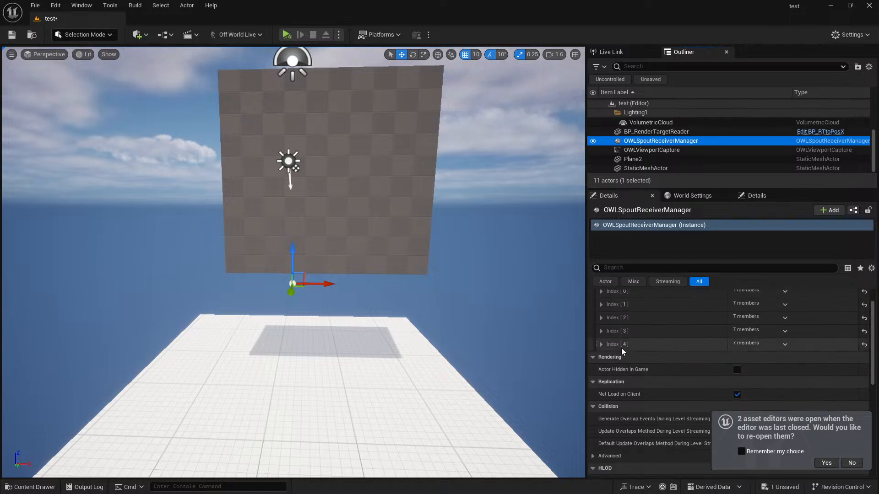
pyautogui.click(600, 344)
pyautogui.scroll(3, 755, 330)
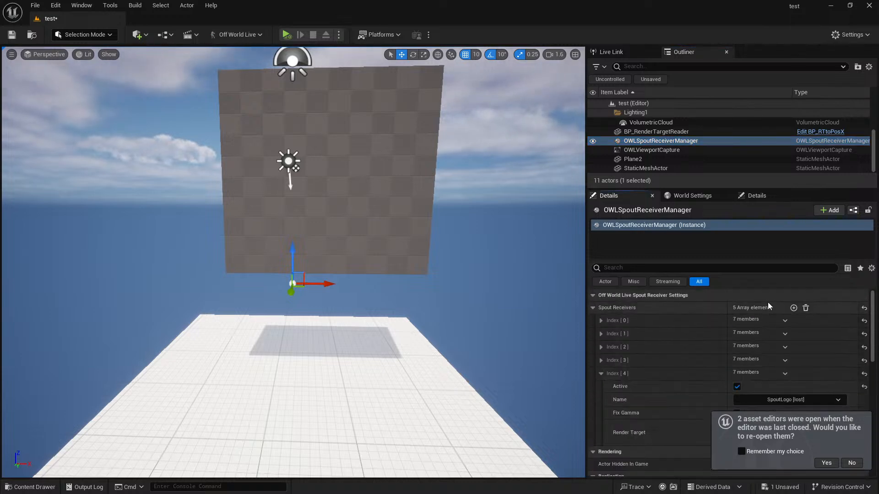
# Add a new Spout receiver to the array and set its name to the NoseTracking sender
pyautogui.click(793, 308)
pyautogui.scroll(-5, 760, 340)
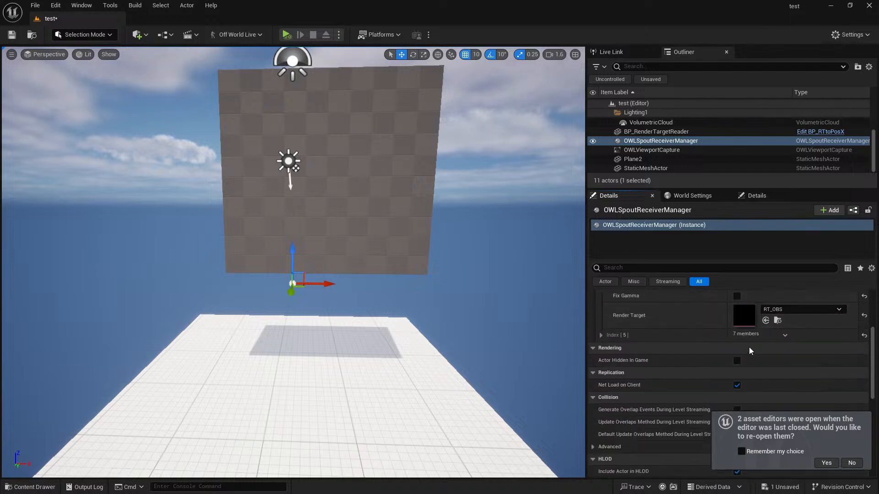
pyautogui.click(601, 335)
pyautogui.scroll(-1, 740, 339)
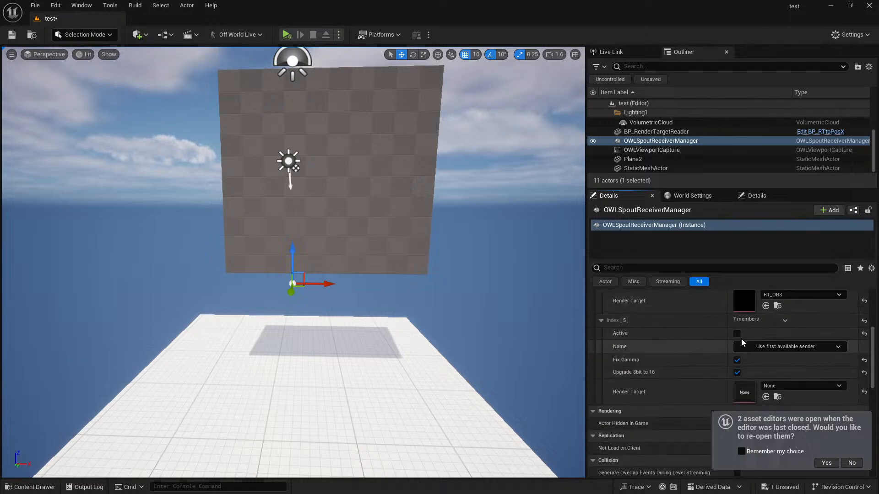
pyautogui.click(767, 347)
pyautogui.click(766, 373)
# Create a new render target named RT_Nose in the Content folder for the NoseTracking receiver
pyautogui.click(787, 386)
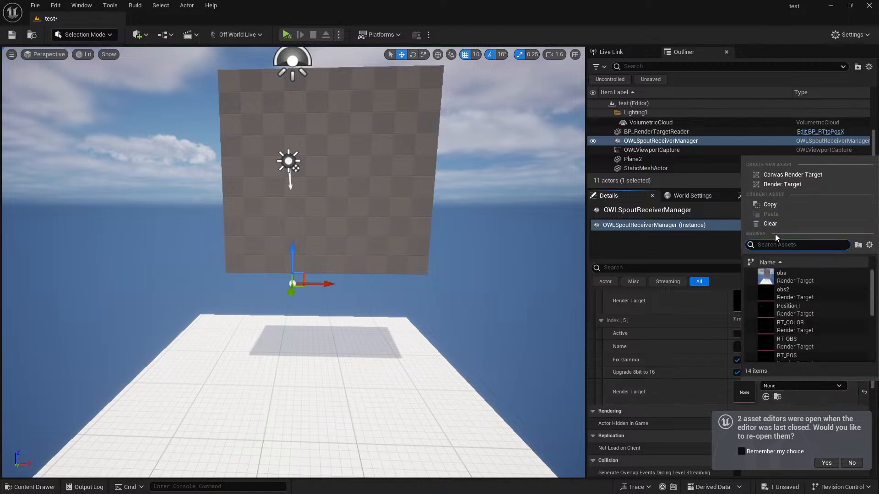
pyautogui.click(782, 184)
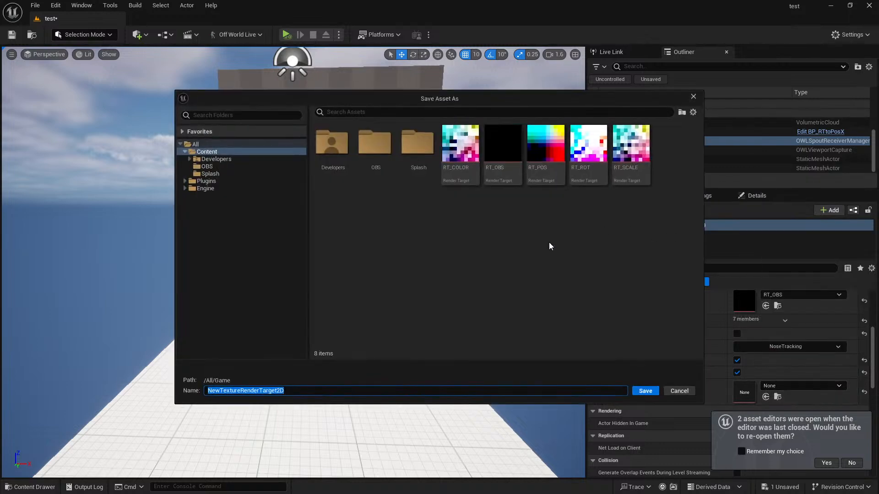
pyautogui.write('RT_Nose')
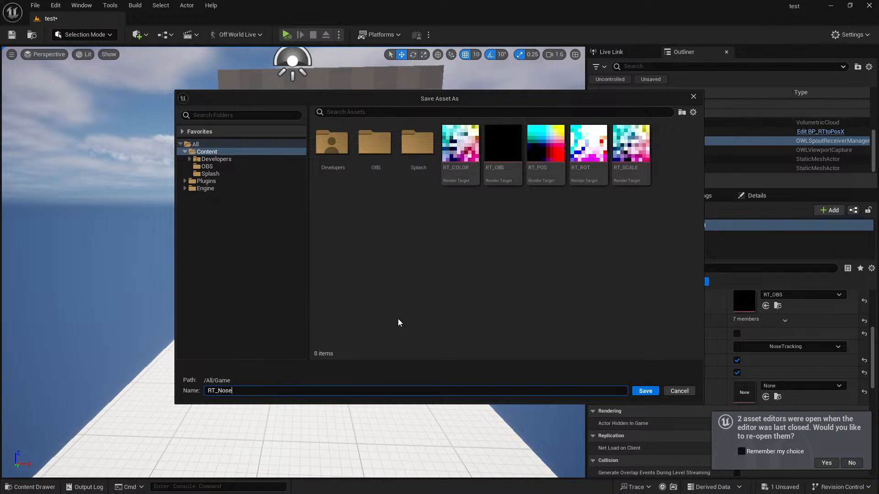
pyautogui.press('Return')
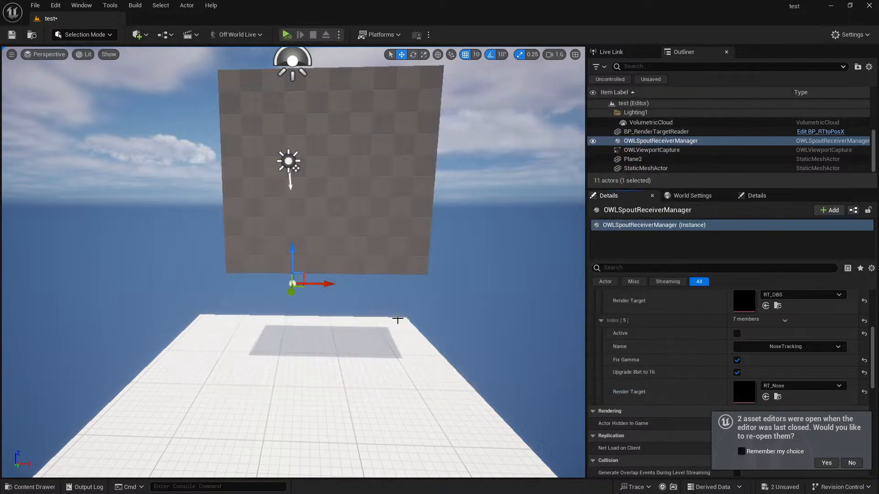
# Turn off Fix Gamma for the NoseTracking receiver and make it active
pyautogui.click(737, 360)
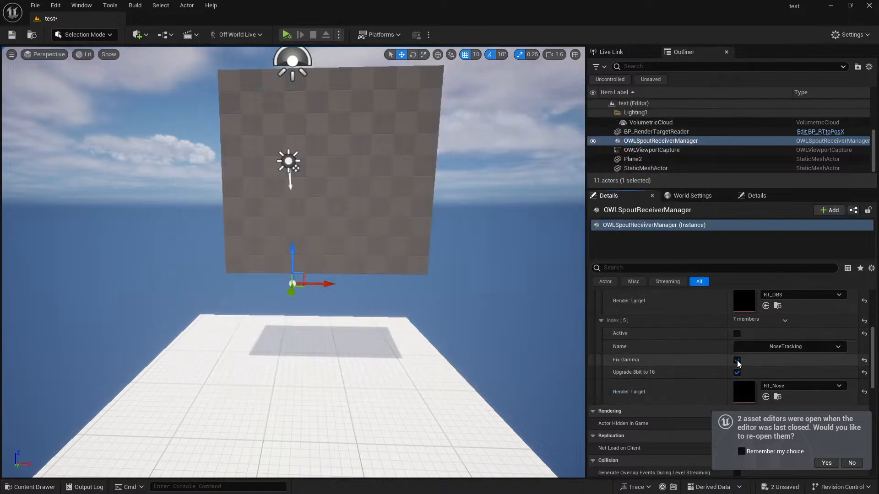
pyautogui.click(736, 334)
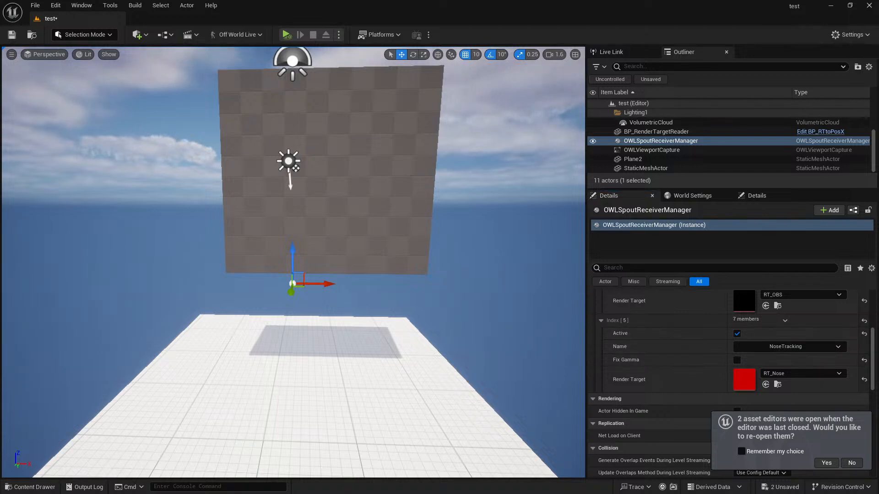
pyautogui.click(506, 131)
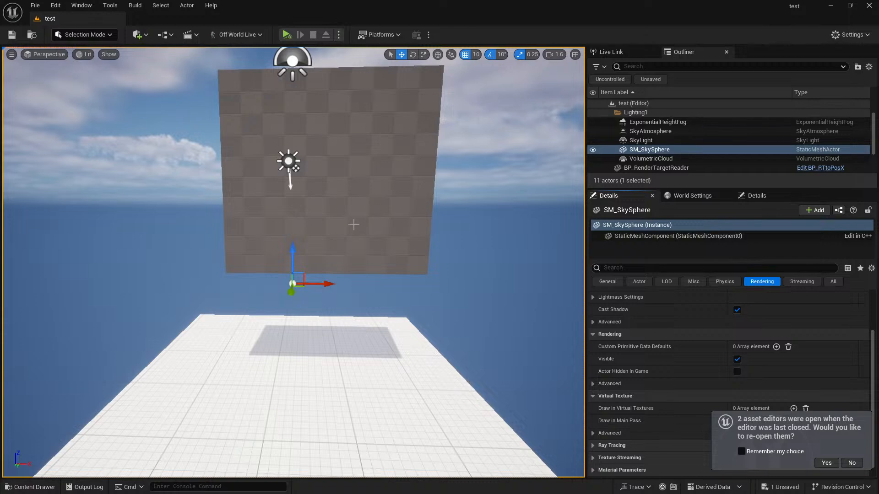
# Select the BP_RenderTargetReader plane and open its BP_RTtoPosX blueprint for editing
pyautogui.click(364, 211)
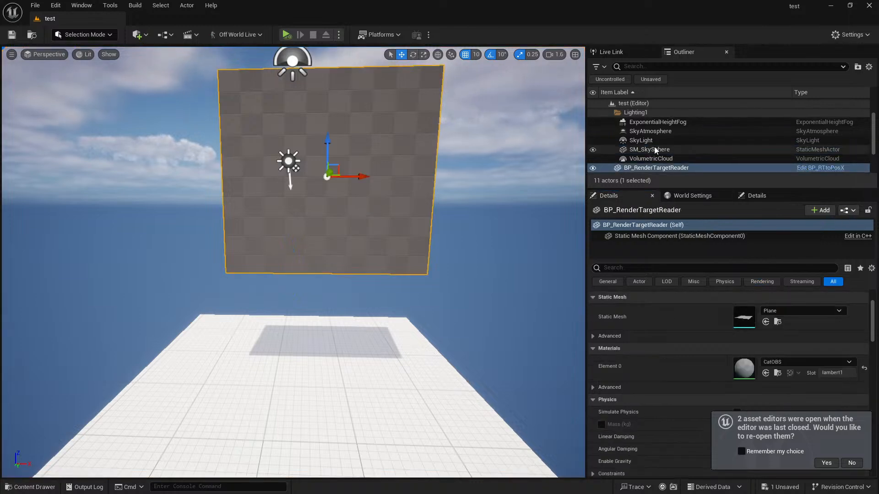
pyautogui.scroll(-2, 654, 147)
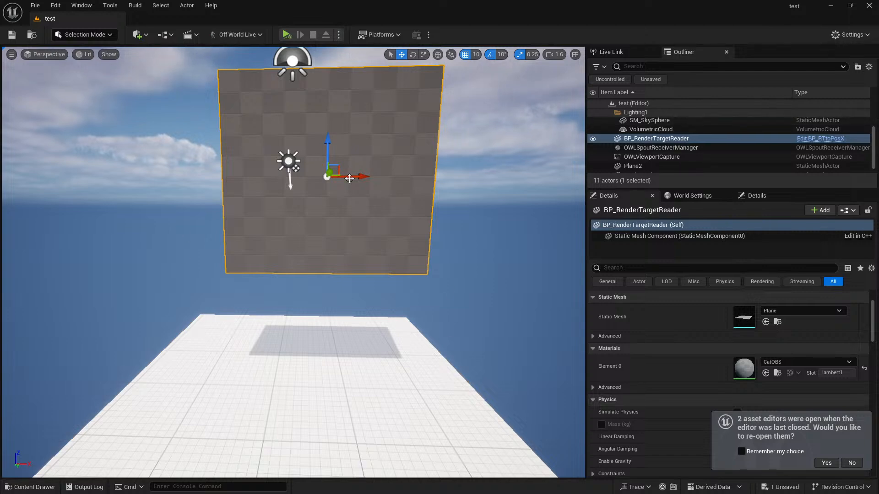
pyautogui.click(816, 139)
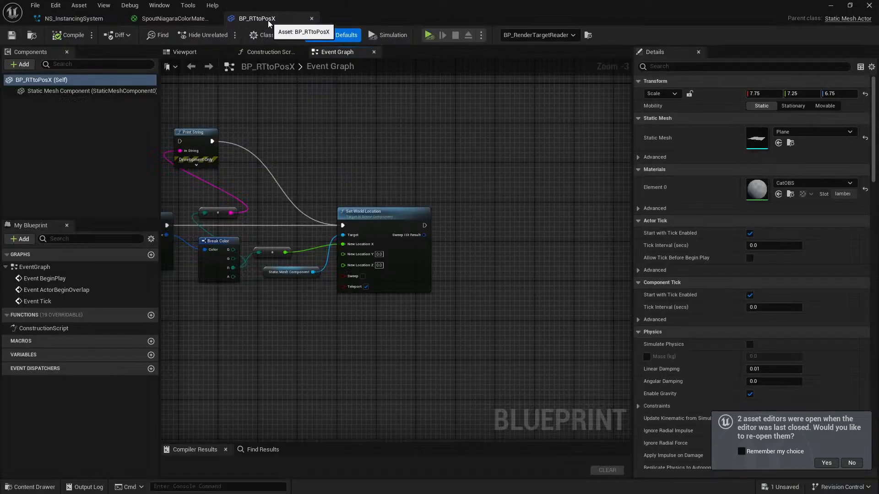
# Set the Read Render Target Pixel node's texture render target to RT_Nose, then compile and save the blueprint
pyautogui.moveTo(314, 166); pyautogui.dragTo(513, 143, button='right')
pyautogui.moveTo(209, 174); pyautogui.dragTo(280, 130, button='right')
pyautogui.scroll(3, 523, 219)
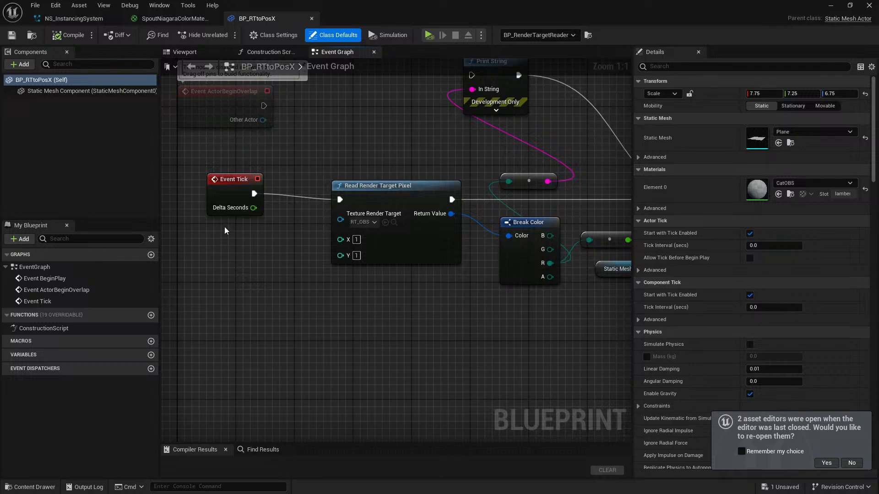
pyautogui.moveTo(397, 194)
pyautogui.mouseDown()
pyautogui.moveTo(394, 182)
pyautogui.moveTo(384, 185)
pyautogui.mouseUp()
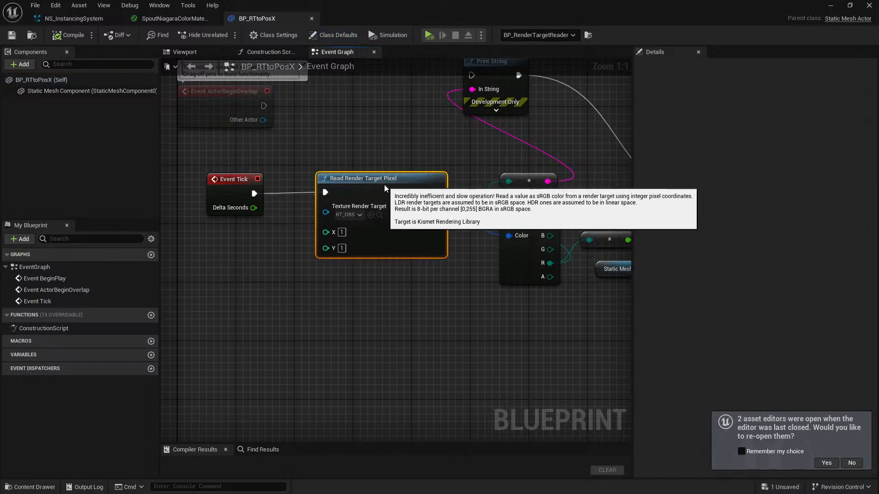
pyautogui.click(355, 215)
pyautogui.scroll(-1, 426, 336)
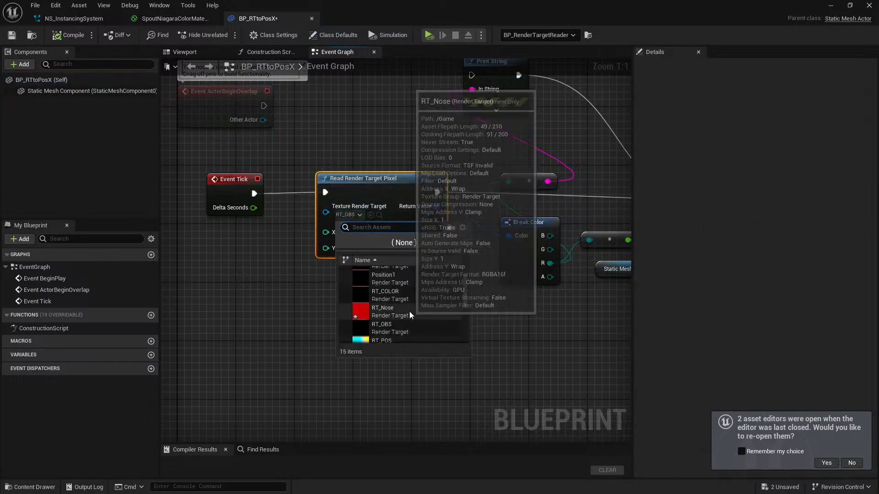
pyautogui.click(409, 312)
pyautogui.click(69, 35)
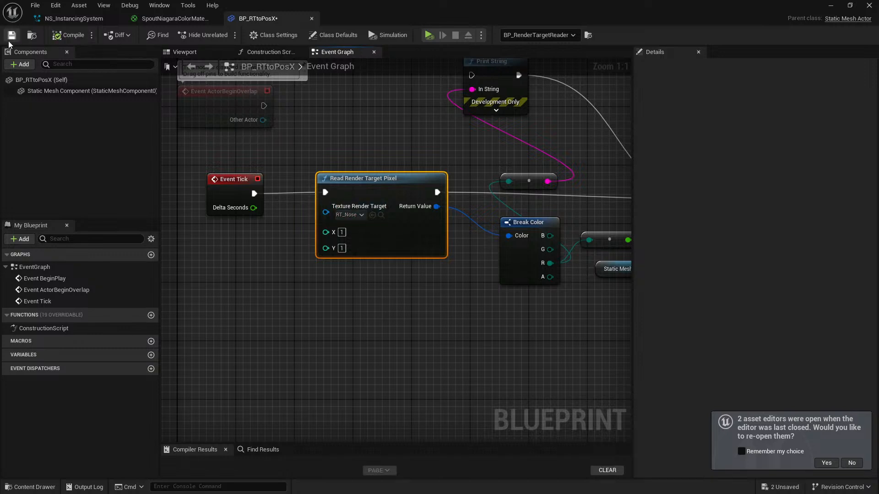
pyautogui.click(11, 35)
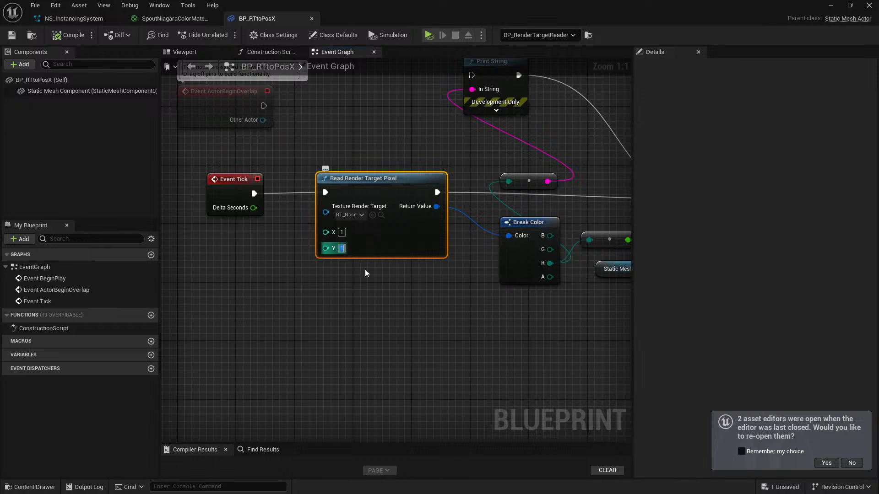
# Examine how the Break Color node's red channel and the Static Mesh Component feed the Set World Location node
pyautogui.moveTo(445, 300); pyautogui.dragTo(313, 320, button='right')
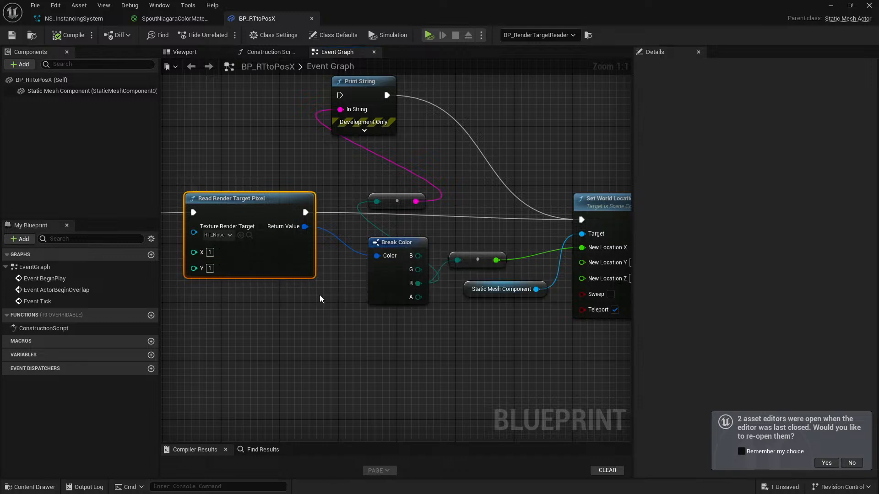
pyautogui.moveTo(387, 243)
pyautogui.mouseDown()
pyautogui.moveTo(377, 223)
pyautogui.moveTo(375, 244)
pyautogui.mouseUp()
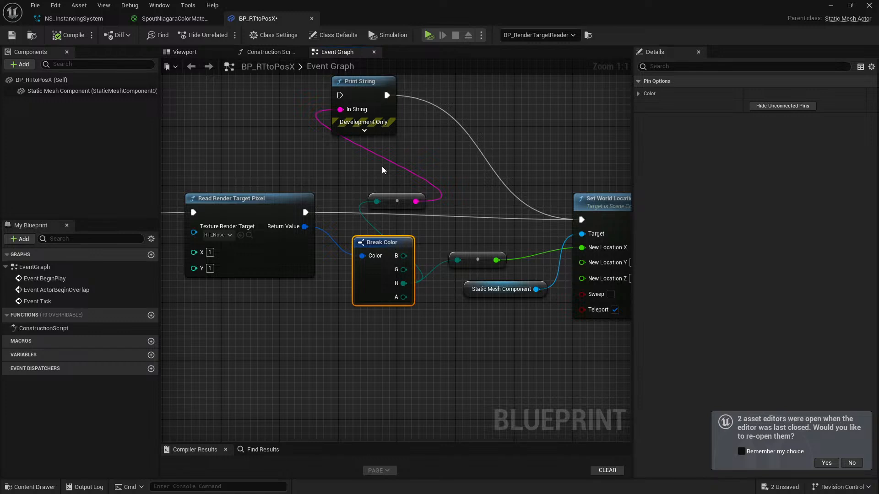
pyautogui.moveTo(454, 172); pyautogui.dragTo(372, 133, button='right')
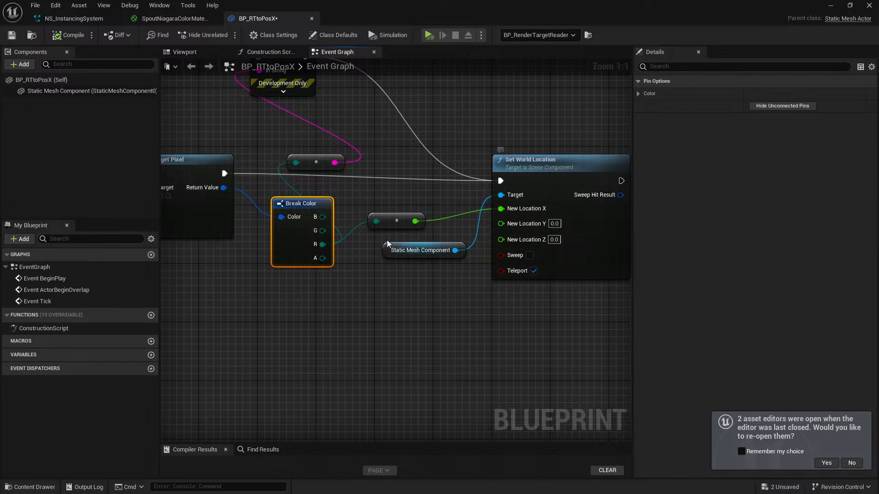
pyautogui.click(435, 254)
pyautogui.click(69, 90)
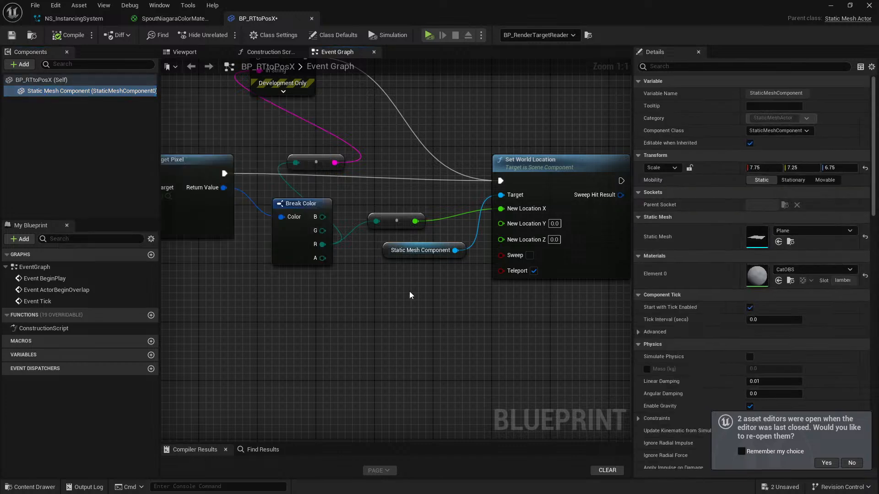
pyautogui.scroll(-5, 408, 298)
pyautogui.scroll(2, 188, 84)
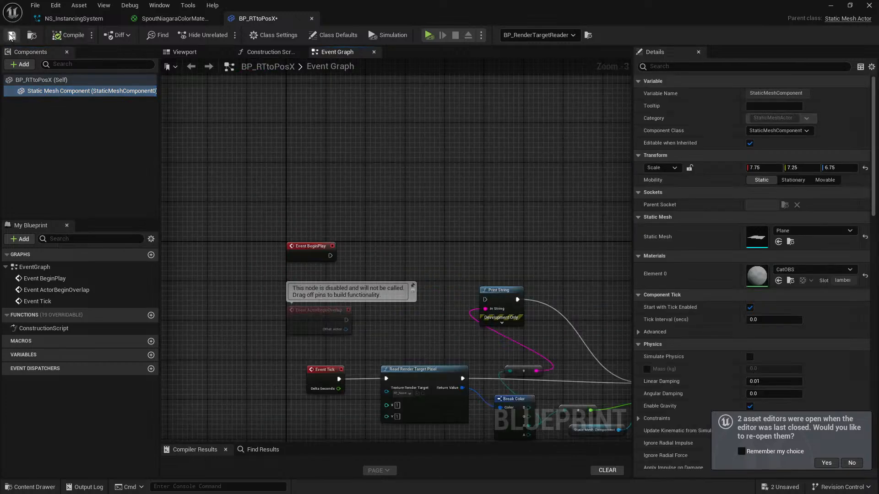
# Return to the test level, start simulating it and deselect the plane
pyautogui.click(828, 6)
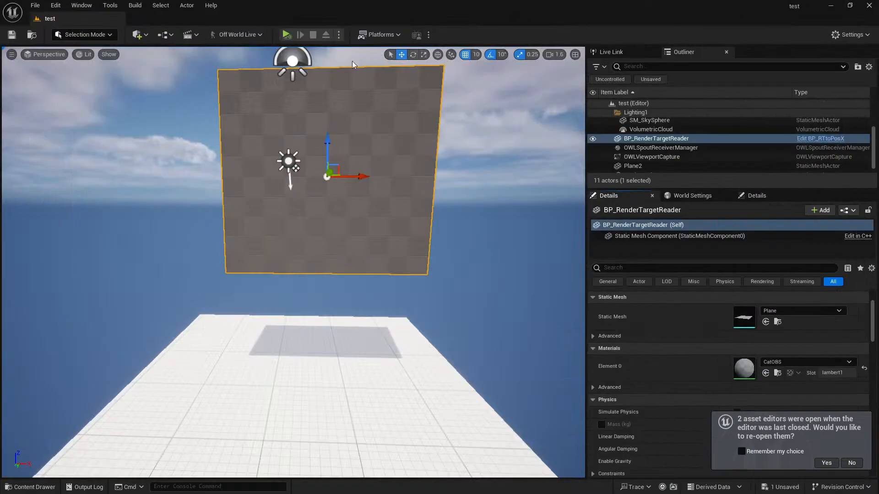
pyautogui.click(287, 34)
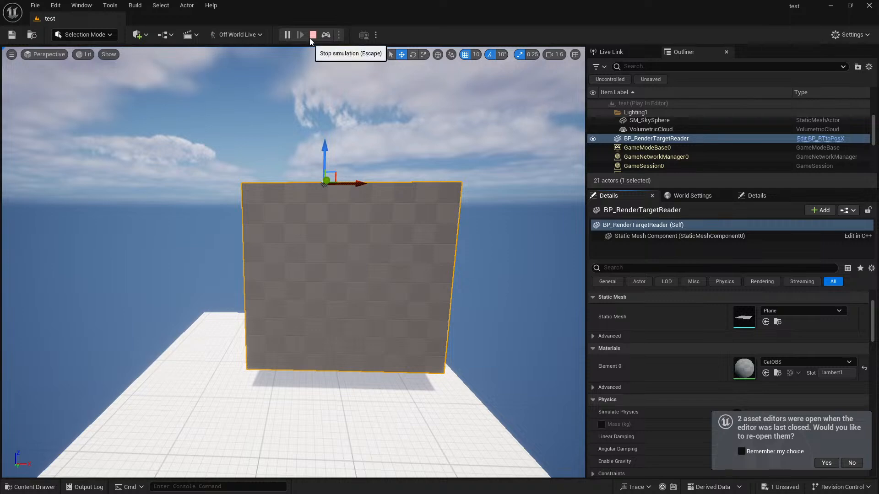
pyautogui.click(332, 77)
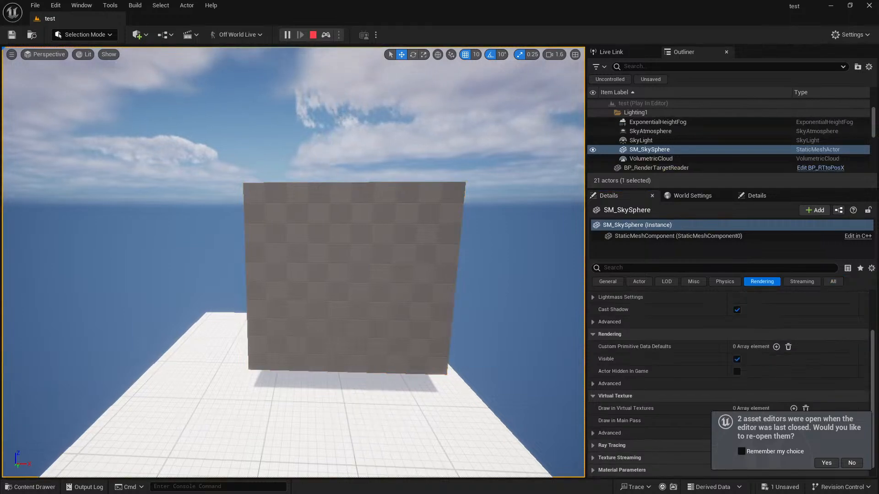
# Switch to TouchDesigner and arrange its window side by side with the Unreal level editor
pyautogui.hotkey('alt', 'Tab')
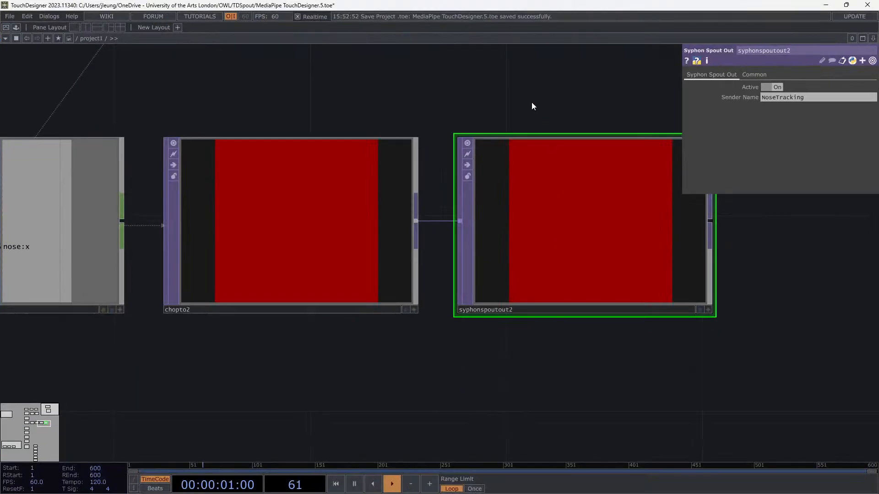
pyautogui.moveTo(526, 6); pyautogui.dragTo(1, 97)
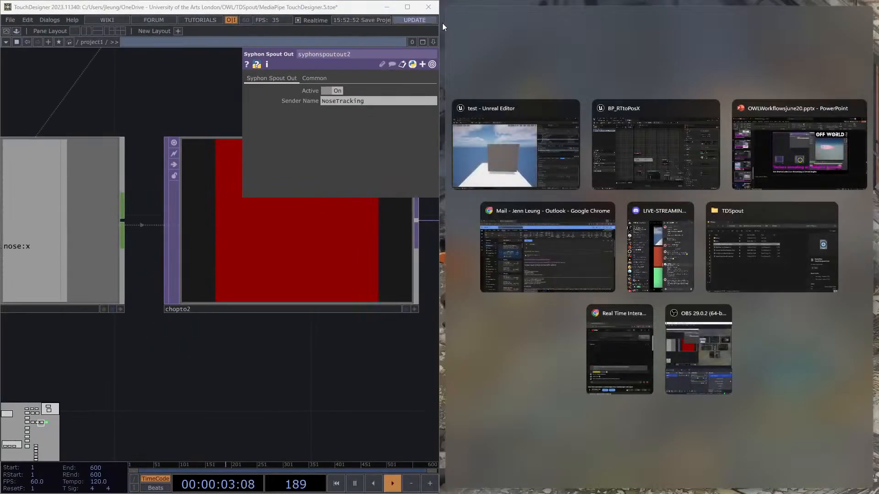
pyautogui.click(545, 129)
# Bring the MediaPipe webcam node and its tracking outputs into view in the TouchDesigner network
pyautogui.scroll(-5, 183, 133)
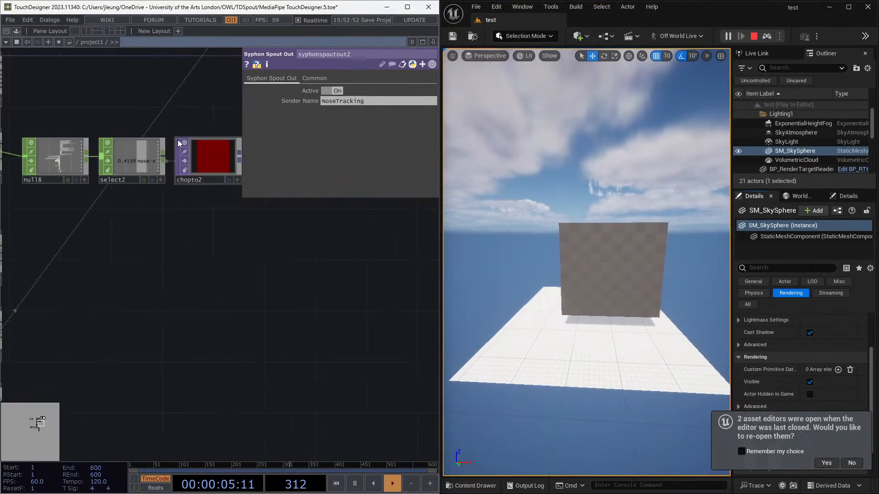
pyautogui.scroll(7, 253, 204)
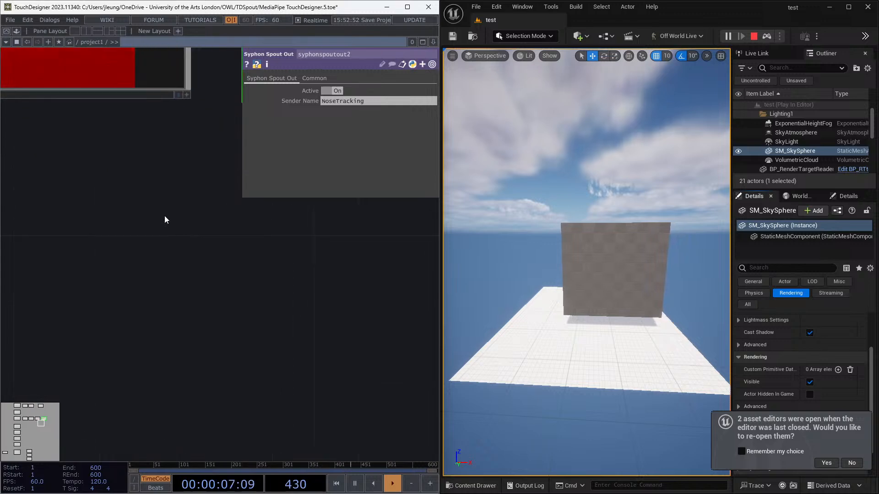
pyautogui.scroll(-4, 174, 193)
pyautogui.scroll(-4, 169, 198)
pyautogui.moveTo(114, 229); pyautogui.dragTo(436, 320, button='right')
pyautogui.moveTo(435, 285)
pyautogui.mouseDown()
pyautogui.moveTo(814, 324)
pyautogui.moveTo(819, 343)
pyautogui.mouseUp()
pyautogui.scroll(-1, 302, 256)
pyautogui.moveTo(302, 256); pyautogui.dragTo(370, 268)
pyautogui.scroll(-3, 370, 267)
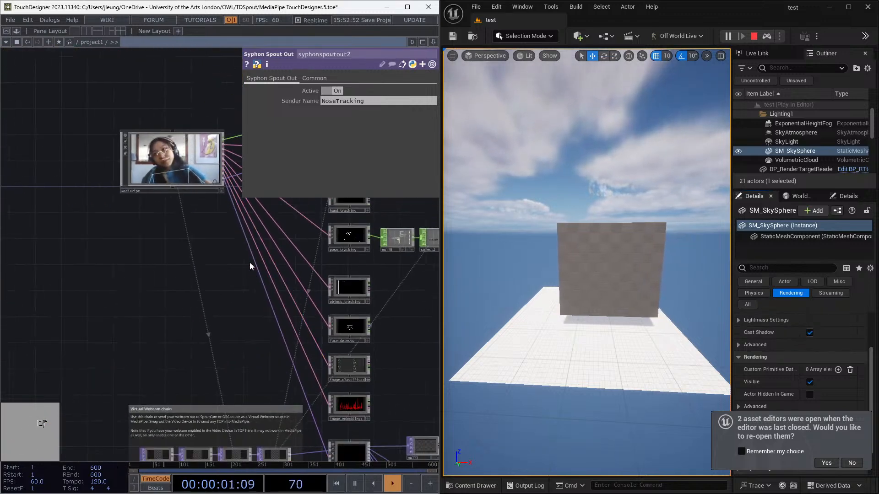
# Set the Texture Sample in the plane's CatOBS material to RT_Nose, save the material and return to the level
pyautogui.scroll(6, 595, 219)
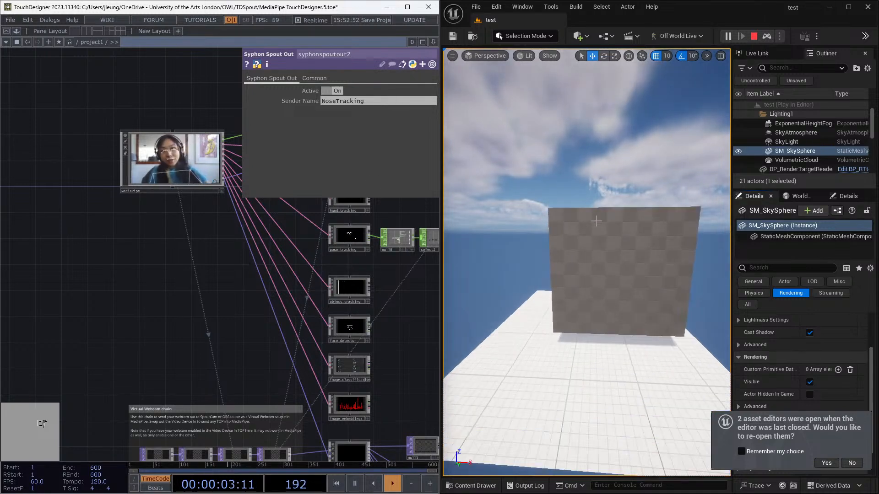
pyautogui.click(625, 262)
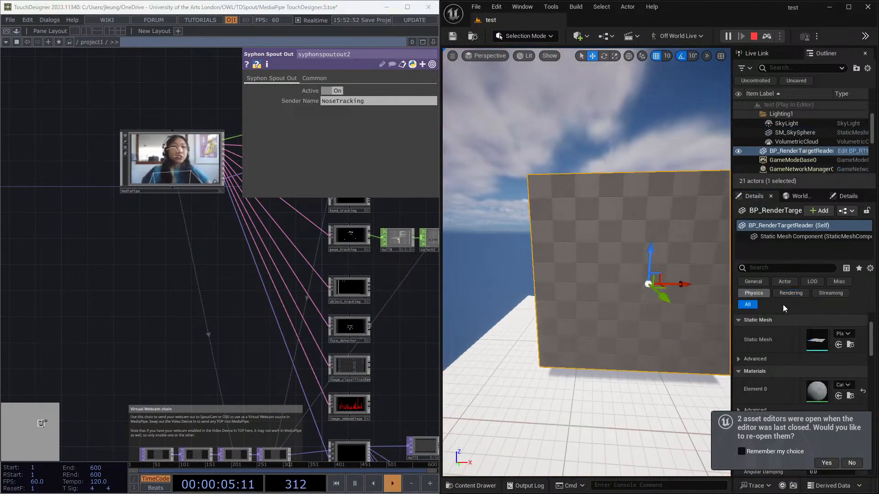
pyautogui.doubleClick(814, 392)
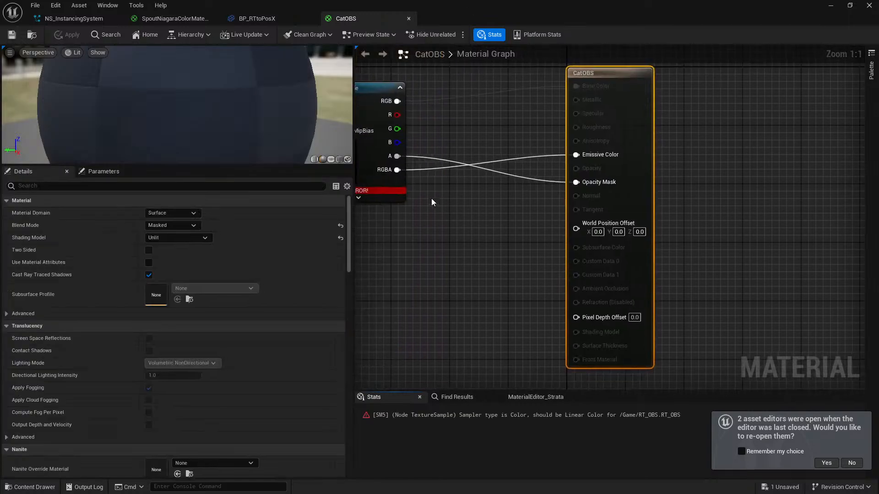
pyautogui.moveTo(431, 198); pyautogui.dragTo(529, 215, button='right')
pyautogui.click(528, 215)
pyautogui.click(196, 289)
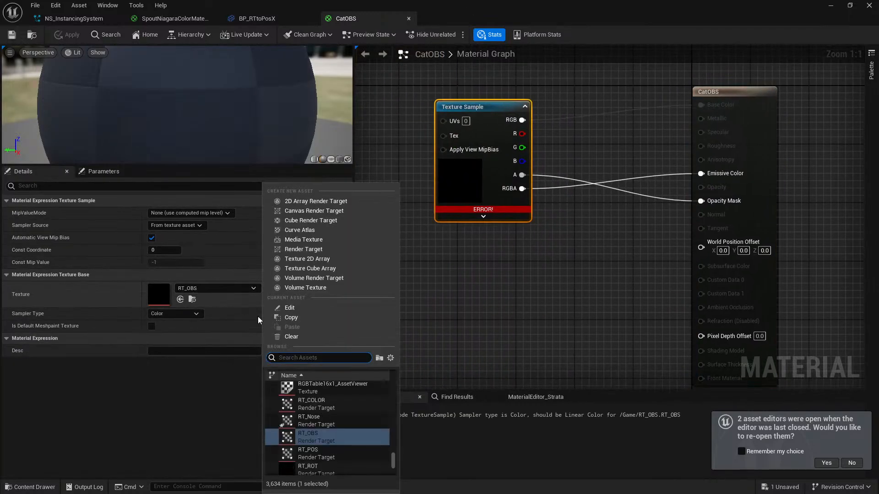
pyautogui.write('nose')
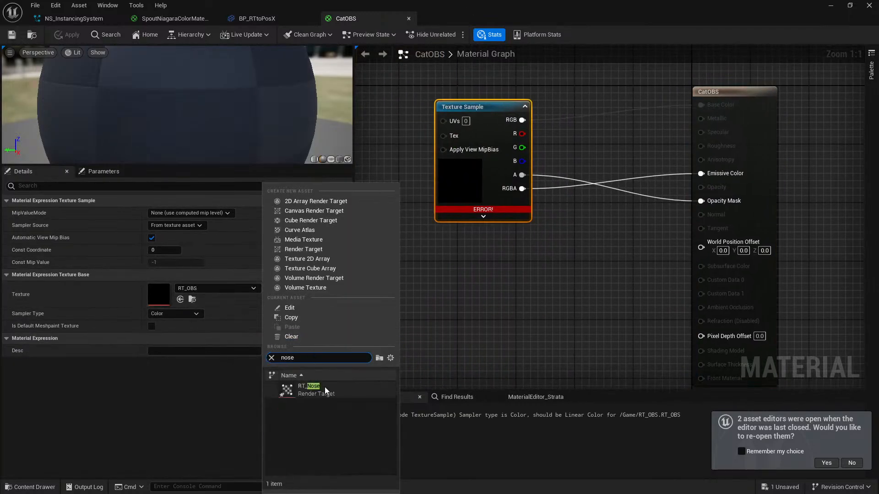
pyautogui.click(328, 392)
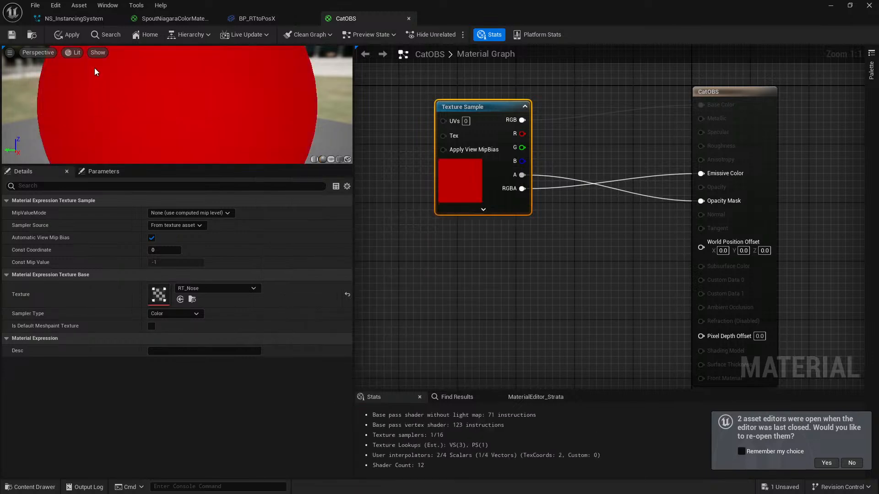
pyautogui.click(13, 36)
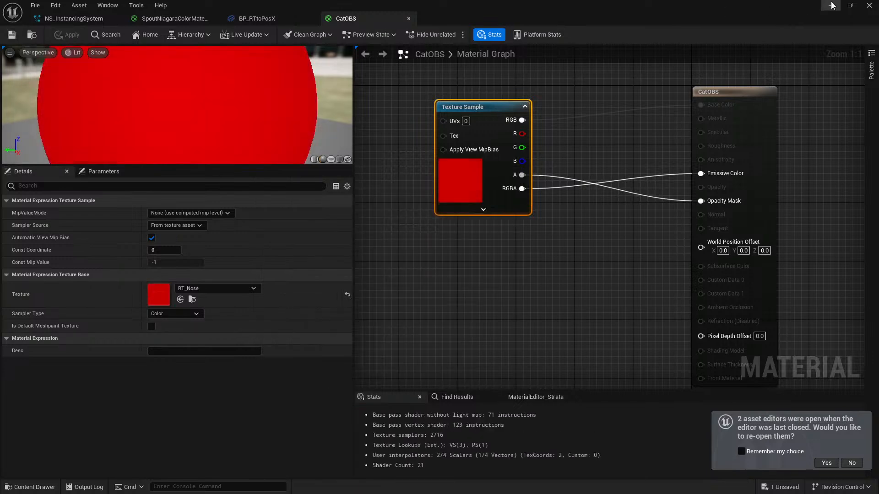
pyautogui.click(831, 5)
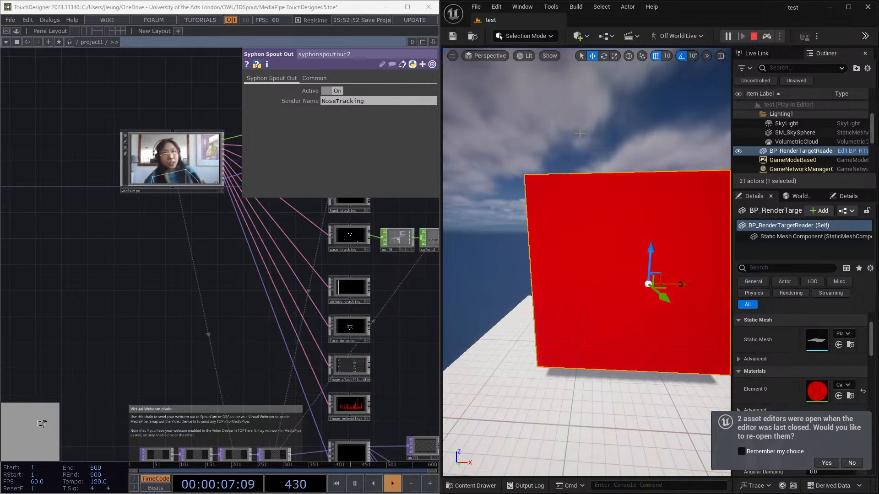
# Compare the plane's movement in the simulation with the head movement in the webcam feed, and stop the simulation
pyautogui.click(540, 187)
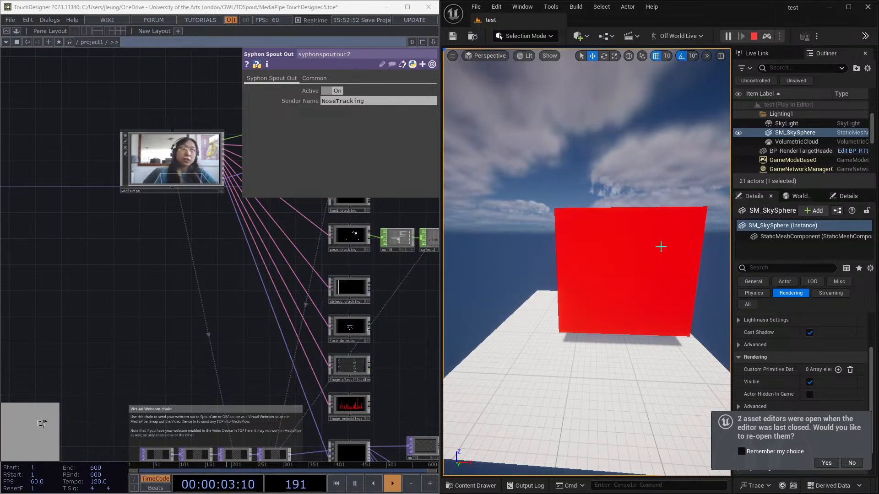
pyautogui.click(599, 279)
pyautogui.click(629, 263)
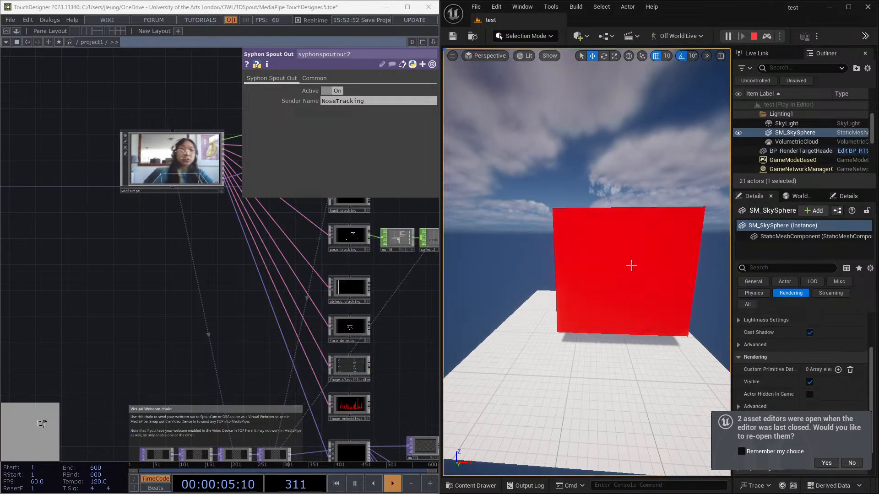
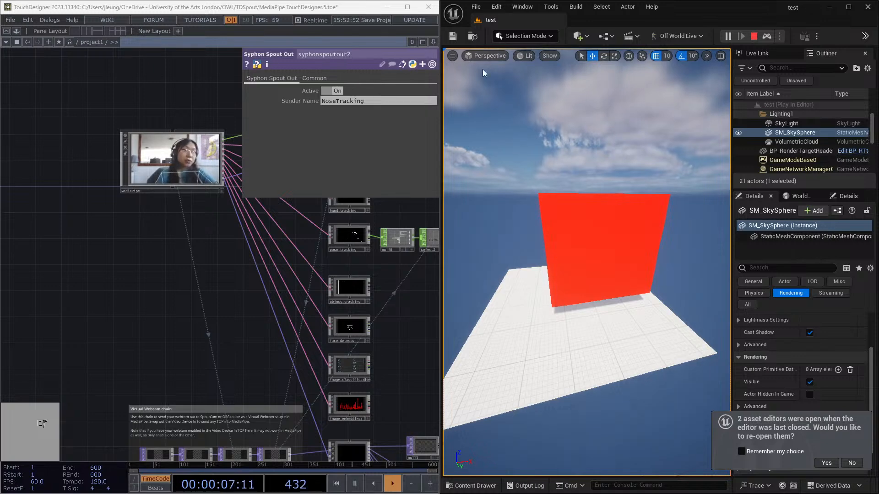
pyautogui.press('Escape')
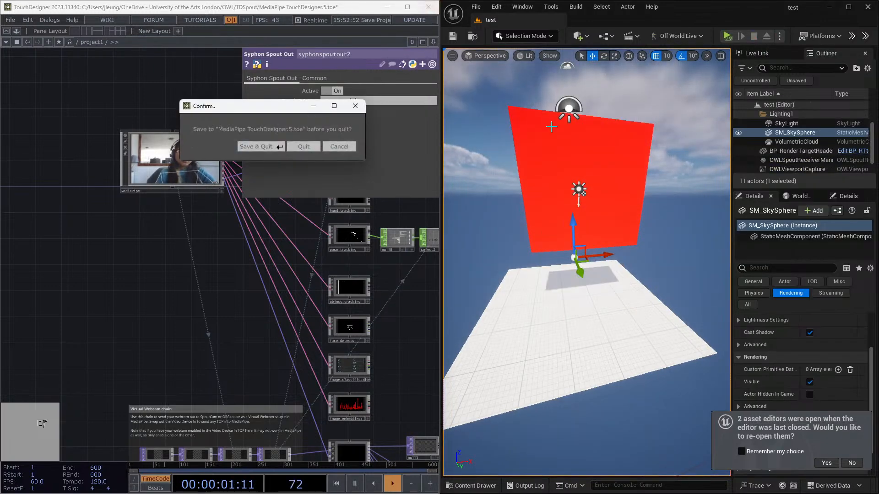
# Quit TouchDesigner without saving and open TexturetoSpoutTouchDesigner.toe from the TDSpout folder
pyautogui.click(300, 148)
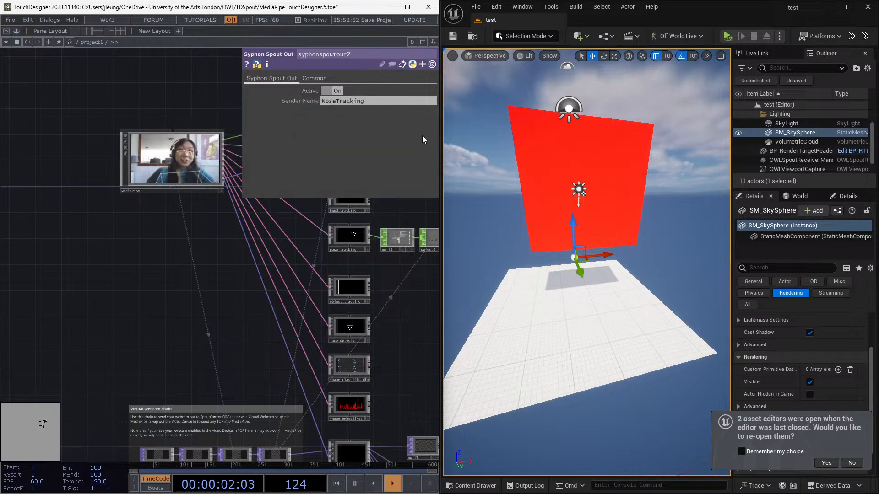
pyautogui.click(425, 12)
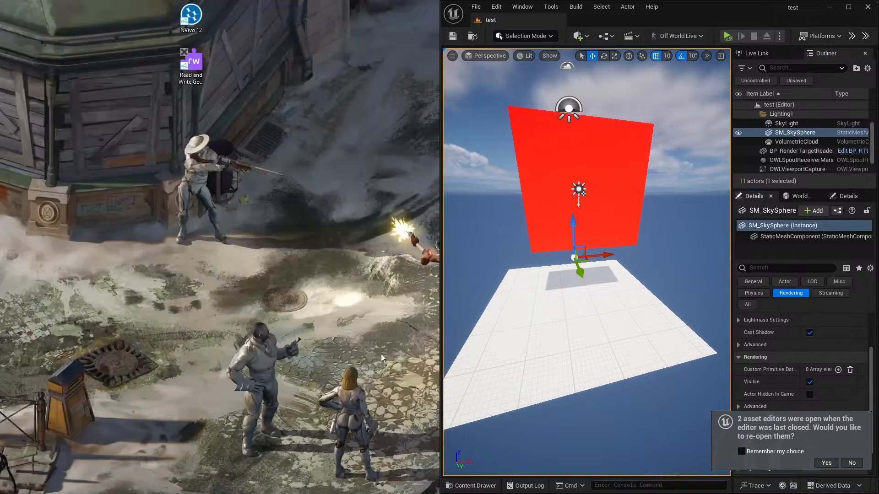
pyautogui.hotkey('alt', 'Tab')
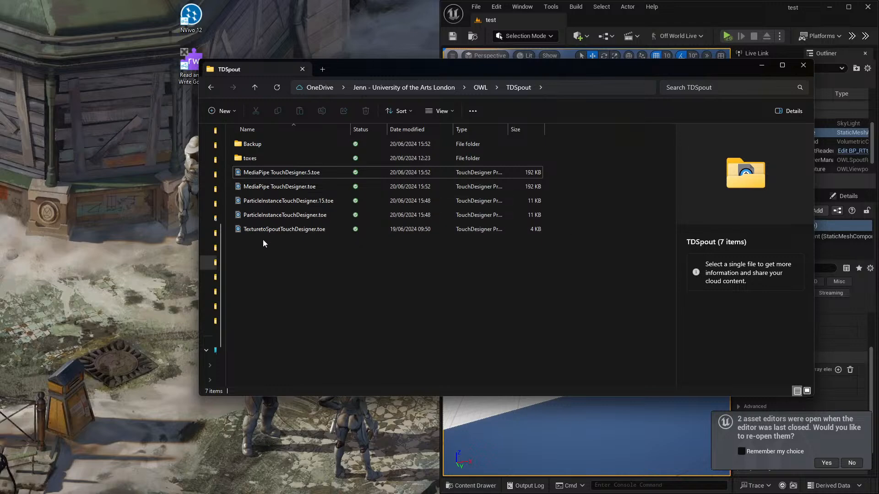
pyautogui.doubleClick(293, 230)
pyautogui.click(762, 67)
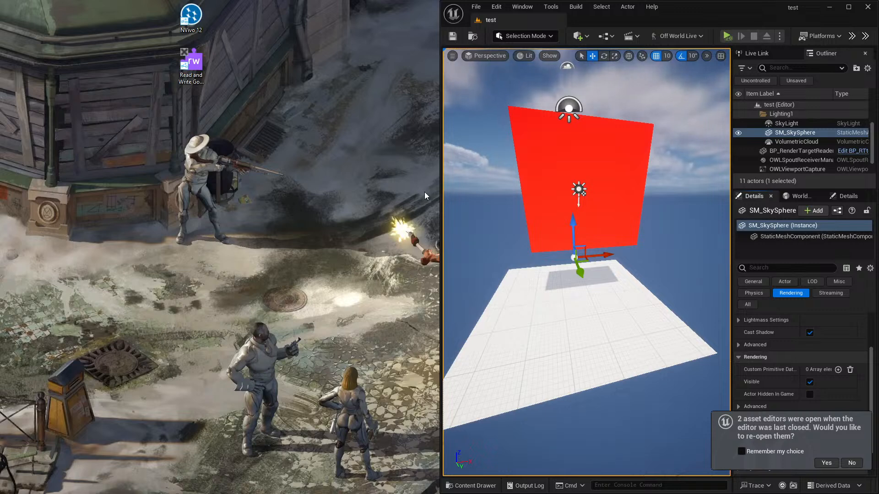
# Add the NS_RenderTargetSample Niagara system from the Content folder to the level above the white floor plane
pyautogui.click(629, 159)
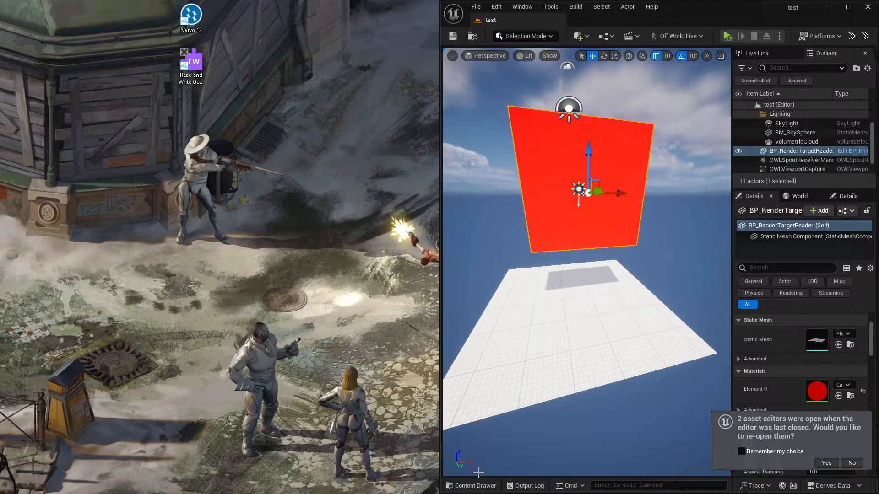
pyautogui.click(473, 485)
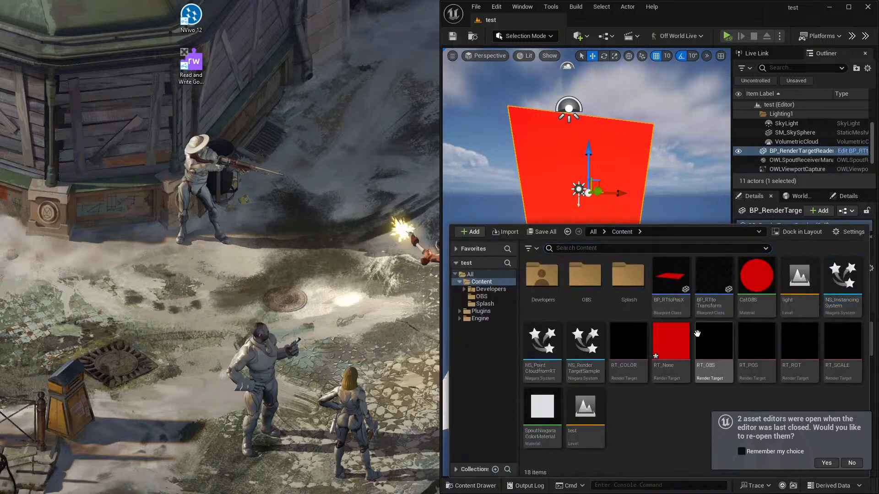
pyautogui.moveTo(585, 343); pyautogui.dragTo(600, 169)
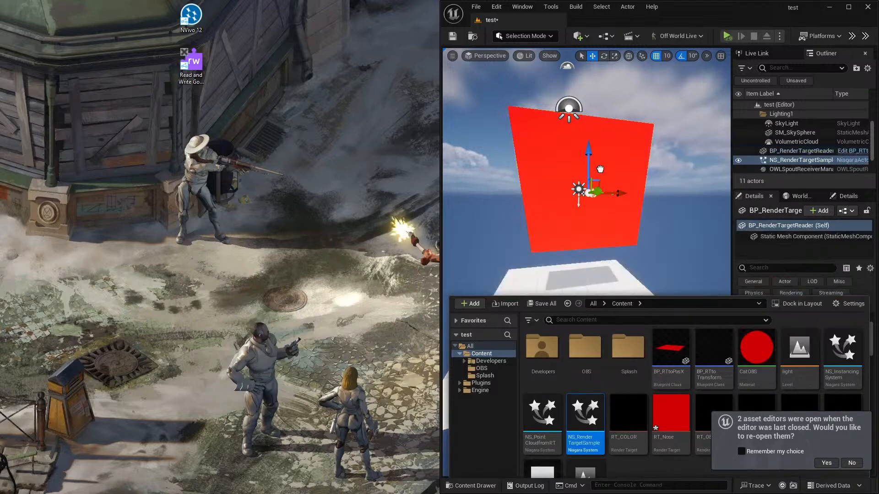
pyautogui.moveTo(580, 271); pyautogui.dragTo(580, 271)
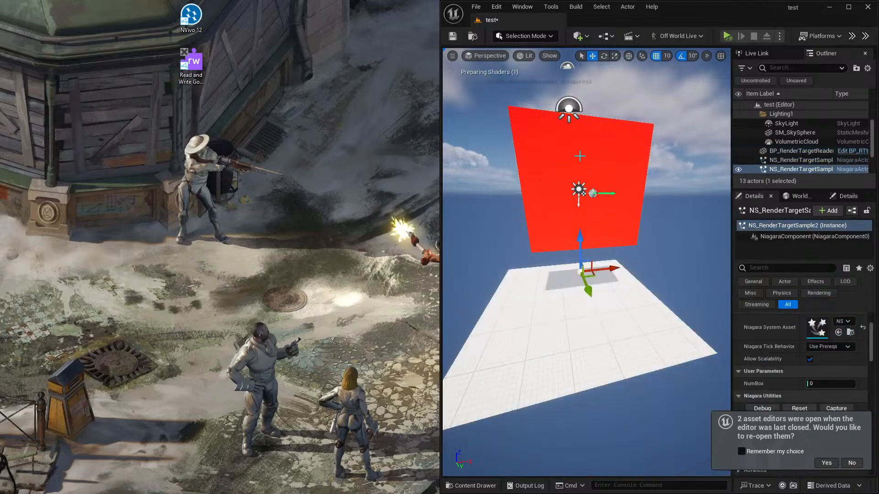
# Hide the red BP_RenderTargetReader plane in the editor, turn its Visible option off and enable Actor Hidden In Game
pyautogui.click(580, 156)
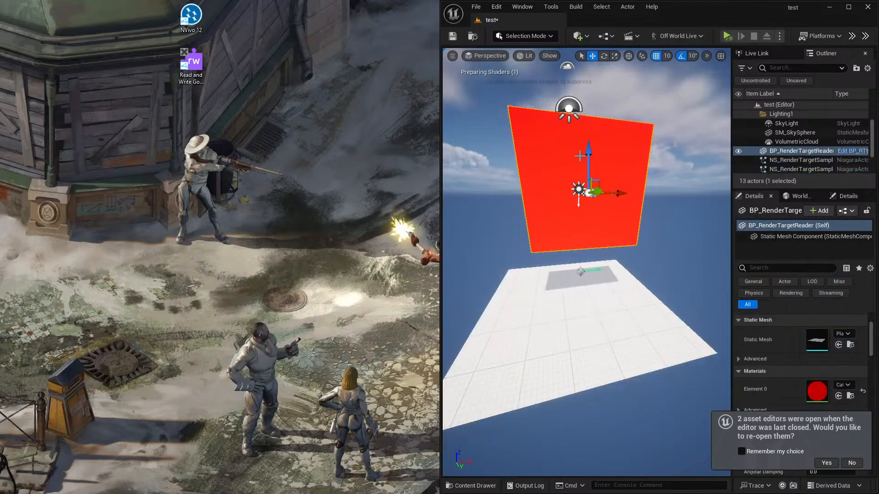
pyautogui.click(738, 151)
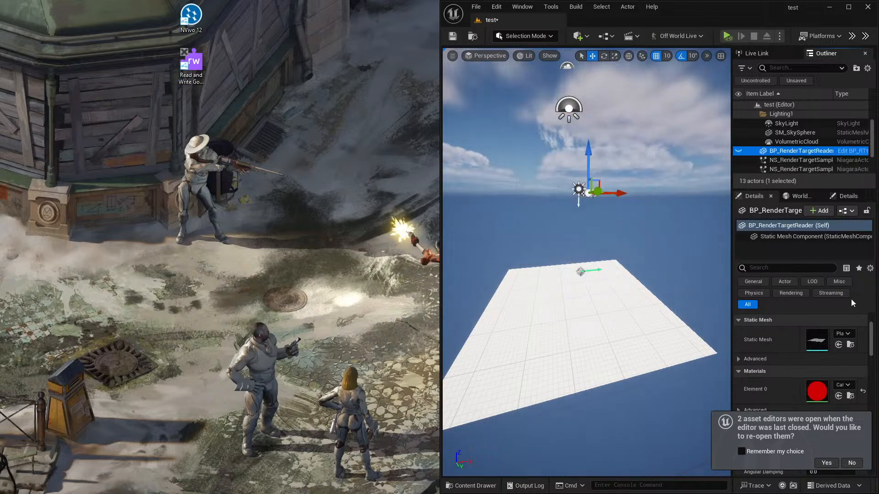
pyautogui.click(799, 294)
pyautogui.click(810, 382)
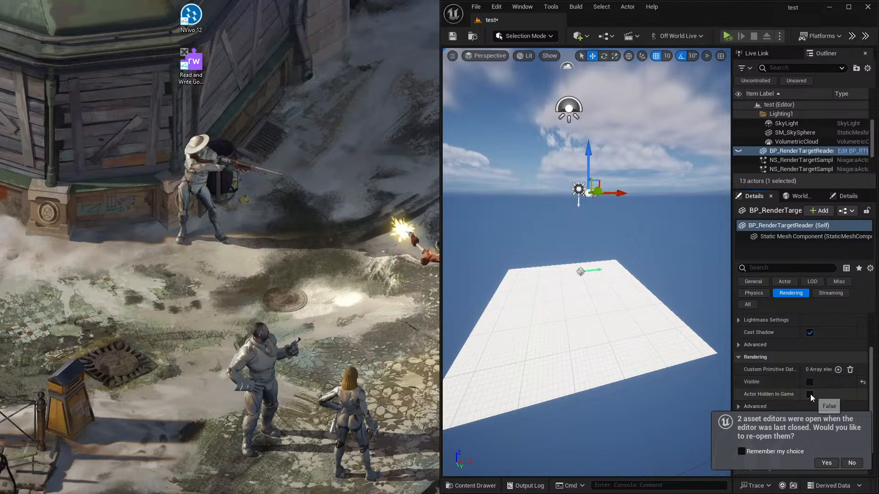
pyautogui.click(810, 394)
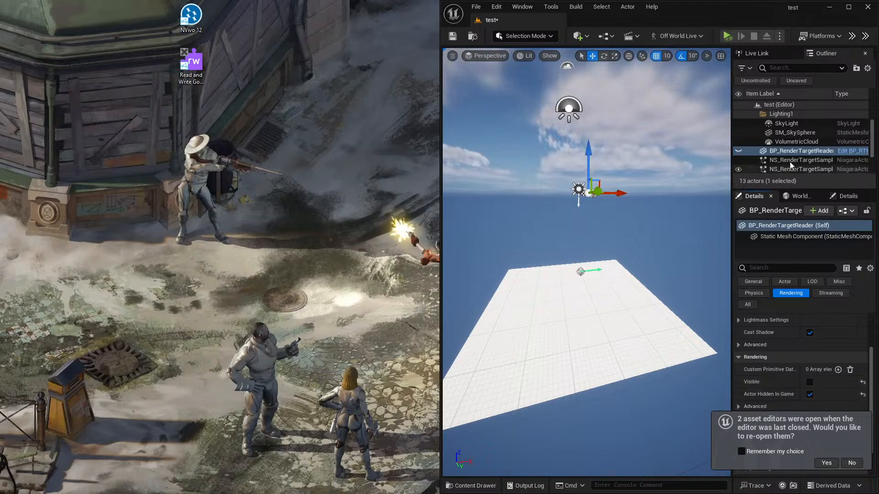
# Delete the duplicate NS_RenderTargetSample actor and raise the remaining one above the floor plane
pyautogui.click(802, 159)
pyautogui.press('Delete')
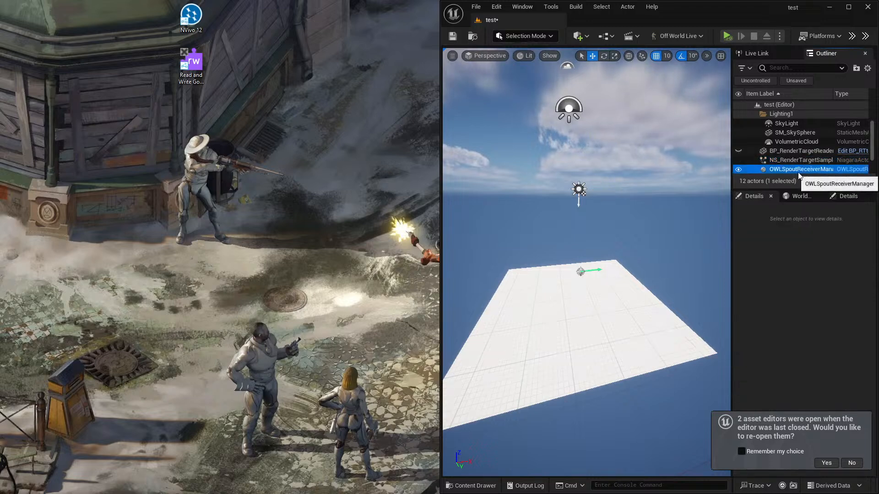
pyautogui.click(799, 162)
pyautogui.moveTo(580, 241); pyautogui.dragTo(584, 193)
# Switch to the TouchDesigner project, close the Palette and select the syphonspoutout1 node fed by OWL_Figure
pyautogui.moveTo(480, 493); pyautogui.dragTo(1, 3)
pyautogui.moveTo(247, 7); pyautogui.dragTo(1, 190)
pyautogui.scroll(-8, 256, 225)
pyautogui.scroll(6, 239, 292)
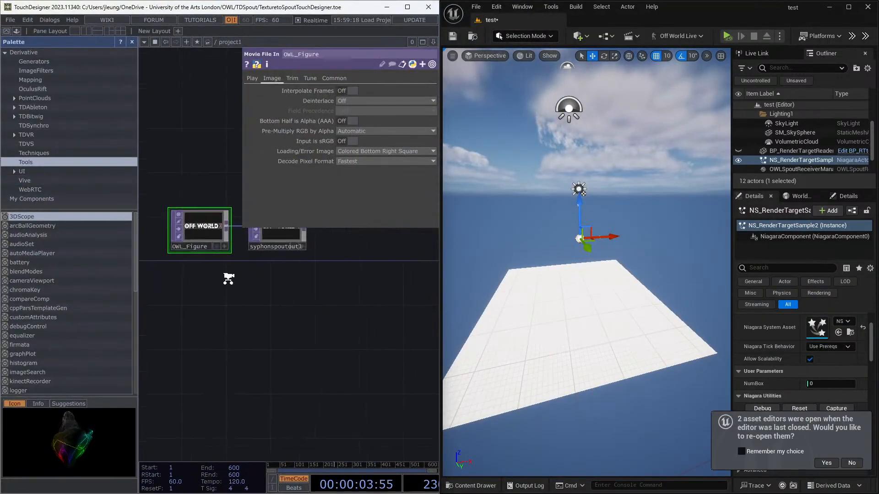
pyautogui.moveTo(218, 254); pyautogui.dragTo(224, 252, button='middle')
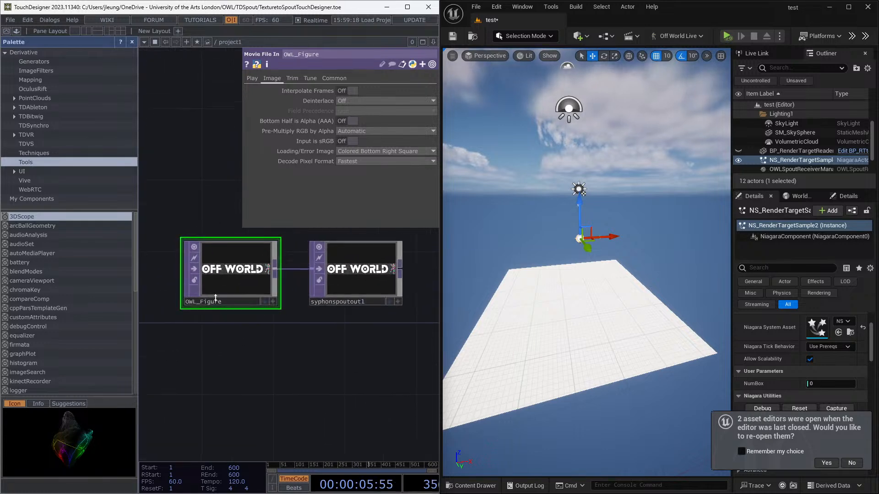
pyautogui.click(132, 42)
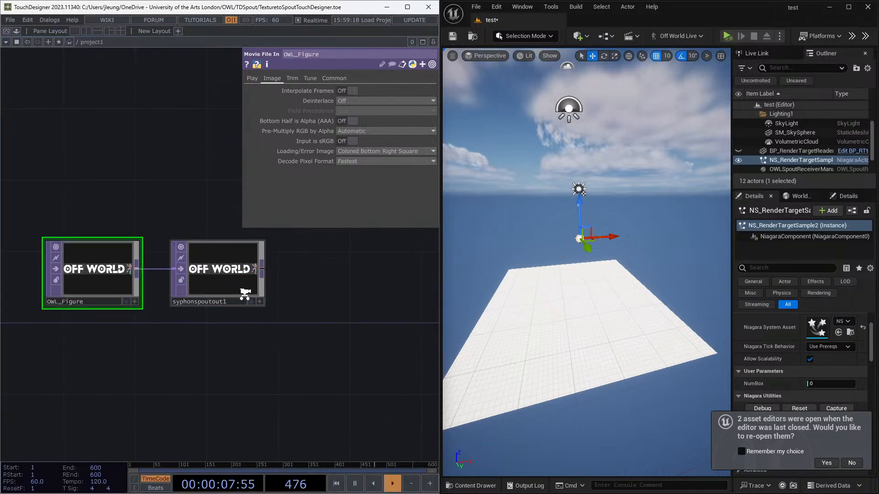
pyautogui.scroll(2, 243, 295)
pyautogui.click(247, 279)
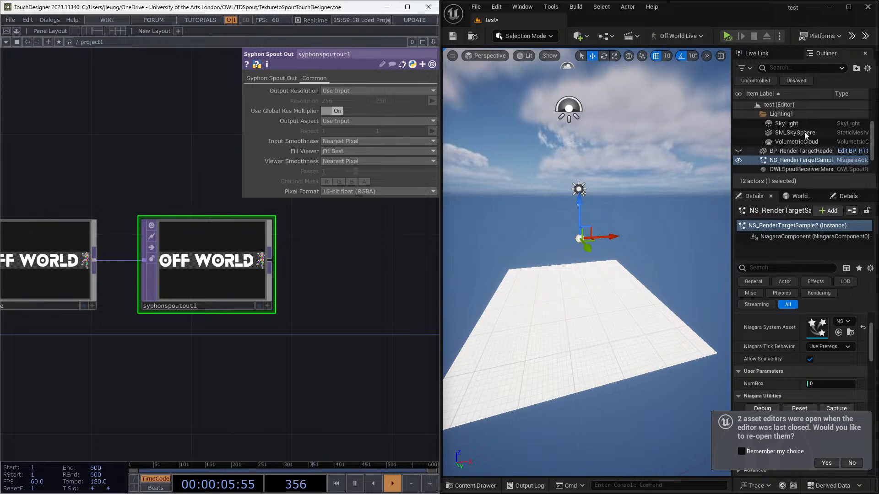
# Start the Unreal simulation and adjust the proportions of the NS_RenderTargetSample particle logo with the Scale tool
pyautogui.click(726, 36)
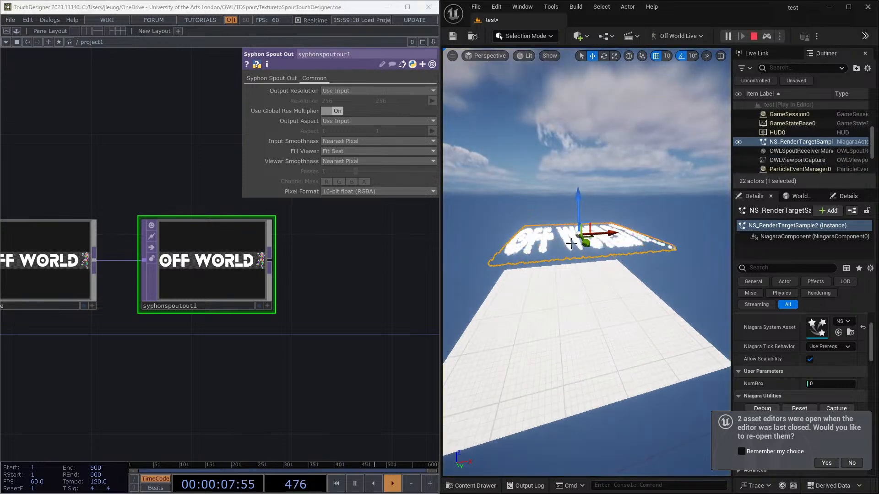
pyautogui.moveTo(570, 244); pyautogui.dragTo(576, 332, button='right')
pyautogui.moveTo(579, 217); pyautogui.dragTo(565, 177, button='right')
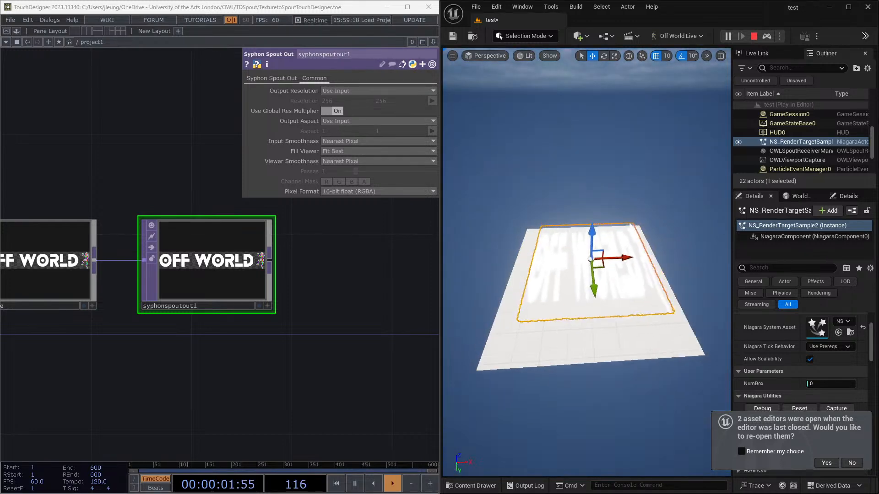
pyautogui.moveTo(590, 279); pyautogui.dragTo(590, 297, button='right')
pyautogui.press('e')
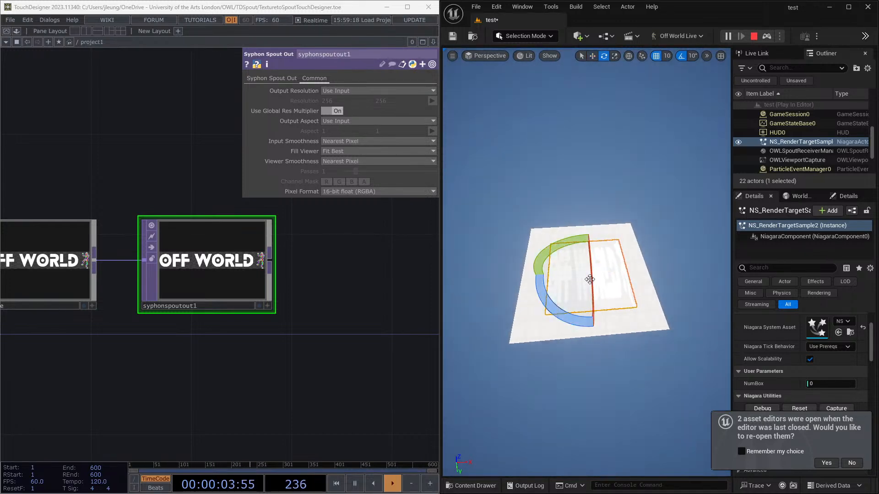
pyautogui.press('r')
pyautogui.moveTo(624, 269); pyautogui.dragTo(553, 154)
# Hide the white floor plane in the running level and frame the particle logo against the sky
pyautogui.click(536, 201)
pyautogui.press('s')
pyautogui.moveTo(548, 252); pyautogui.dragTo(393, 253, button='right')
pyautogui.click(550, 269)
pyautogui.press('h')
pyautogui.press('w')
pyautogui.press('s')
pyautogui.press('w')
pyautogui.press('s')
pyautogui.press('w')
pyautogui.press('s')
pyautogui.press('s')
pyautogui.moveTo(586, 341); pyautogui.dragTo(554, 336, button='right')
pyautogui.press('d')
pyautogui.press('w')
# Move the syphonspoutout1 node away from OWL_Figure to make room for another node between them
pyautogui.moveTo(207, 254); pyautogui.dragTo(381, 255)
# Try an Nvidia Flow TOP between OWL_Figure and syphonspoutout1, and delete it again
pyautogui.rightClick(93, 262)
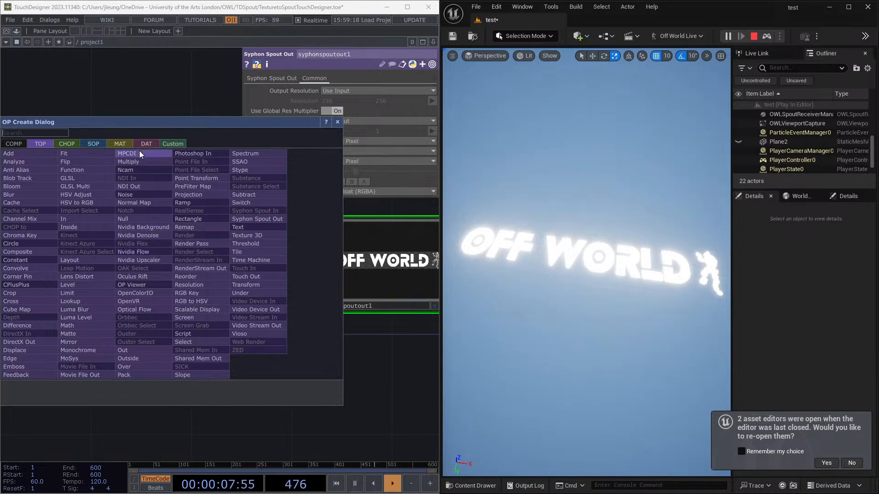
pyautogui.click(144, 253)
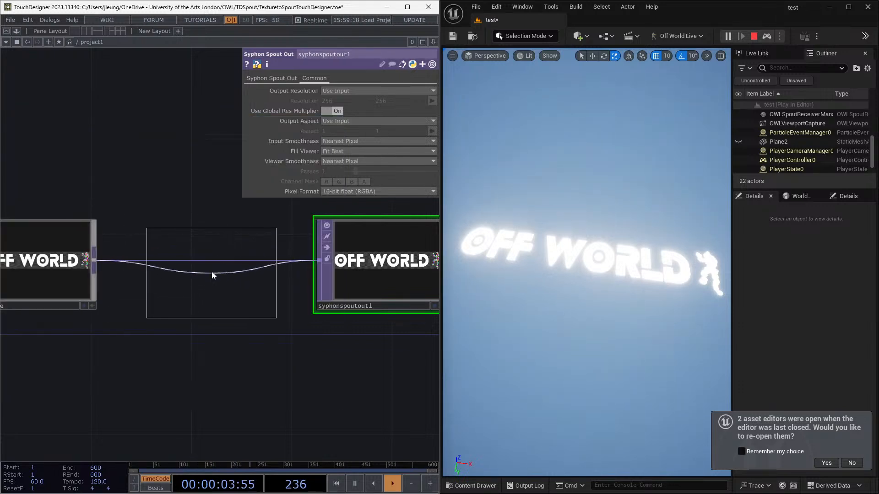
pyautogui.click(211, 271)
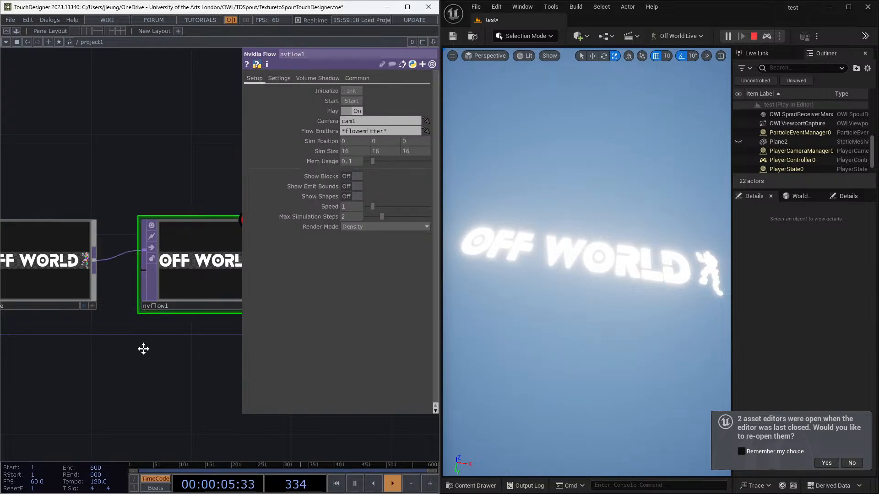
pyautogui.moveTo(143, 349); pyautogui.dragTo(63, 327)
pyautogui.press('Delete')
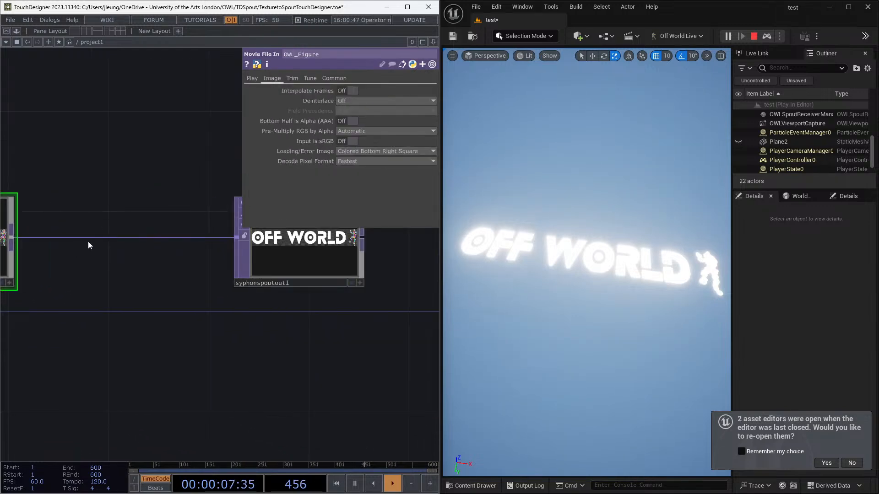
# Insert a Transform TOP into the connection between OWL_Figure and syphonspoutout1
pyautogui.rightClick(90, 238)
pyautogui.click(98, 229)
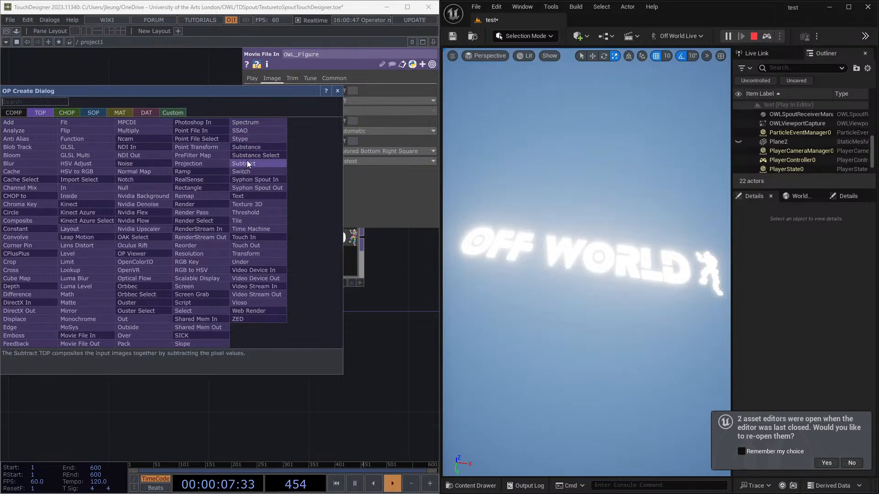
pyautogui.click(251, 253)
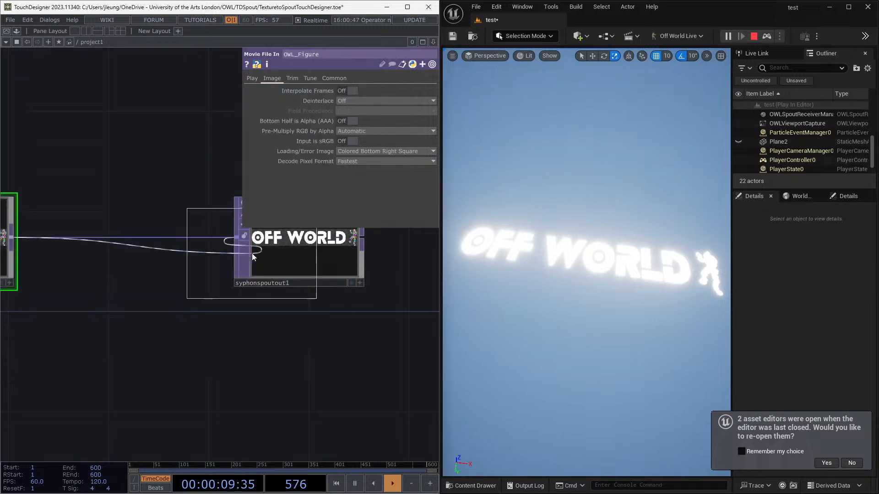
pyautogui.click(94, 243)
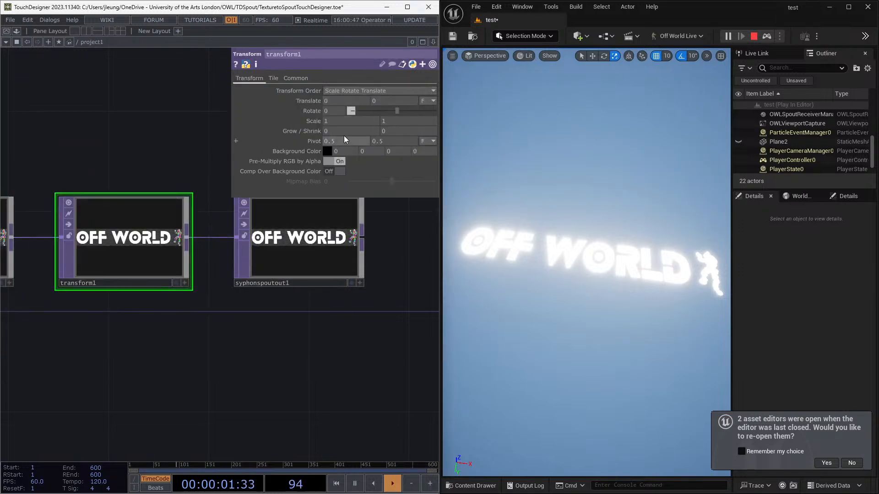
# Try rotating the logo with the Transform TOP's Rotate parameter, down to -360, and delete the node
pyautogui.moveTo(387, 110); pyautogui.dragTo(348, 101)
pyautogui.moveTo(111, 312); pyautogui.dragTo(150, 294)
pyautogui.rightClick(32, 351)
pyautogui.click(64, 332)
pyautogui.click(171, 136)
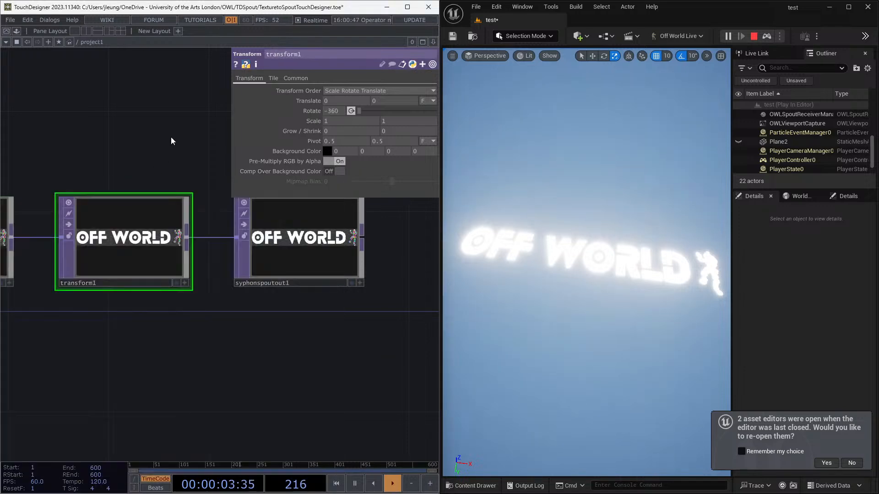
pyautogui.press('Delete')
# Add an LFO CHOP to the network below the OWL_Figure to syphonspoutout1 connection
pyautogui.rightClick(119, 295)
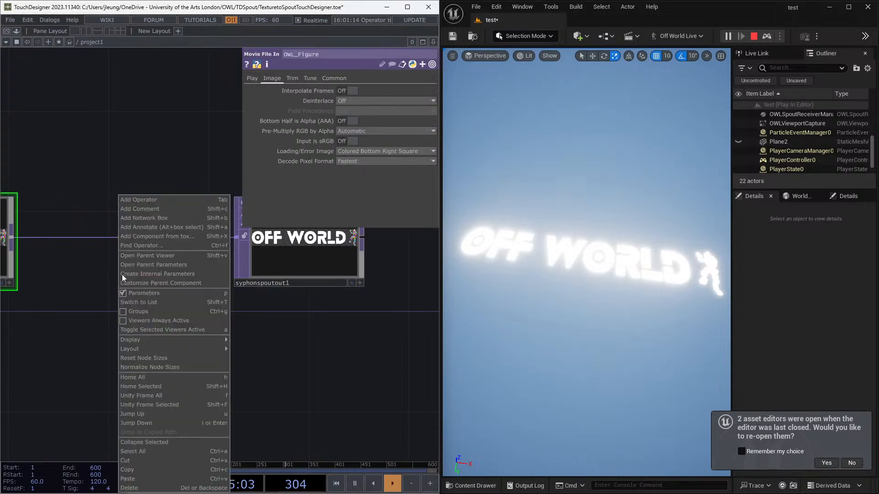
pyautogui.click(91, 291)
pyautogui.doubleClick(90, 291)
pyautogui.click(66, 175)
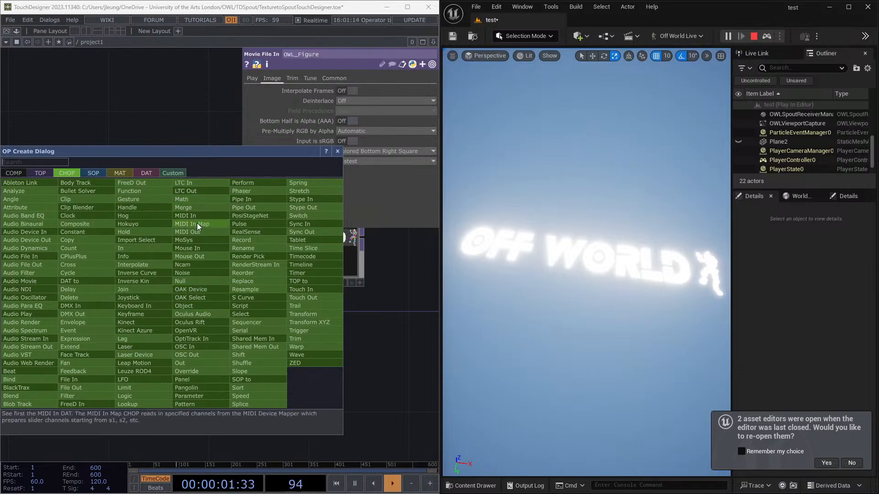
pyautogui.click(123, 380)
pyautogui.click(64, 402)
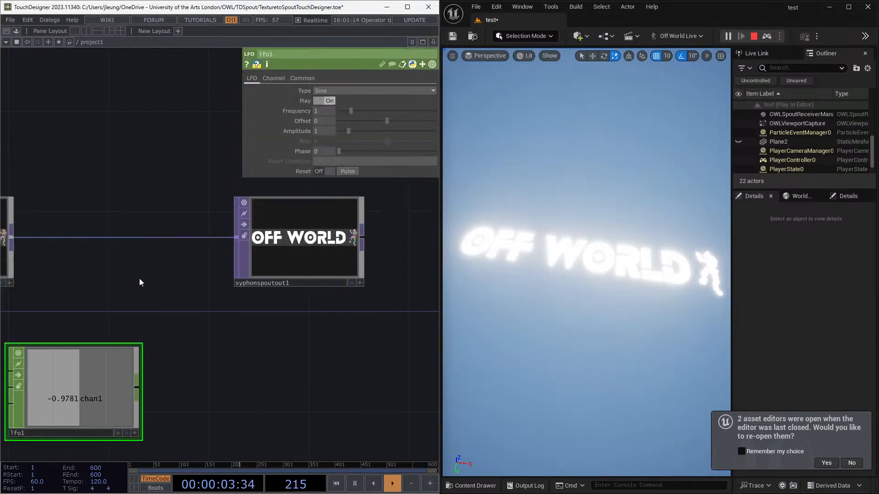
# Insert a Corner Pin TOP into the connection between OWL_Figure and syphonspoutout1
pyautogui.rightClick(138, 235)
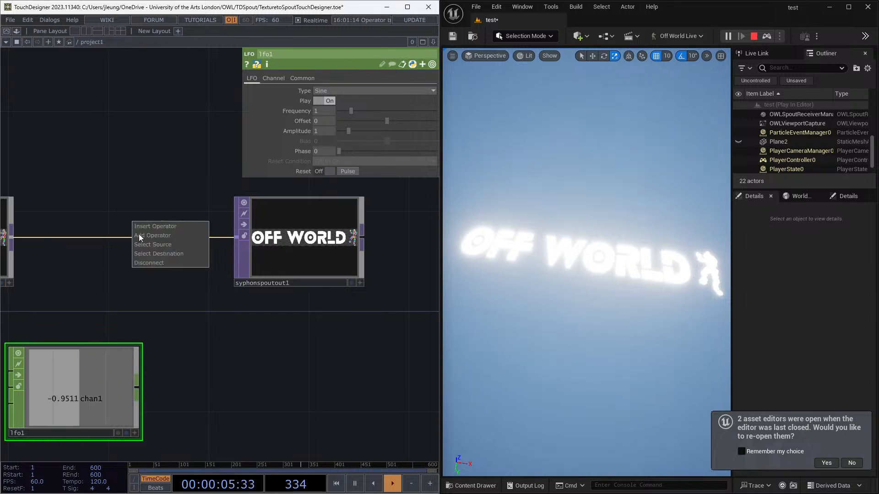
pyautogui.click(147, 227)
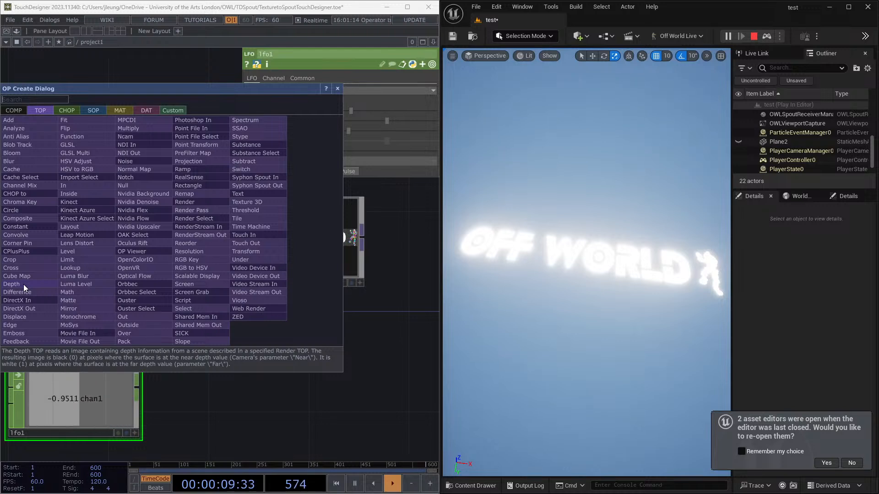
pyautogui.click(29, 244)
pyautogui.click(163, 242)
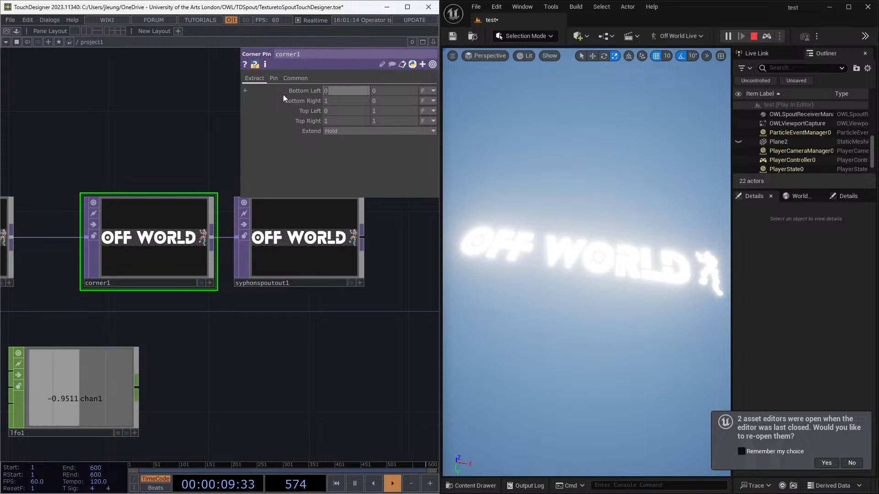
# Test the Corner Pin's first Bottom Left value at 1, and link that parameter to the LFO's chan1 channel
pyautogui.write('1')
pyautogui.press('Return')
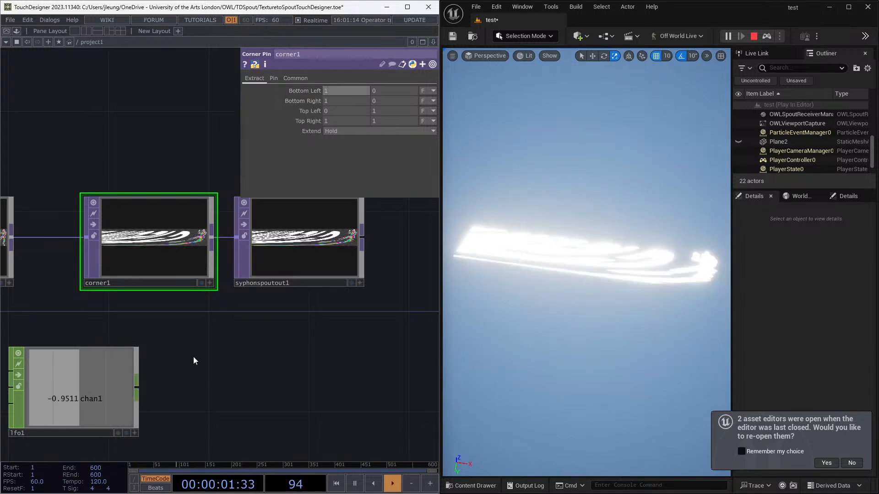
pyautogui.moveTo(244, 344); pyautogui.dragTo(243, 297)
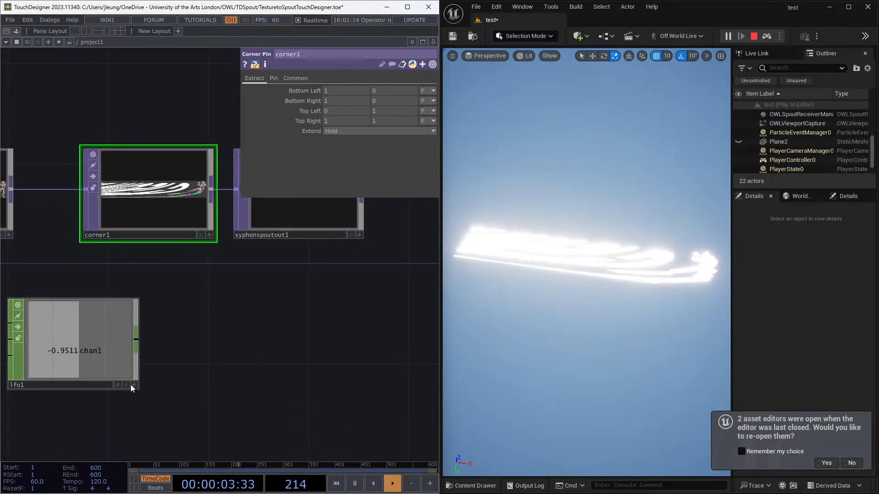
pyautogui.moveTo(190, 236); pyautogui.dragTo(339, 89)
pyautogui.click(336, 86)
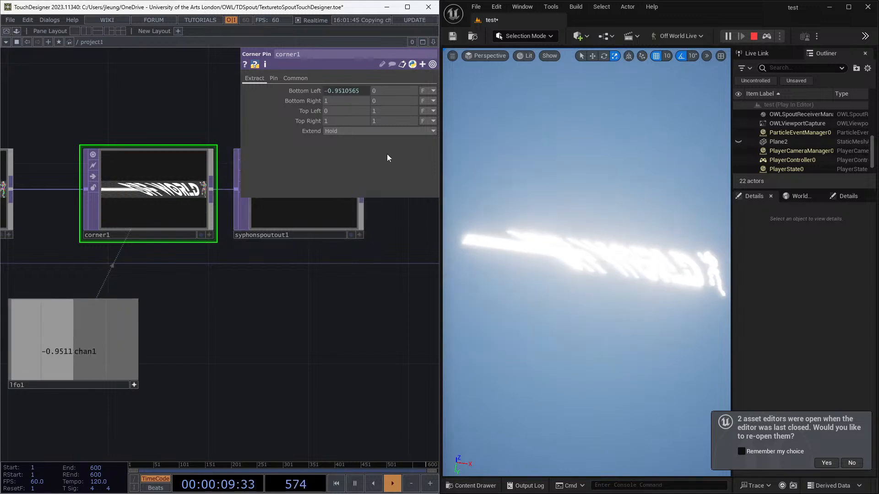
# Frame the distorted particle logo closer in the Unreal viewport and switch the view mode to Unlit
pyautogui.press('w')
pyautogui.moveTo(517, 229); pyautogui.dragTo(517, 174, button='right')
pyautogui.moveTo(613, 267); pyautogui.dragTo(613, 313, button='right')
pyautogui.press('s')
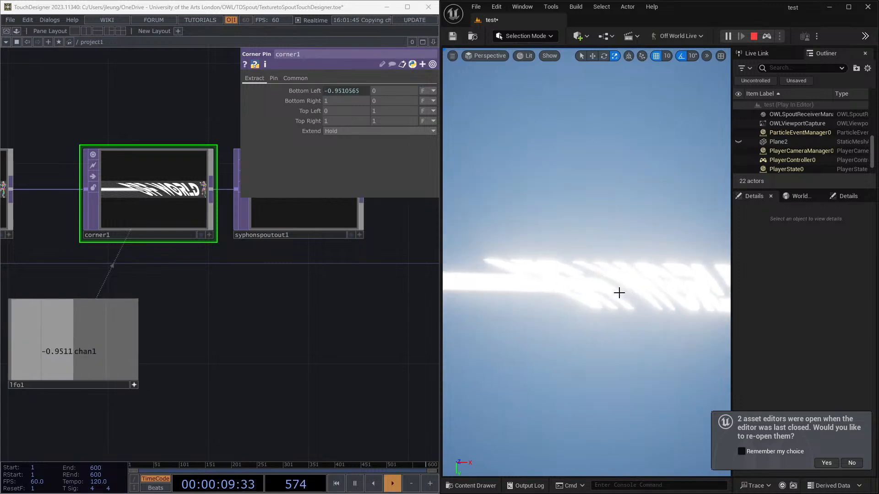
pyautogui.click(527, 56)
pyautogui.click(551, 103)
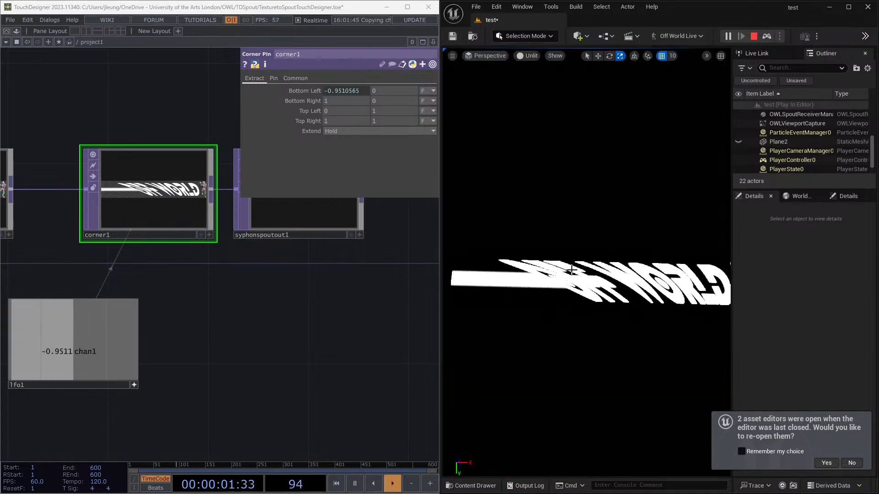
# Switch the Unreal viewport's view mode back to Lit and frame the whole glowing particle logo against the sky, leaving the logo unselected
pyautogui.moveTo(585, 275); pyautogui.dragTo(659, 229, button='right')
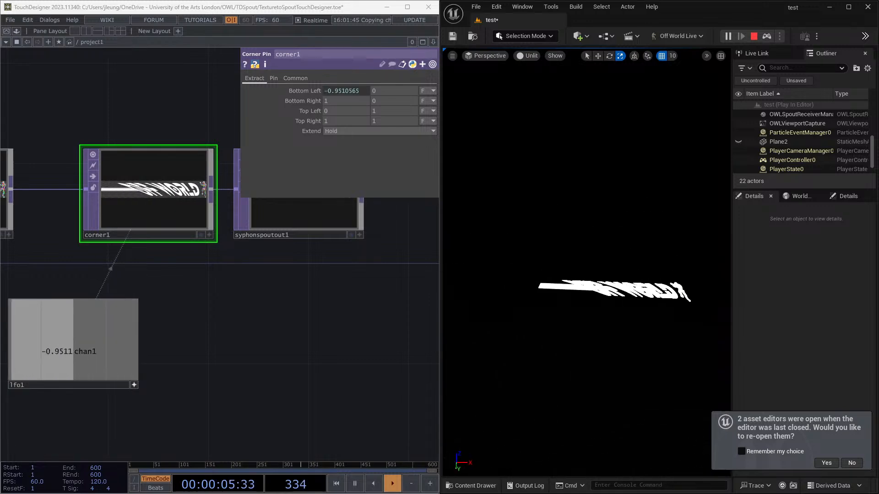
pyautogui.press('w')
pyautogui.moveTo(587, 262); pyautogui.dragTo(590, 282, button='right')
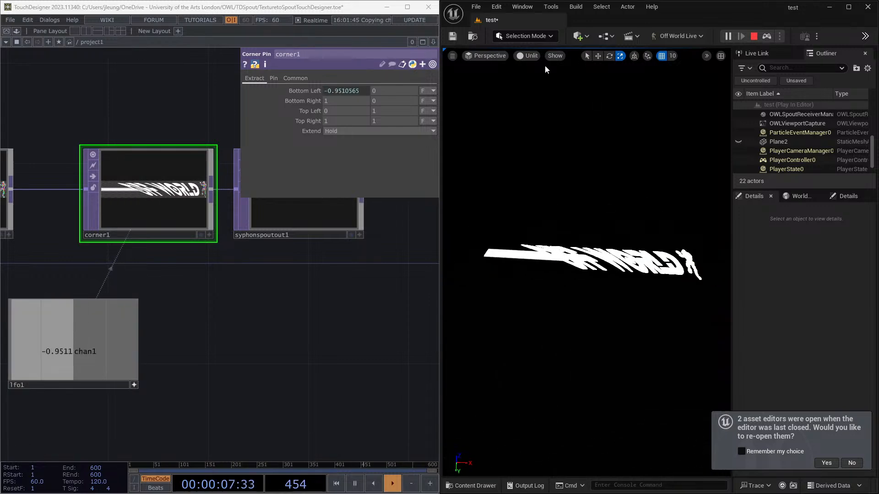
pyautogui.click(530, 56)
pyautogui.click(556, 92)
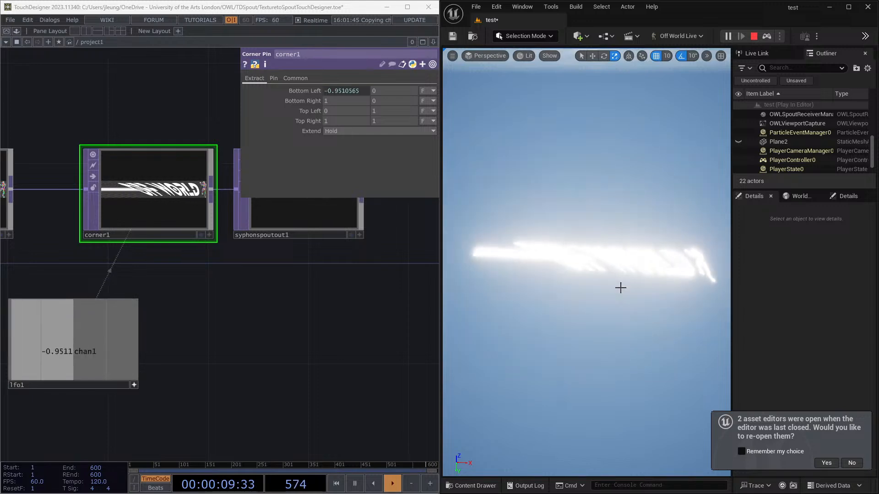
pyautogui.click(602, 232)
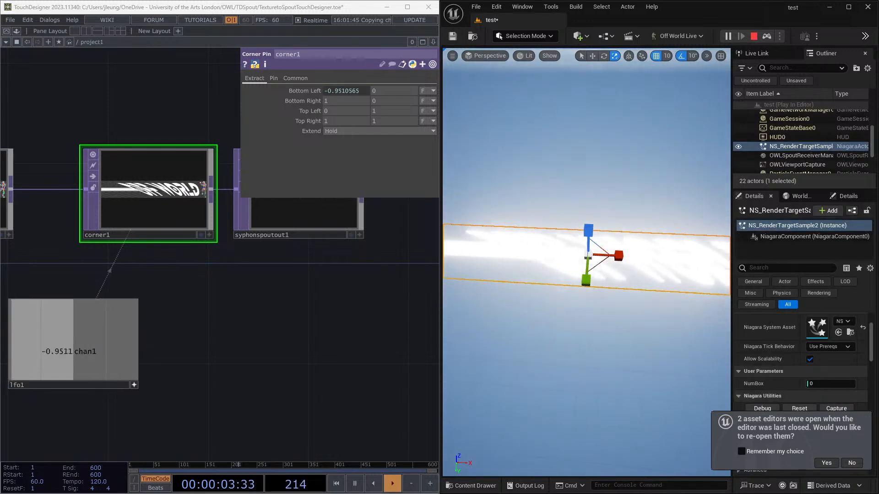
pyautogui.moveTo(599, 372); pyautogui.dragTo(655, 316, button='right')
pyautogui.press('w')
pyautogui.moveTo(579, 174)
pyautogui.mouseDown(button='right')
pyautogui.moveTo(588, 206)
pyautogui.moveTo(579, 175)
pyautogui.mouseUp(button='right')
pyautogui.click(579, 169)
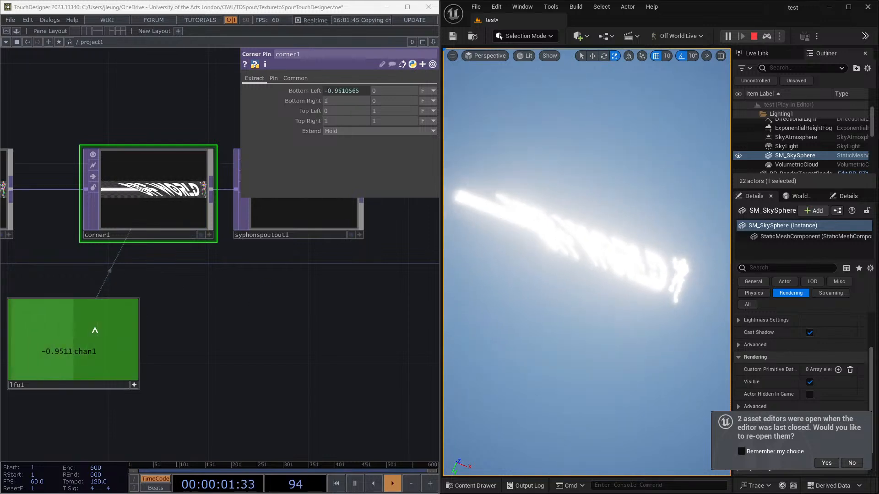
# Switch to TouchDesigner and delete the LFO CHOP and the Corner Pin TOP from the network
pyautogui.click(113, 312)
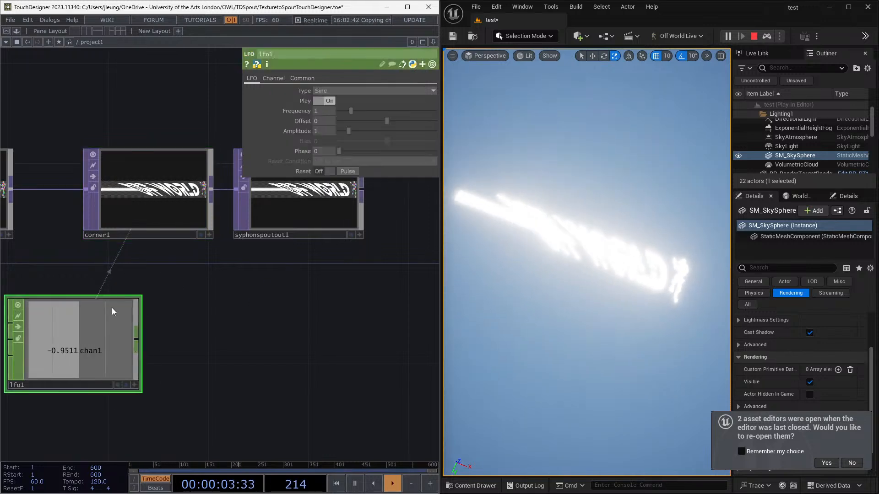
pyautogui.press('Delete')
pyautogui.click(163, 191)
pyautogui.press('Delete')
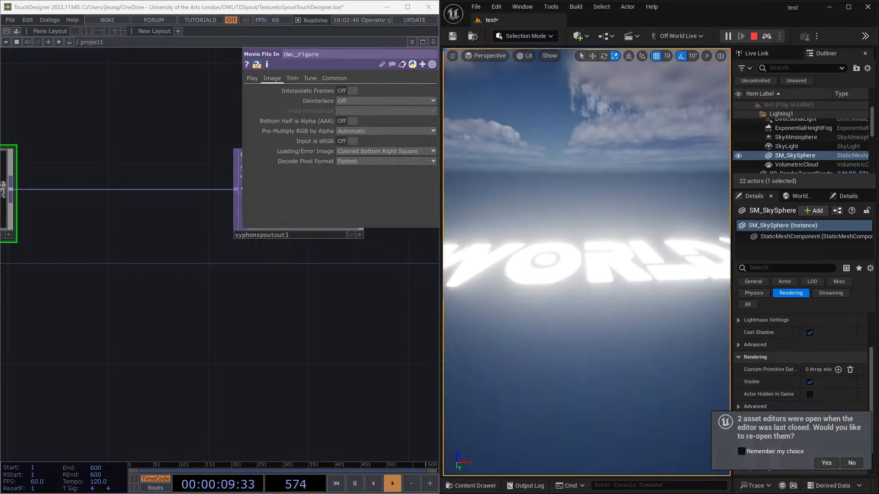
# Switch to Unreal, select the NS_RenderTargetSample2 actor and reset its particle simulation, then deselect it
pyautogui.scroll(-1, 760, 335)
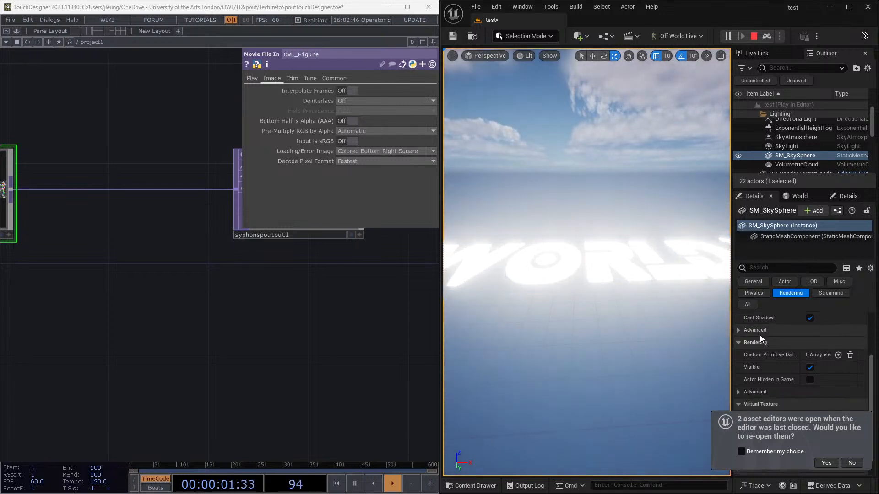
pyautogui.scroll(5, 815, 383)
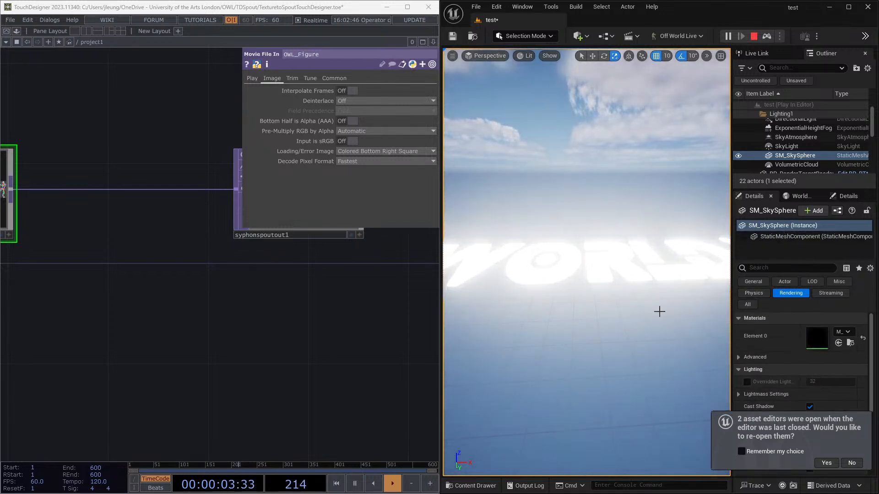
pyautogui.click(658, 276)
pyautogui.scroll(-4, 799, 366)
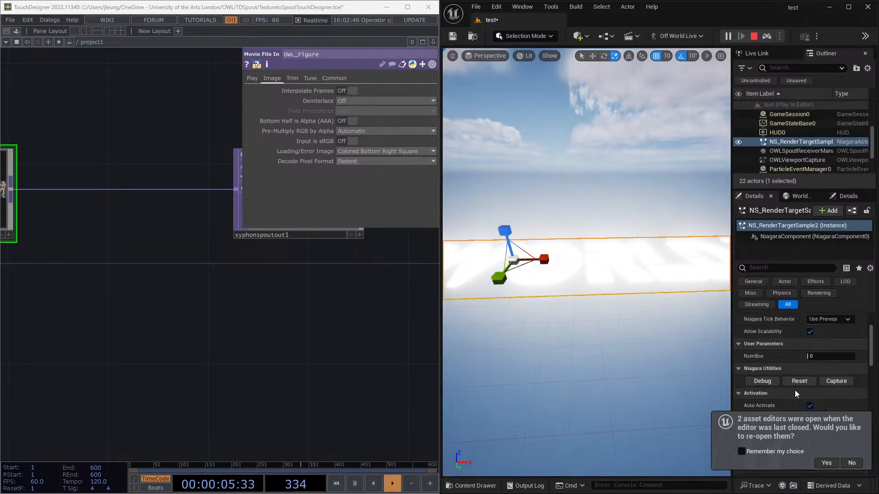
pyautogui.click(810, 382)
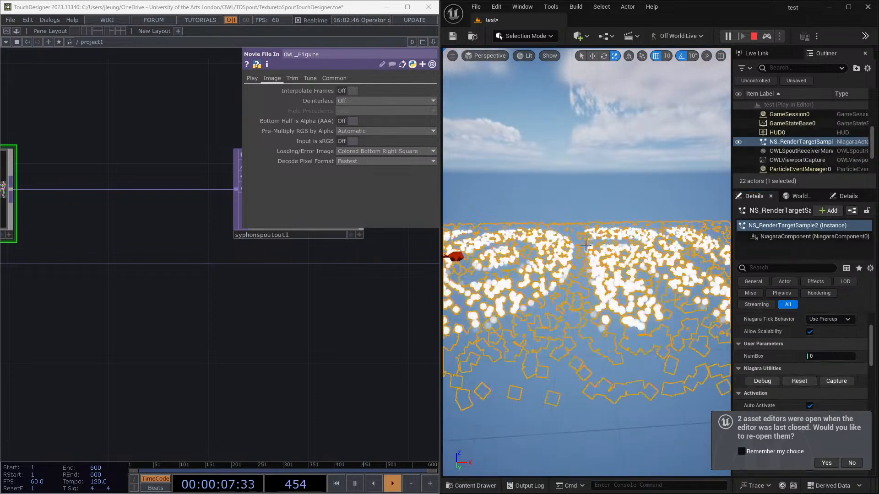
pyautogui.click(605, 161)
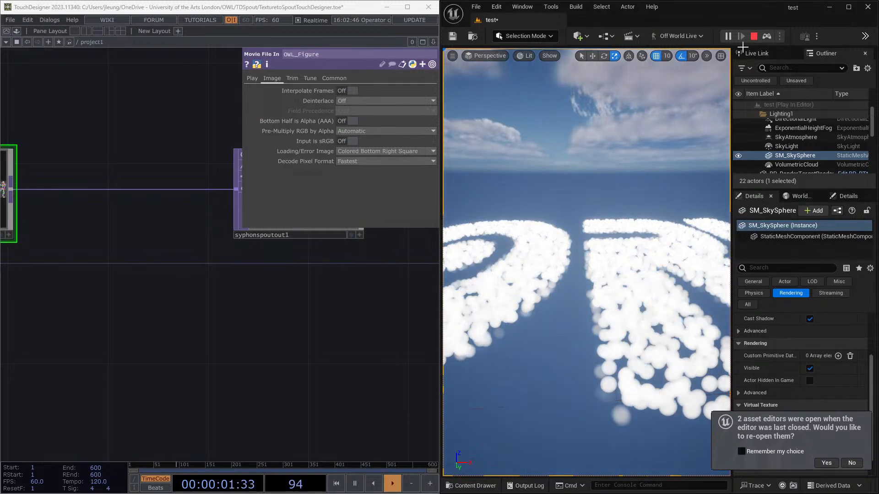
# Maximize the Unreal editor window and reset the NS_RenderTargetSample2 actor's particle simulation again
pyautogui.click(848, 8)
pyautogui.click(378, 276)
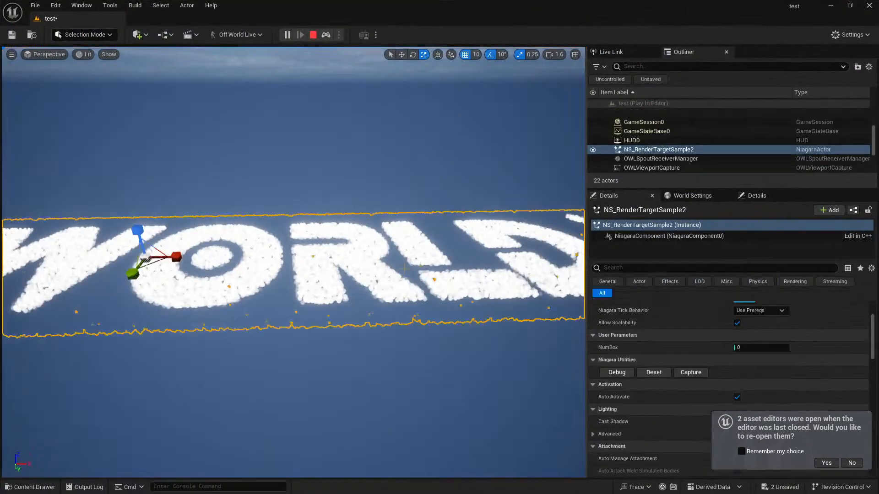
pyautogui.click(654, 372)
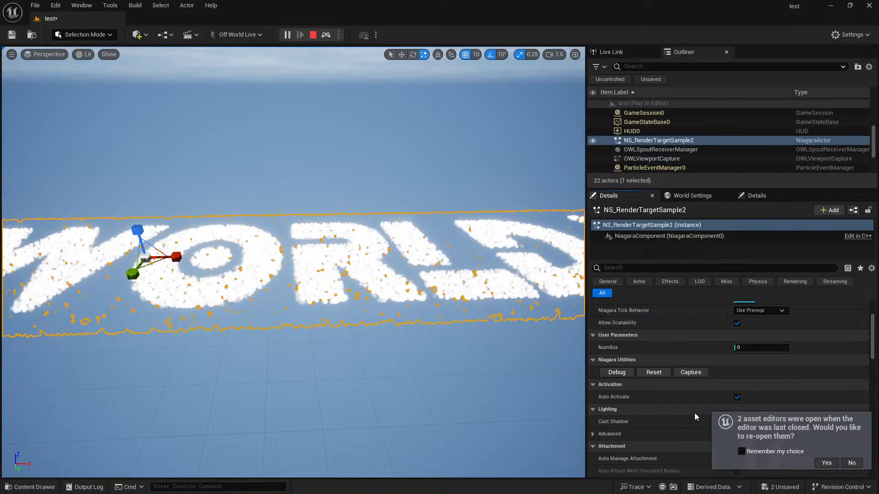
# Open the NS_RenderTargetSample asset in the Niagara editor from the selected actor and show the Fountain emitter's Properties
pyautogui.scroll(4, 694, 413)
pyautogui.doubleClick(744, 374)
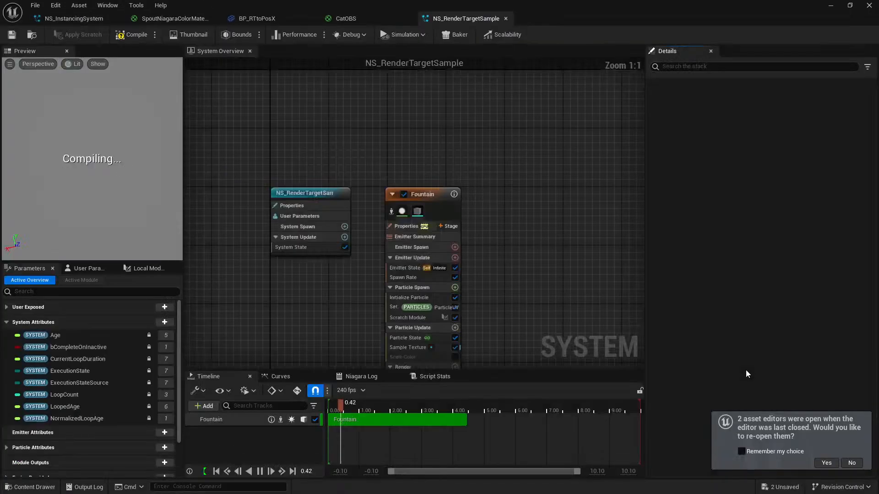
pyautogui.moveTo(587, 198); pyautogui.dragTo(446, 198, button='right')
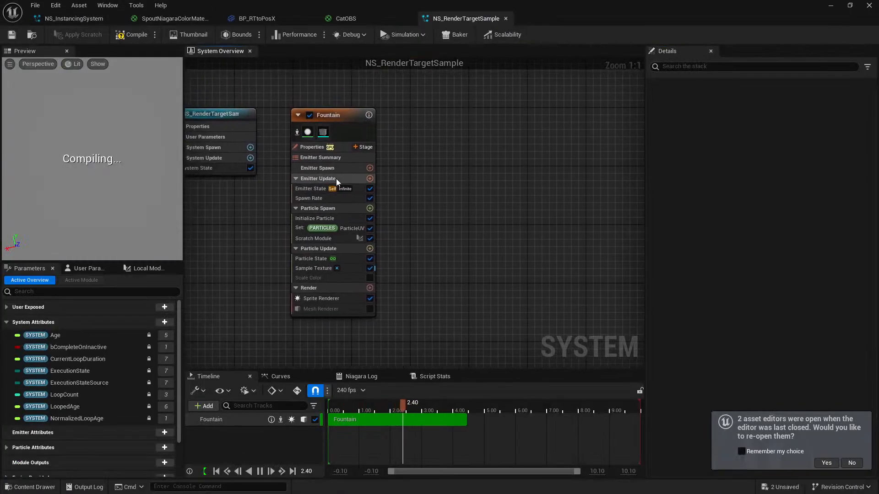
pyautogui.moveTo(503, 175); pyautogui.dragTo(619, 167, button='right')
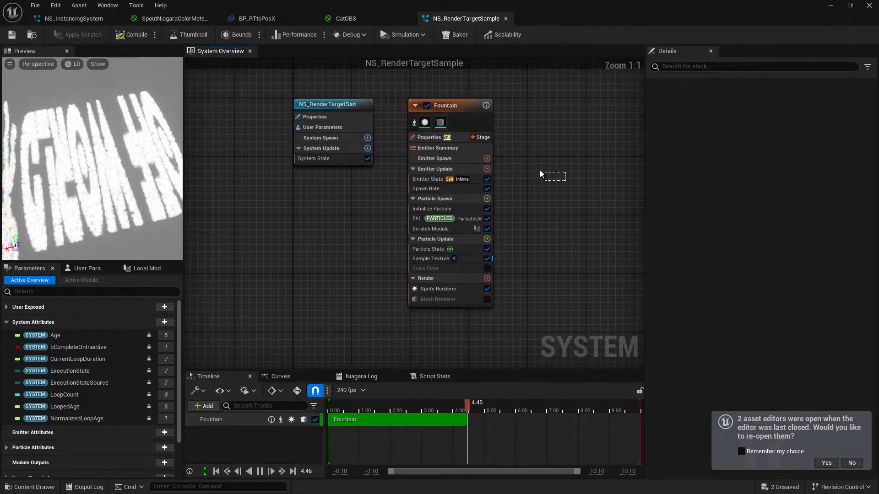
pyautogui.click(428, 138)
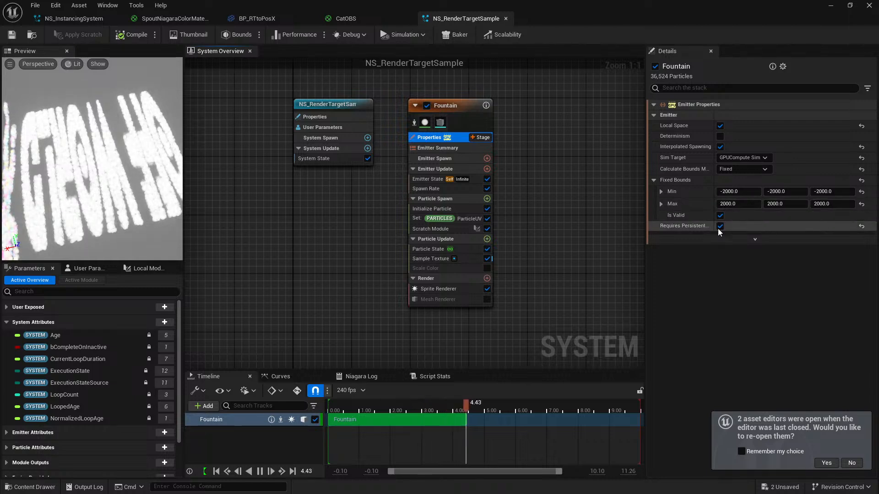
# Set the Fountain emitter's Loop Behavior to Once with Infinite duration mode, and its SpawnRate to about 2020
pyautogui.click(438, 179)
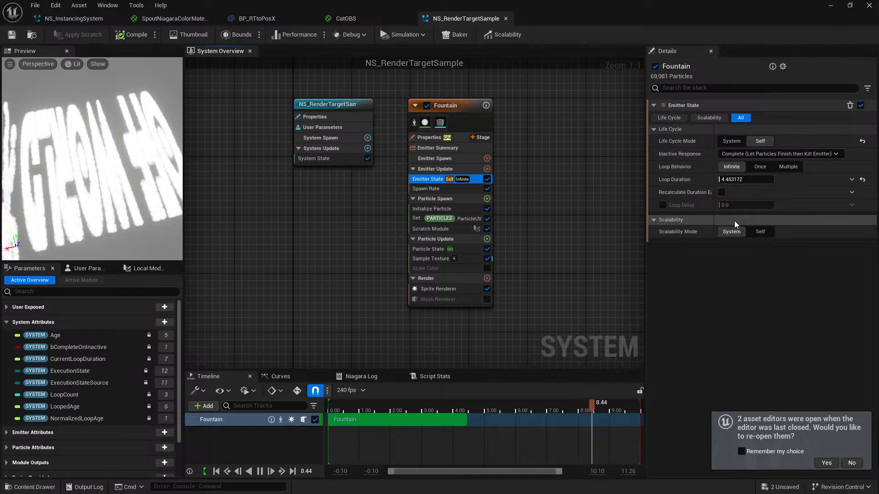
pyautogui.click(758, 169)
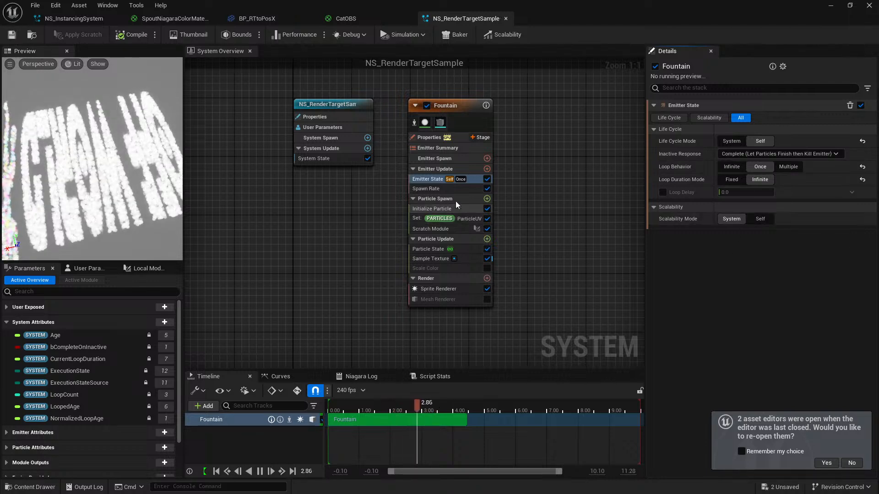
pyautogui.click(450, 189)
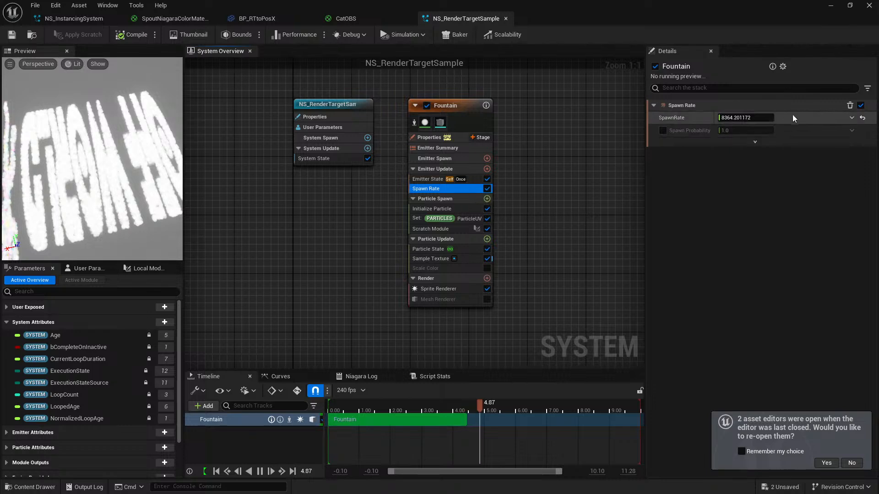
pyautogui.moveTo(728, 117); pyautogui.dragTo(665, 117)
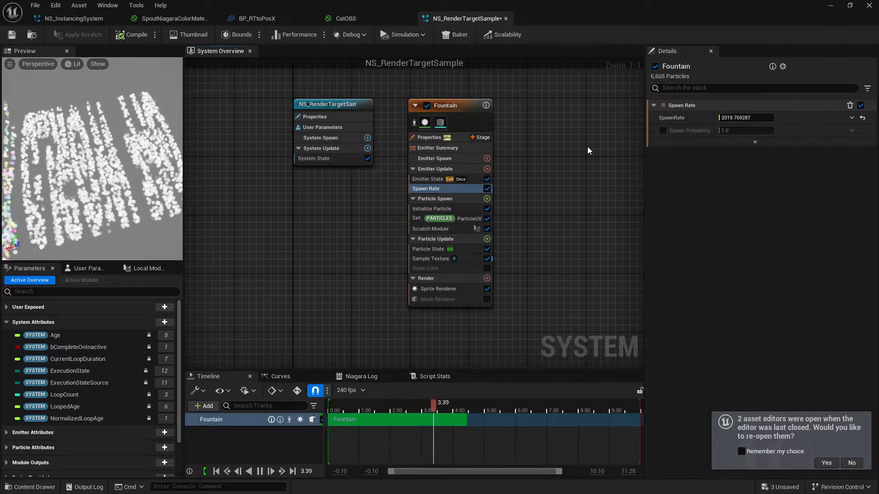
pyautogui.scroll(-5, 125, 184)
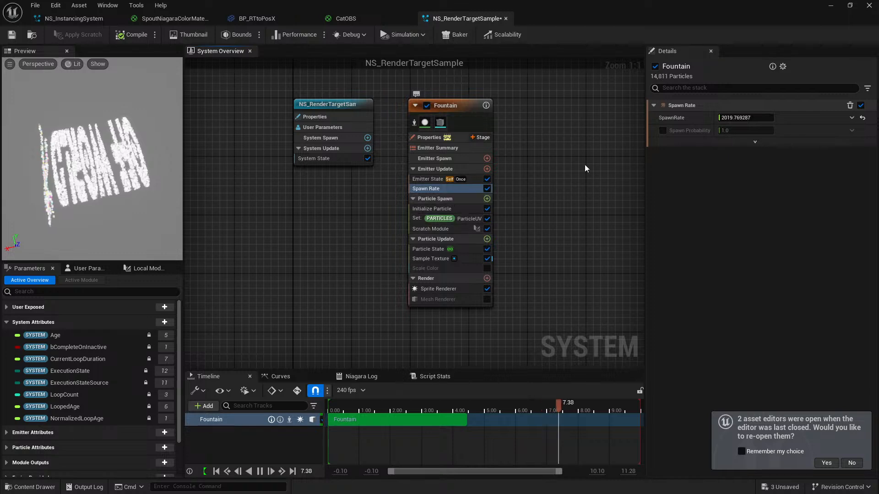
# Review the Initialize Particle, Set ParticleUV and Scratch Module settings in the Fountain emitter's Particle Spawn group
pyautogui.click(443, 209)
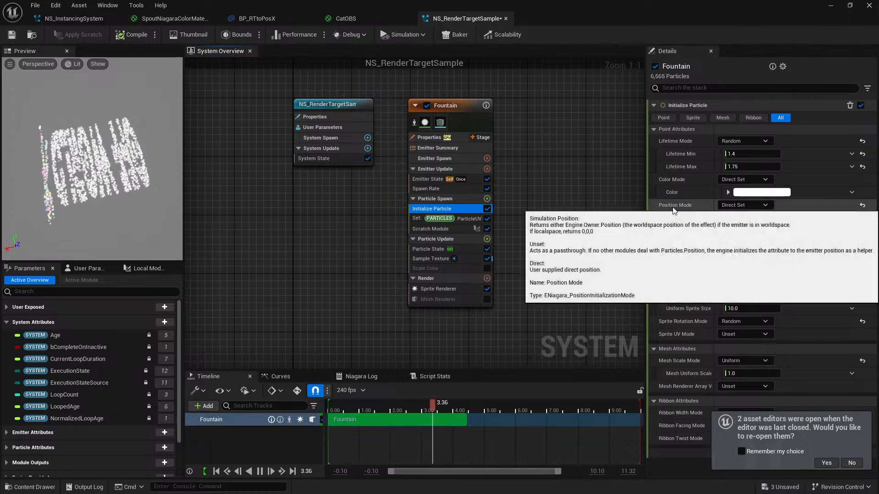
pyautogui.click(468, 219)
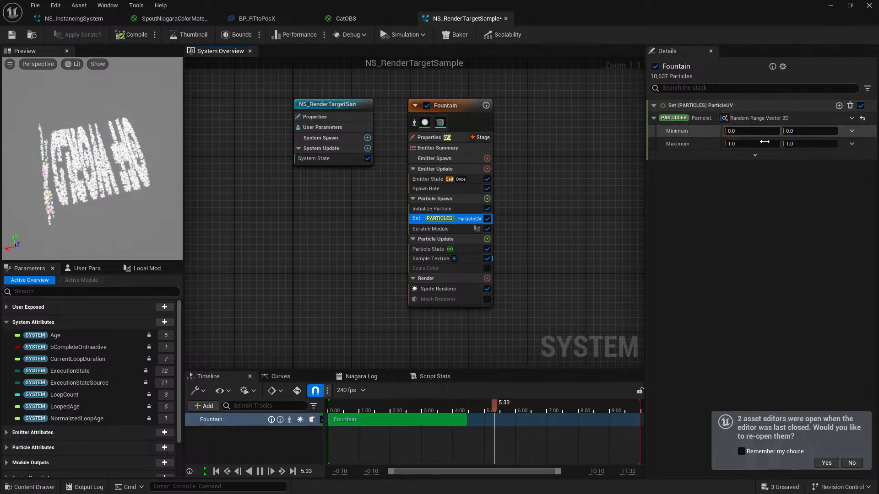
pyautogui.click(460, 230)
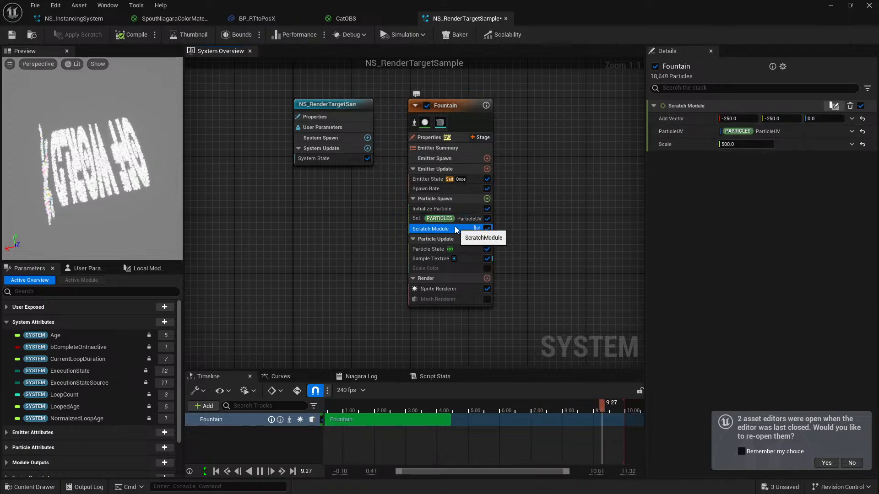
# Open the Scratch Module's graph and examine its node chain from the Map Get inputs through to the Particles Position output
pyautogui.doubleClick(455, 229)
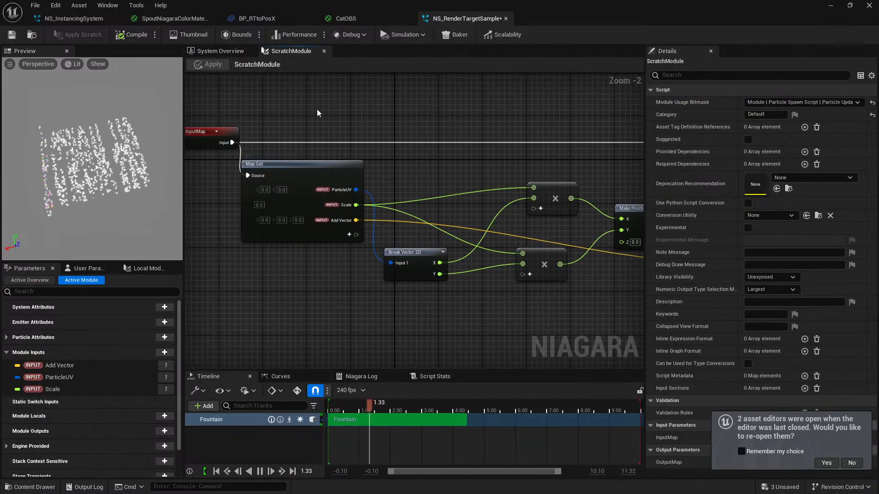
pyautogui.scroll(-1, 402, 261)
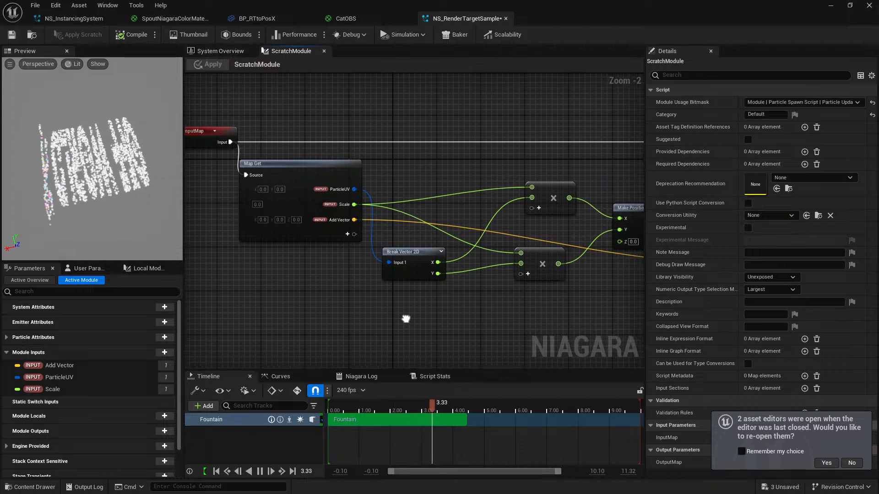
pyautogui.moveTo(453, 330)
pyautogui.mouseDown(button='right')
pyautogui.moveTo(252, 304)
pyautogui.moveTo(454, 317)
pyautogui.mouseUp(button='right')
pyautogui.scroll(3, 302, 204)
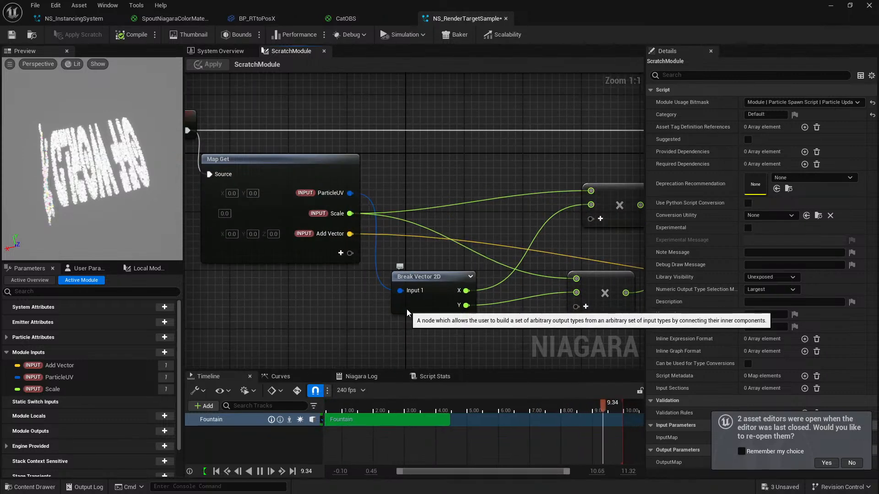
pyautogui.moveTo(478, 308); pyautogui.dragTo(332, 304, button='right')
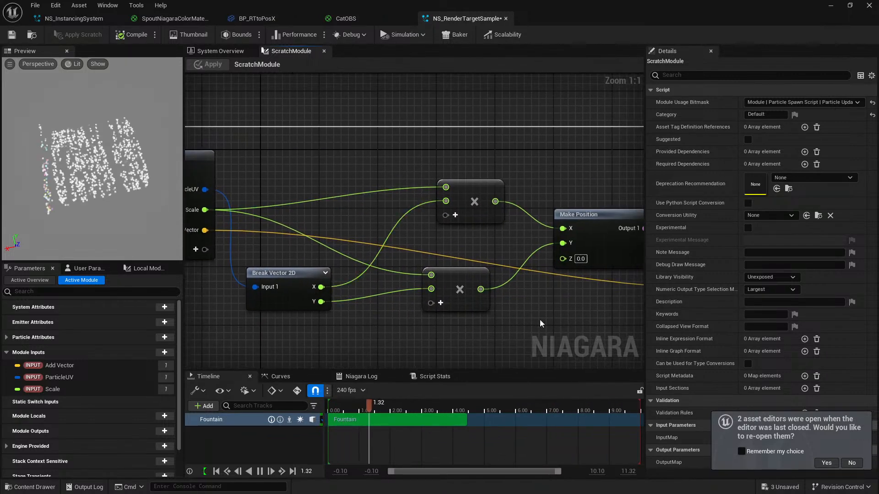
pyautogui.moveTo(601, 326); pyautogui.dragTo(426, 323, button='right')
pyautogui.scroll(-1, 430, 323)
pyautogui.moveTo(528, 332); pyautogui.dragTo(421, 347, button='right')
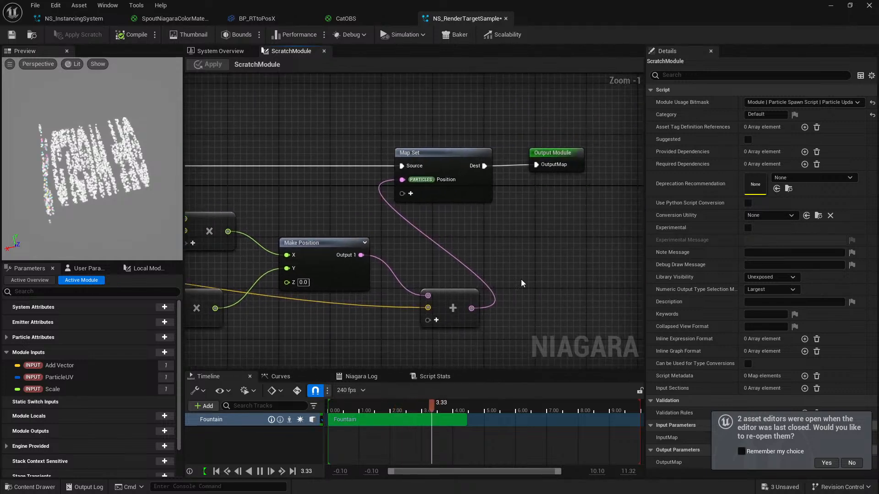
# Return to the System Overview and review the Set ParticleUV, Particle State and Sample Texture module settings
pyautogui.click(221, 51)
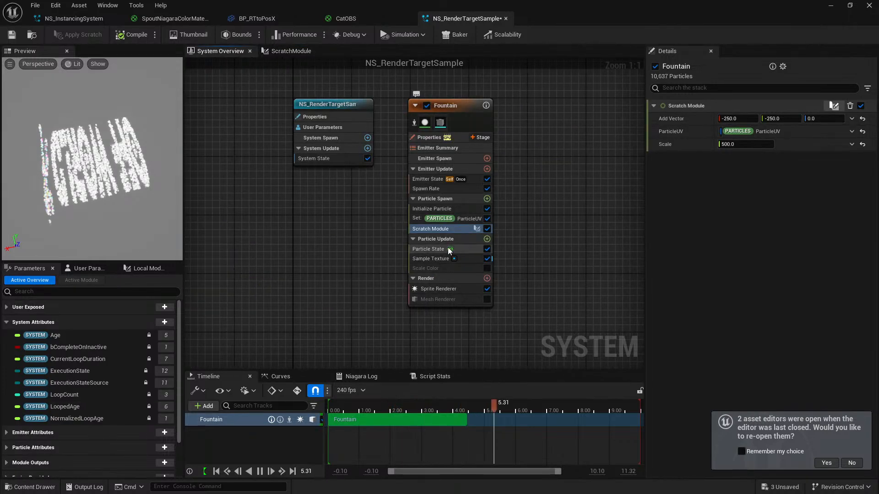
pyautogui.click(469, 219)
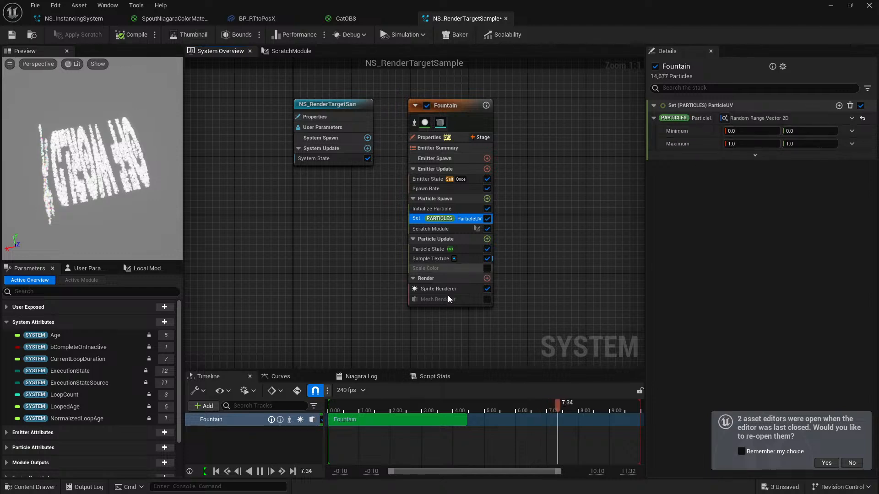
pyautogui.click(458, 249)
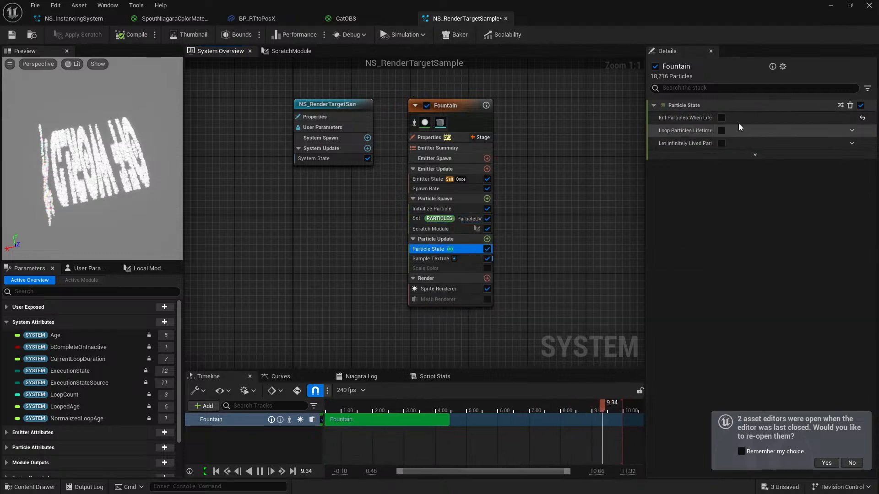
pyautogui.click(464, 259)
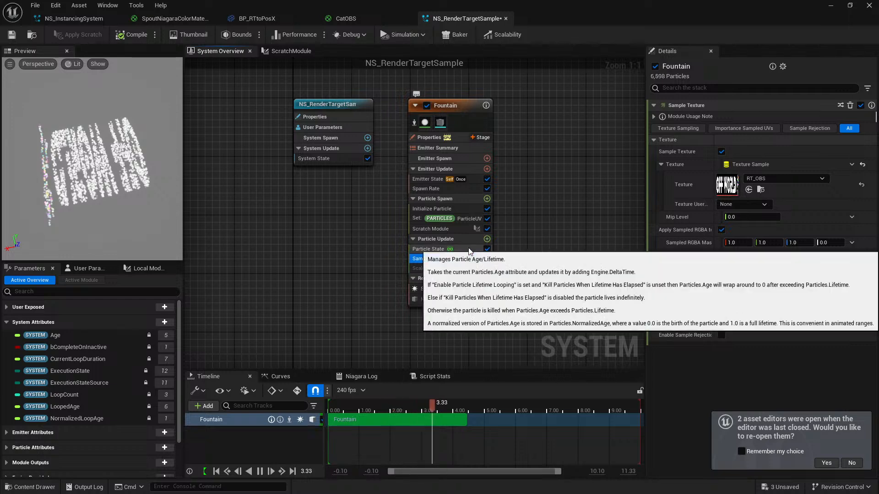
# Search the modules available for the Fountain emitter's Particle Update group for Sample Texture
pyautogui.click(487, 239)
pyautogui.write('dsm')
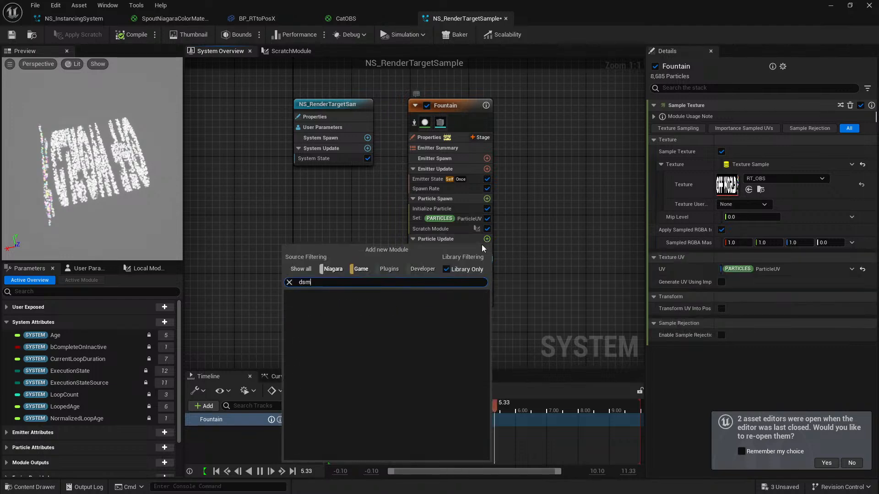
pyautogui.write('sam')
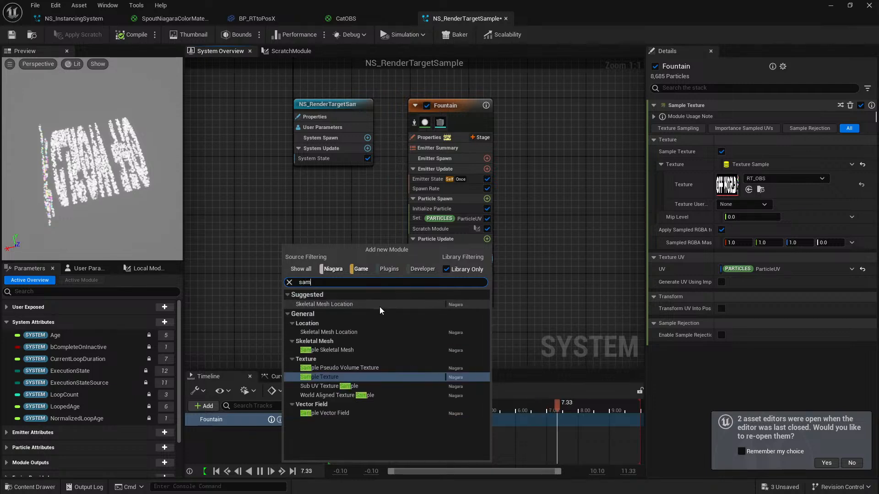
pyautogui.press('Return')
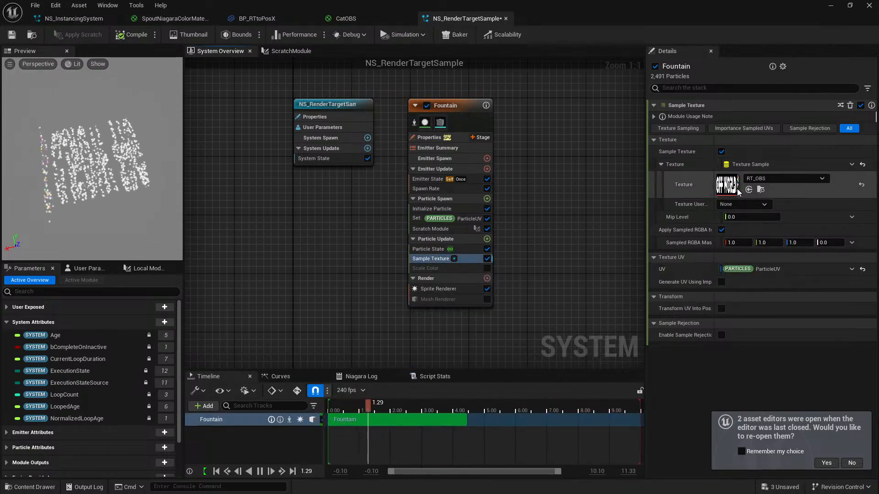
# Set the Sample Texture module's texture to ReferenceNormalMap
pyautogui.click(767, 178)
pyautogui.scroll(-5, 688, 385)
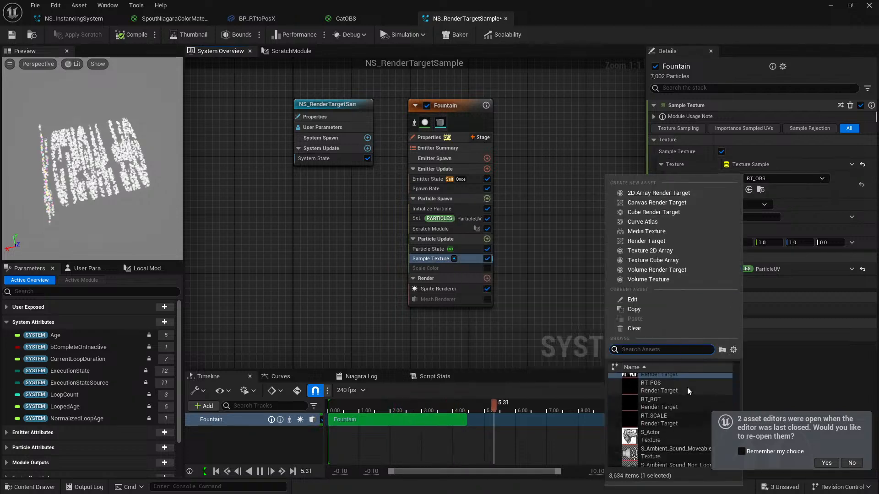
pyautogui.scroll(4, 678, 391)
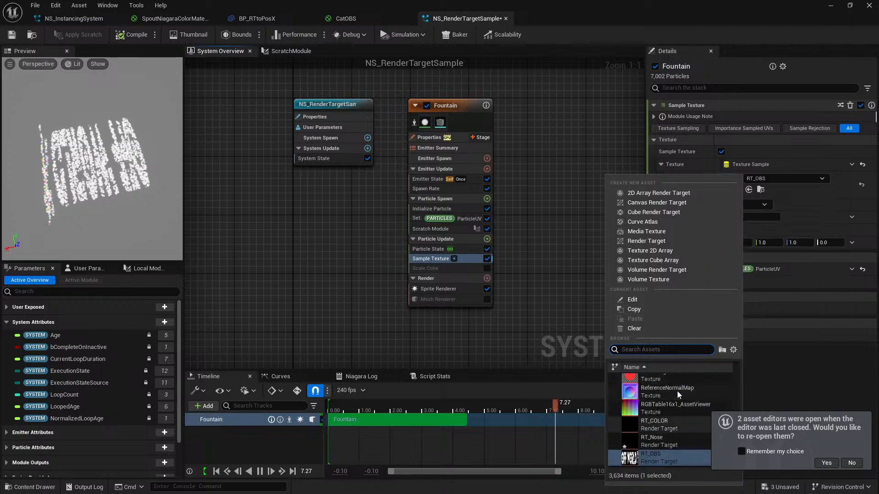
pyautogui.click(675, 389)
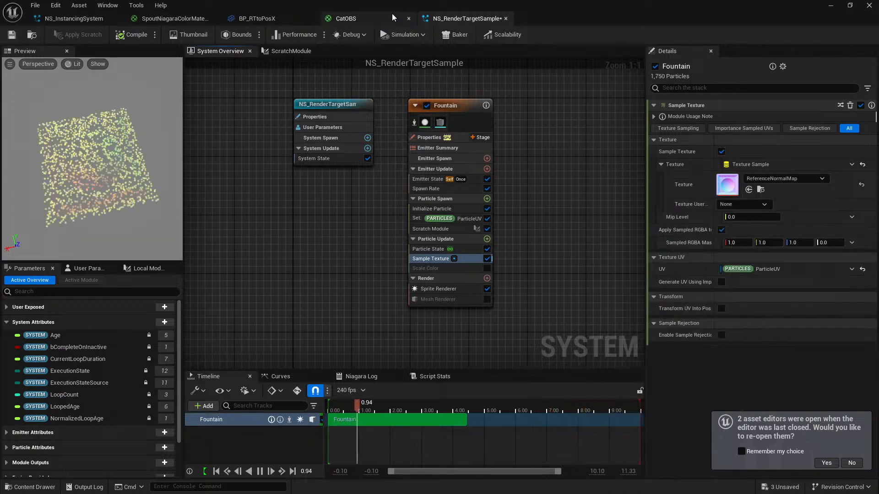
# Return to the test level and view the whole NS_RenderTargetSample2 particle system from farther back
pyautogui.moveTo(507, 5); pyautogui.dragTo(426, 493)
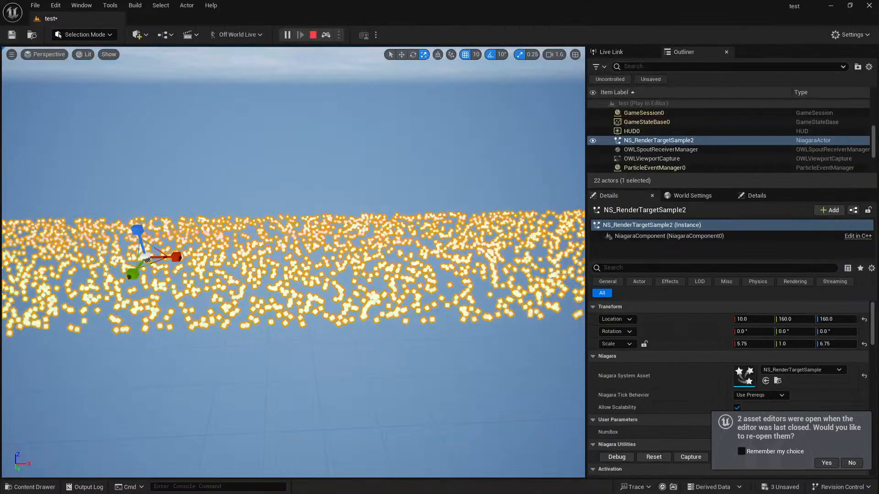
pyautogui.press('s')
pyautogui.moveTo(293, 228); pyautogui.dragTo(292, 291, button='right')
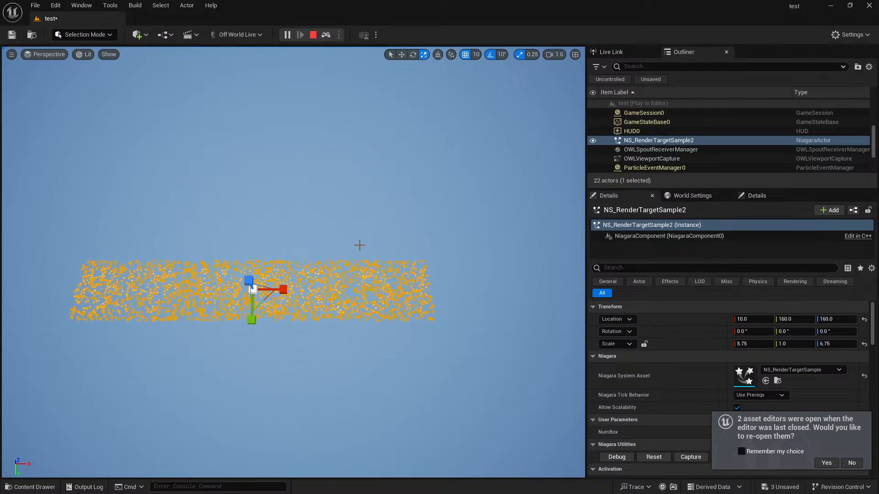
# Deselect the particle system and examine the OFF WORLD logo particles up close, from a distance and from different angles
pyautogui.click(333, 299)
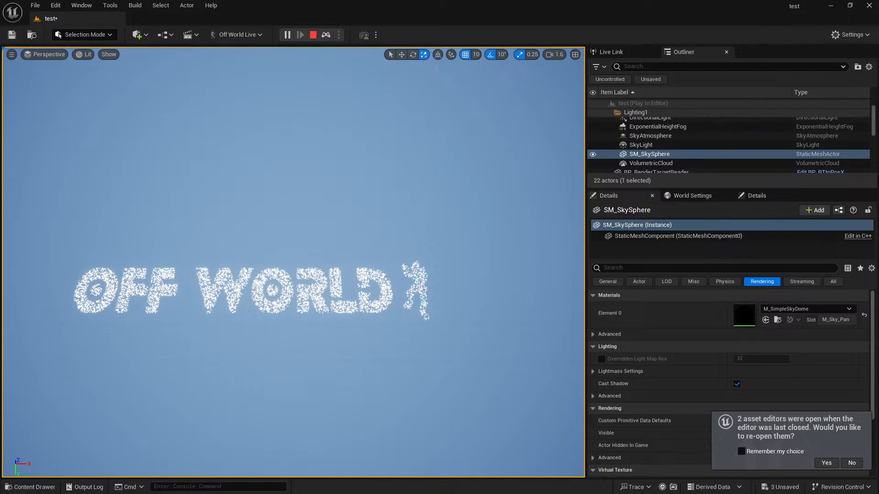
pyautogui.moveTo(314, 317); pyautogui.dragTo(266, 300, button='right')
pyautogui.press('w')
pyautogui.press('w')
pyautogui.press('s')
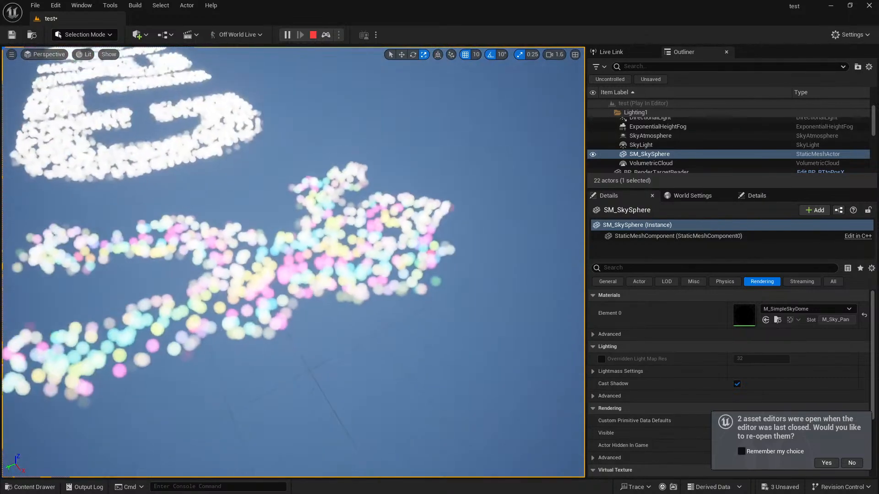
pyautogui.click(297, 279)
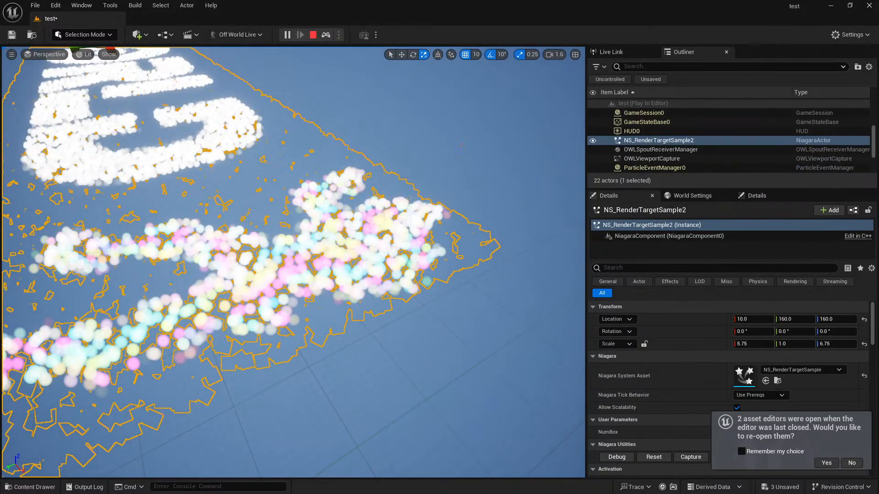
pyautogui.click(543, 311)
pyautogui.scroll(-6, 392, 271)
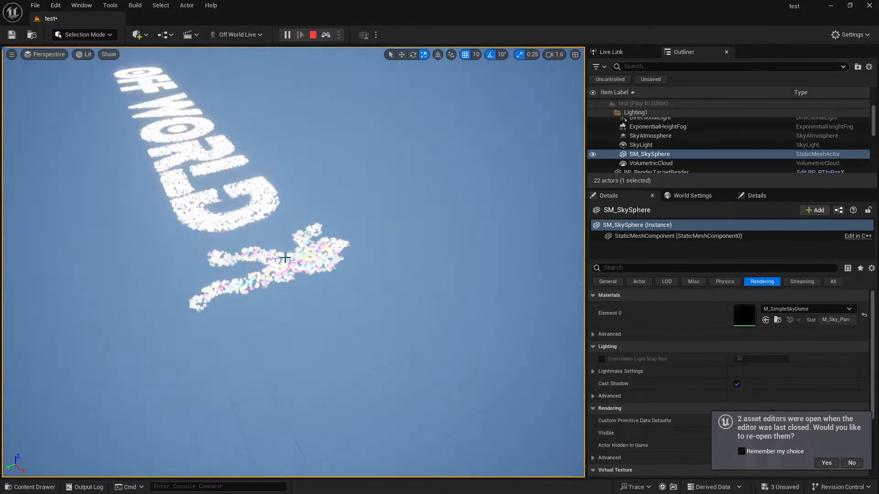
pyautogui.keyDown('alt'); pyautogui.moveTo(285, 257); pyautogui.dragTo(350, 270); pyautogui.keyUp('alt')
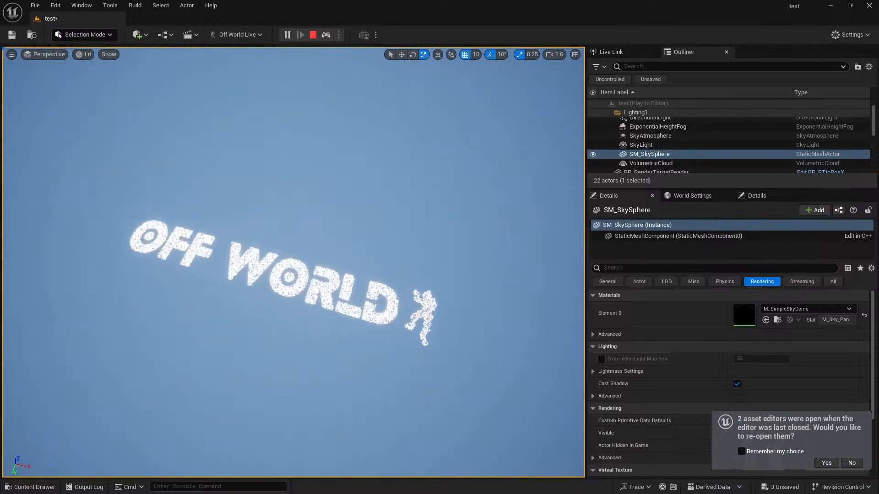
pyautogui.keyDown('alt'); pyautogui.moveTo(279, 249); pyautogui.dragTo(332, 249, button='right'); pyautogui.keyUp('alt')
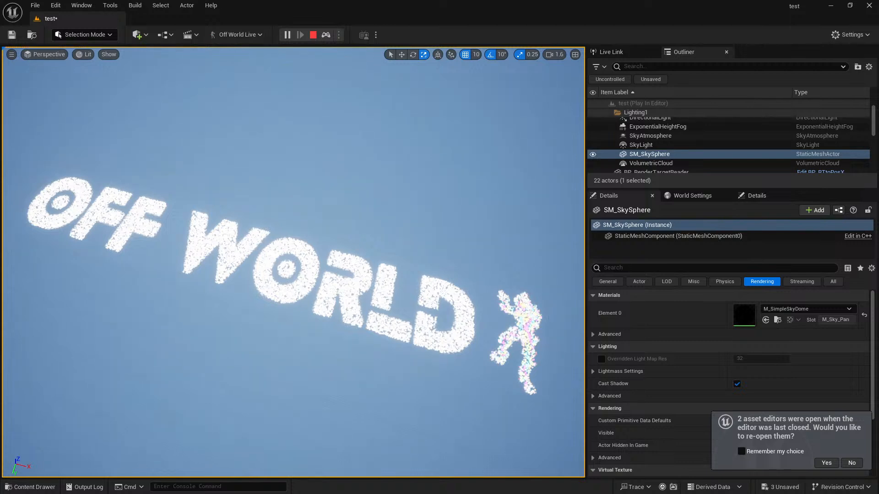
# Arrange TouchDesigner and the Unreal level side by side, with the OWL_Figure and syphonspoutout1 nodes and the logo particles in view
pyautogui.hotkey('alt', 'Tab')
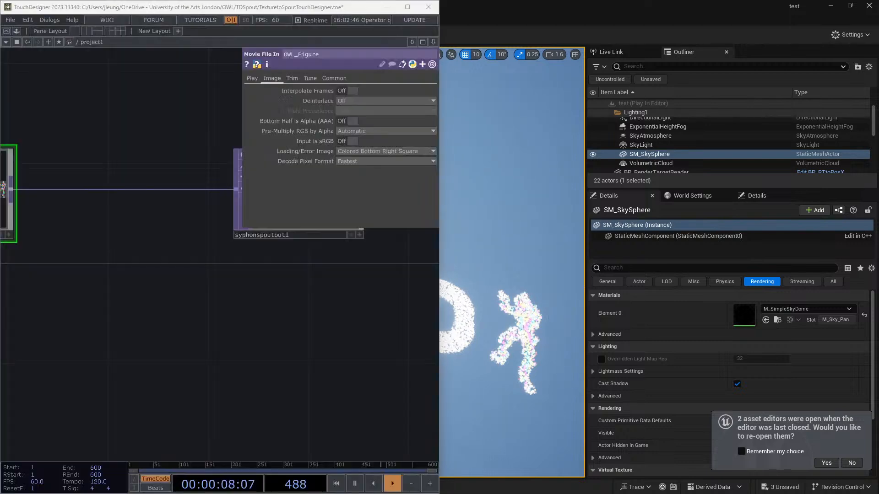
pyautogui.doubleClick(540, 21)
pyautogui.scroll(-3, 250, 294)
pyautogui.click(264, 317)
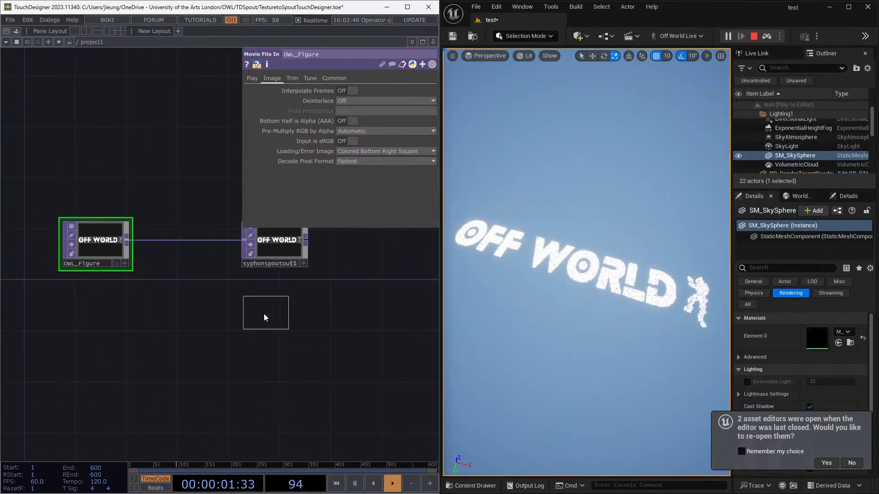
pyautogui.click(613, 289)
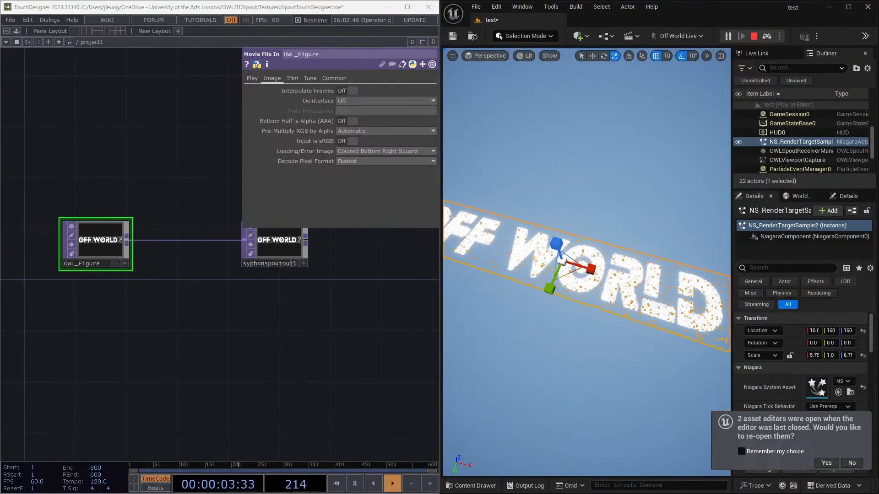
pyautogui.click(613, 211)
pyautogui.moveTo(302, 338); pyautogui.dragTo(250, 373)
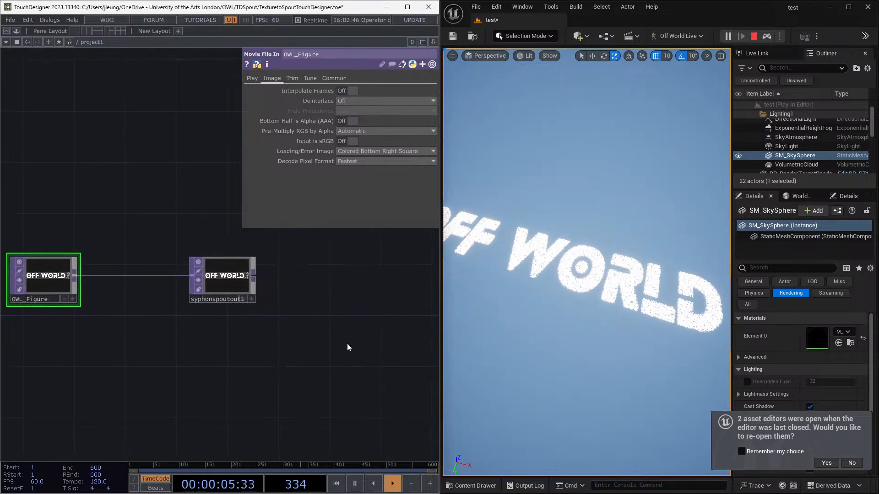